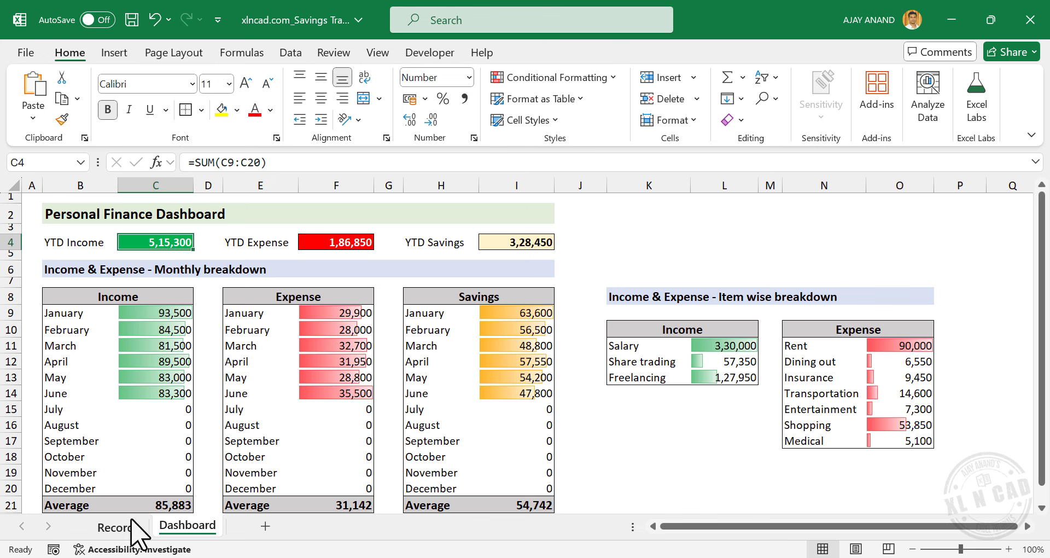
# Review the income and expense entries on the Records sheet, and return to the Dashboard sheet.
pyautogui.click(104, 528)
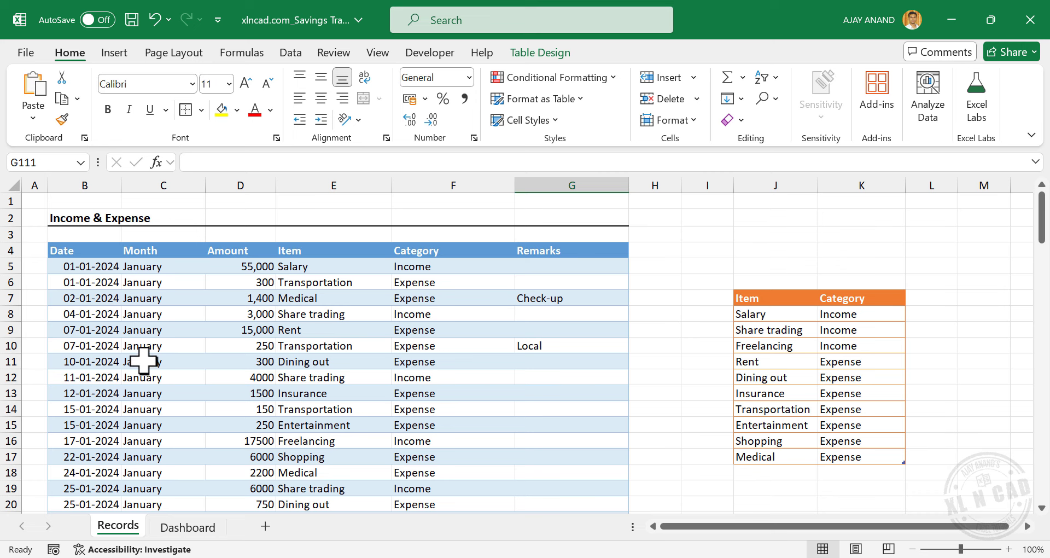
pyautogui.scroll(-15, 140, 358)
pyautogui.scroll(-19, 144, 361)
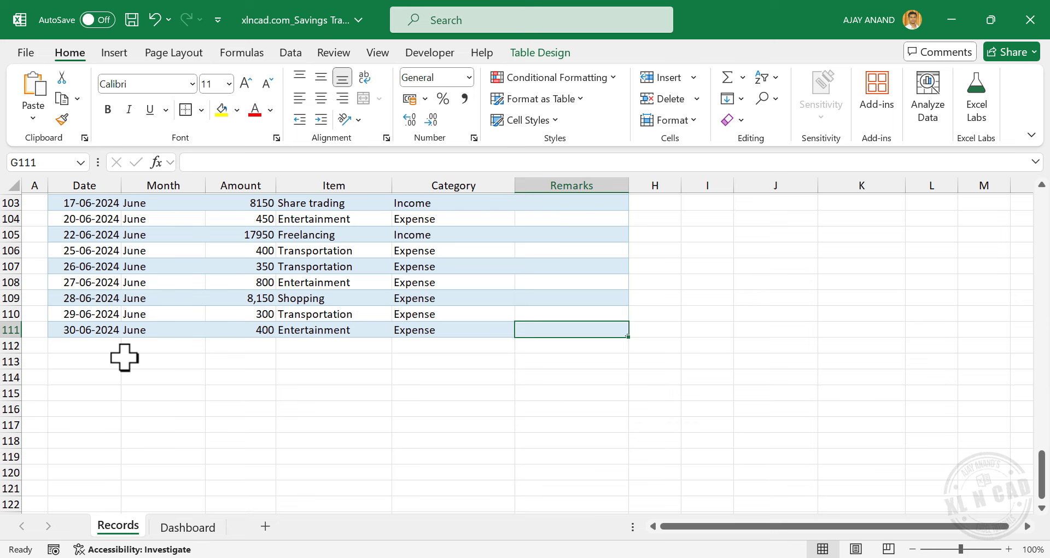
pyautogui.scroll(16, 122, 356)
pyautogui.scroll(13, 125, 358)
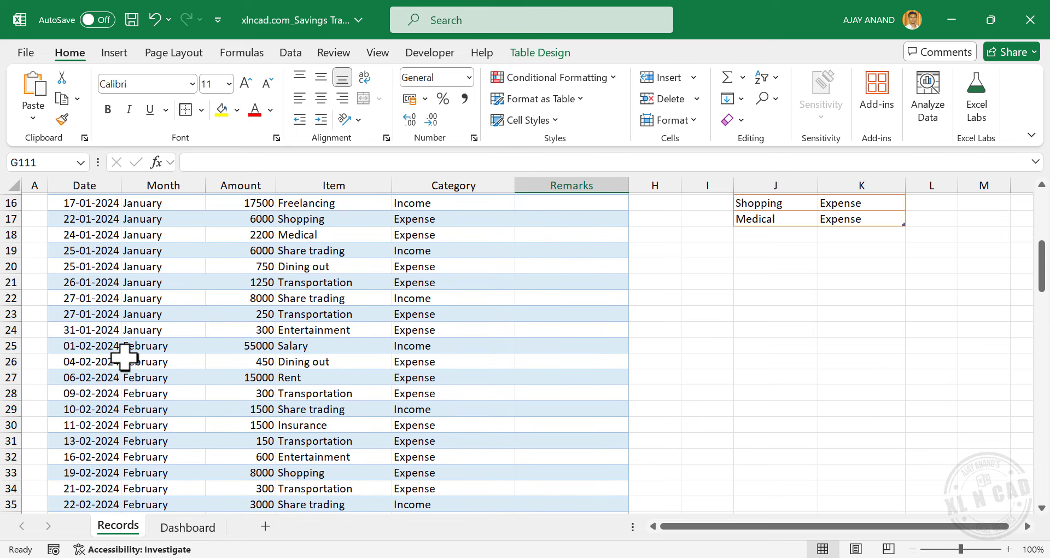
pyautogui.click(193, 528)
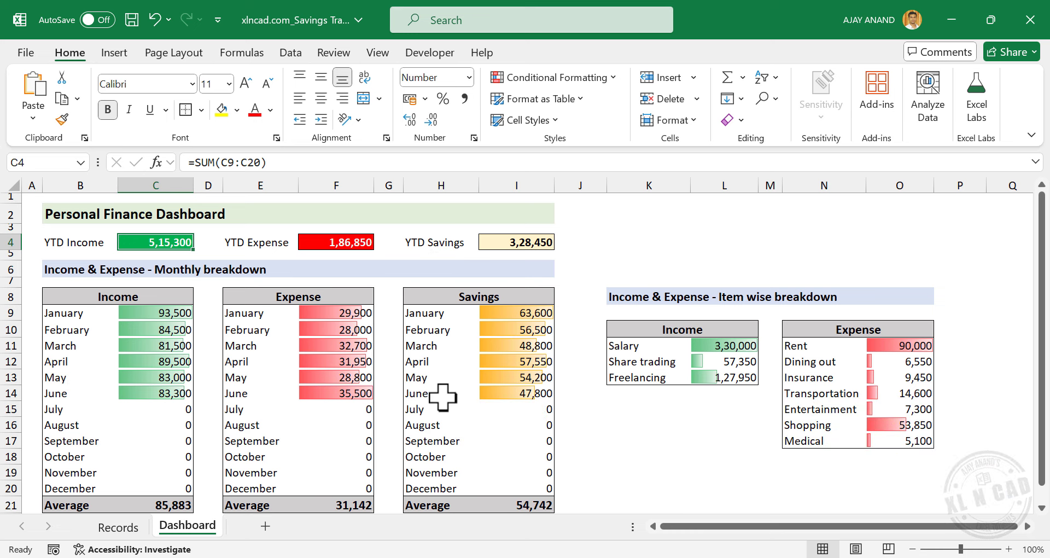
# Add an entry dated 01-07-2024 in the first empty row below the table on the Records sheet.
pyautogui.click(112, 527)
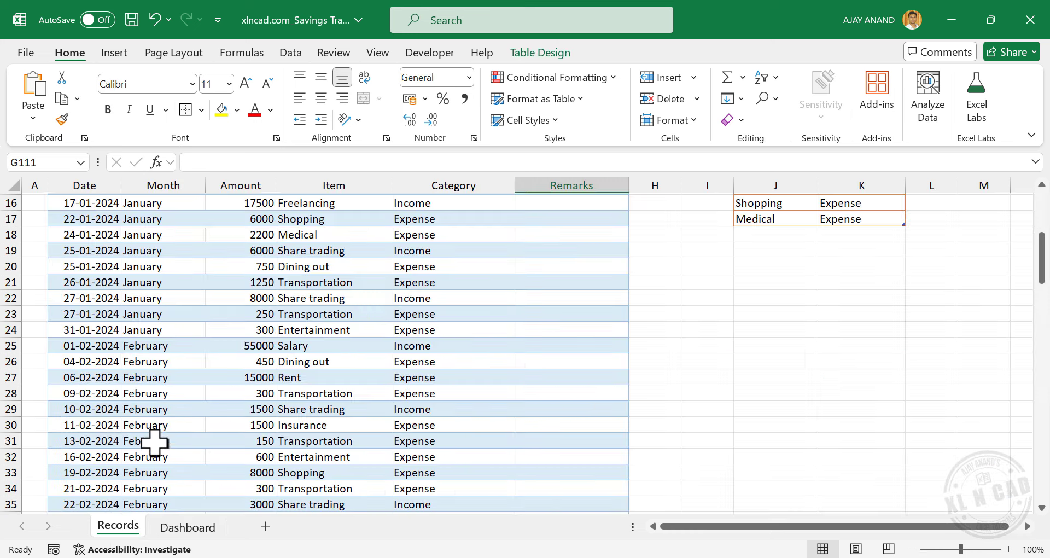
pyautogui.scroll(-7, 155, 439)
pyautogui.scroll(-20, 166, 412)
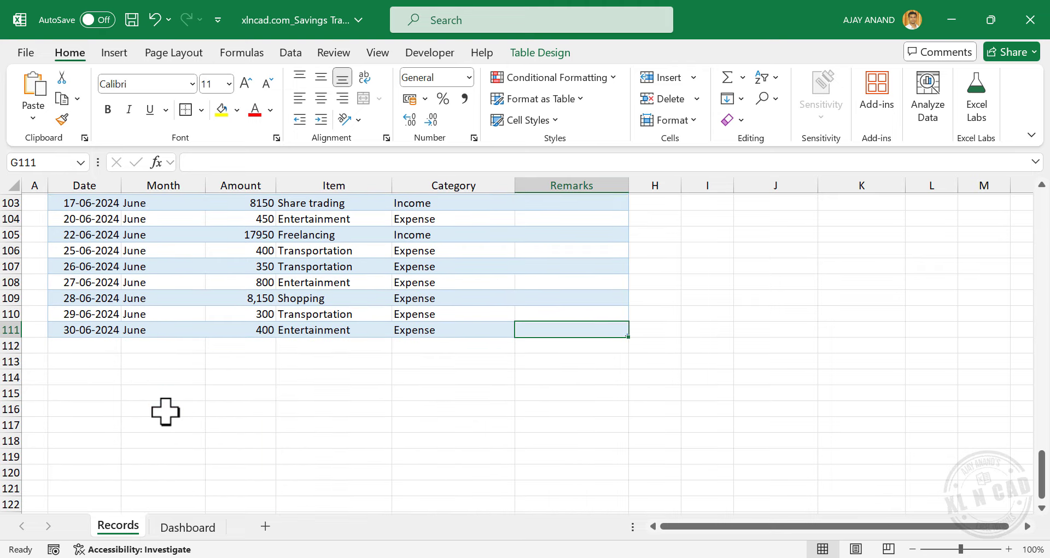
pyautogui.click(96, 345)
pyautogui.write('01-07-20')
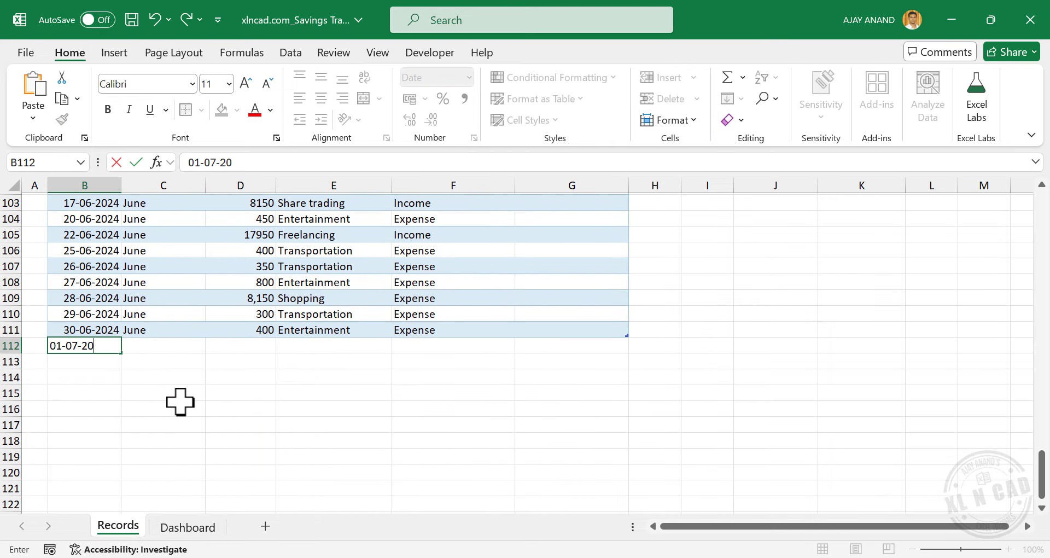
pyautogui.press('Tab')
pyautogui.press('Tab')
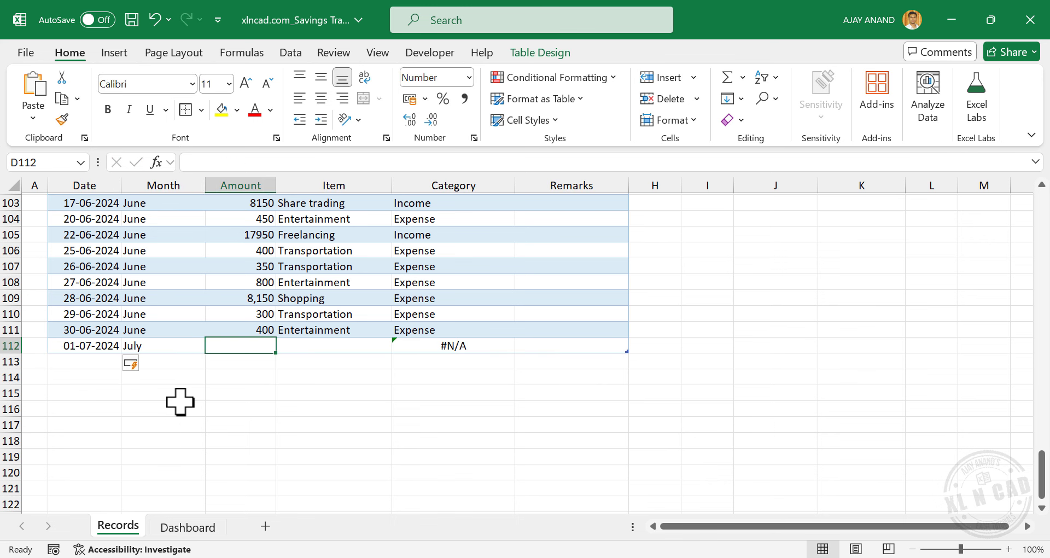
# Enter the amount 55,000 and choose Salary as the item for the 01-07-2024 entry.
pyautogui.write('55,000')
pyautogui.press('Tab')
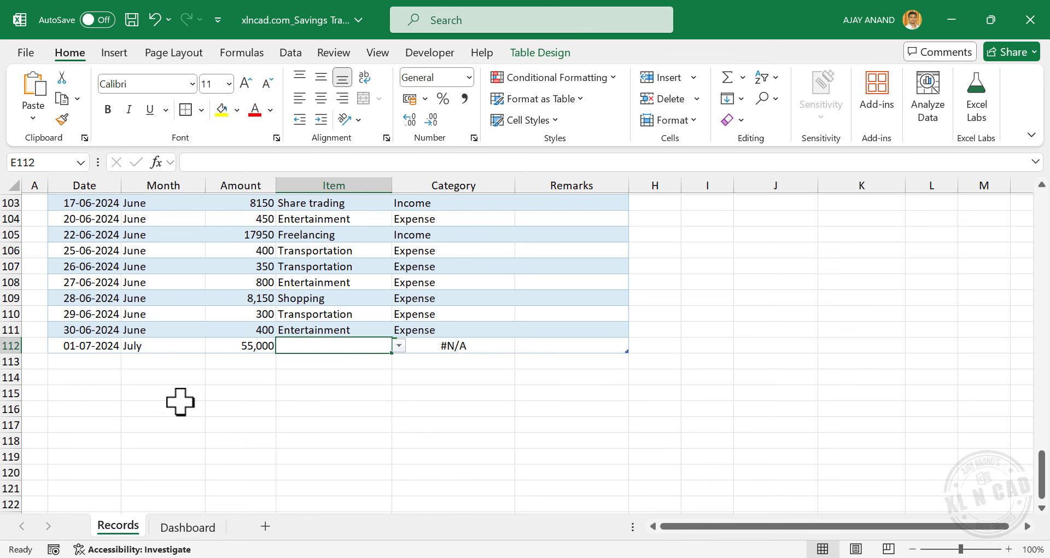
pyautogui.click(398, 346)
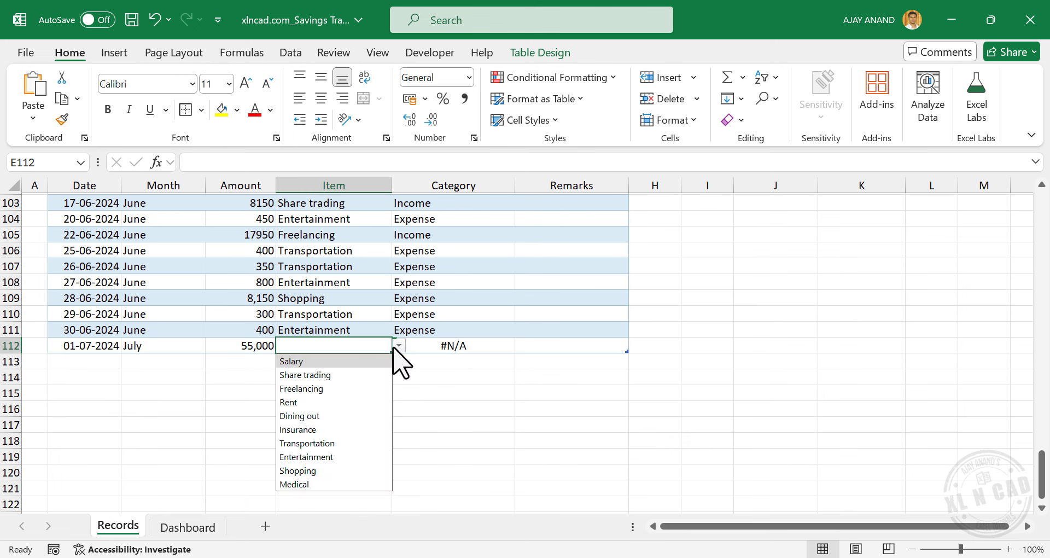
pyautogui.click(359, 361)
pyautogui.press('Tab')
pyautogui.press('Tab')
# Add another row to the Records table with the date 02-07-2024 and the amount 1,200.
pyautogui.press('Tab')
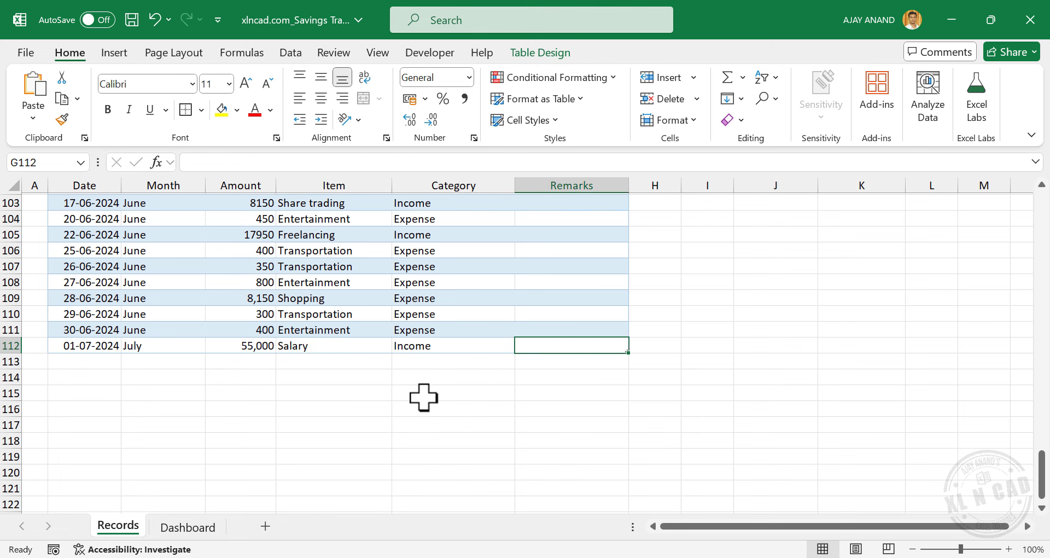
pyautogui.write('02')
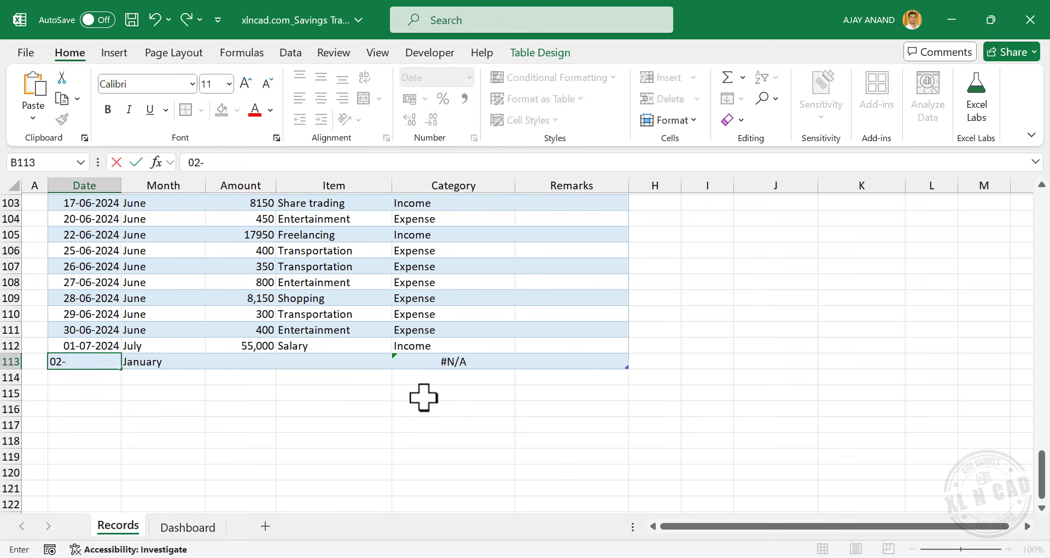
pyautogui.write('-07-2024')
pyautogui.press('Tab')
pyautogui.press('Tab')
pyautogui.write('12')
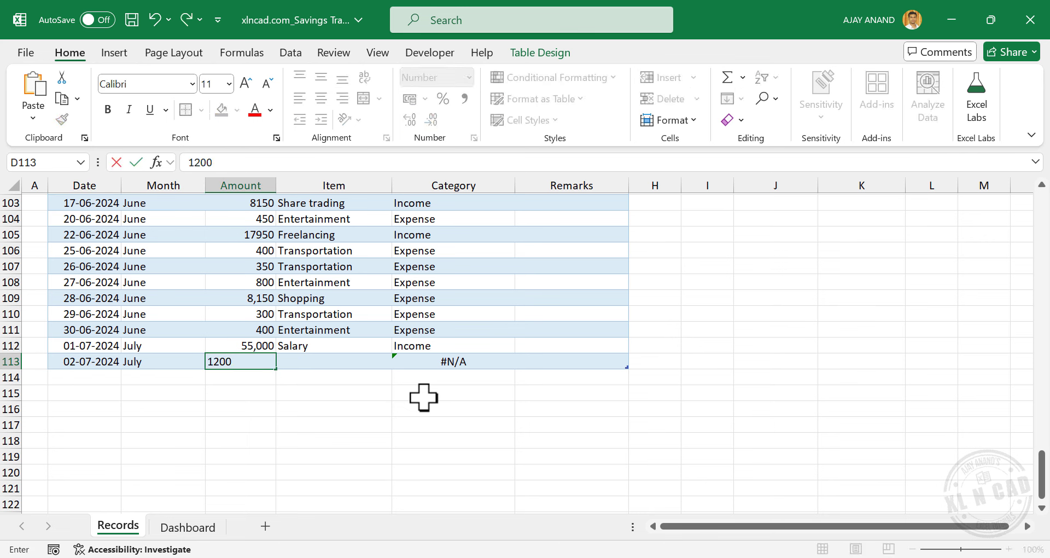
pyautogui.press('Tab')
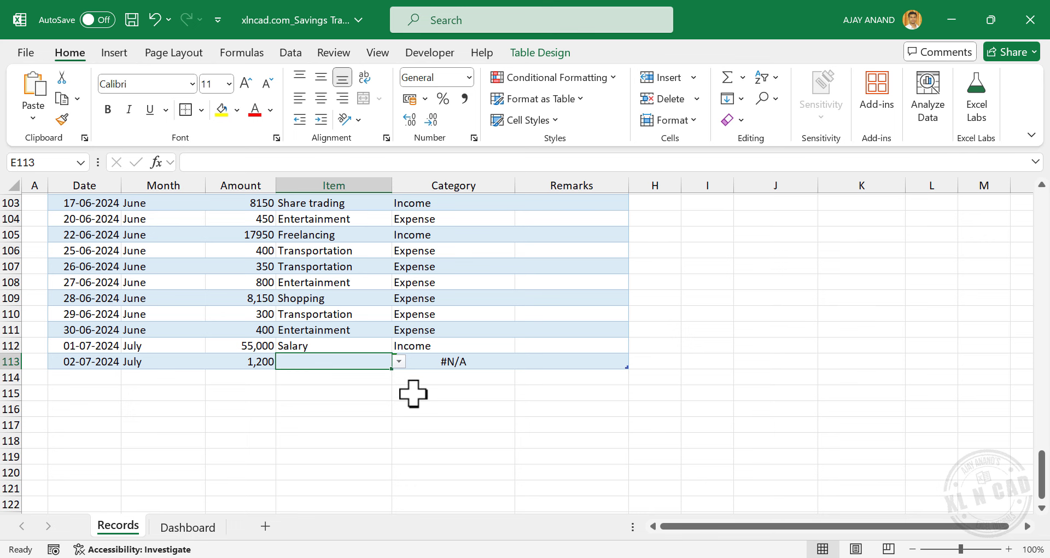
# Choose Transportation as the item of the 1,200 entry and enter the remark Kochi.
pyautogui.click(399, 362)
pyautogui.click(343, 459)
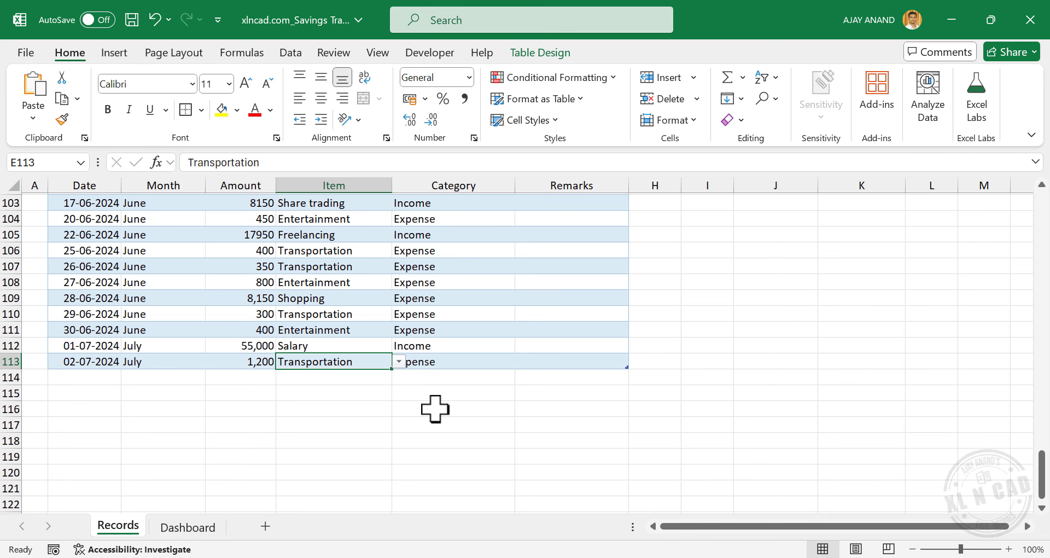
pyautogui.press('Tab')
pyautogui.press('Tab')
pyautogui.write('Kochi')
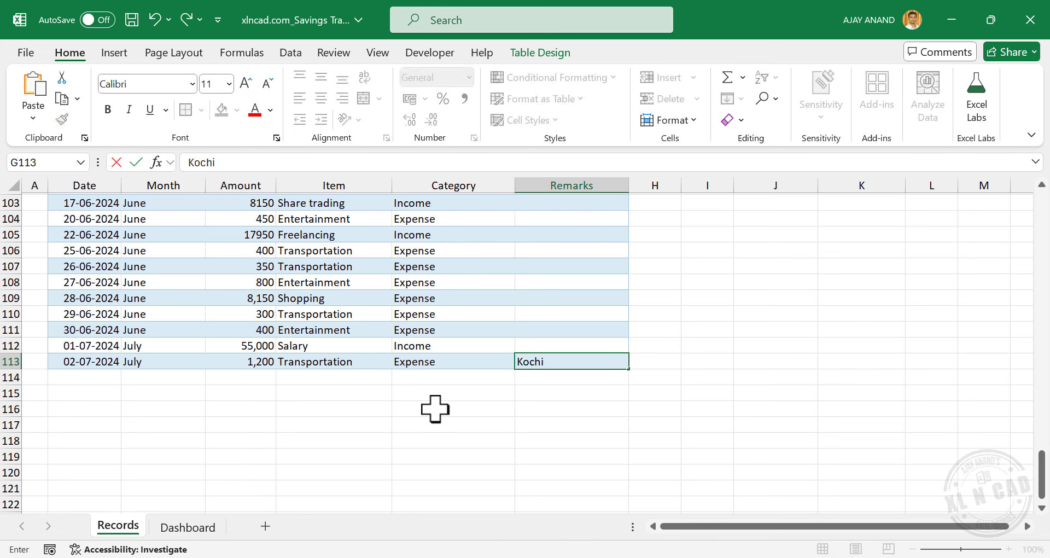
# Add a further row to the Records table with the date 02-07-2024 and the amount 7,500.
pyautogui.press('Tab')
pyautogui.write('02')
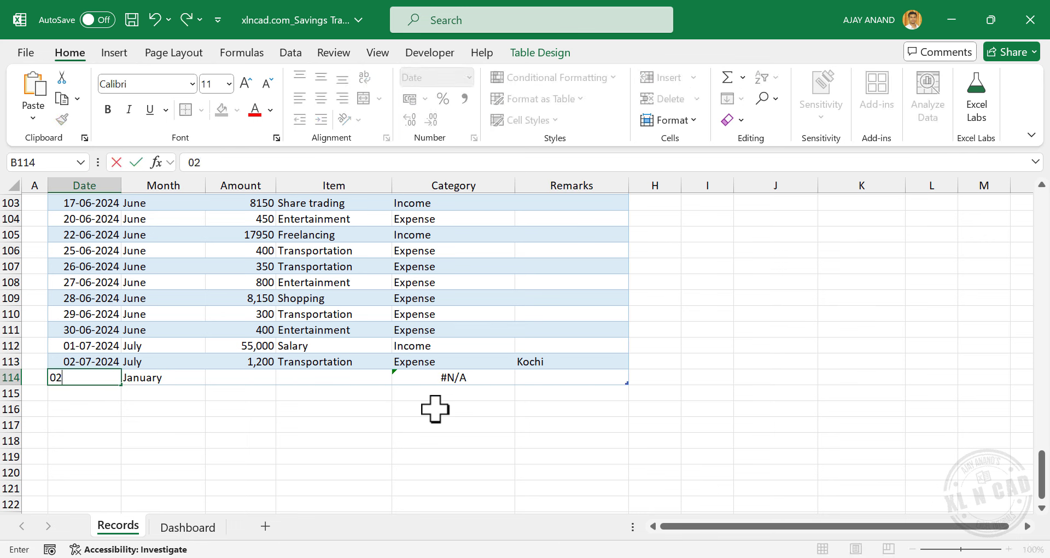
pyautogui.write('-07-2024')
pyautogui.press('Tab')
pyautogui.press('Tab')
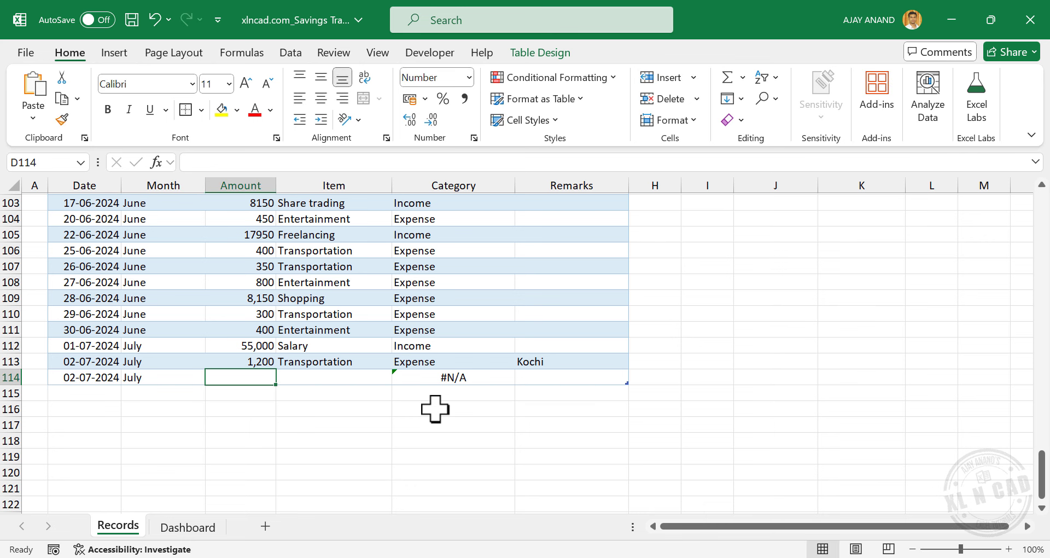
pyautogui.write('7,500')
pyautogui.press('Tab')
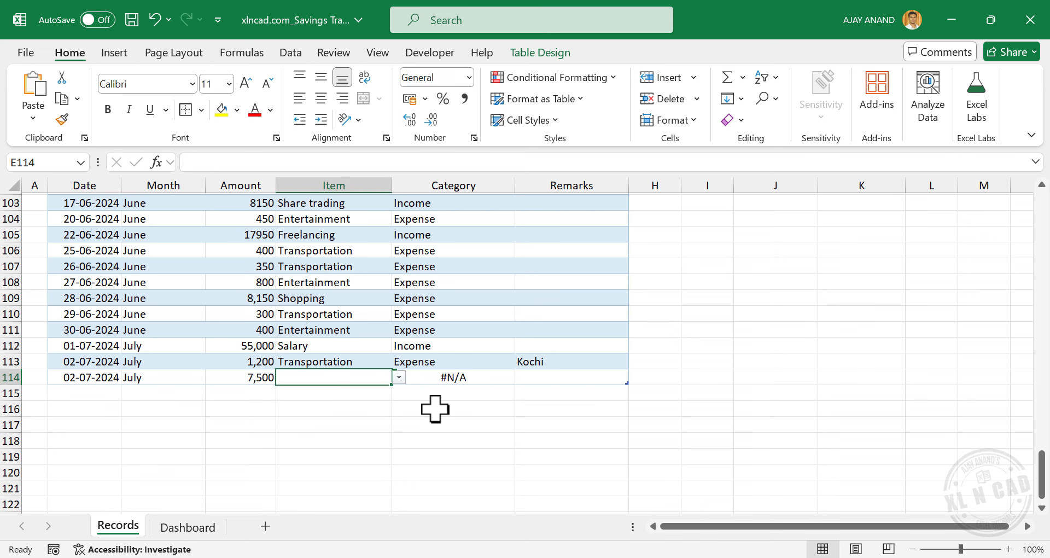
# Choose Shopping as the item of the 7,500 entry, leave its remark empty, and open the Dashboard sheet.
pyautogui.write('S')
pyautogui.click(354, 421)
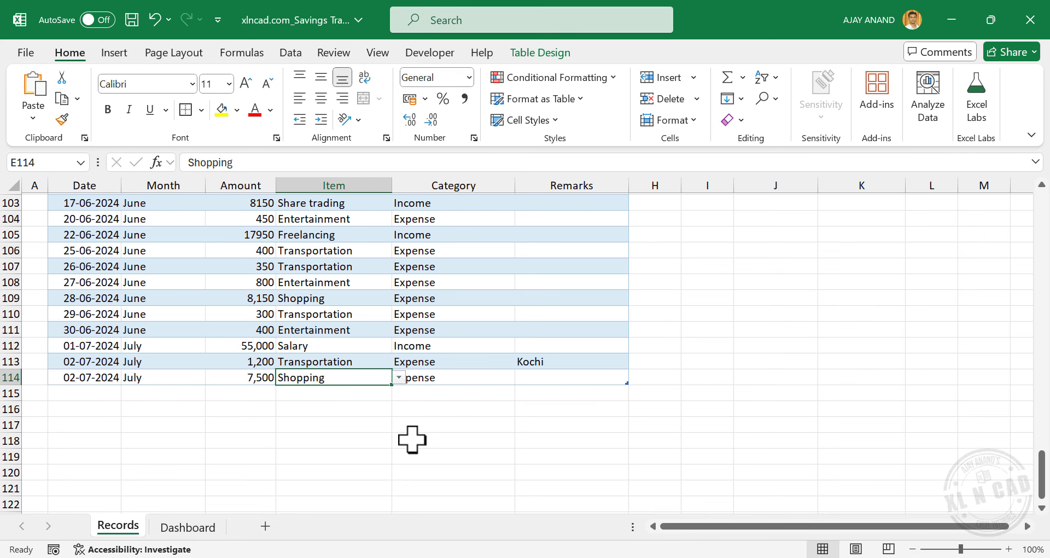
pyautogui.press('Tab')
pyautogui.press('Tab')
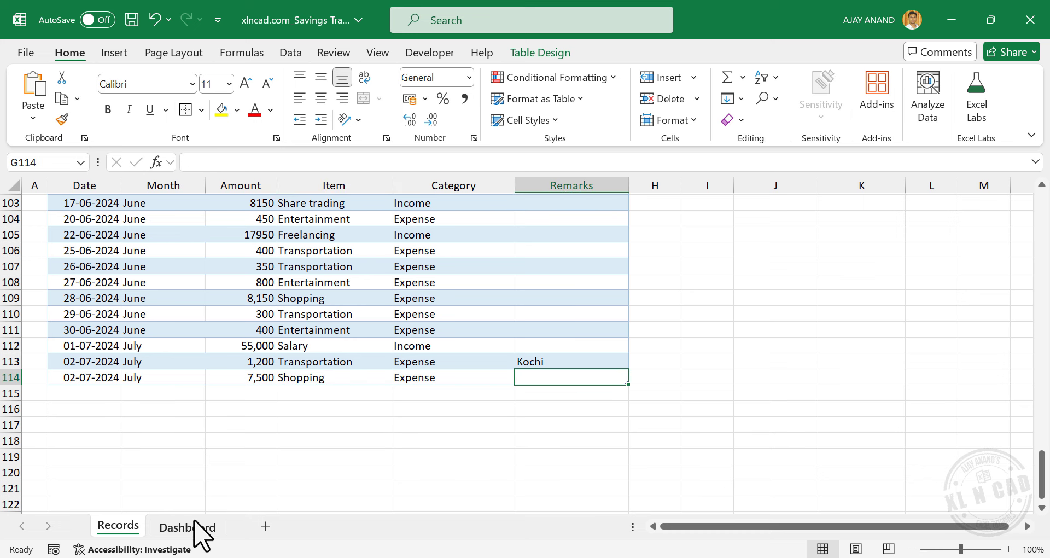
pyautogui.click(186, 527)
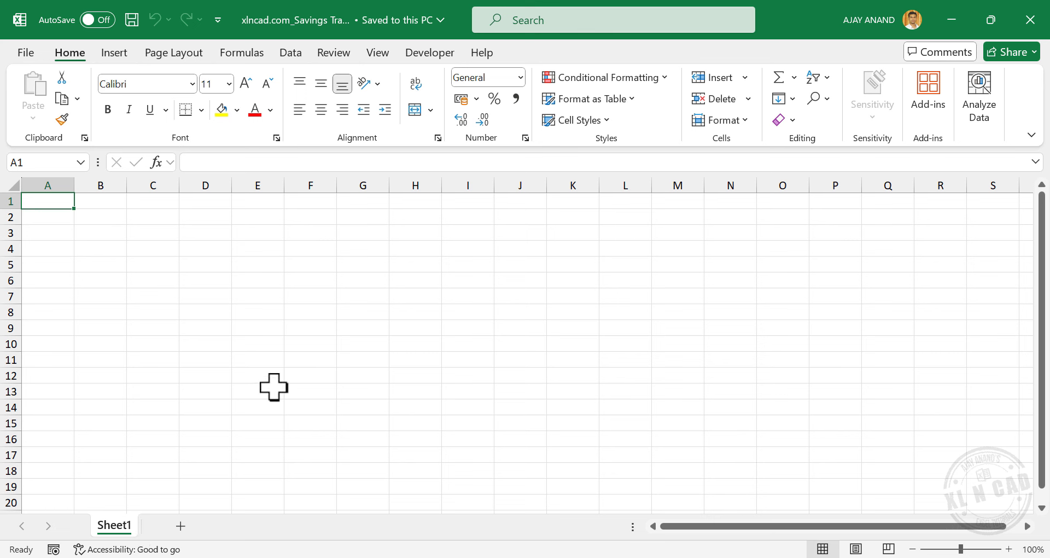
# Enter the title Income & Expense in cell B2 of the blank Sheet1.
pyautogui.click(105, 215)
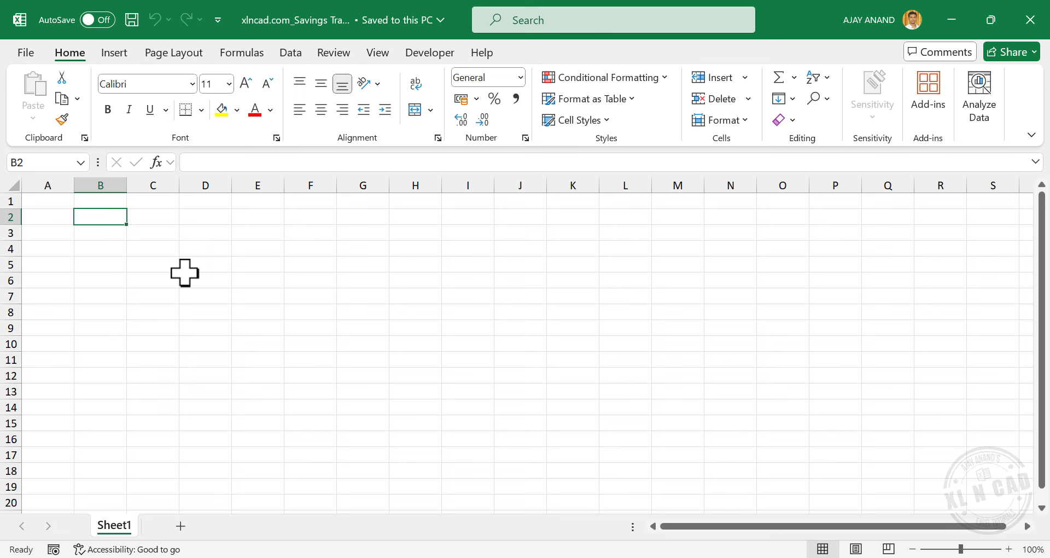
pyautogui.write('Income & Expense')
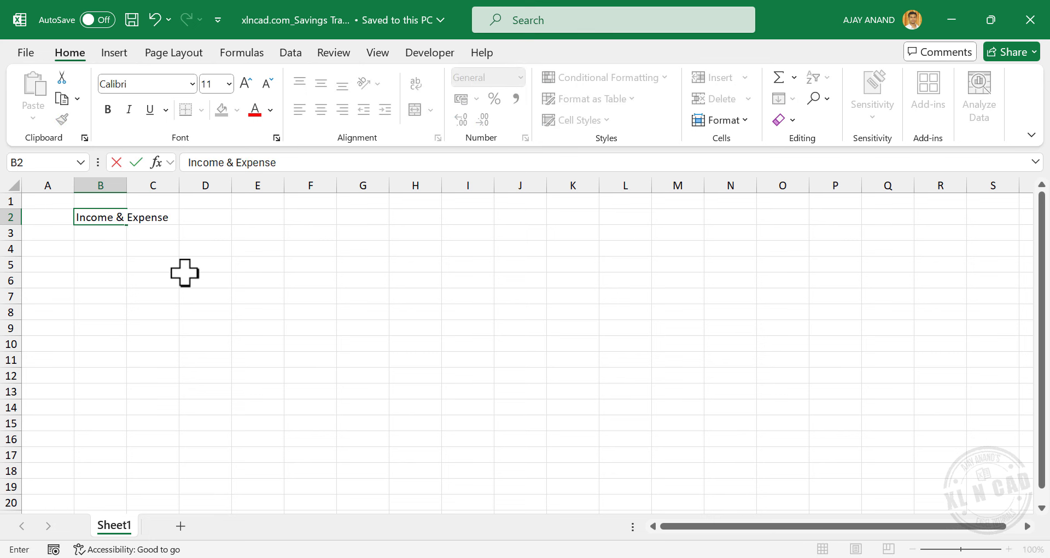
pyautogui.press('Return')
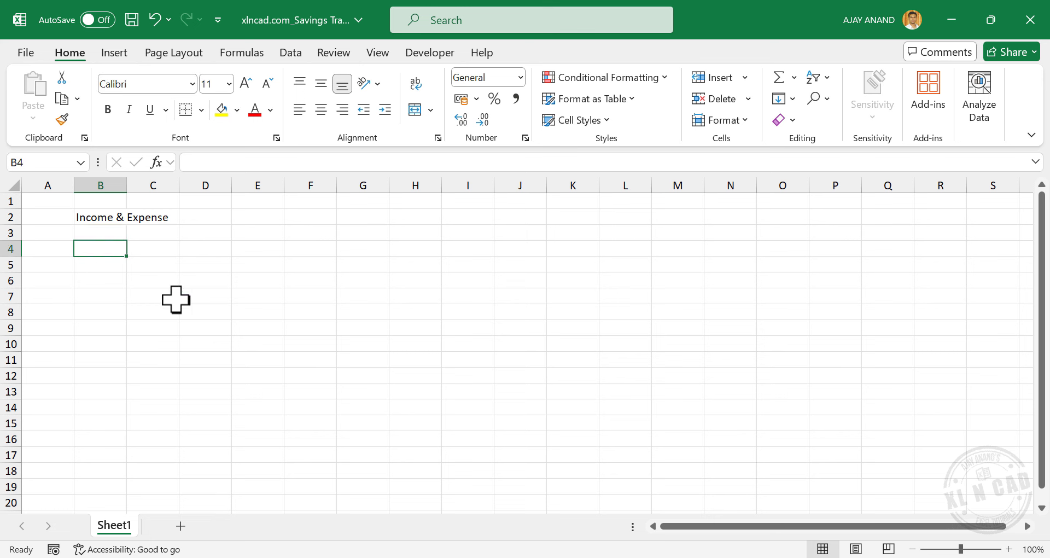
# Enter the column headers Date, Month, Amount, Item, Category and Remarks in cells B4 to G4.
pyautogui.write('Date')
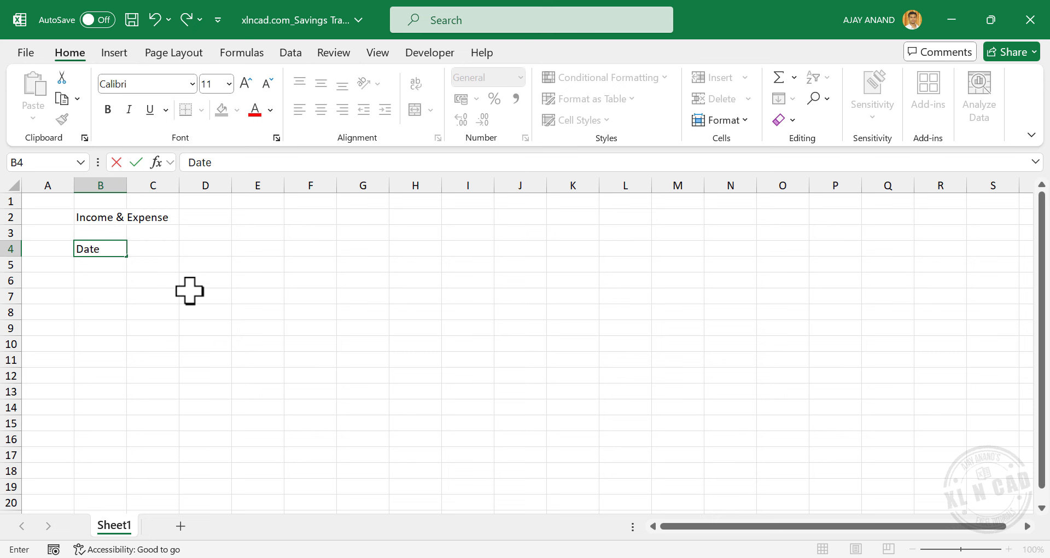
pyautogui.press('Tab')
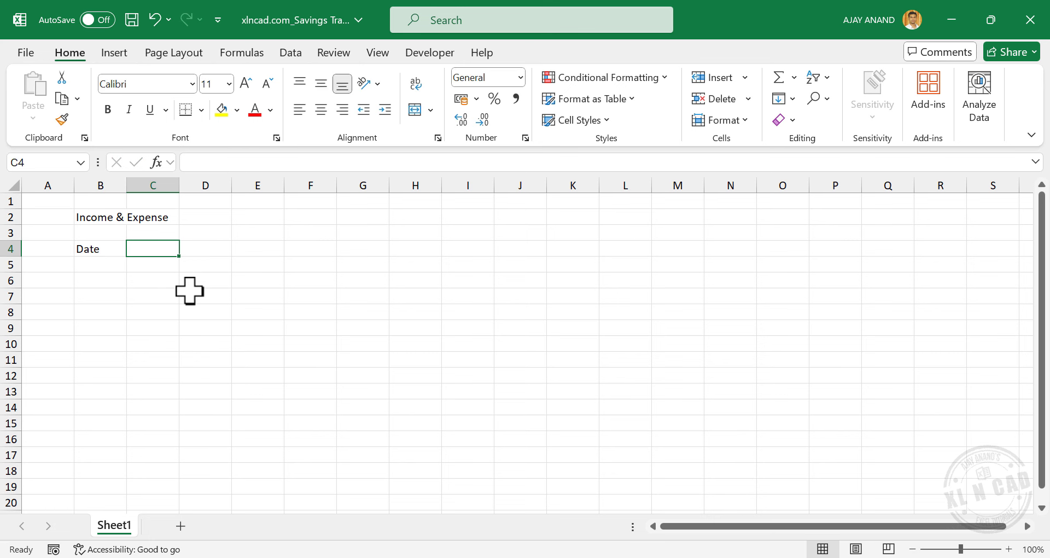
pyautogui.write('Month')
pyautogui.press('Tab')
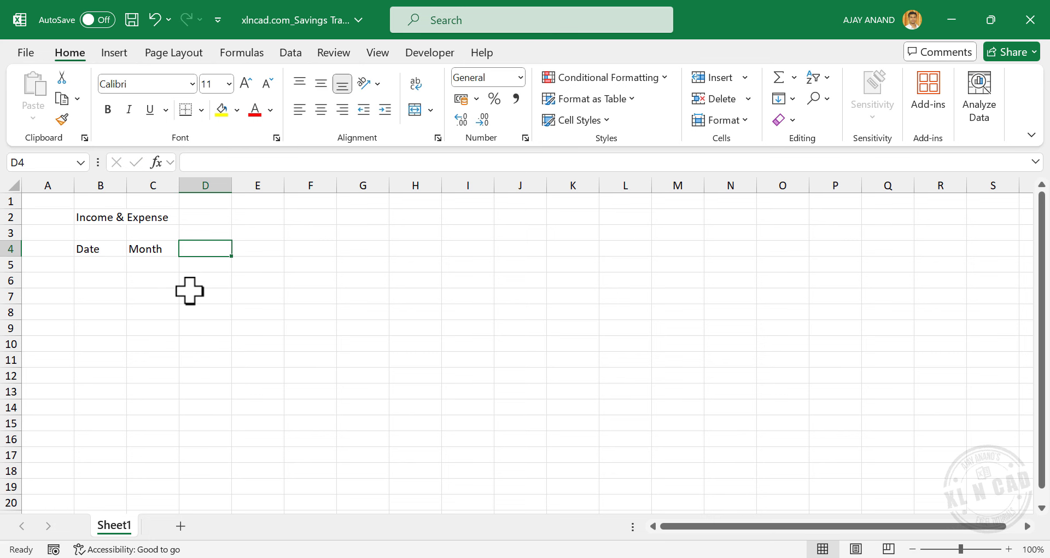
pyautogui.write('Amount')
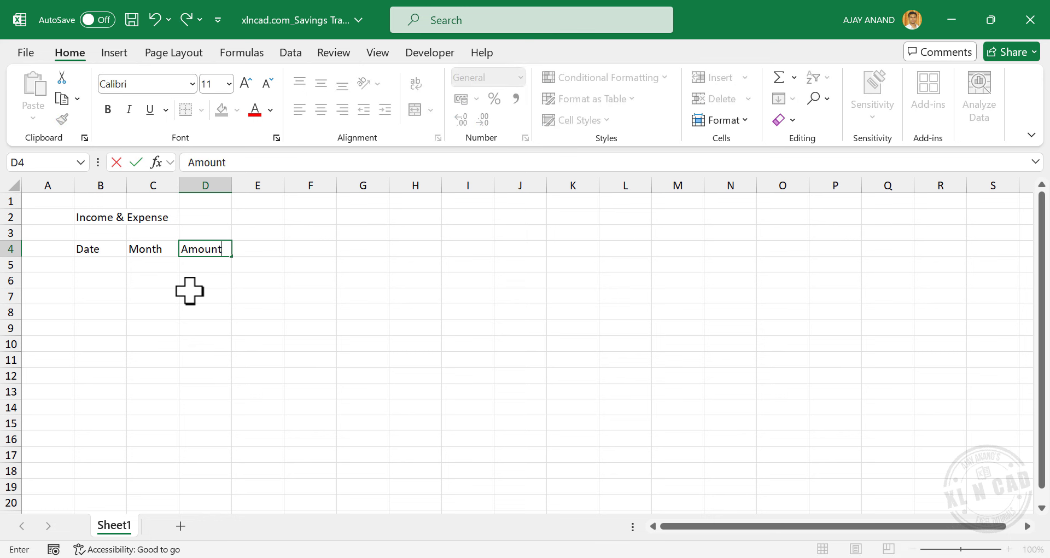
pyautogui.press('Tab')
pyautogui.write('Item')
pyautogui.press('Tab')
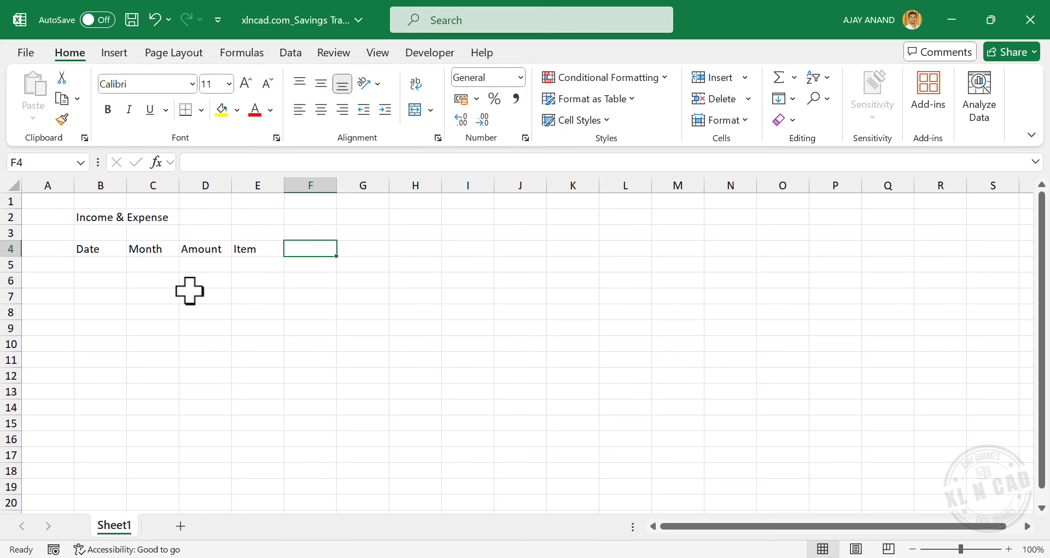
pyautogui.write('Category')
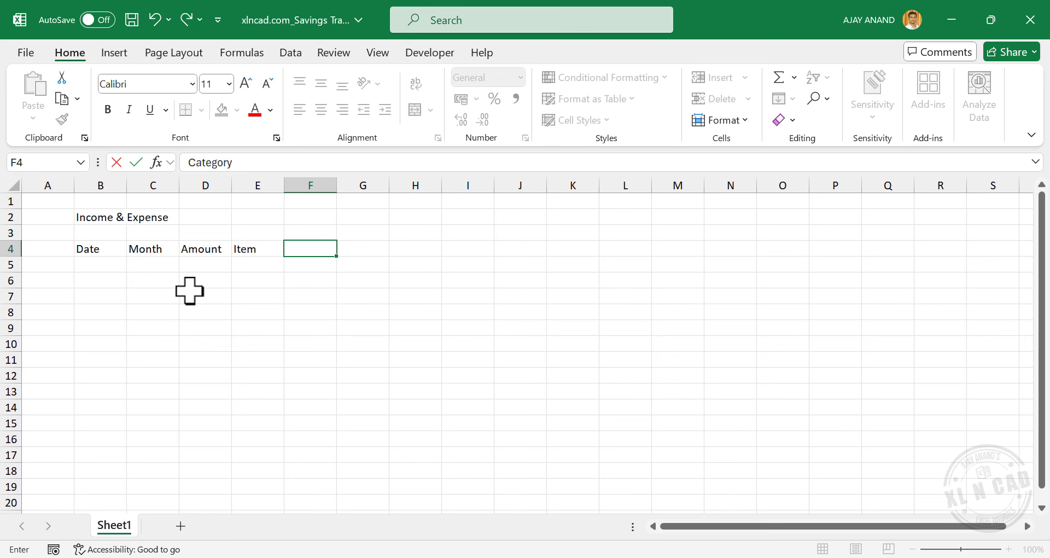
pyautogui.press('Tab')
pyautogui.write('R')
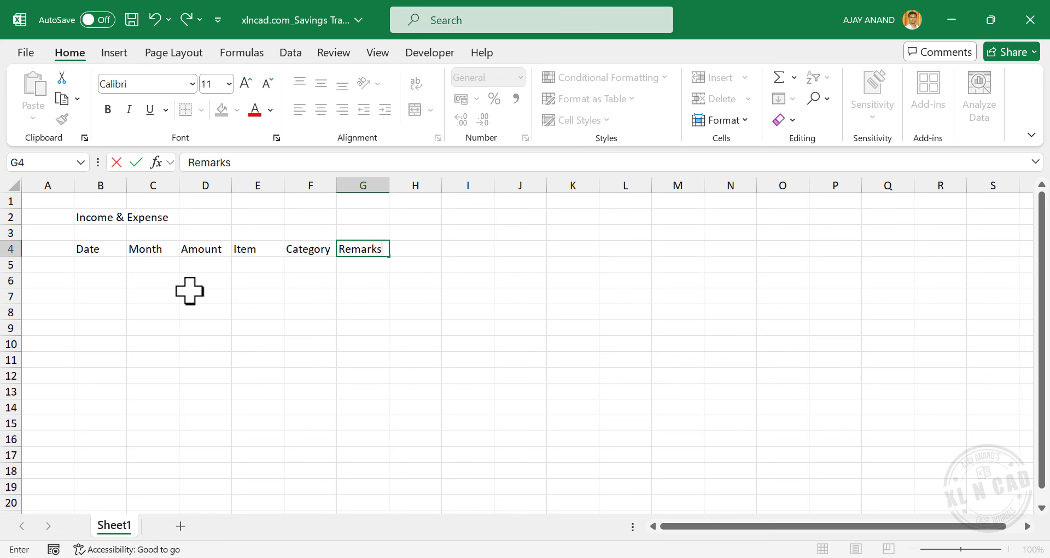
pyautogui.write('emarks')
pyautogui.press('Return')
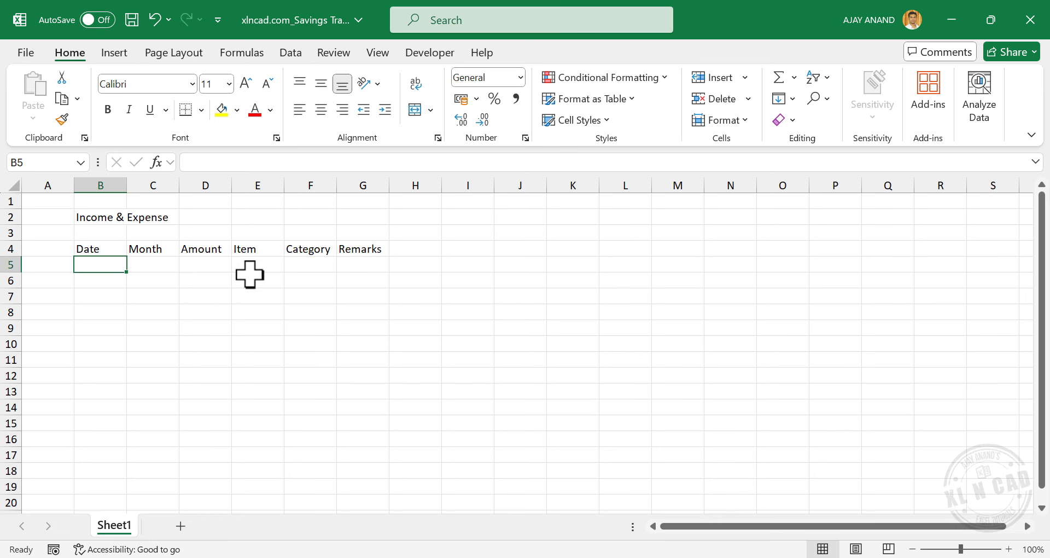
# Convert the header row B4:G4 into a table, specifying that the table has headers.
pyautogui.moveTo(110, 248); pyautogui.dragTo(359, 250)
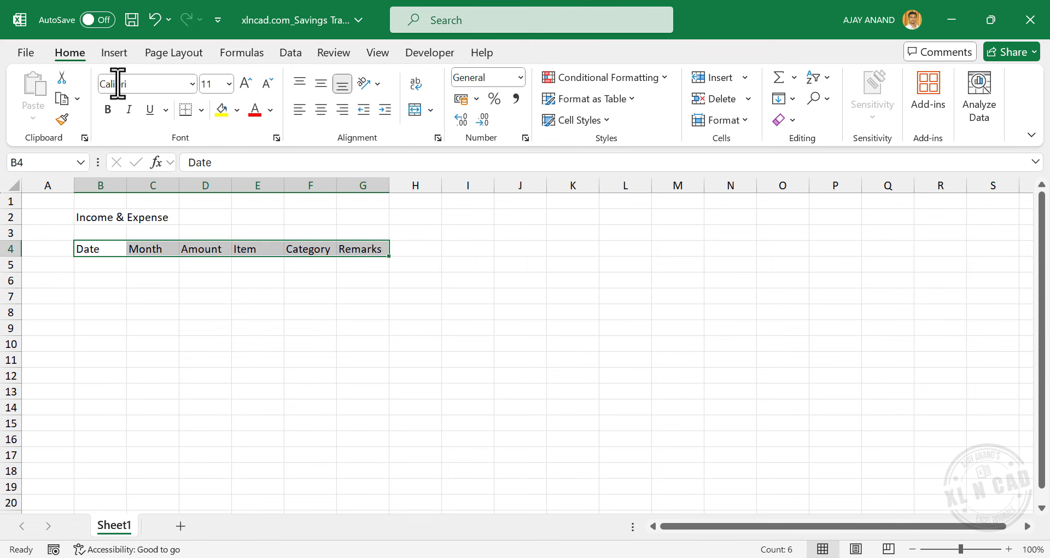
pyautogui.click(114, 53)
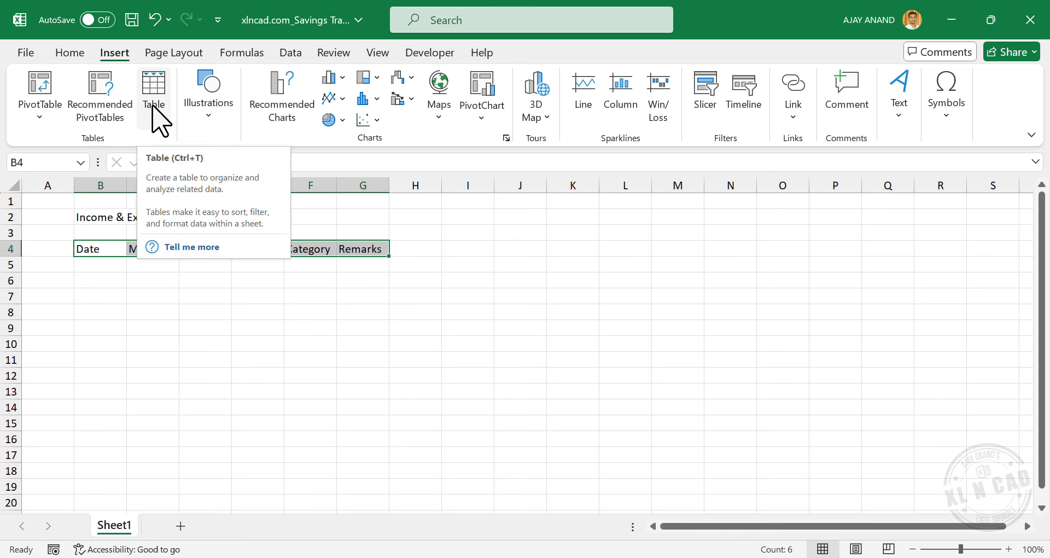
pyautogui.click(152, 113)
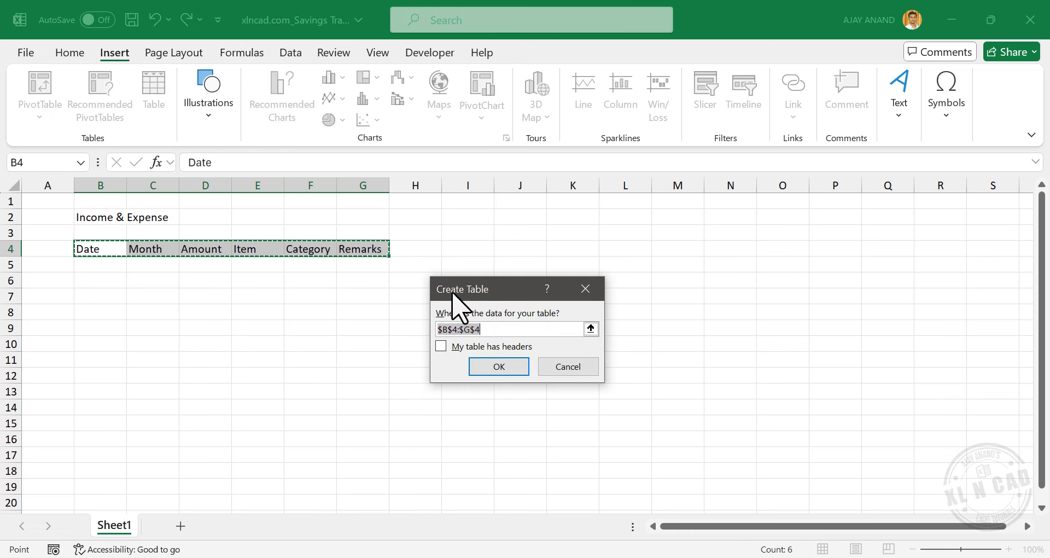
pyautogui.click(442, 346)
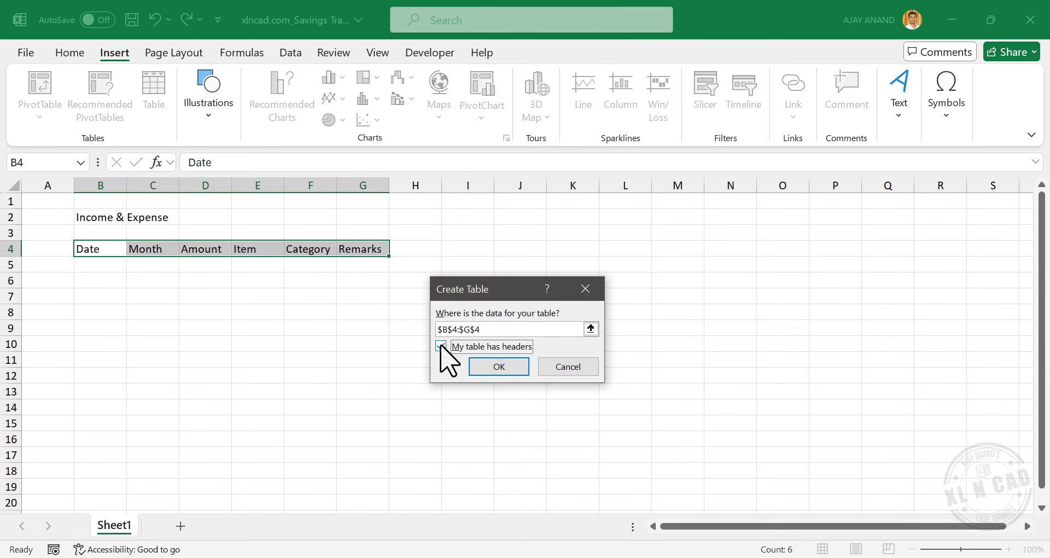
pyautogui.click(495, 366)
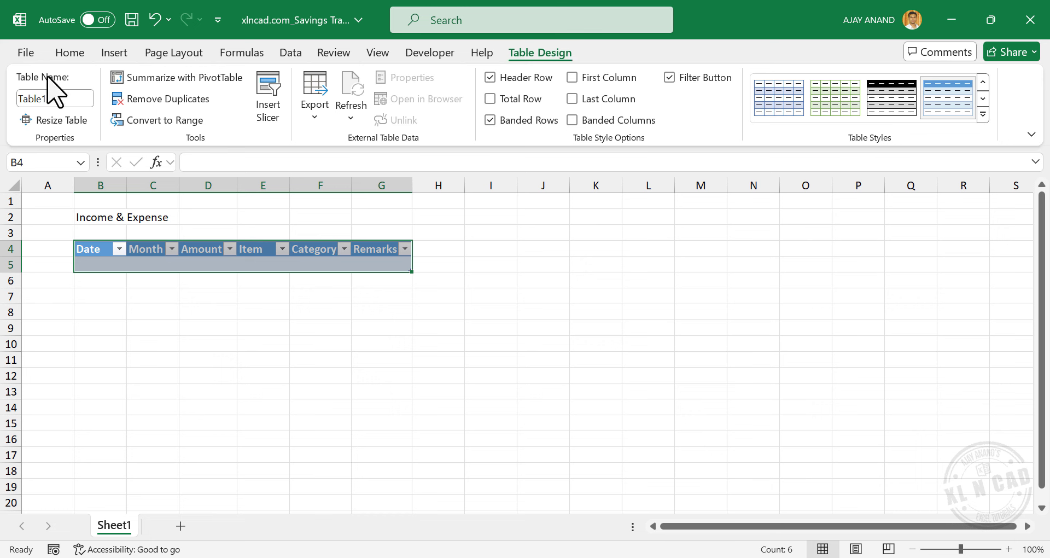
# Name the new table Records and turn off its header filter buttons.
pyautogui.click(65, 100)
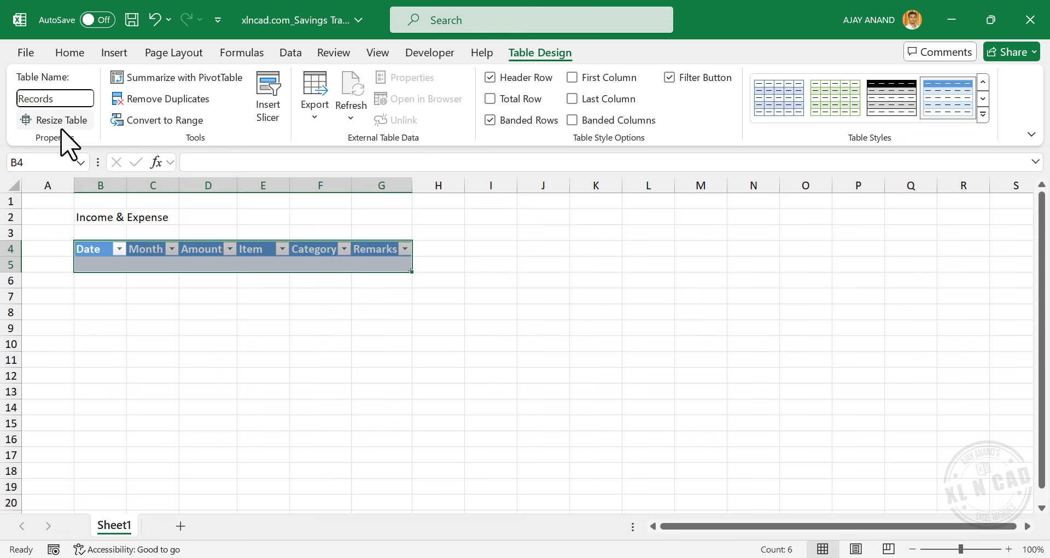
pyautogui.press('Return')
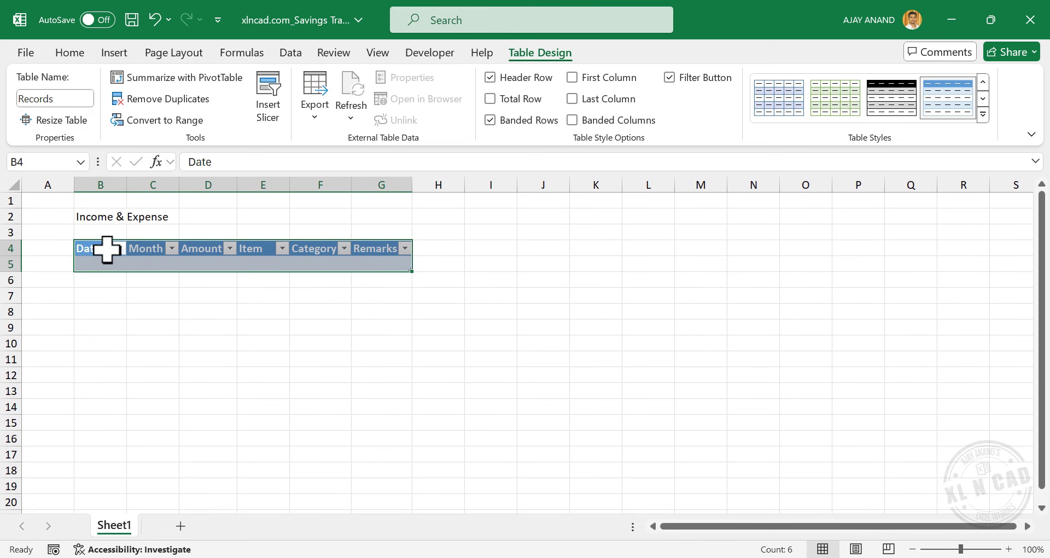
pyautogui.click(671, 78)
pyautogui.click(313, 264)
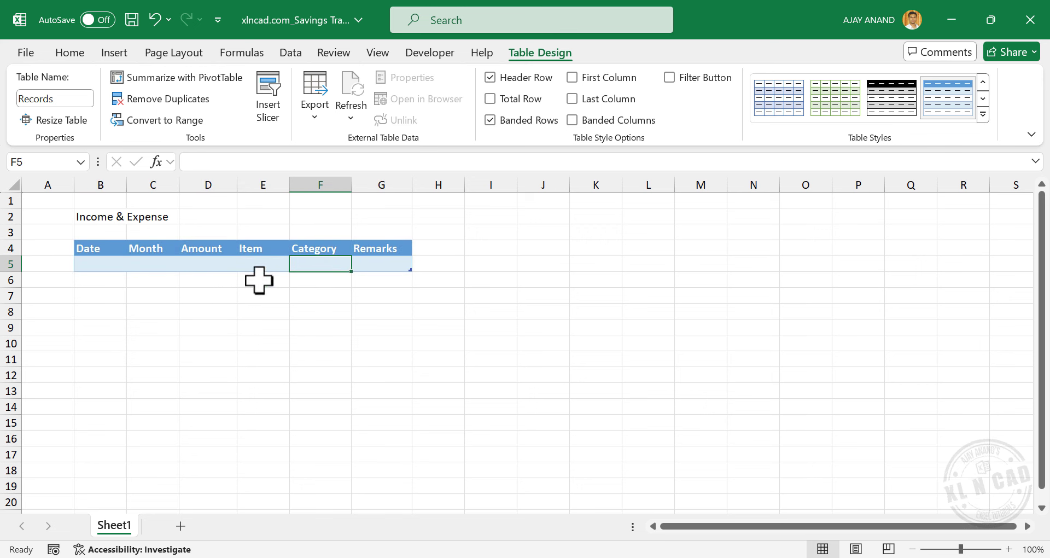
# Widen the table's columns B to G to fit future entries and narrow the empty column A.
pyautogui.moveTo(126, 184); pyautogui.dragTo(418, 187)
pyautogui.moveTo(482, 186); pyautogui.dragTo(629, 187)
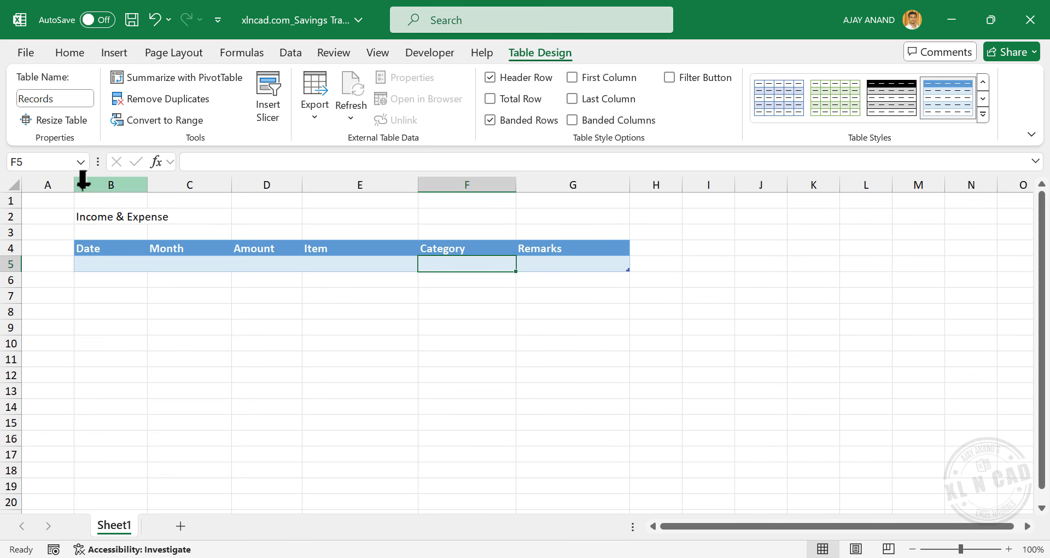
pyautogui.moveTo(74, 188); pyautogui.dragTo(48, 188)
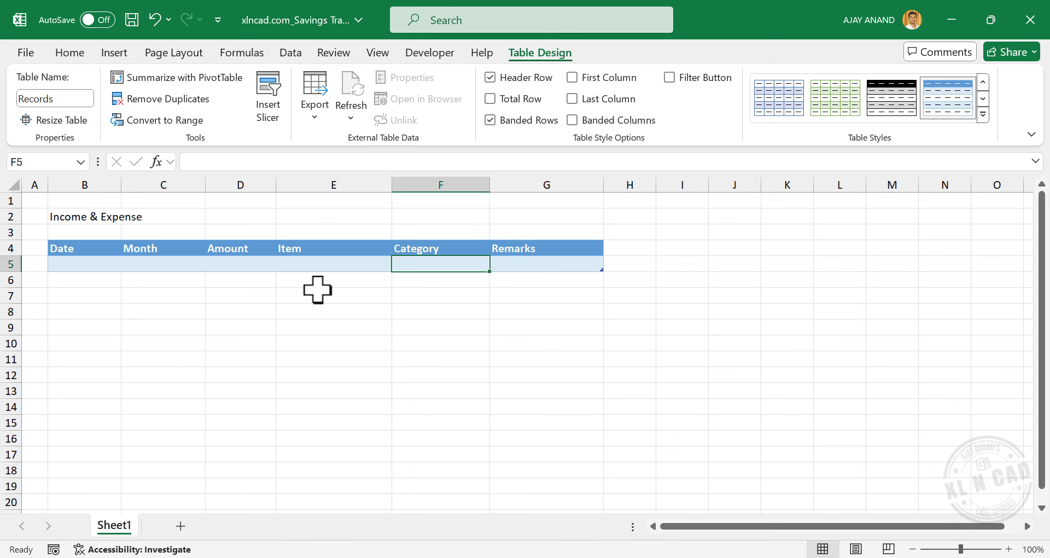
# Enter the date 01/01/2024 in the first row of the table's Date column.
pyautogui.click(84, 263)
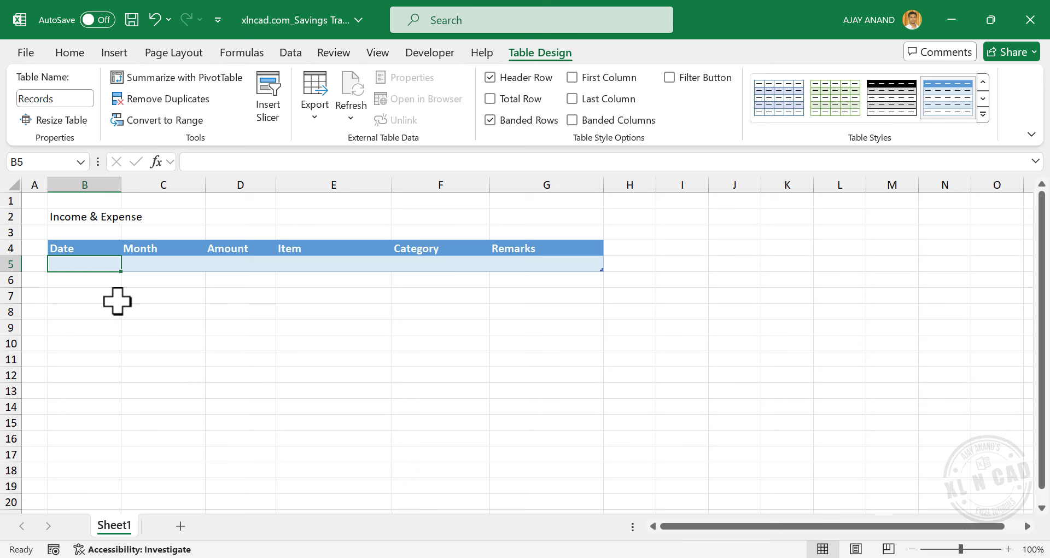
pyautogui.write('01/01/2024')
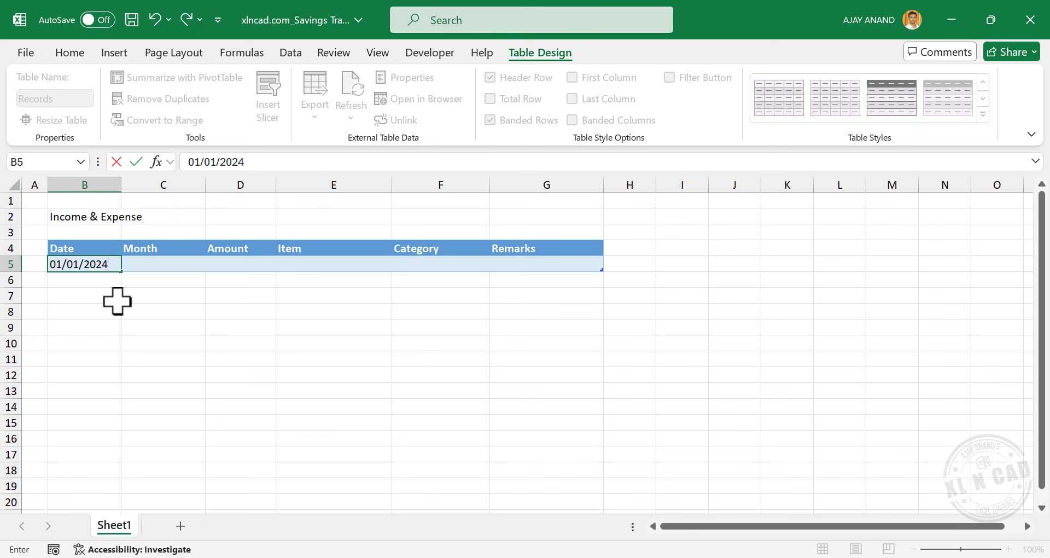
pyautogui.press('Tab')
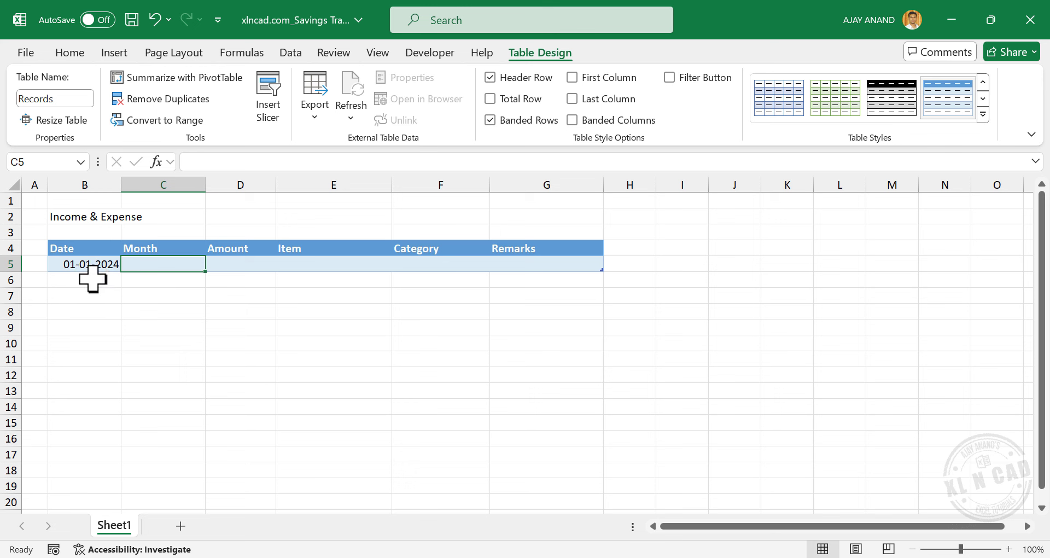
pyautogui.write('=')
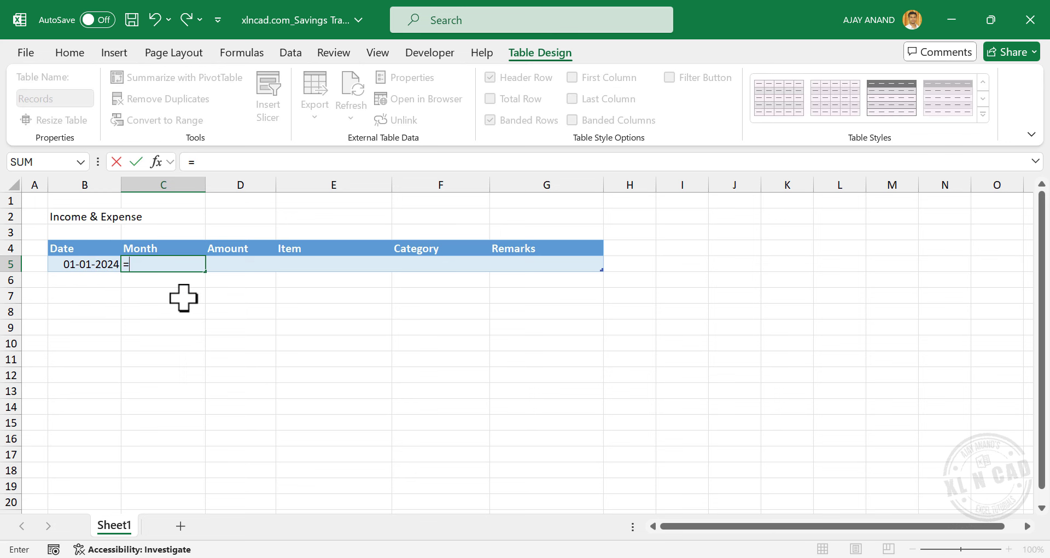
pyautogui.write('TEXT')
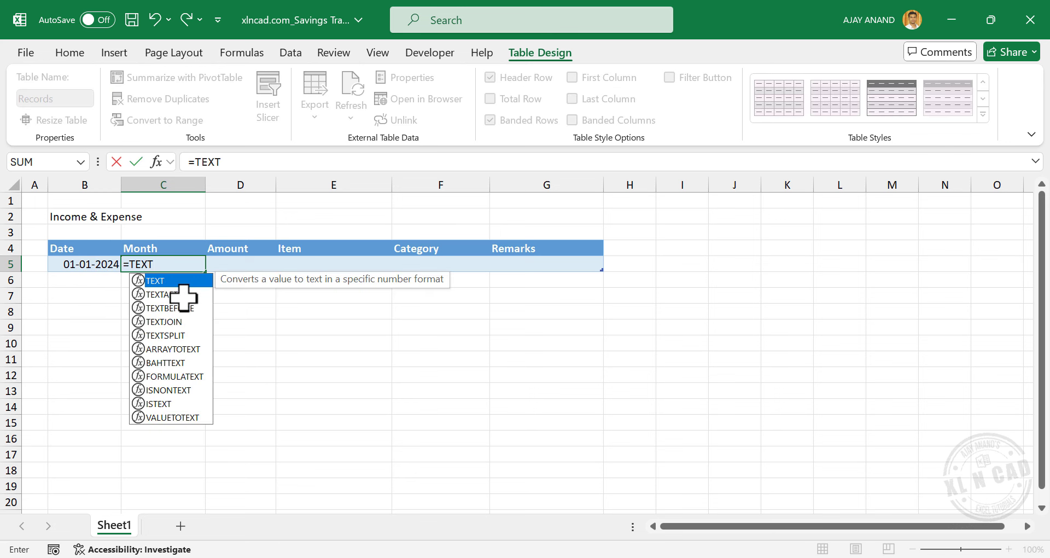
pyautogui.write('(')
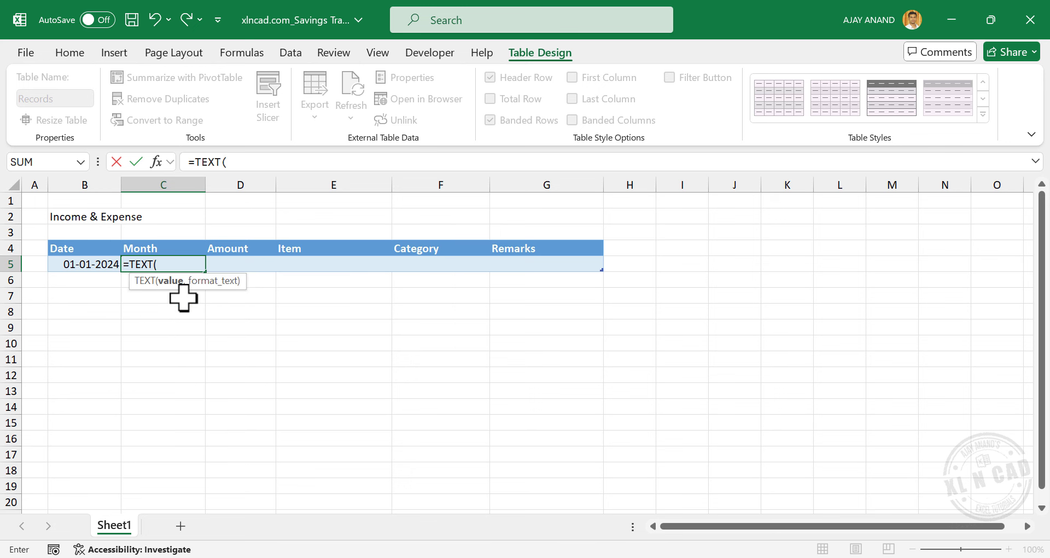
pyautogui.click(89, 263)
pyautogui.write(',"MMMM')
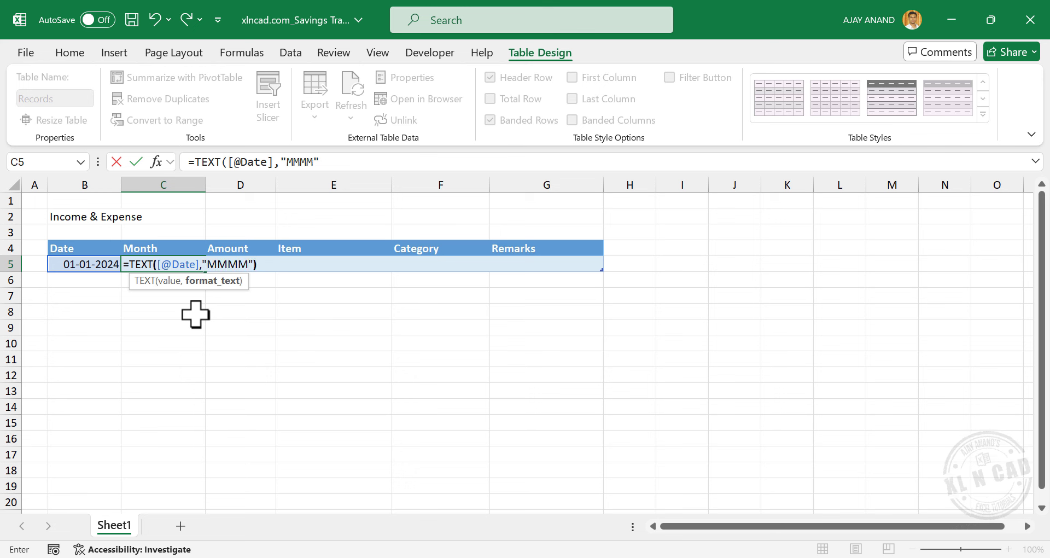
pyautogui.write('")')
pyautogui.press('Tab')
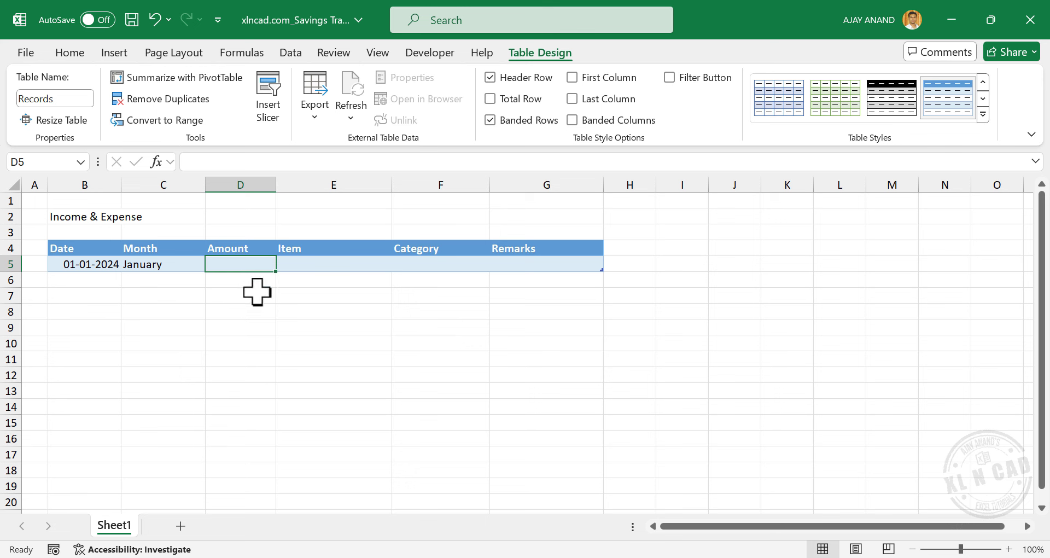
# Enter the amount 55000 in D5 and format it as a Number with the 1000 separator and zero decimal places.
pyautogui.write('55000')
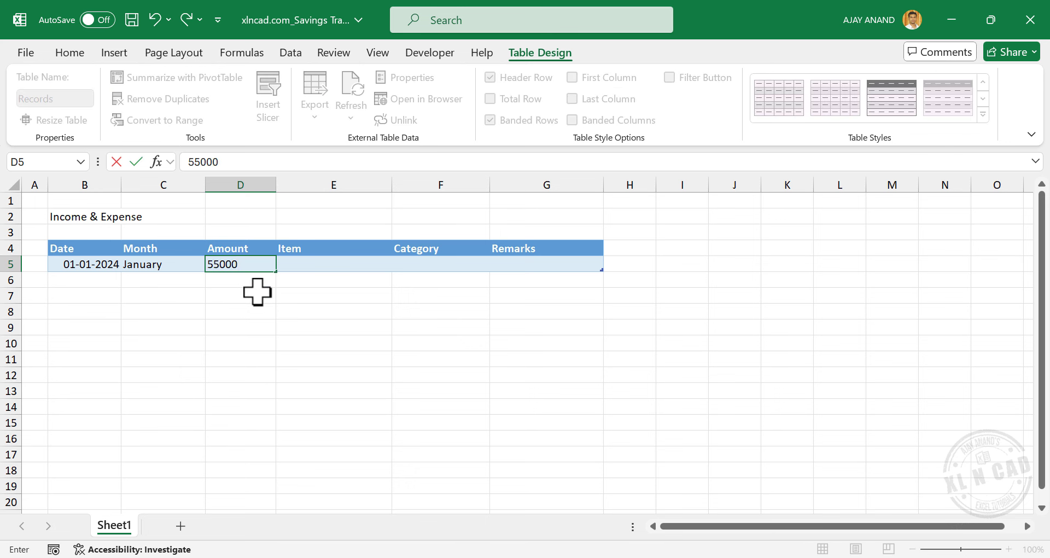
pyautogui.press('Tab')
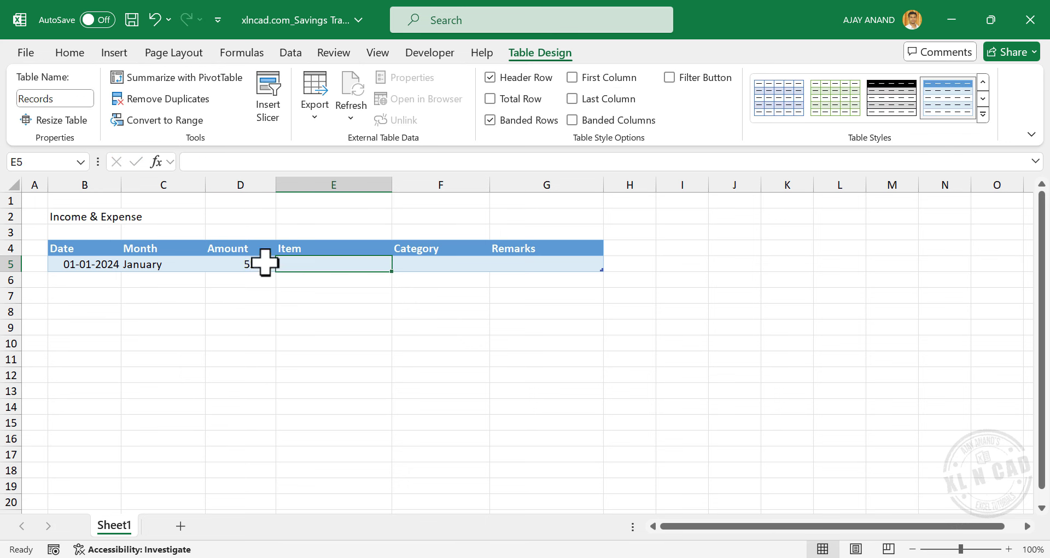
pyautogui.rightClick(235, 261)
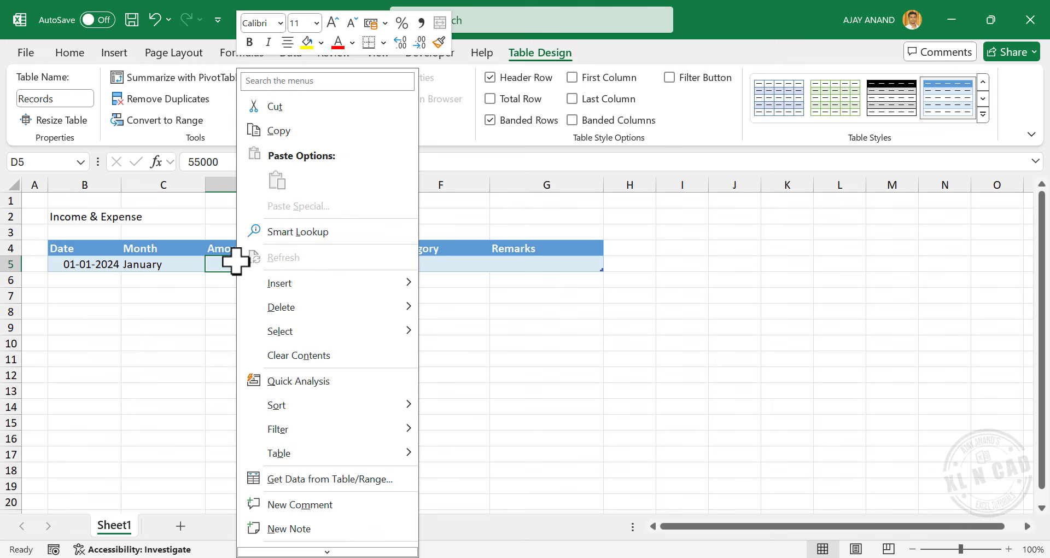
pyautogui.scroll(-3, 300, 476)
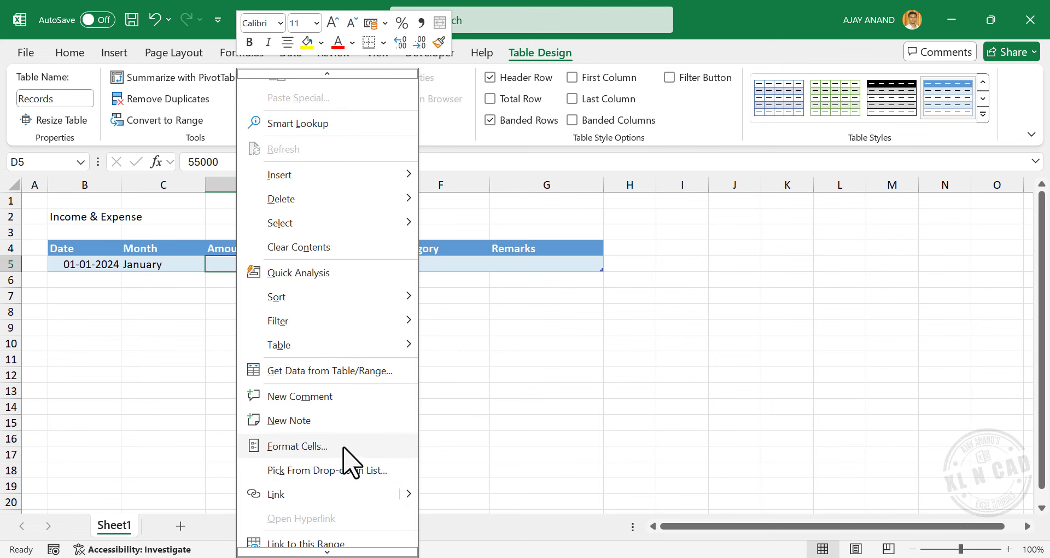
pyautogui.click(343, 446)
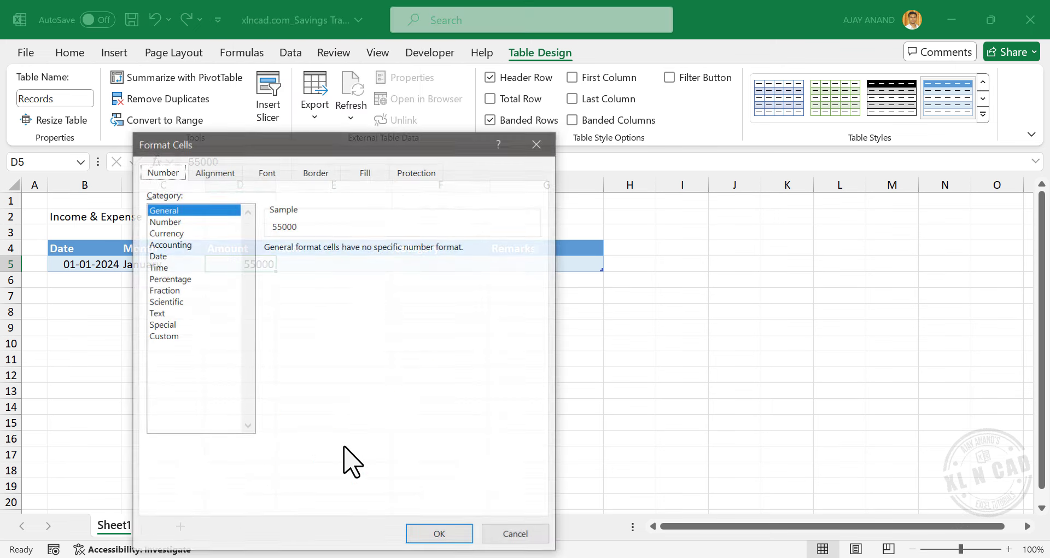
pyautogui.click(180, 221)
pyautogui.click(270, 270)
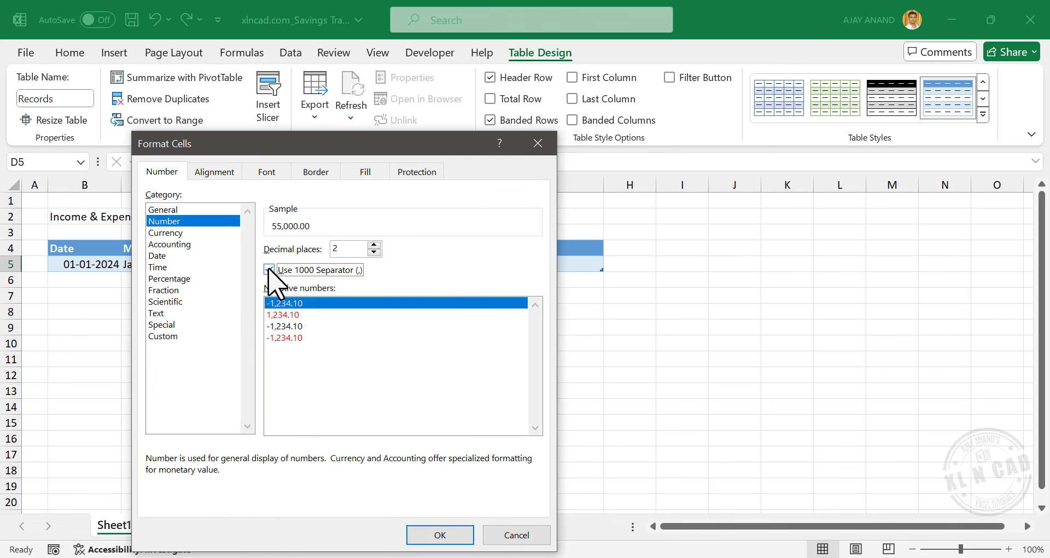
pyautogui.click(375, 253)
pyautogui.click(443, 534)
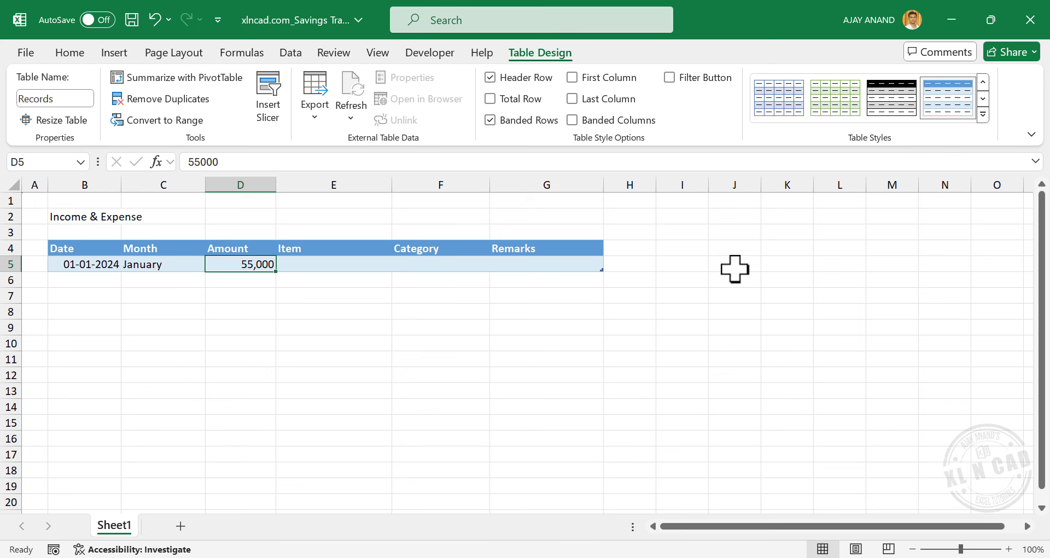
# Start a lookup list with the headers Item in J7 and Category in K7, and widen column J.
pyautogui.click(735, 295)
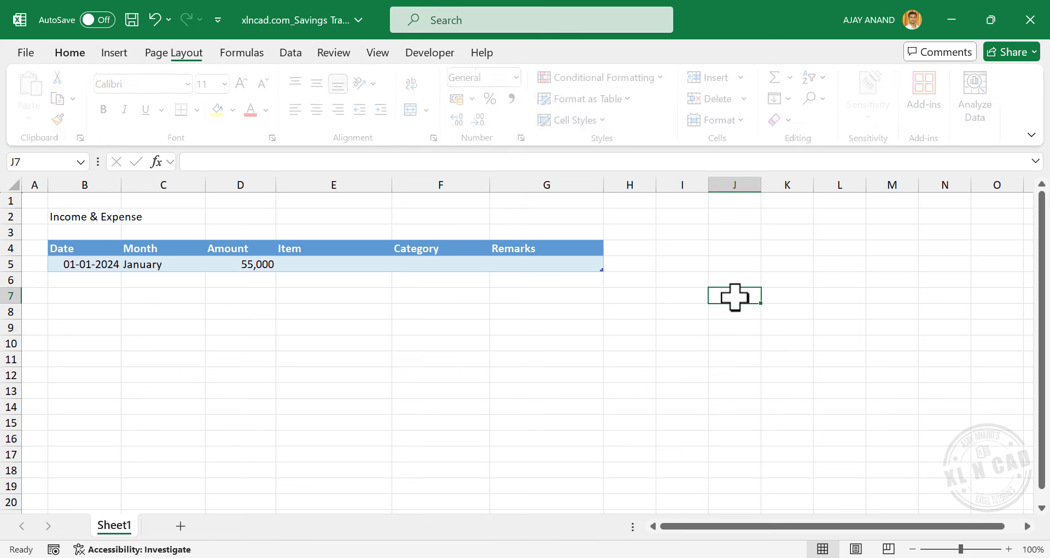
pyautogui.write('Item')
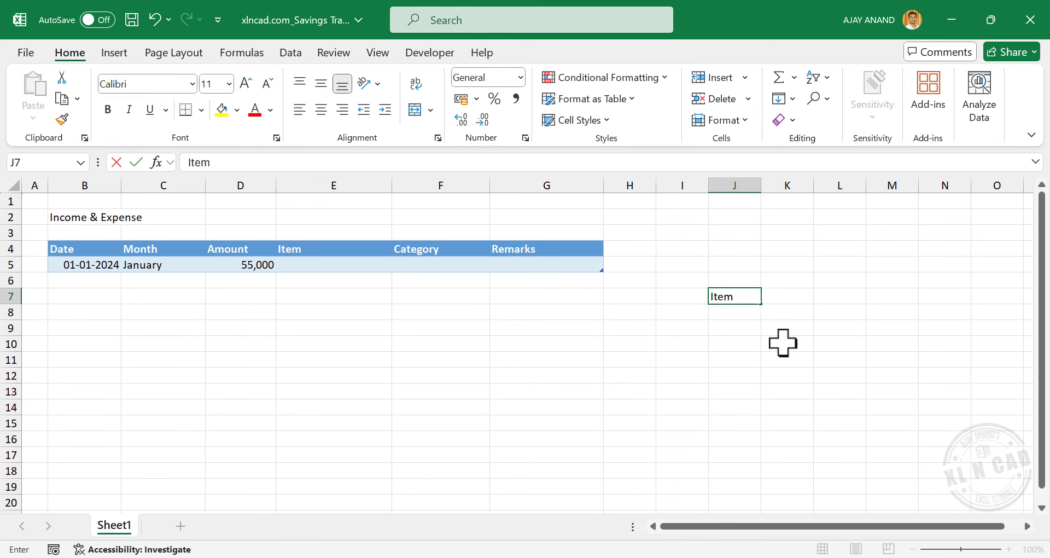
pyautogui.press('Tab')
pyautogui.write('Cate')
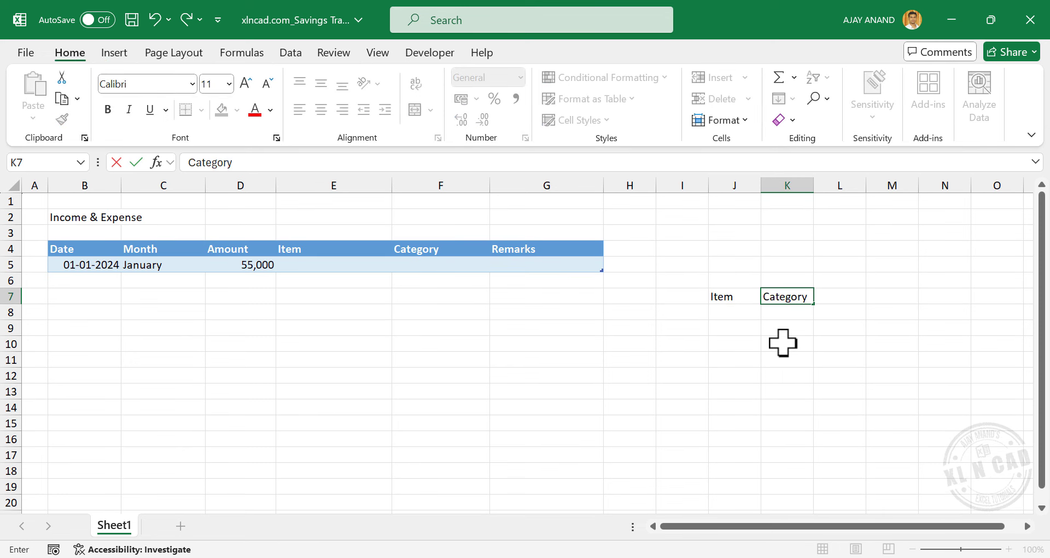
pyautogui.press('Return')
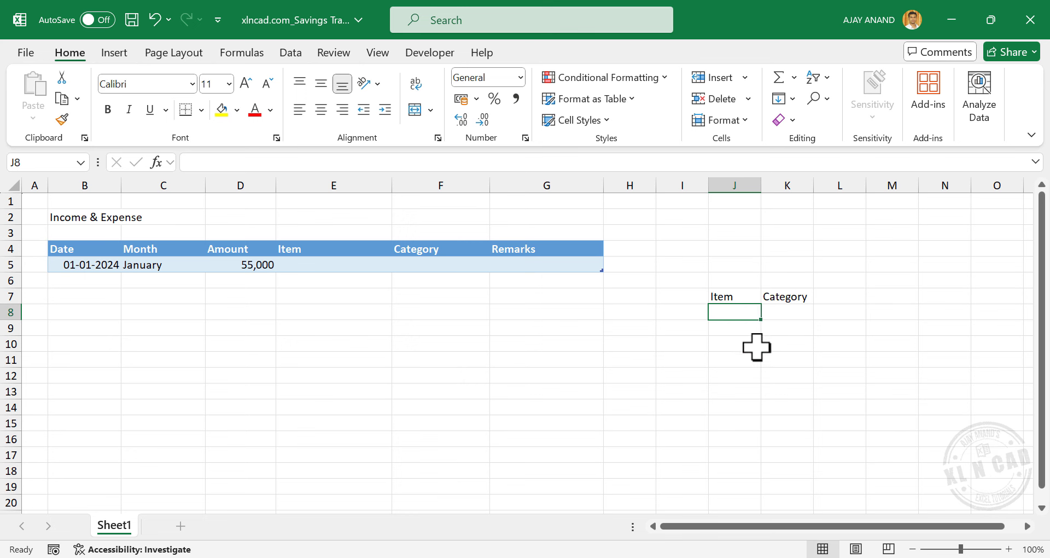
pyautogui.moveTo(761, 184); pyautogui.dragTo(794, 187)
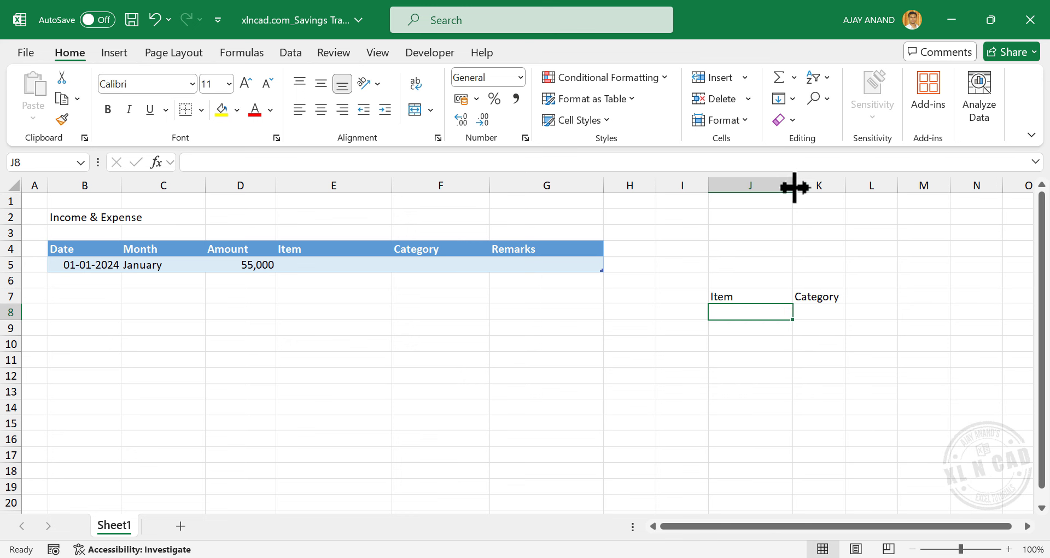
# List the income items Salary, Share trading and Freelancing in cells J8 to J10.
pyautogui.write('Salar')
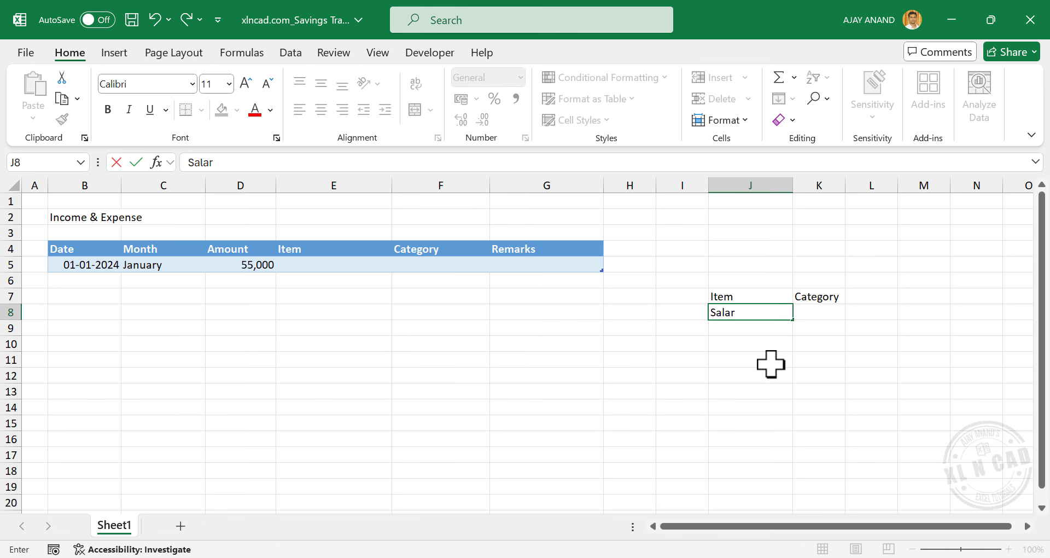
pyautogui.press('Return')
pyautogui.write('Share trading')
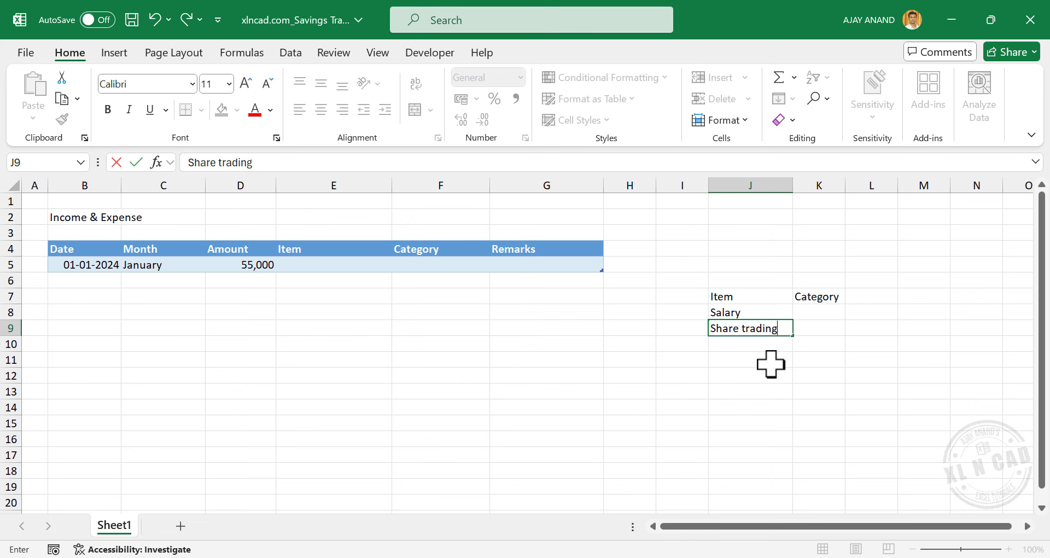
pyautogui.press('Return')
pyautogui.write('Fr')
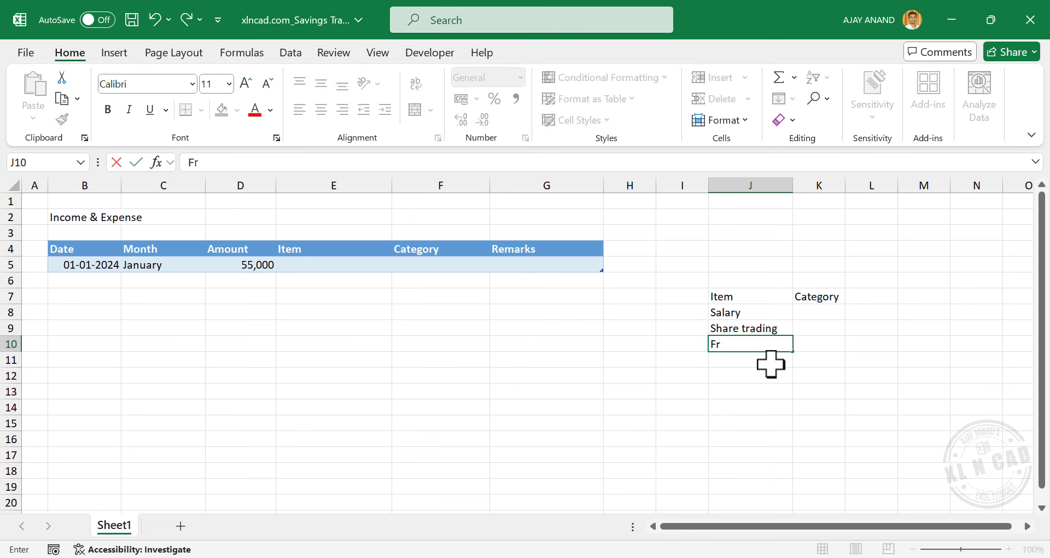
pyautogui.write('eelancing')
pyautogui.press('Return')
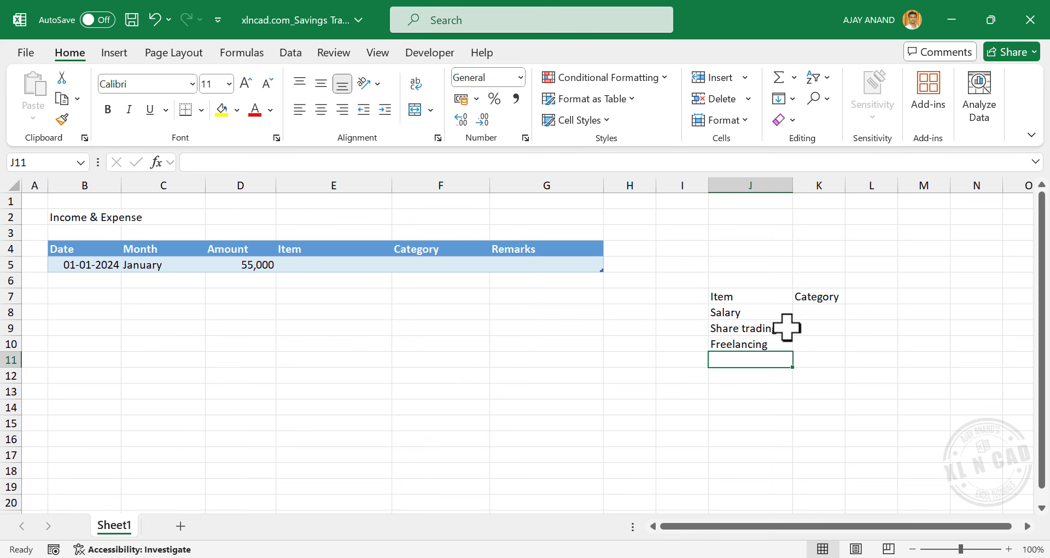
# Widen column K and enter Income as the category of Salary in K8.
pyautogui.moveTo(845, 186); pyautogui.dragTo(880, 190)
pyautogui.click(841, 313)
pyautogui.write('Income')
pyautogui.press('Return')
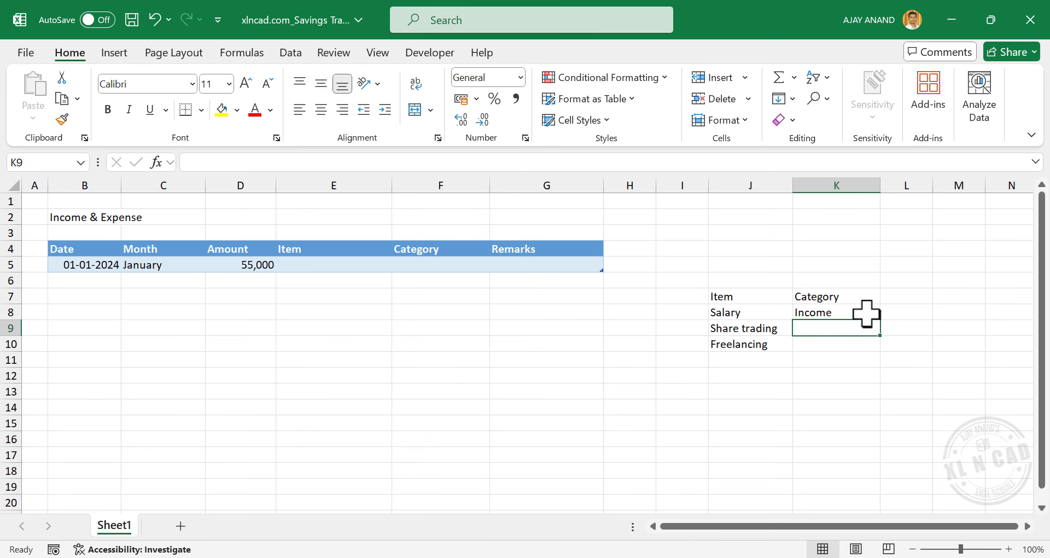
# Fill Income down to K10, and list the expense items Rent, Dining out and Insurance in cells J11 to J13.
pyautogui.click(863, 313)
pyautogui.moveTo(880, 320); pyautogui.dragTo(881, 346)
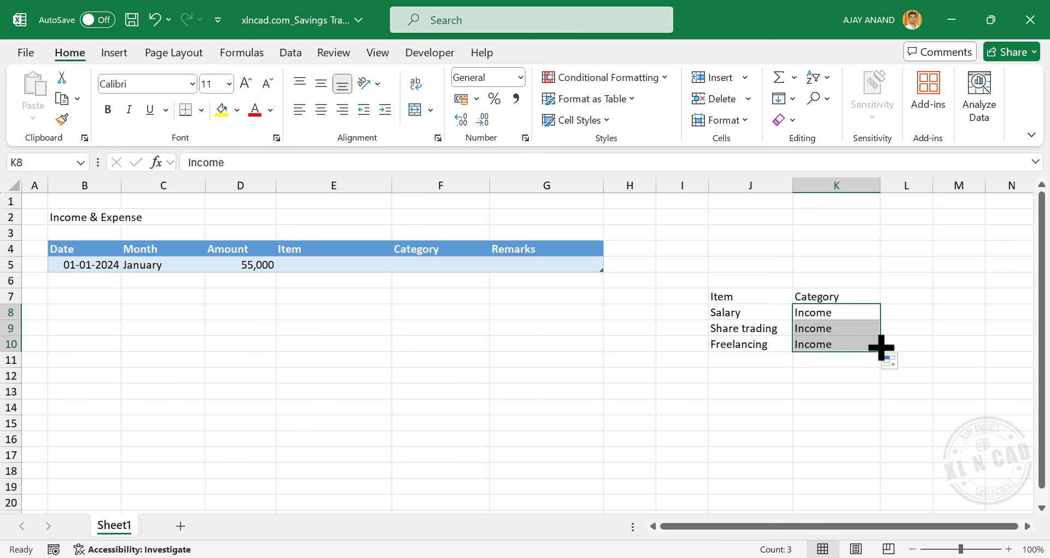
pyautogui.click(740, 360)
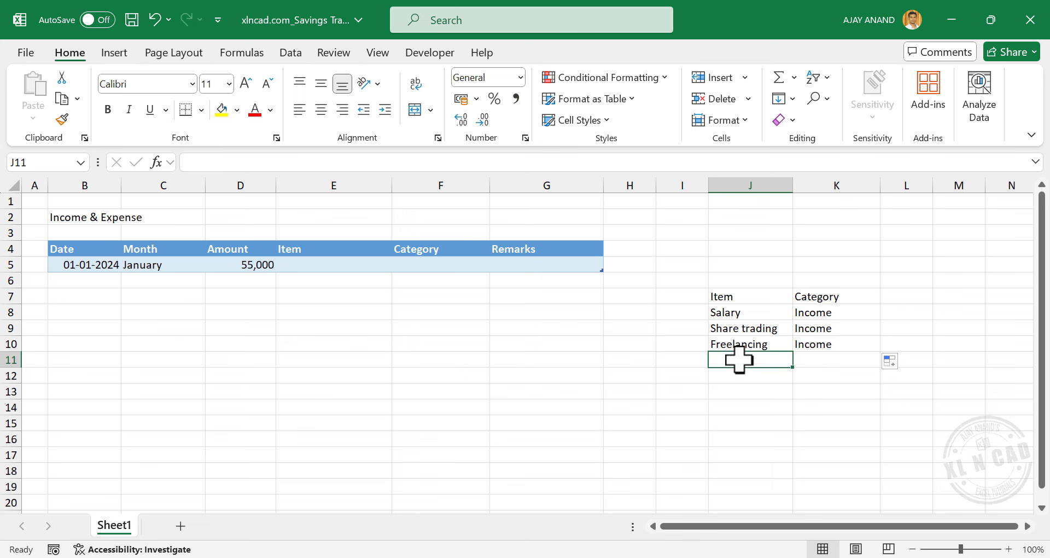
pyautogui.write('Rent')
pyautogui.press('Return')
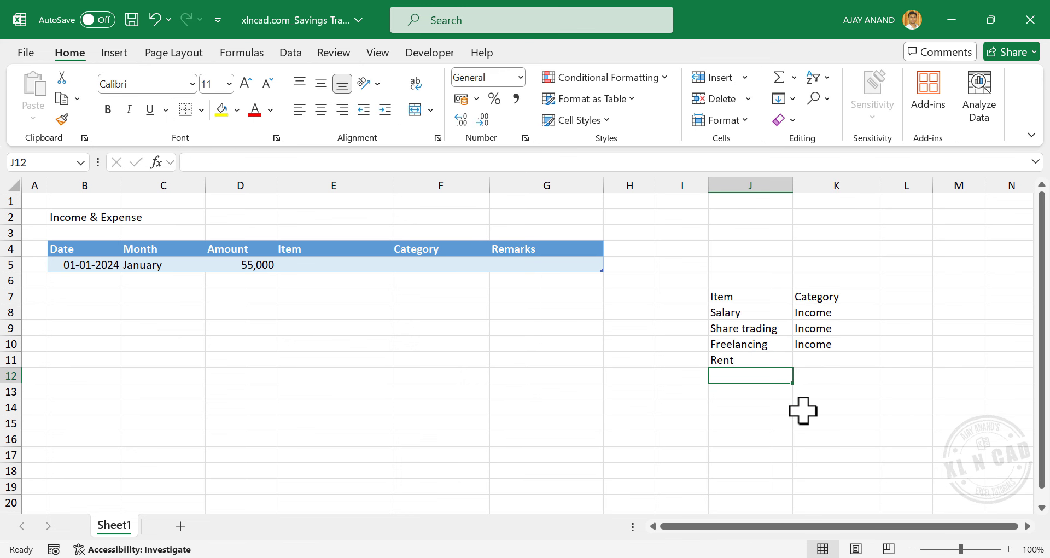
pyautogui.write('Dining ou')
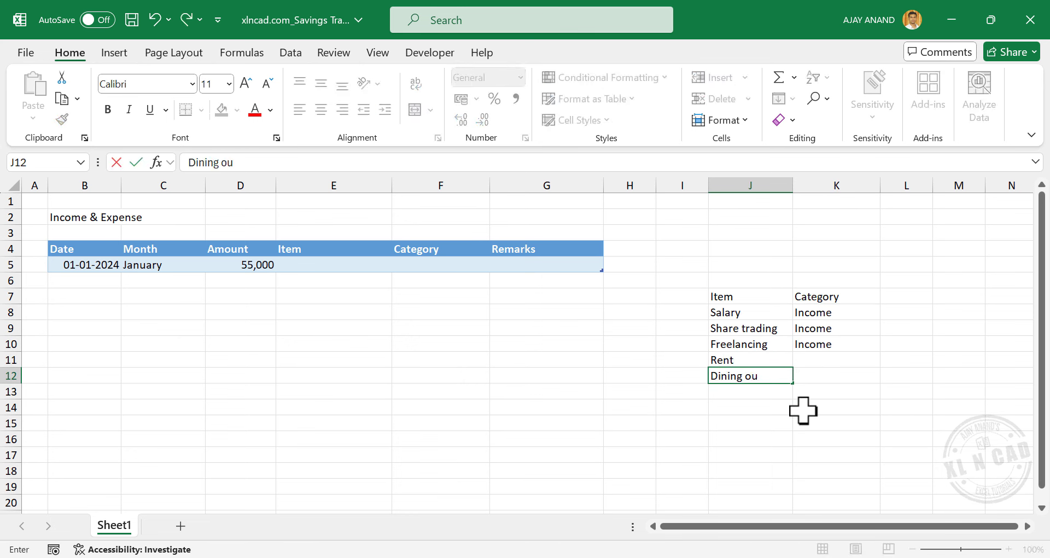
pyautogui.write('t')
pyautogui.press('Return')
pyautogui.write('Insurance')
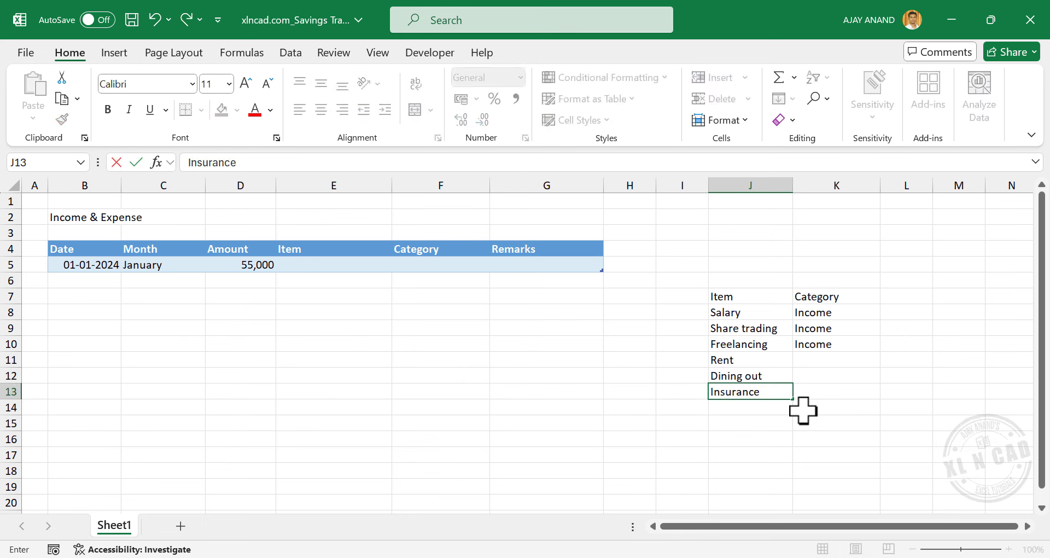
pyautogui.press('Return')
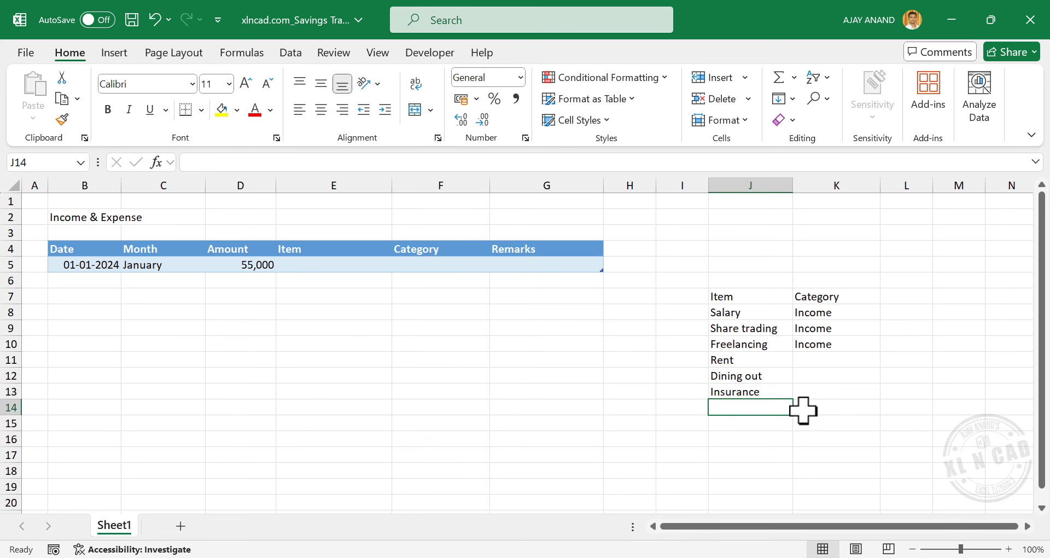
# Add the expense items Transportation, Entertainment and Shopping in cells J14 to J16.
pyautogui.write('Tra')
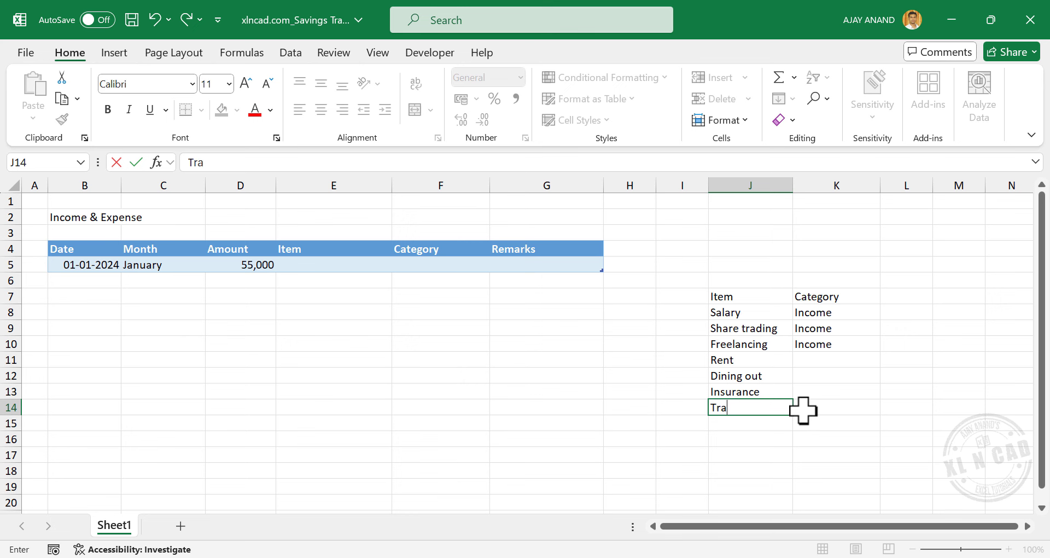
pyautogui.write('nsportatio')
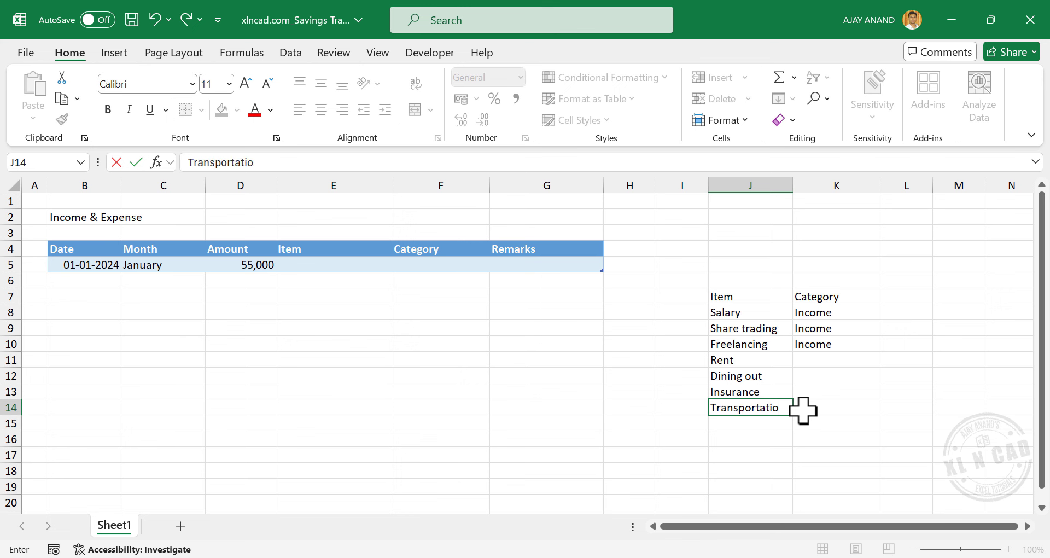
pyautogui.write('n')
pyautogui.press('Return')
pyautogui.write('Ente')
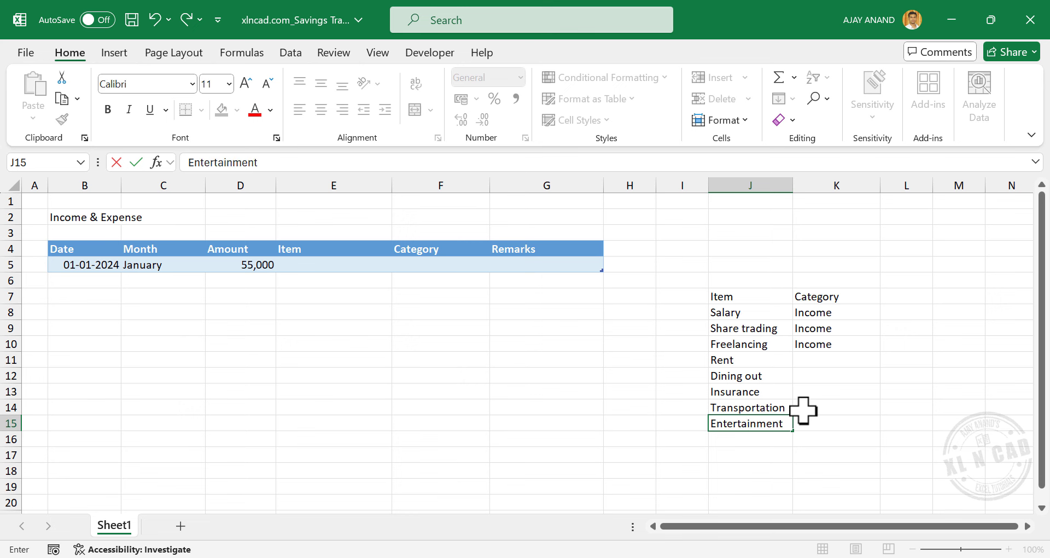
pyautogui.write('rtainment')
pyautogui.press('Return')
pyautogui.write('Shopping')
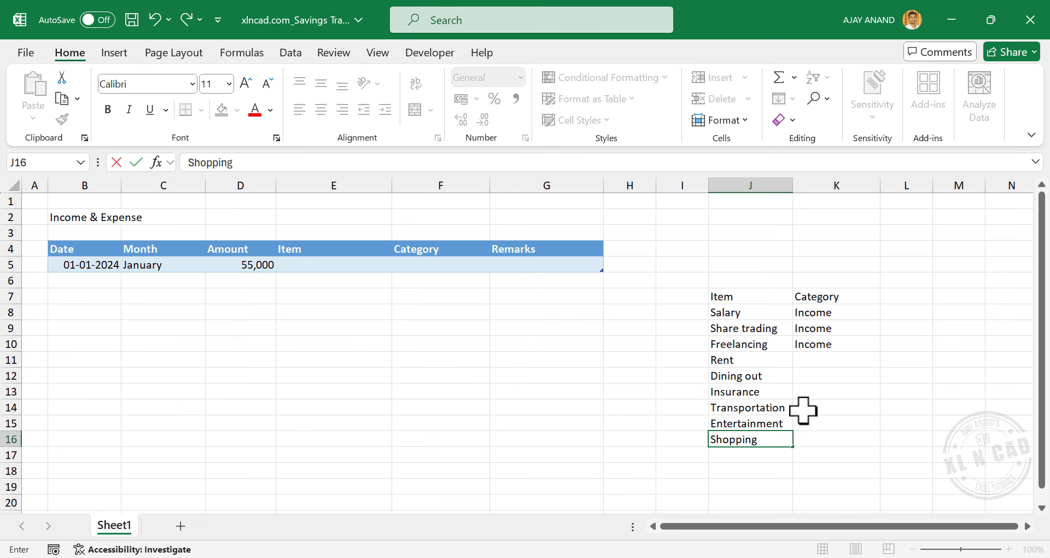
pyautogui.press('Return')
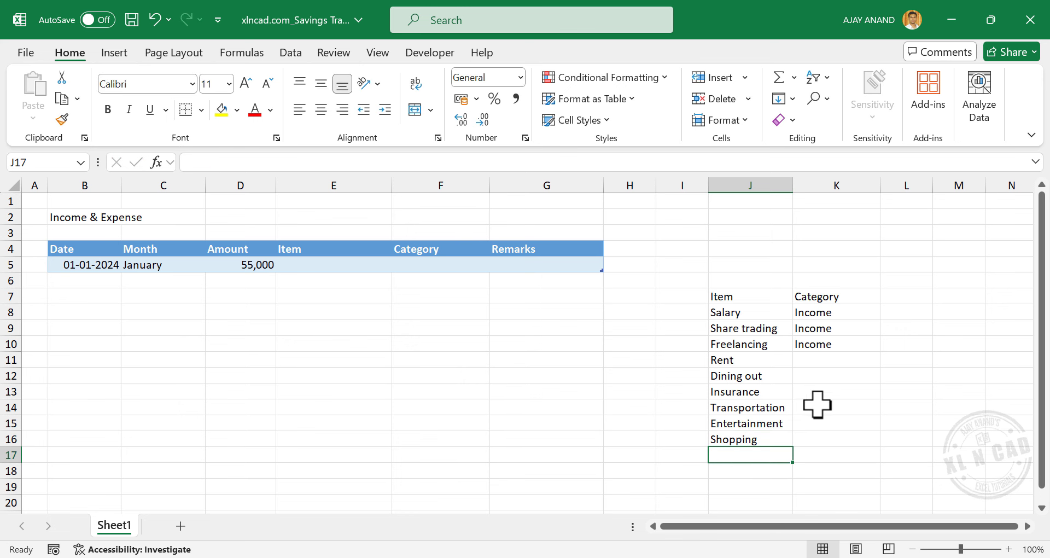
# Enter Expense as the category of Rent in K11 and fill it down to K16.
pyautogui.click(826, 359)
pyautogui.write('Expense')
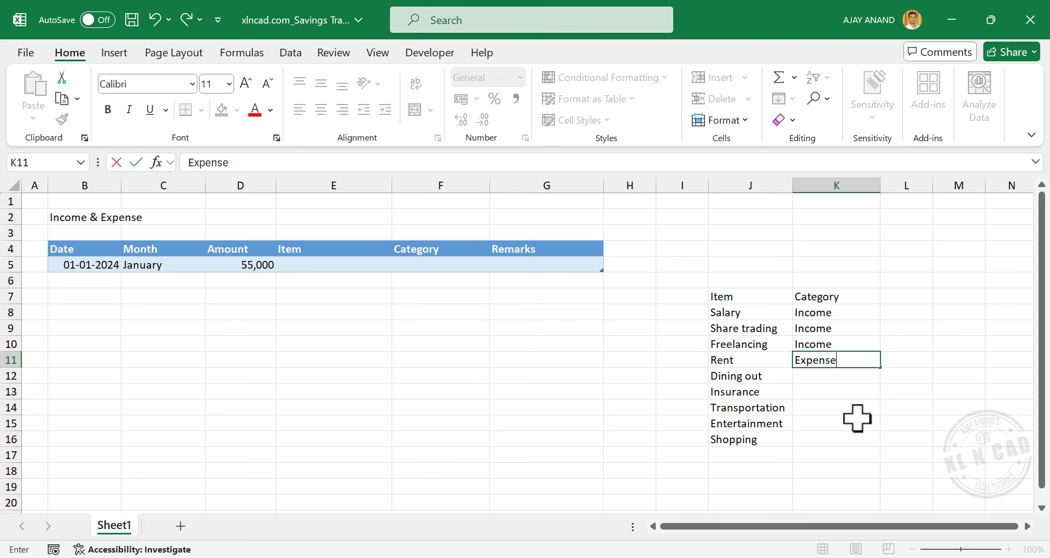
pyautogui.press('Return')
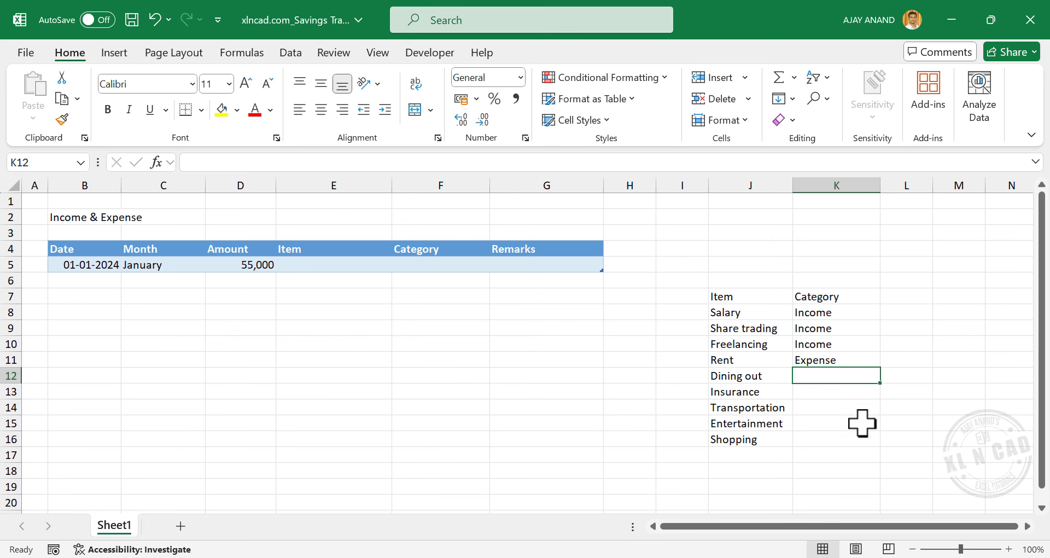
pyautogui.click(863, 363)
pyautogui.moveTo(880, 367); pyautogui.dragTo(876, 446)
pyautogui.click(937, 441)
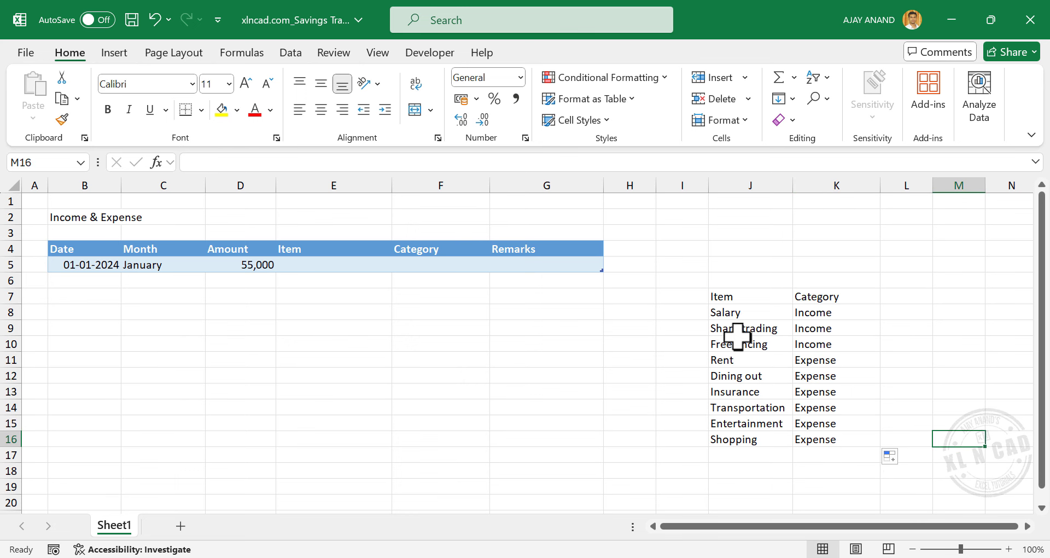
# Convert J7:K16 into a table with headers and turn off its filter buttons.
pyautogui.moveTo(739, 296); pyautogui.dragTo(824, 443)
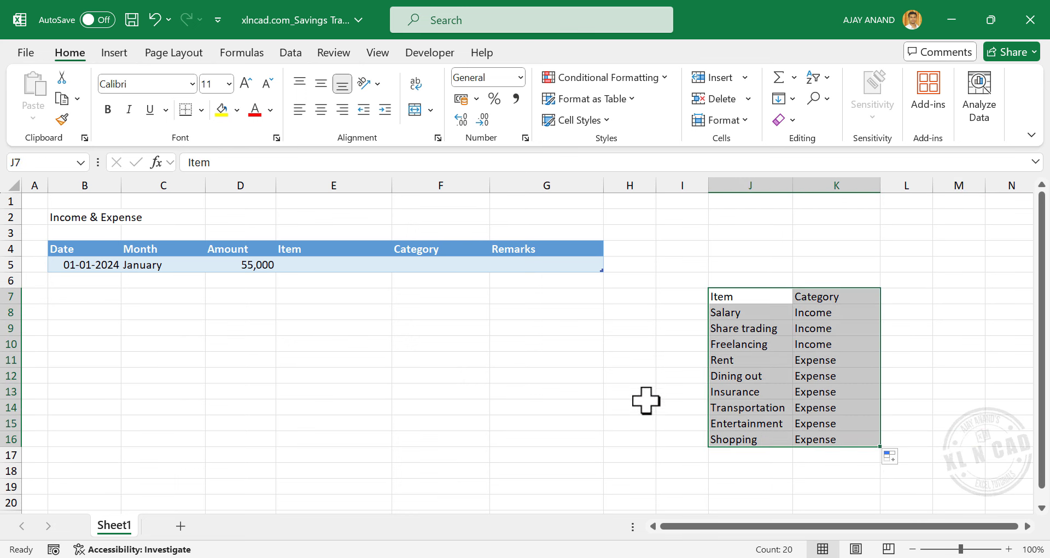
pyautogui.hotkey('ctrl', 't')
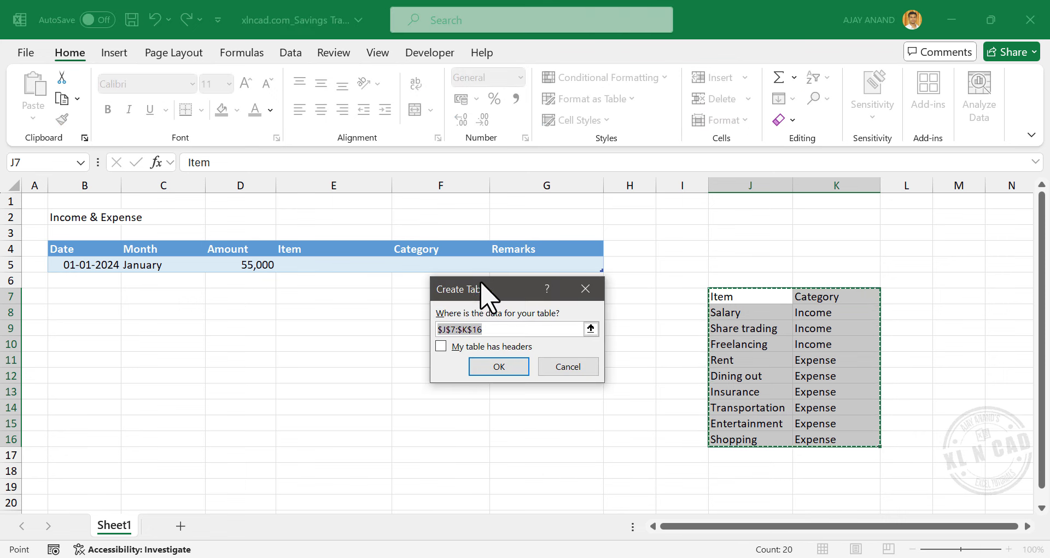
pyautogui.click(441, 346)
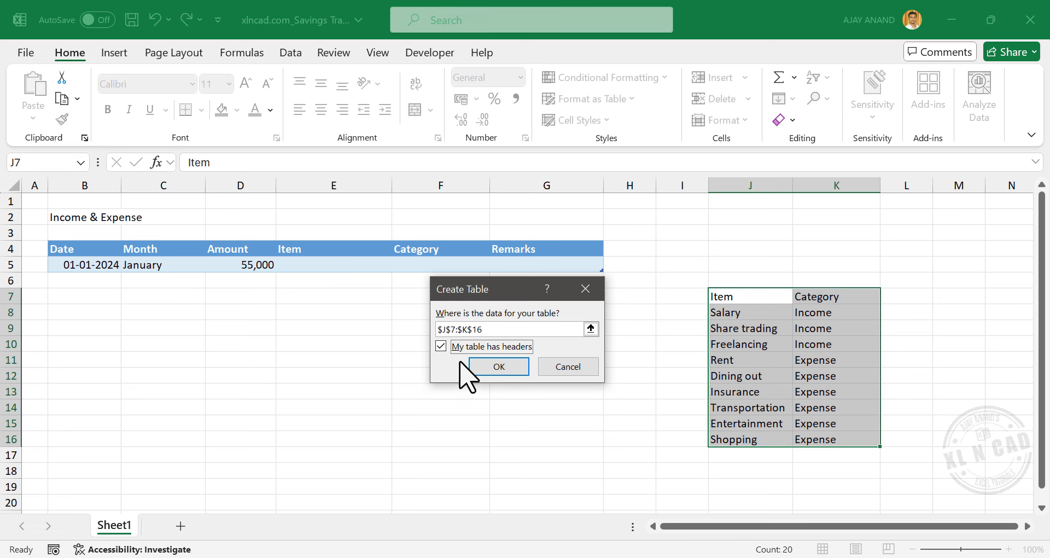
pyautogui.click(511, 368)
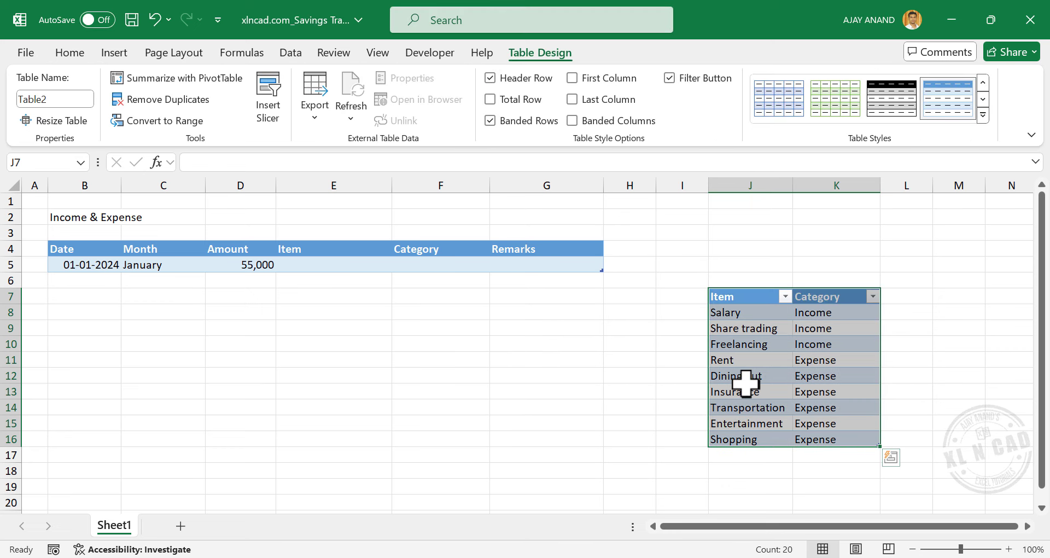
pyautogui.click(669, 79)
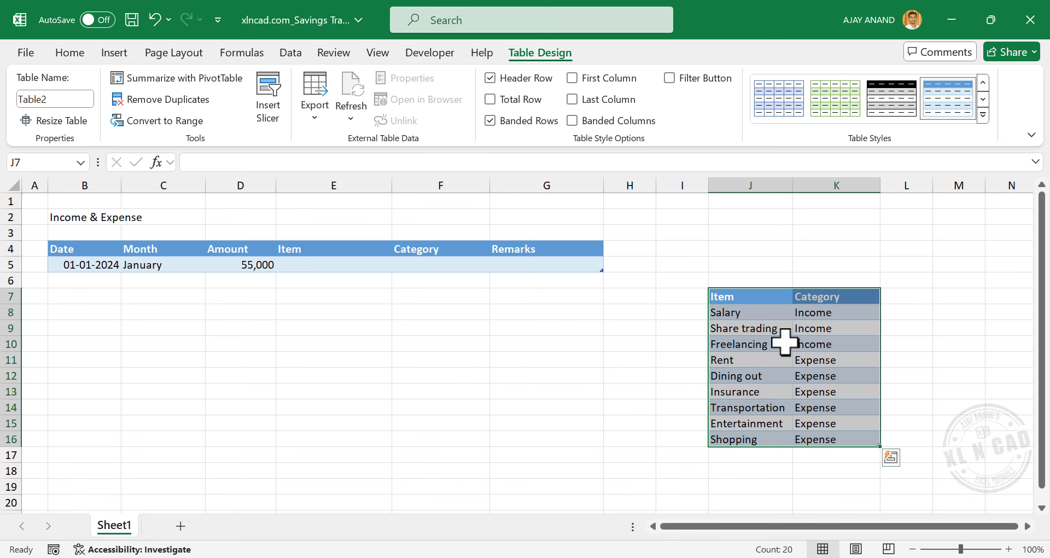
# Name the lookup table Category and apply the light orange table style with a solid header row.
pyautogui.click(70, 99)
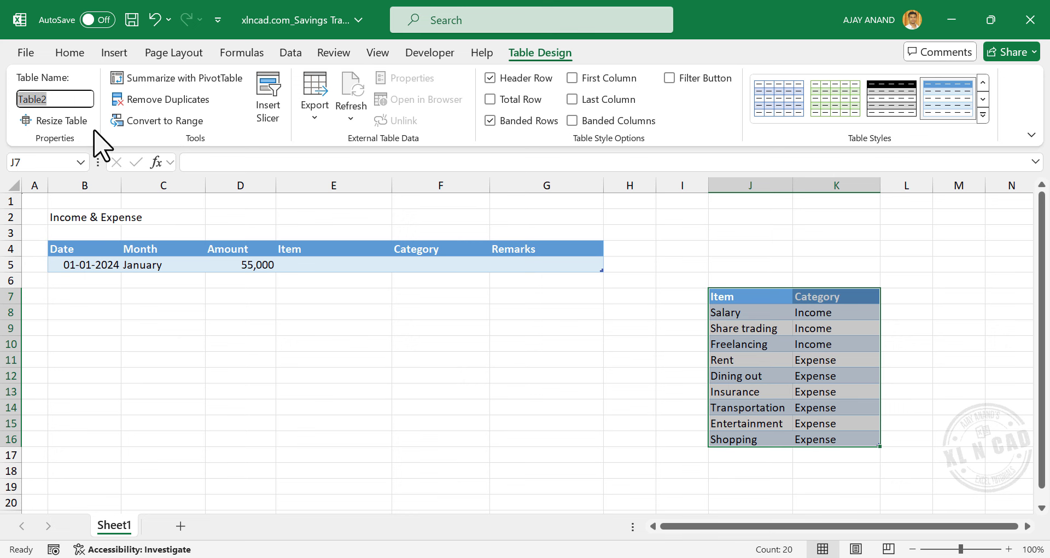
pyautogui.press('Return')
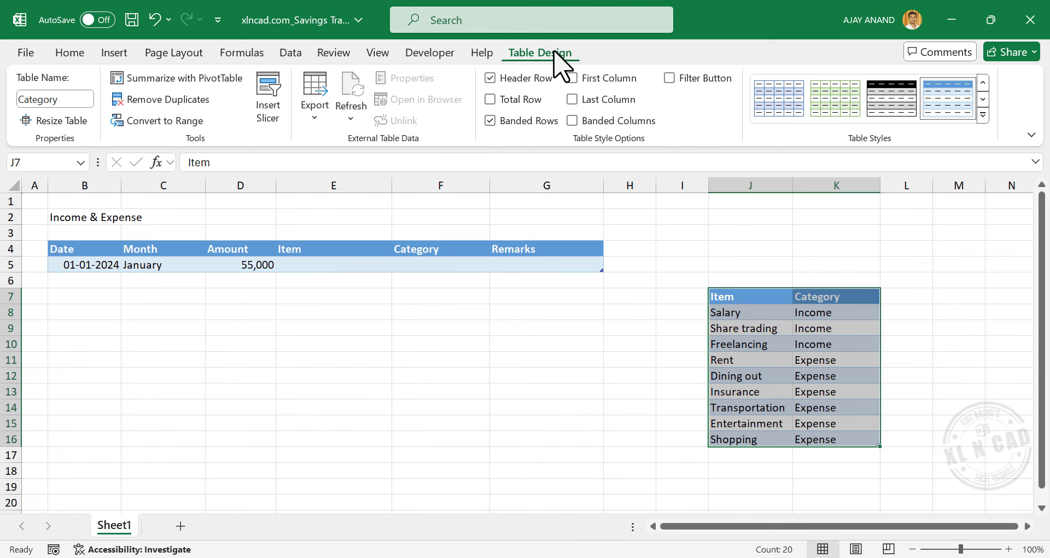
pyautogui.click(984, 116)
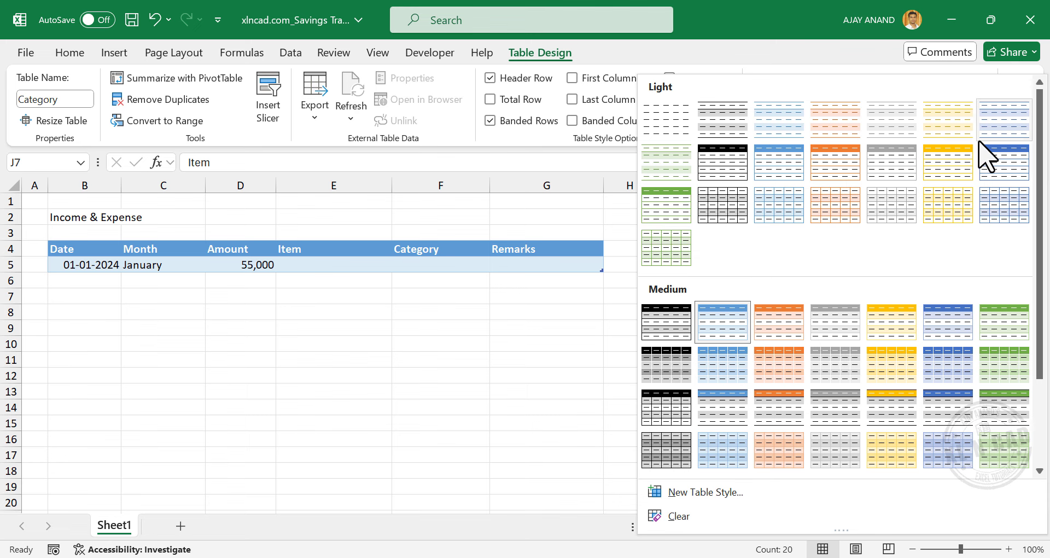
pyautogui.click(829, 170)
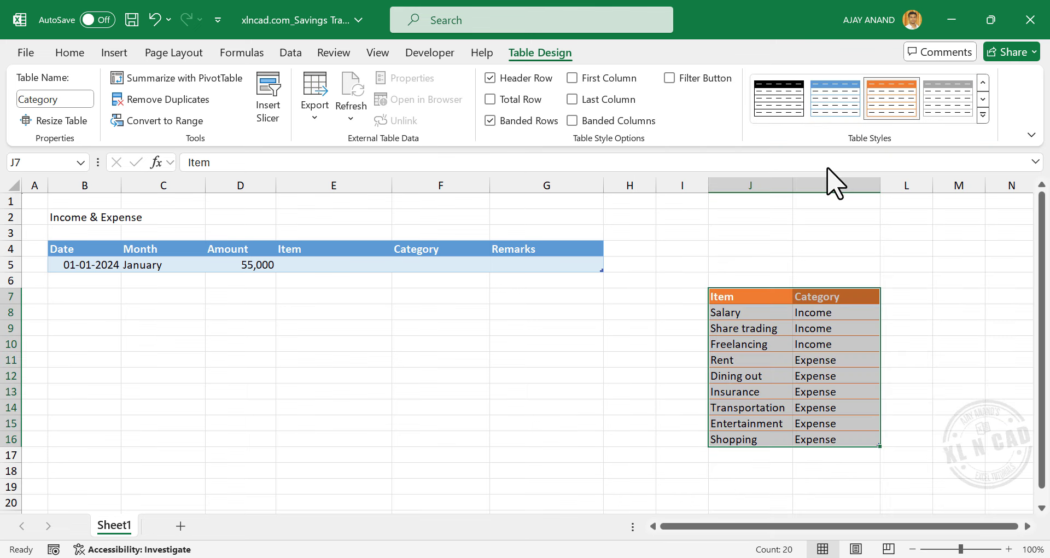
pyautogui.click(763, 364)
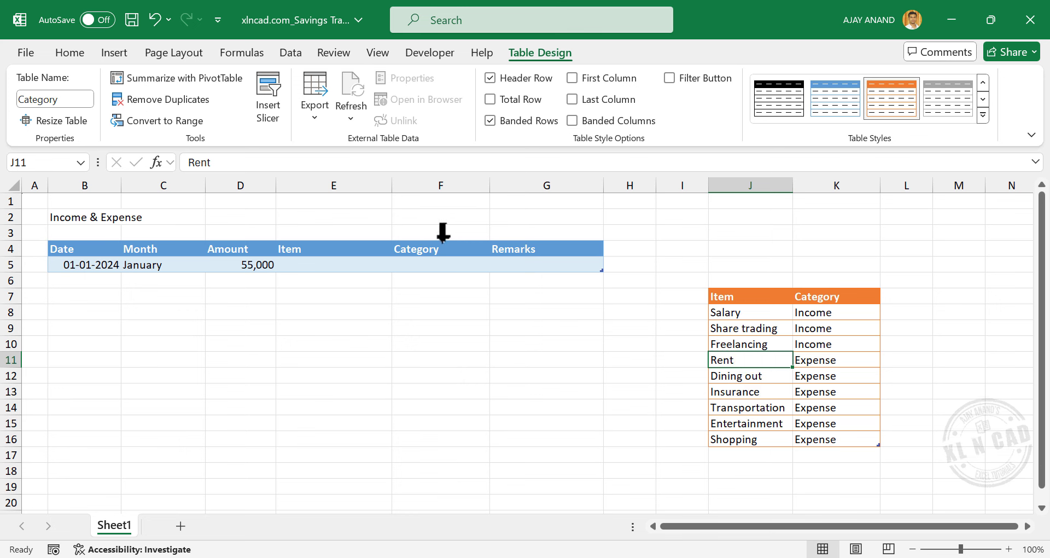
# Add data validation to E5 that allows a List sourced from the item names in J8:J16.
pyautogui.click(327, 265)
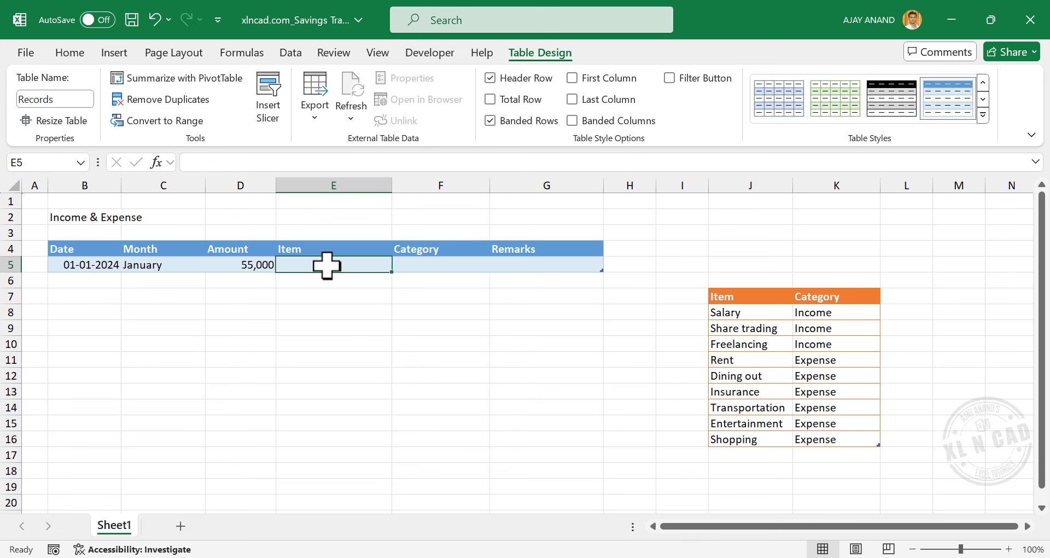
pyautogui.click(291, 52)
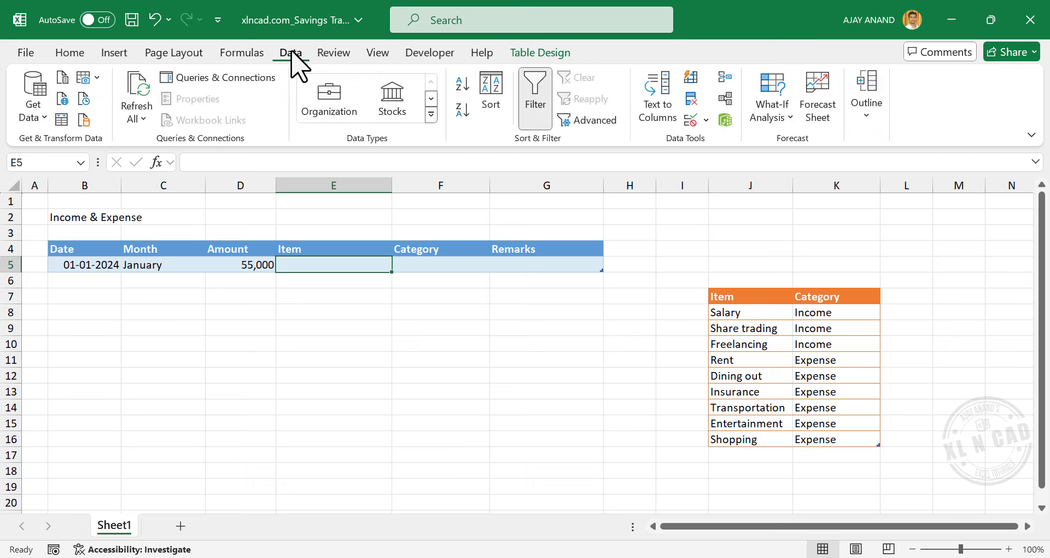
pyautogui.click(696, 116)
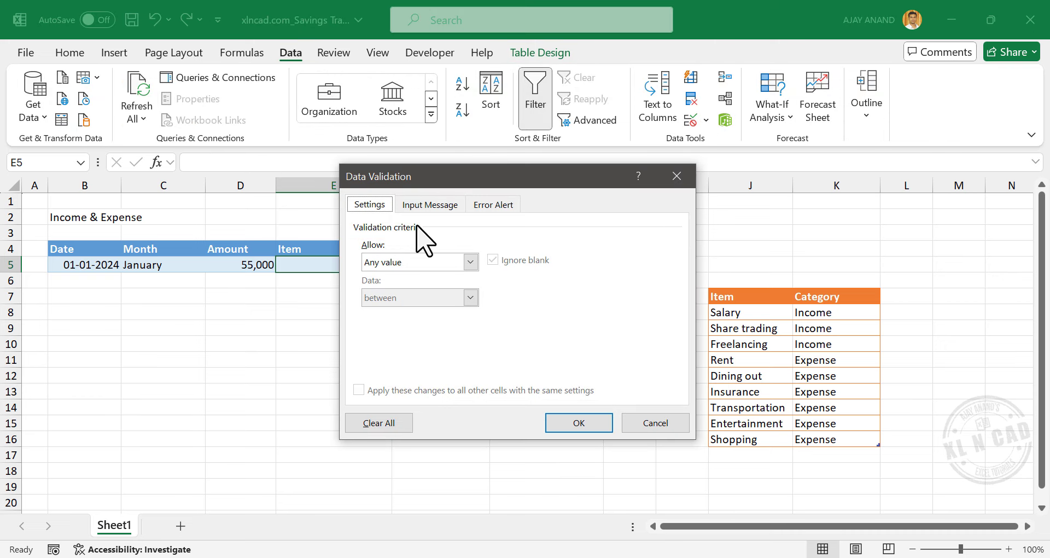
pyautogui.click(470, 262)
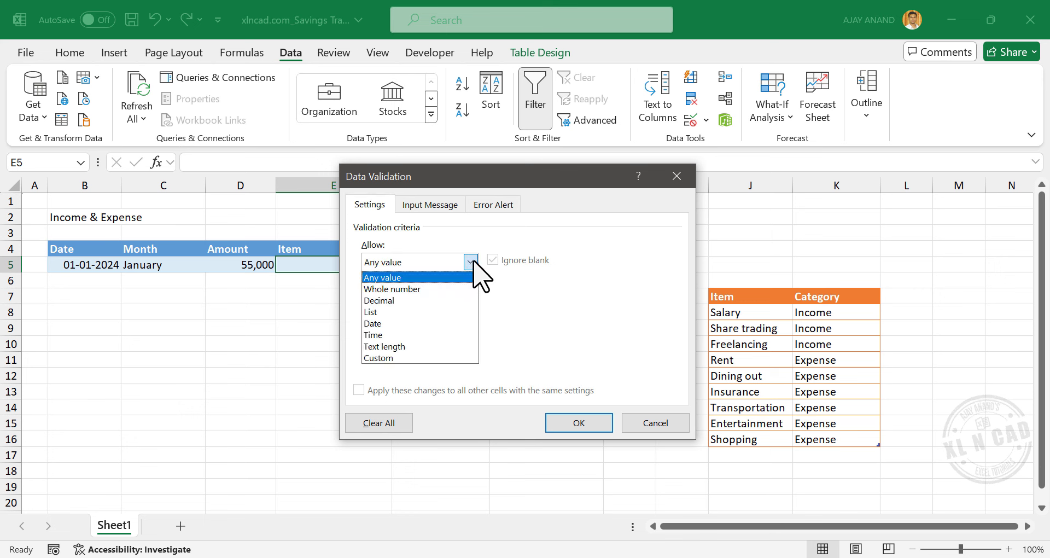
pyautogui.click(420, 312)
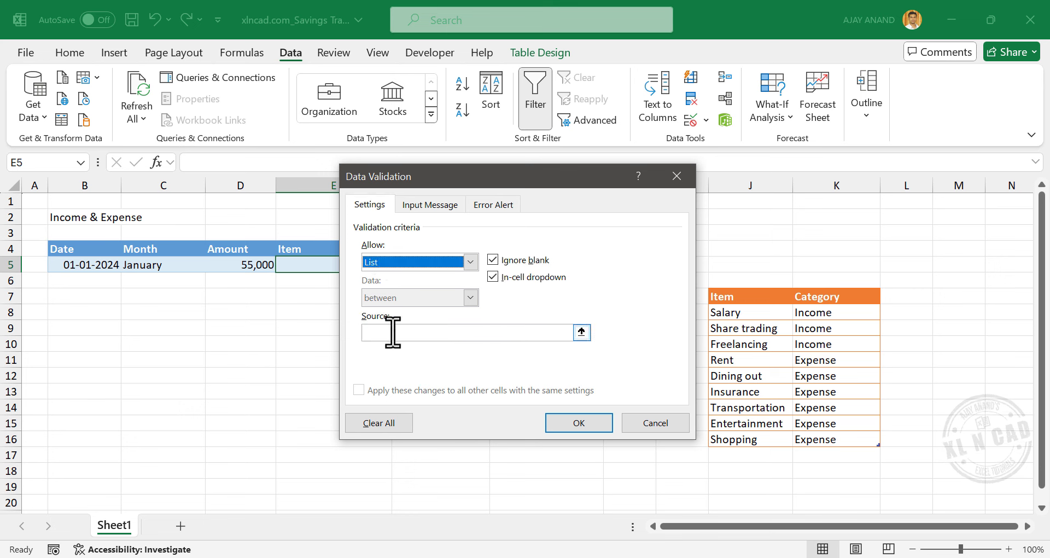
pyautogui.click(389, 333)
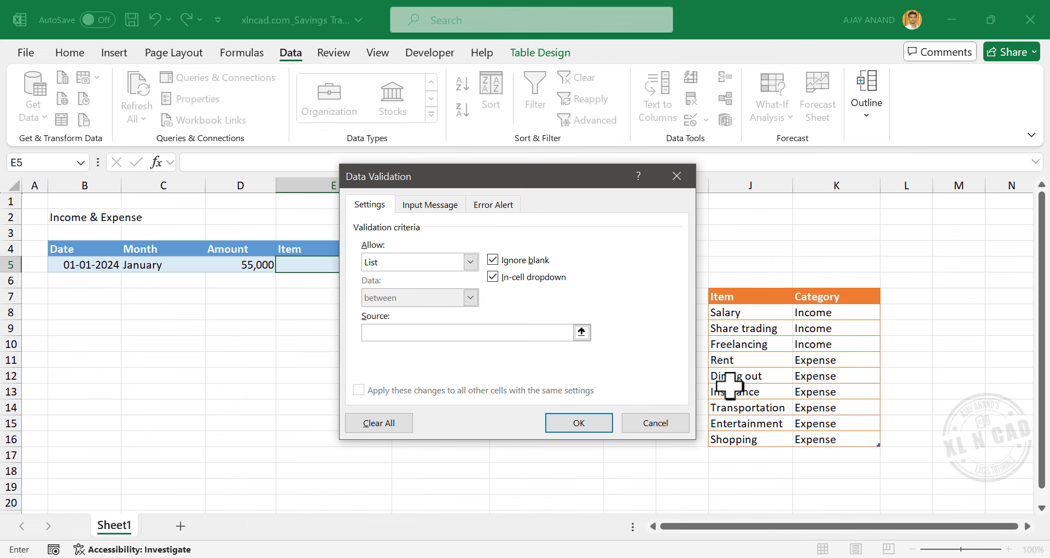
pyautogui.moveTo(760, 313); pyautogui.dragTo(765, 437)
pyautogui.click(580, 423)
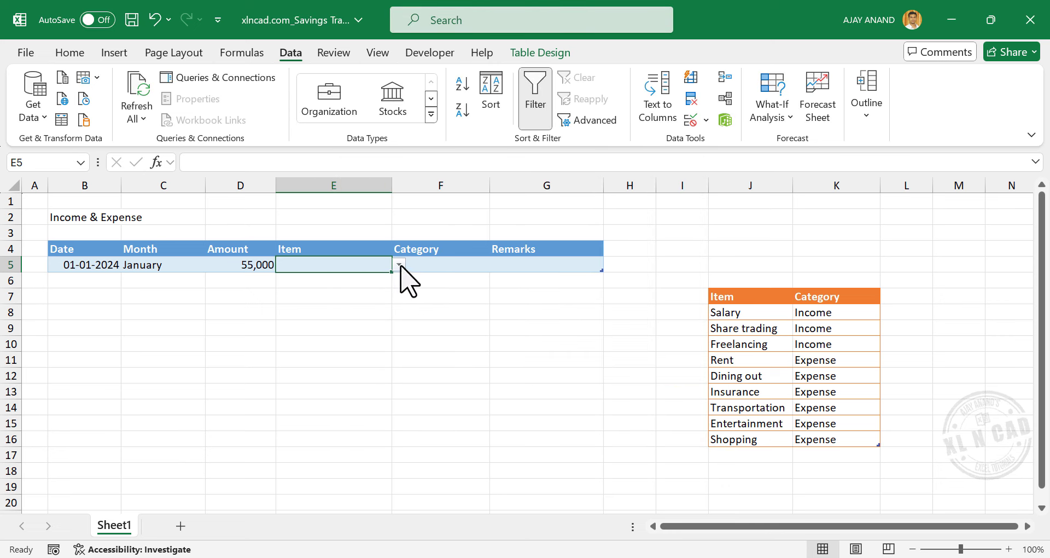
# Choose Salary as the item in E5 and widen column F.
pyautogui.click(400, 265)
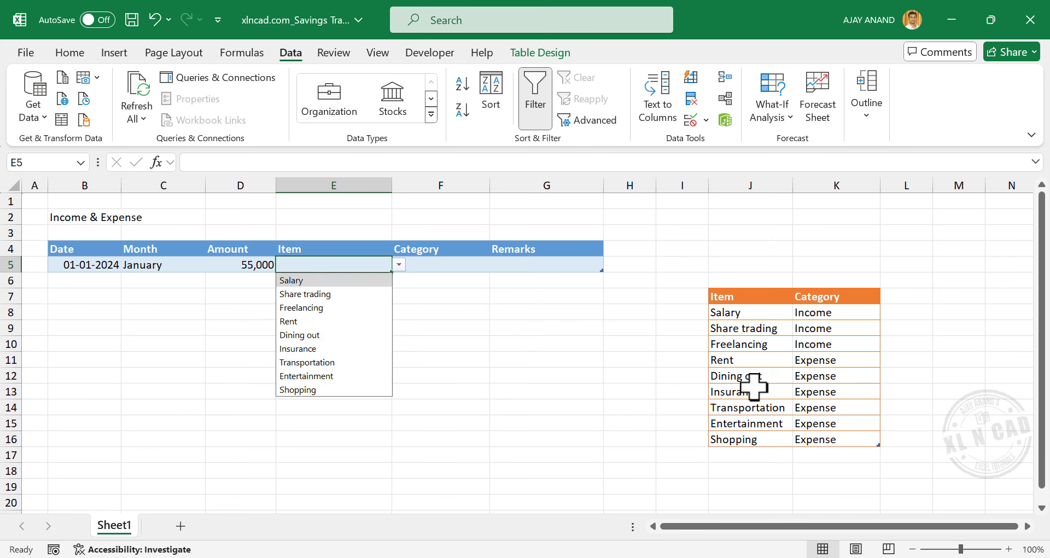
pyautogui.click(319, 280)
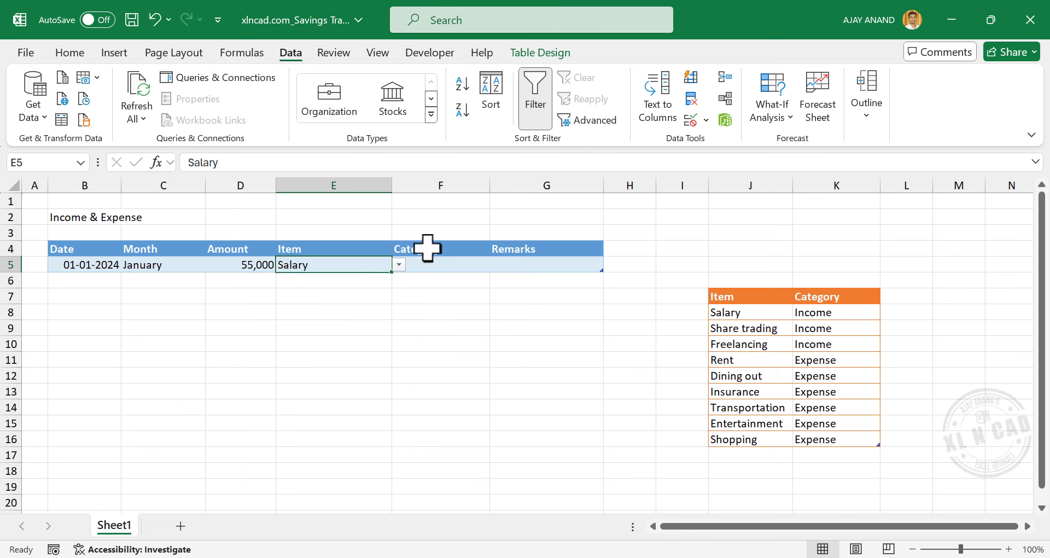
pyautogui.moveTo(491, 186); pyautogui.dragTo(516, 186)
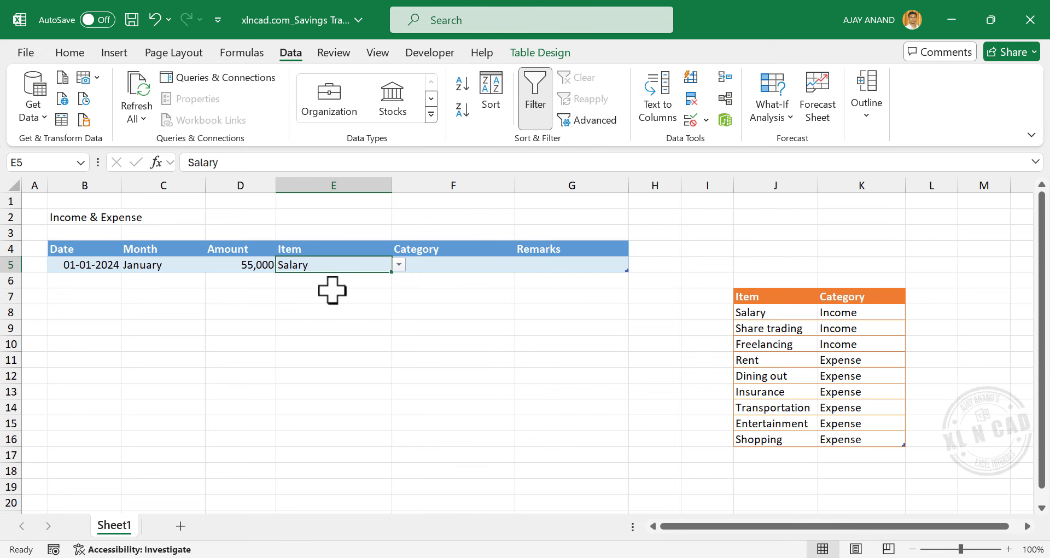
# Enter a VLOOKUP in F5 that finds the row's Item in the Category table and returns column 2 with an exact match.
pyautogui.click(444, 267)
pyautogui.write('=')
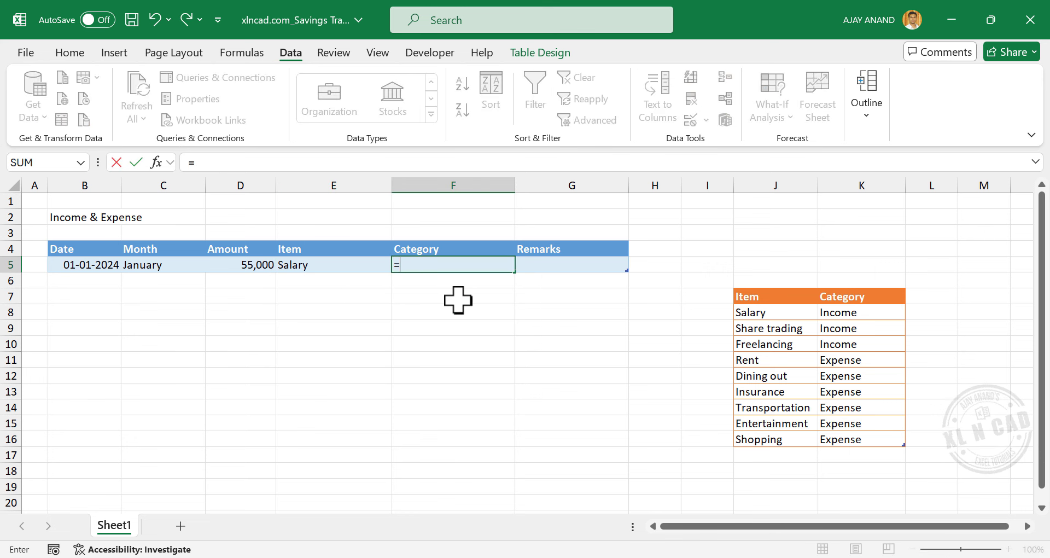
pyautogui.write('VLOOKUP')
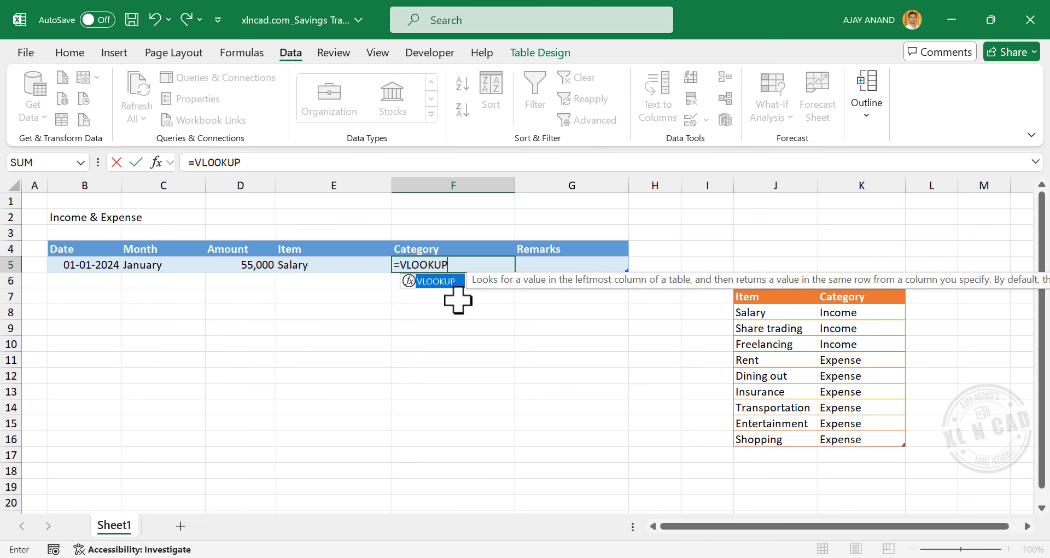
pyautogui.write('(')
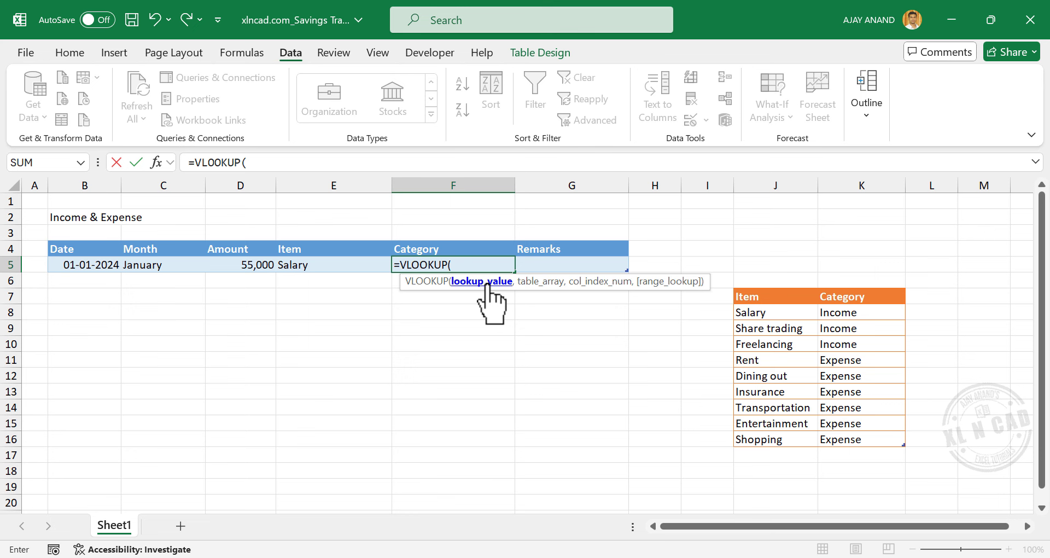
pyautogui.click(326, 265)
pyautogui.write(',')
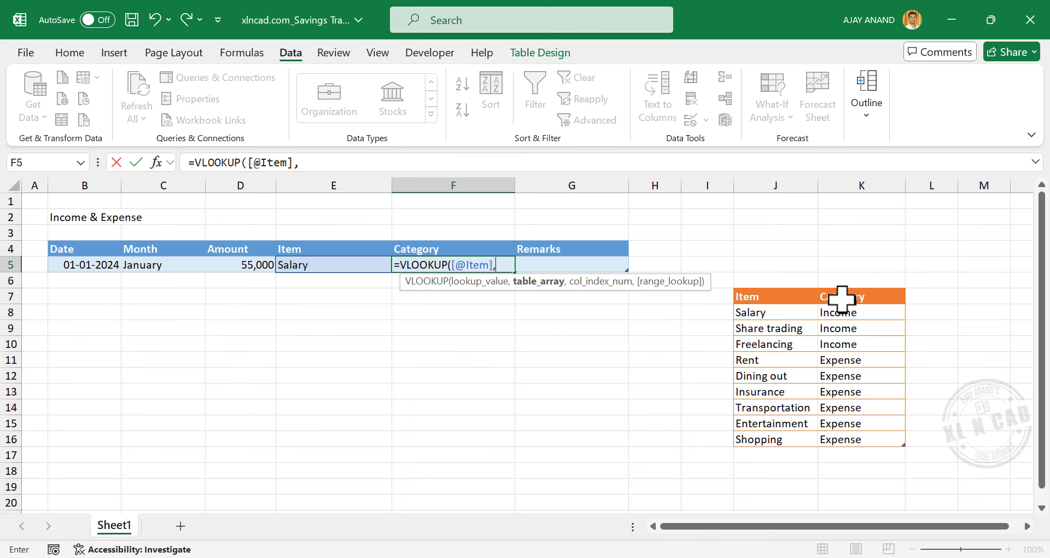
pyautogui.moveTo(763, 316); pyautogui.dragTo(849, 438)
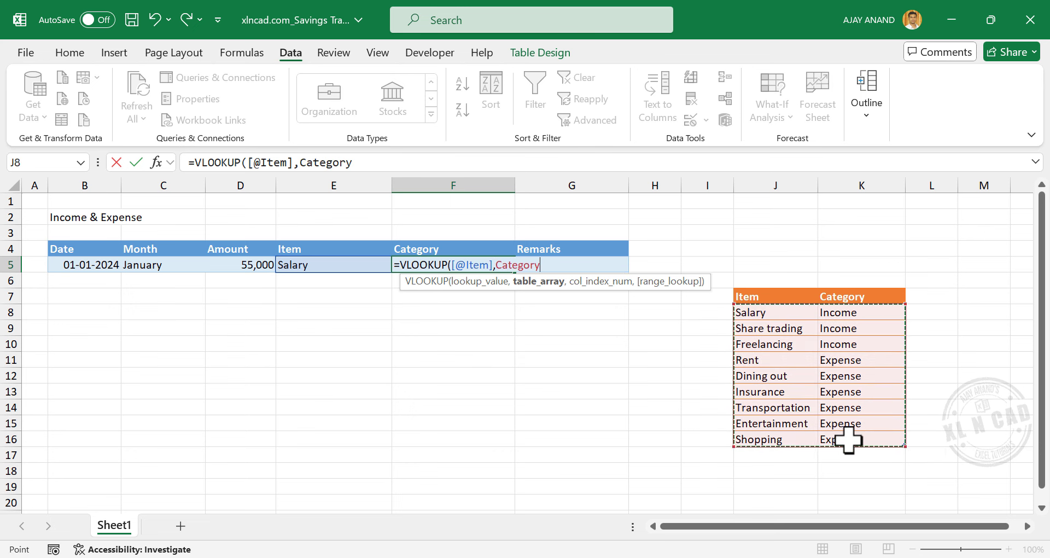
pyautogui.write(',2')
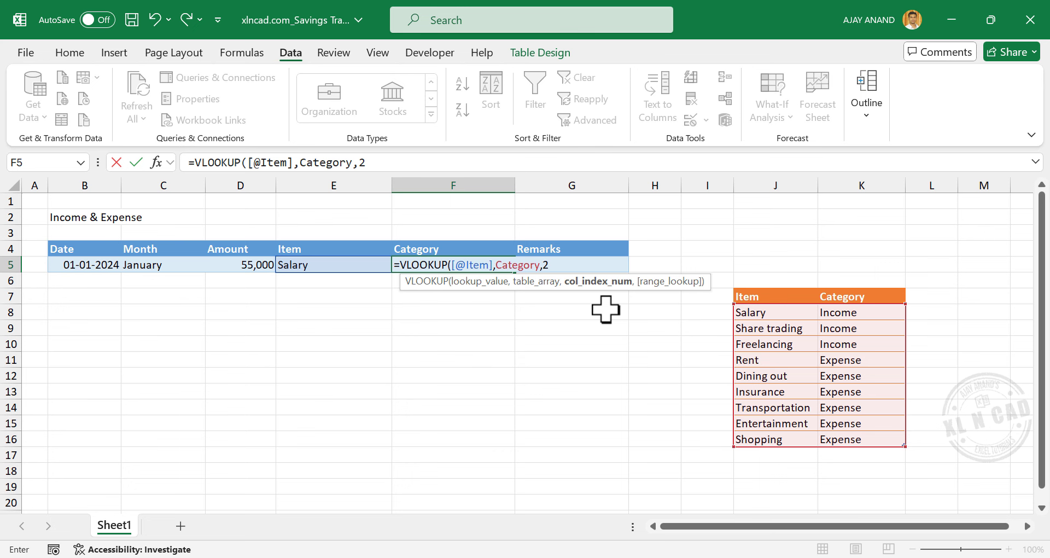
pyautogui.write(',')
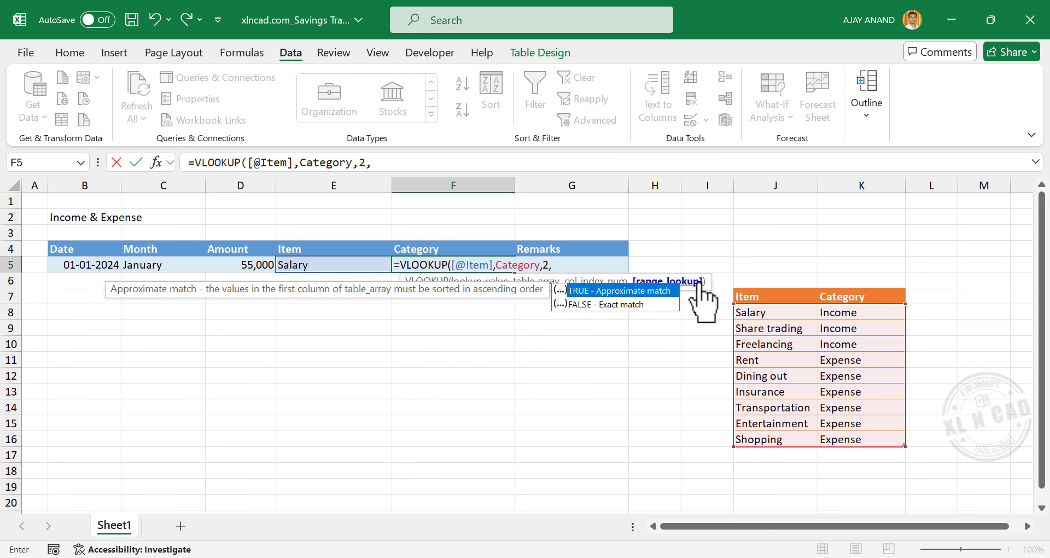
pyautogui.doubleClick(606, 304)
pyautogui.write(')')
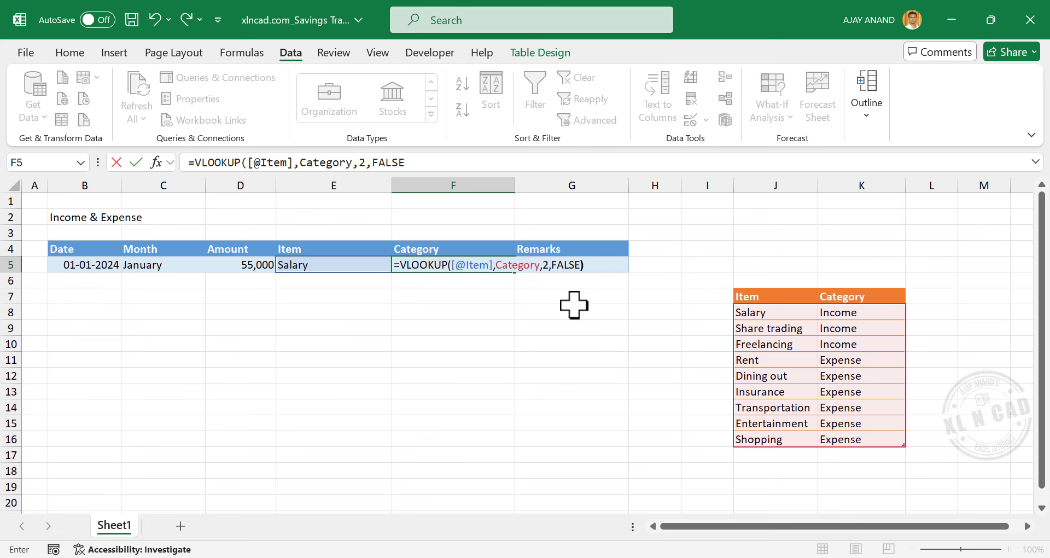
pyautogui.press('Return')
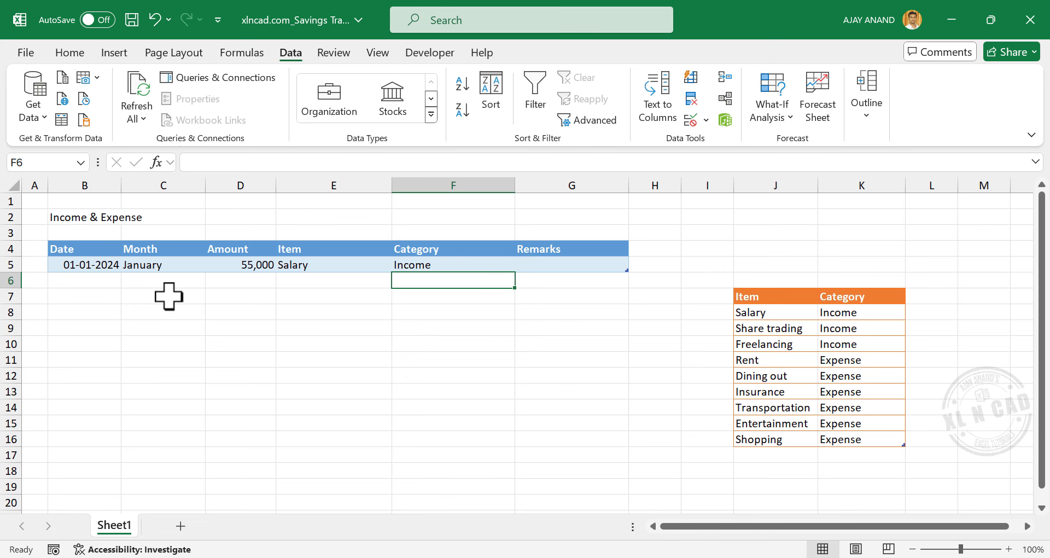
# Add a record in row 6 dated 01-01-2024 with amount 300 and item Transportation.
pyautogui.click(89, 281)
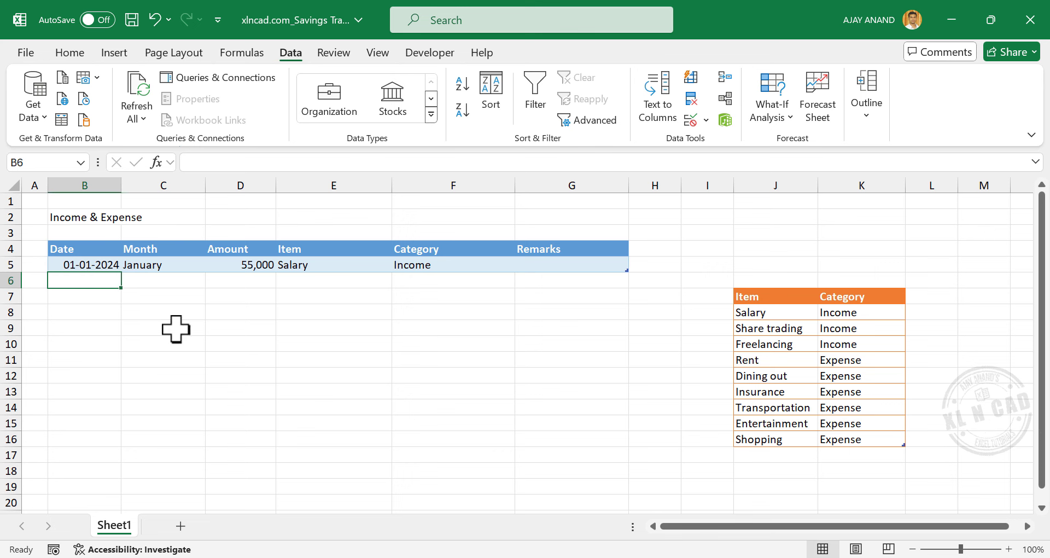
pyautogui.write('01-01-2024')
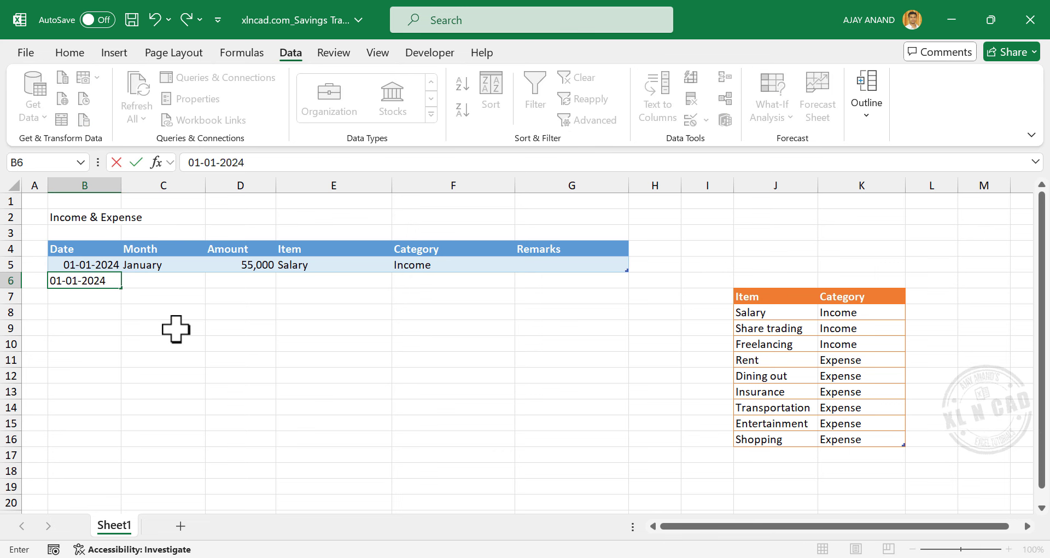
pyautogui.press('Tab')
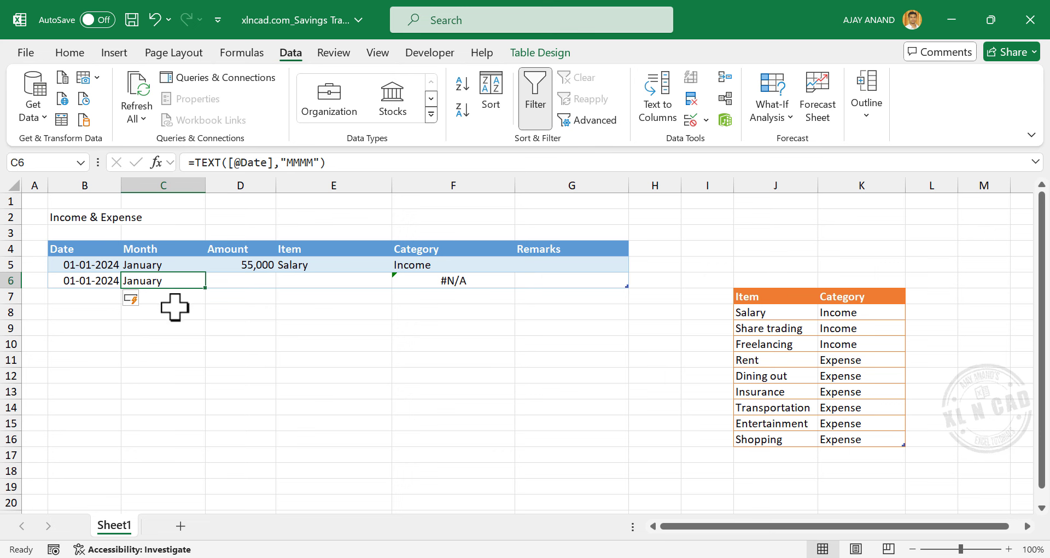
pyautogui.press('Tab')
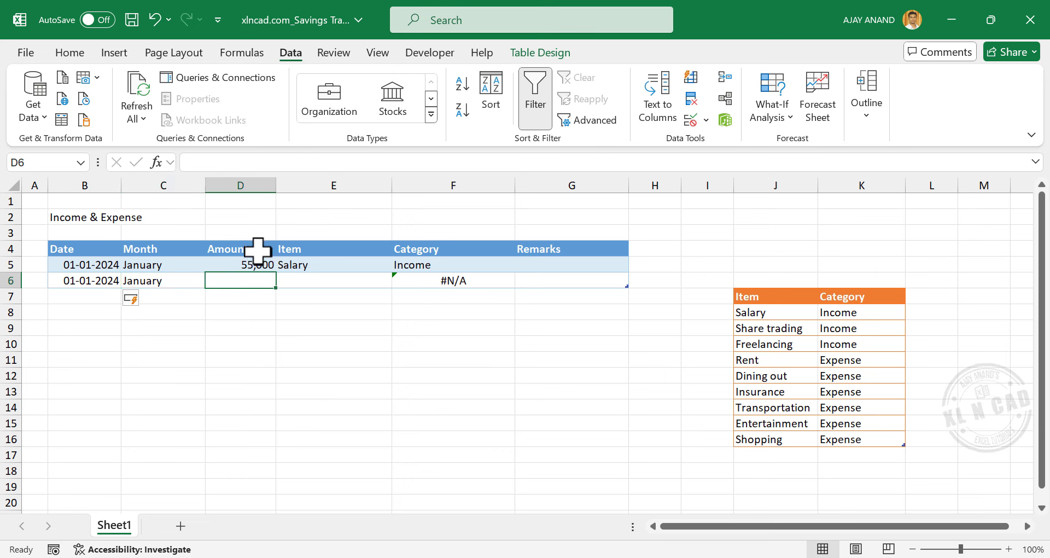
pyautogui.write('300')
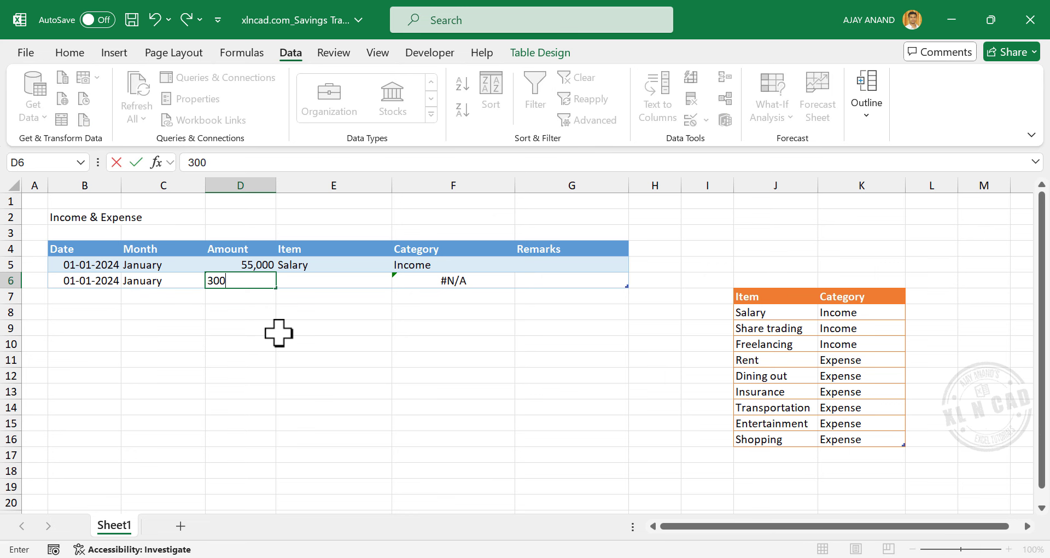
pyautogui.press('Tab')
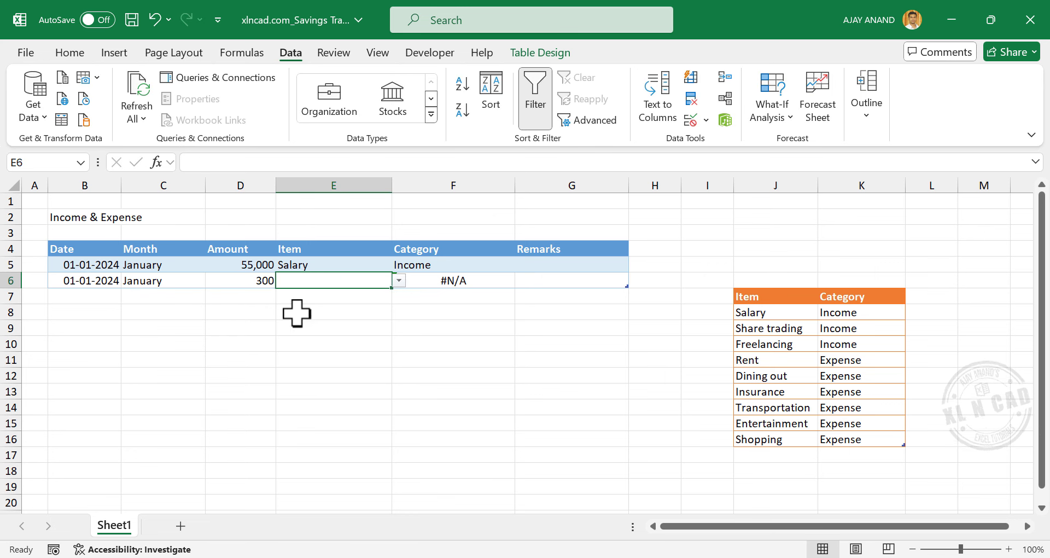
pyautogui.click(399, 280)
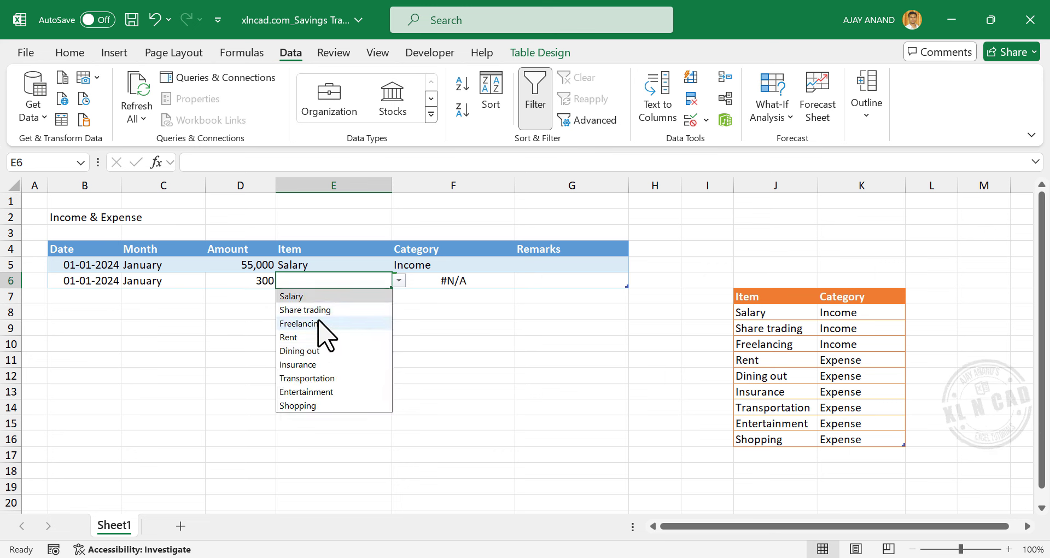
pyautogui.click(348, 380)
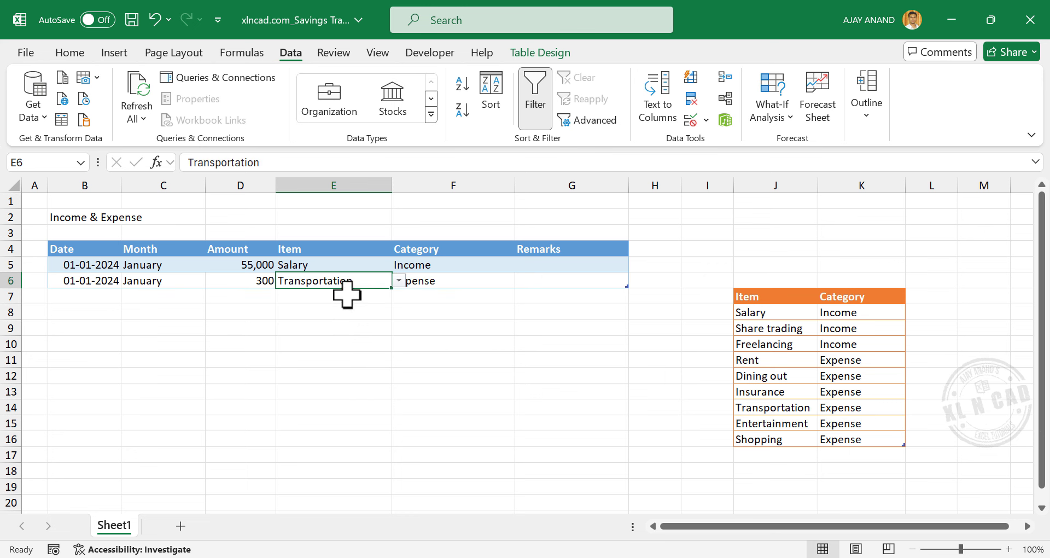
pyautogui.click(464, 283)
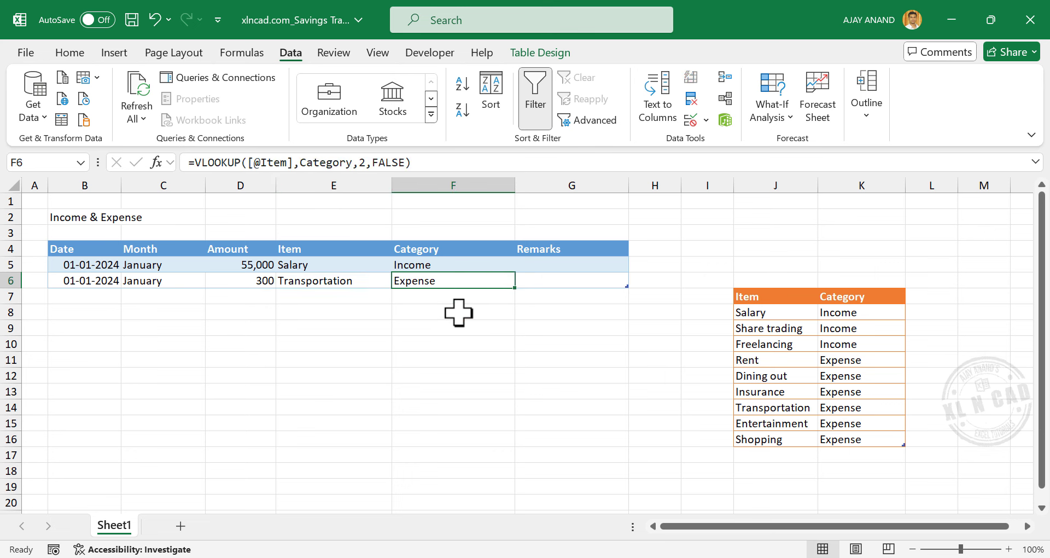
pyautogui.press('Right')
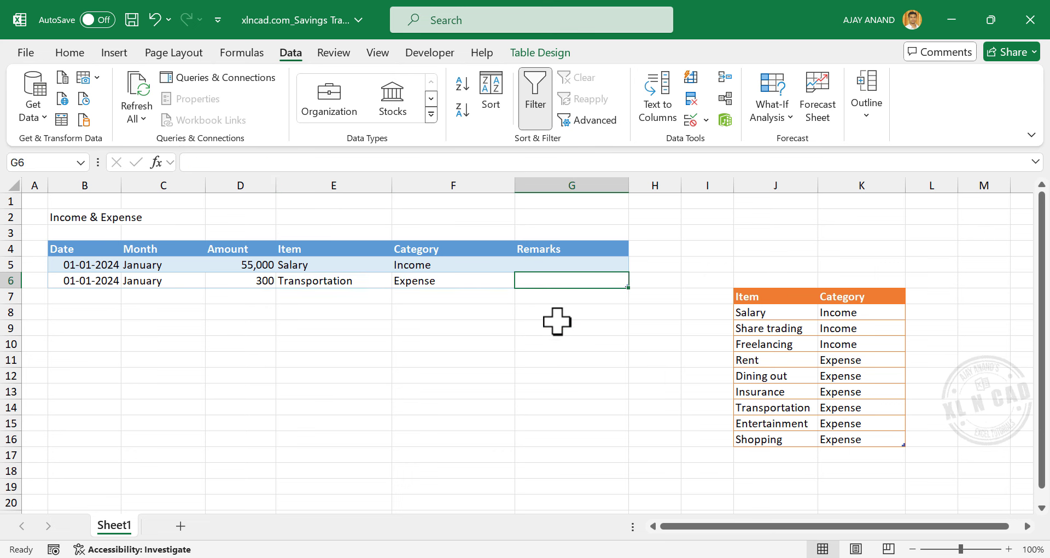
# Add a record row below Transportation with date 02-01-2024 and amount 1,400, and check its item choices.
pyautogui.press('Tab')
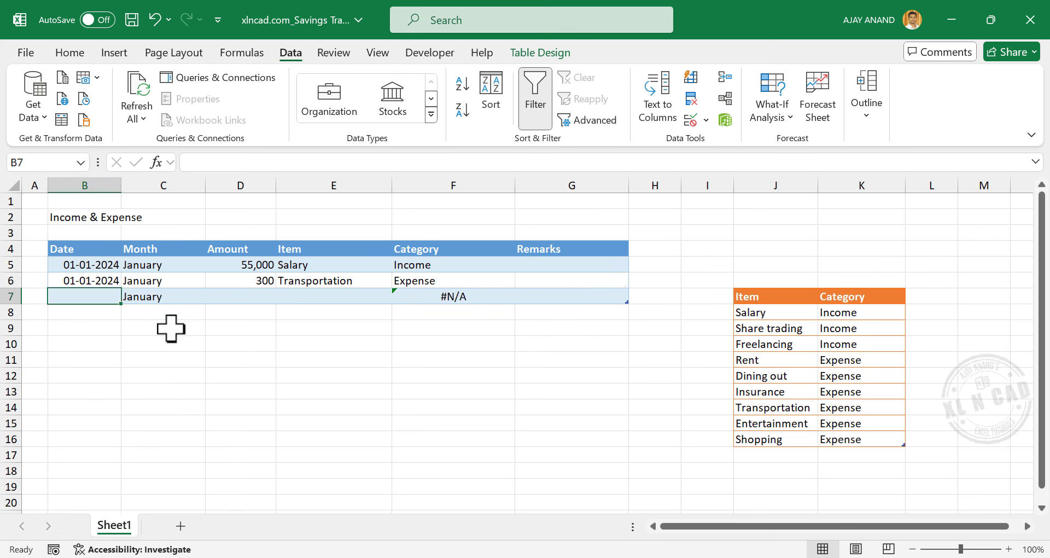
pyautogui.write('02-01-2024')
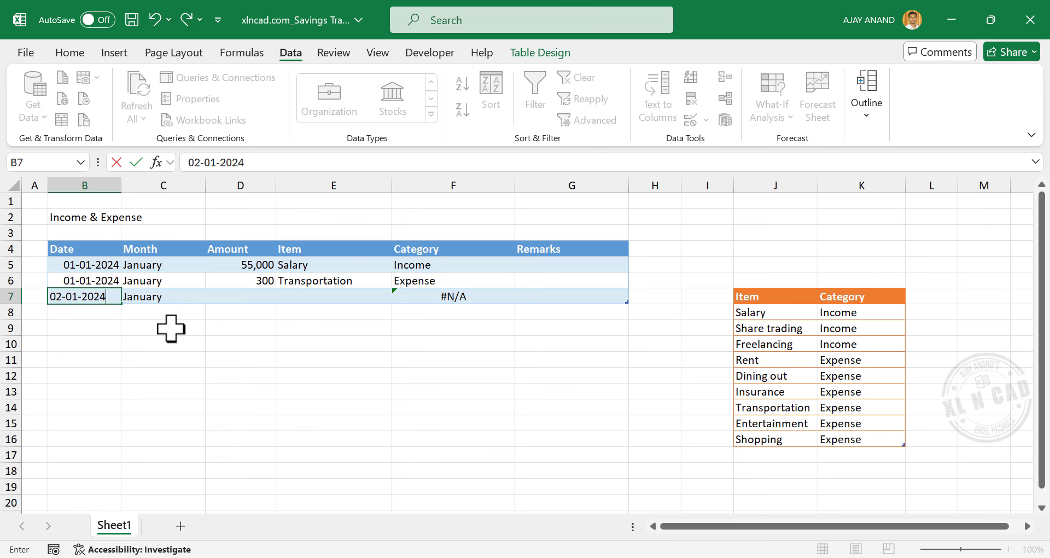
pyautogui.press('Tab')
pyautogui.press('Tab')
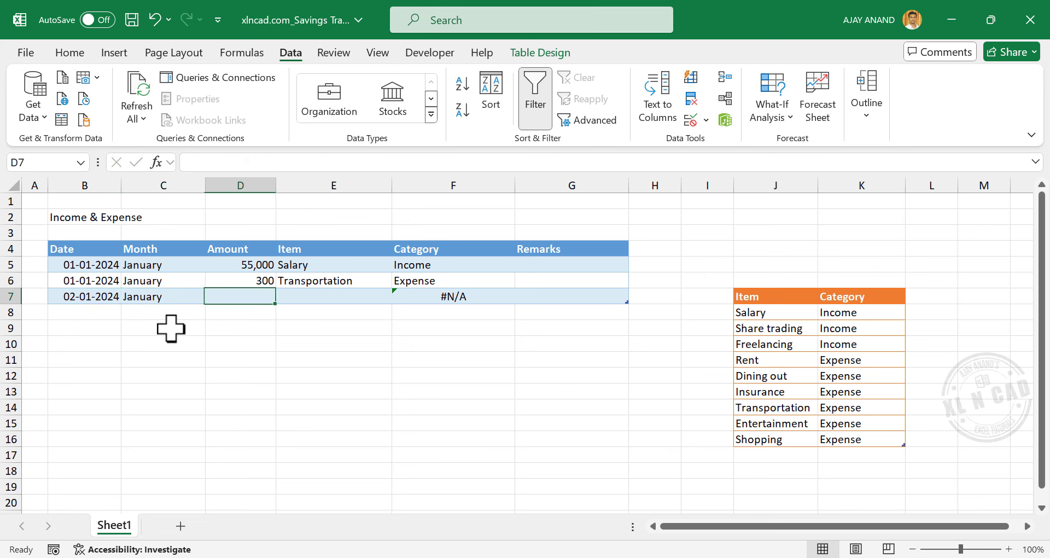
pyautogui.write('1,400')
pyautogui.press('Tab')
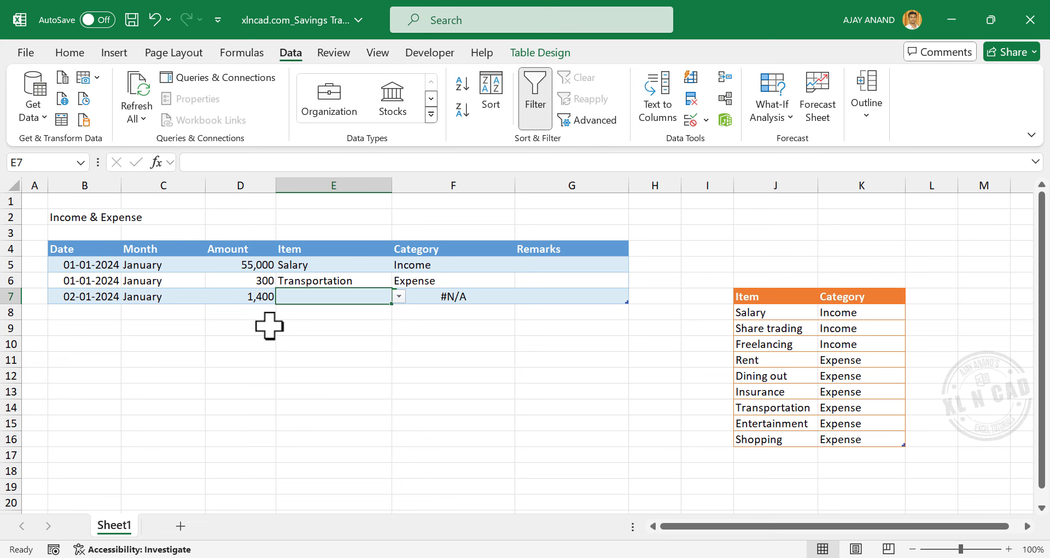
pyautogui.click(399, 296)
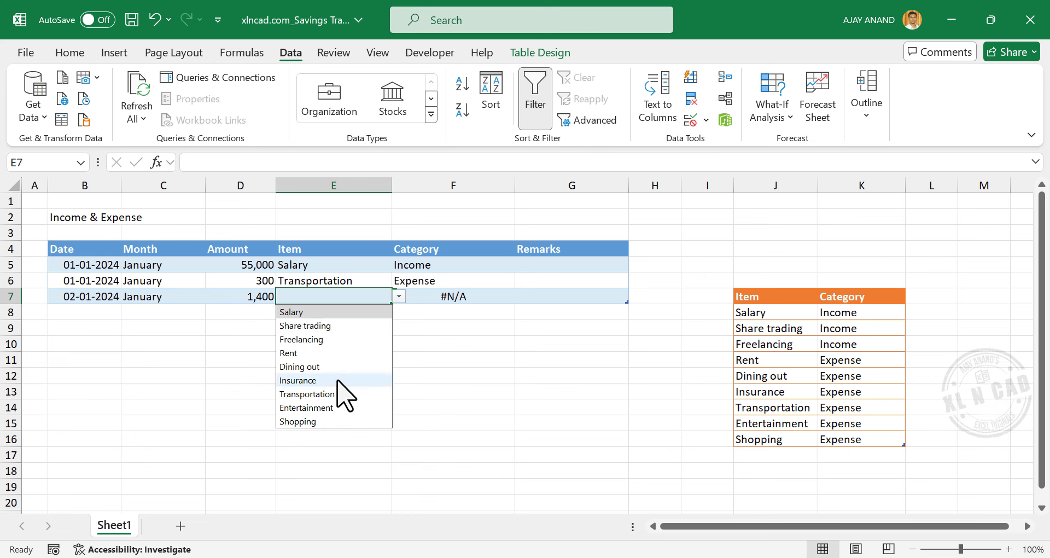
pyautogui.press('Escape')
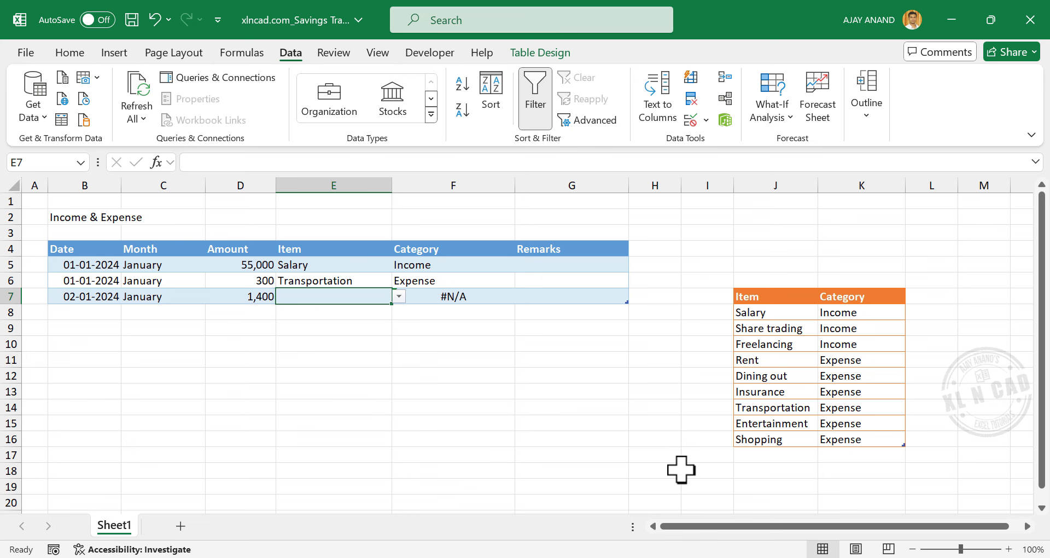
# Add Medical as an Expense item in a new row below Shopping in the Category table.
pyautogui.click(773, 454)
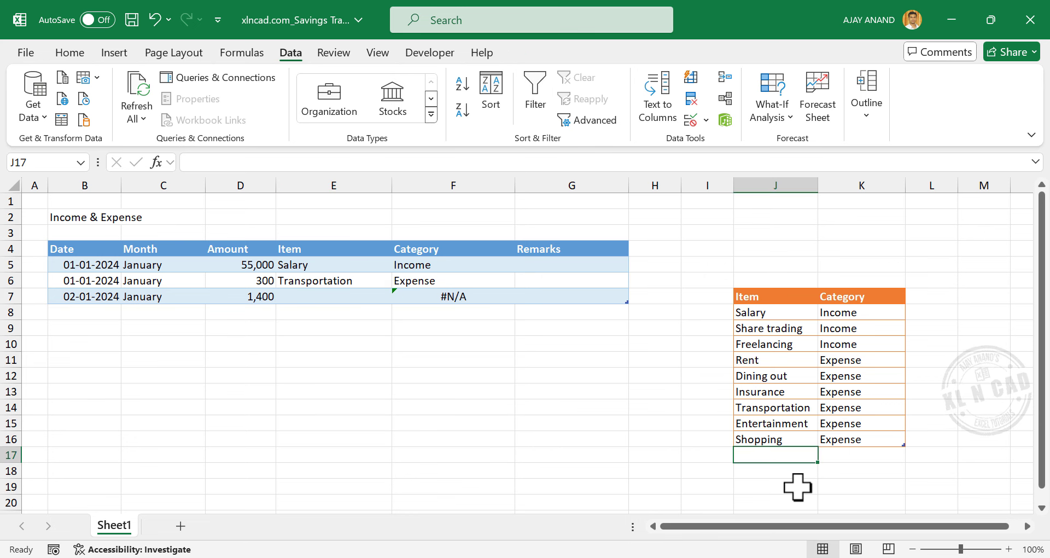
pyautogui.write('Medical')
pyautogui.press('Tab')
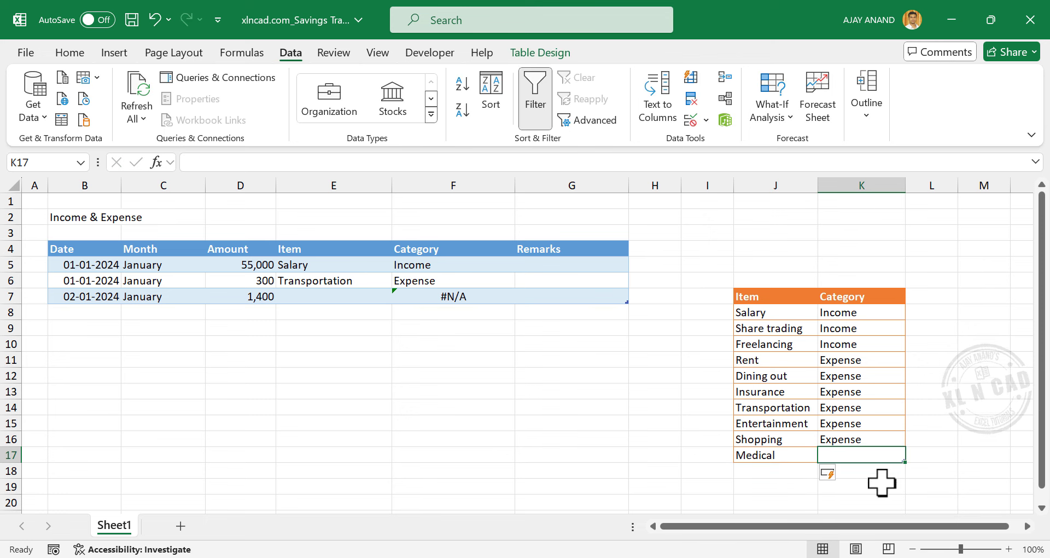
pyautogui.write('Exp')
pyautogui.press('Return')
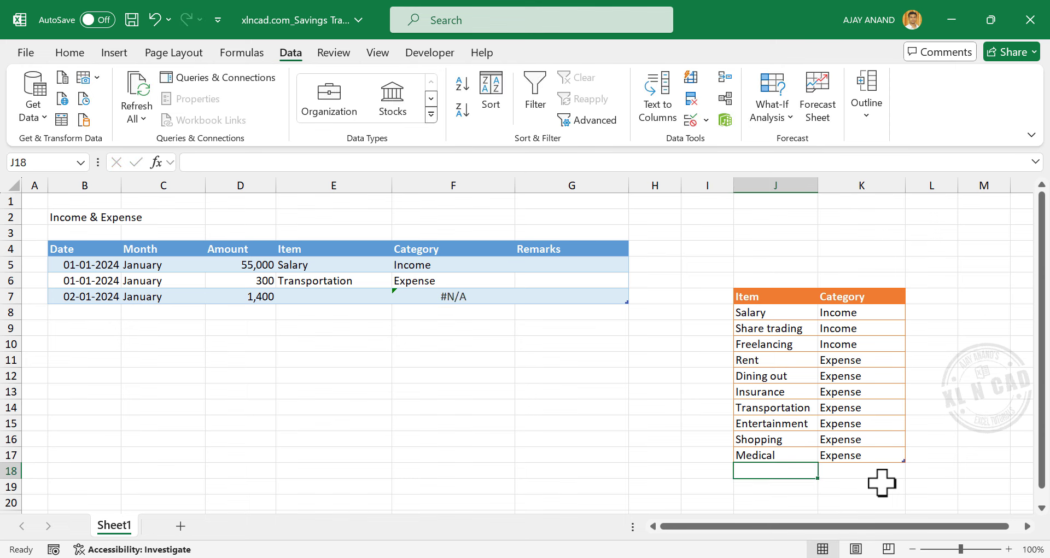
# Choose Medical as the item in E7 and enter the remark Check-up for that record.
pyautogui.click(350, 298)
pyautogui.click(399, 296)
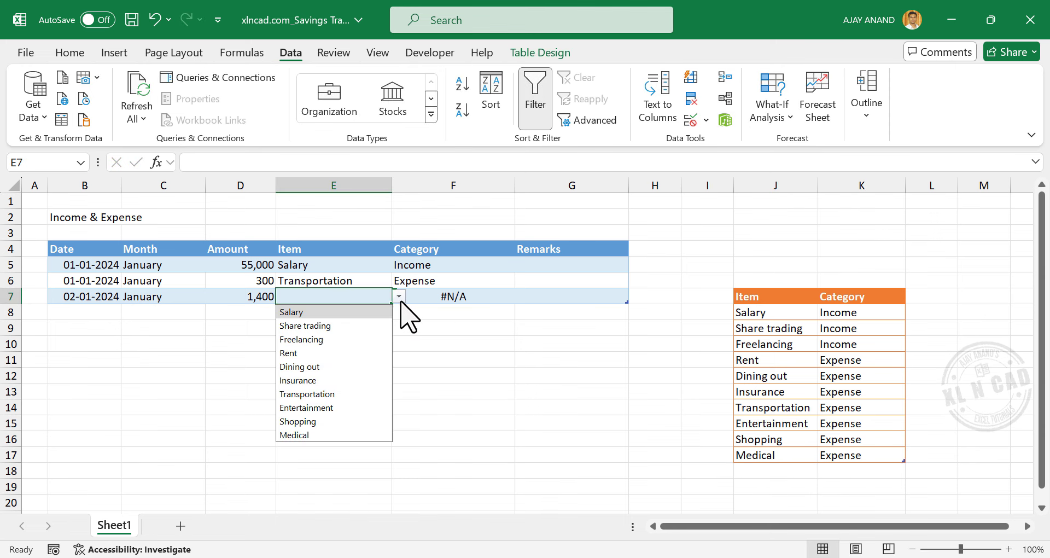
pyautogui.click(343, 435)
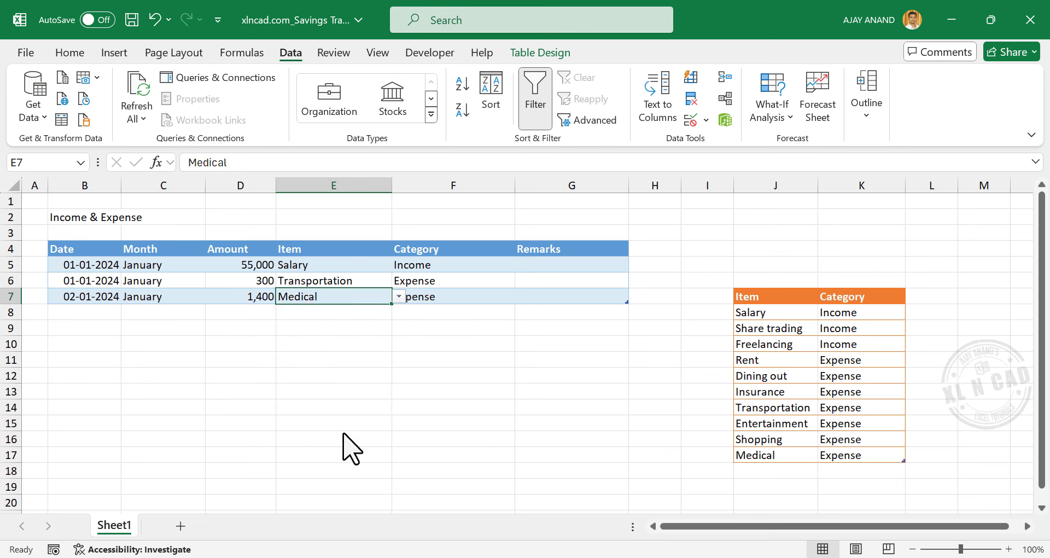
pyautogui.click(484, 296)
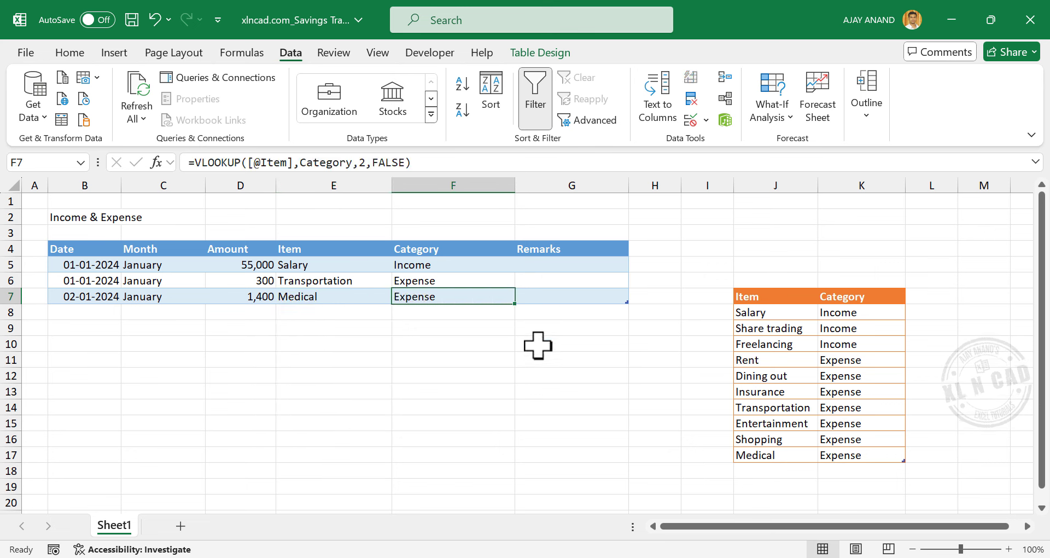
pyautogui.press('Tab')
pyautogui.write('Check-u')
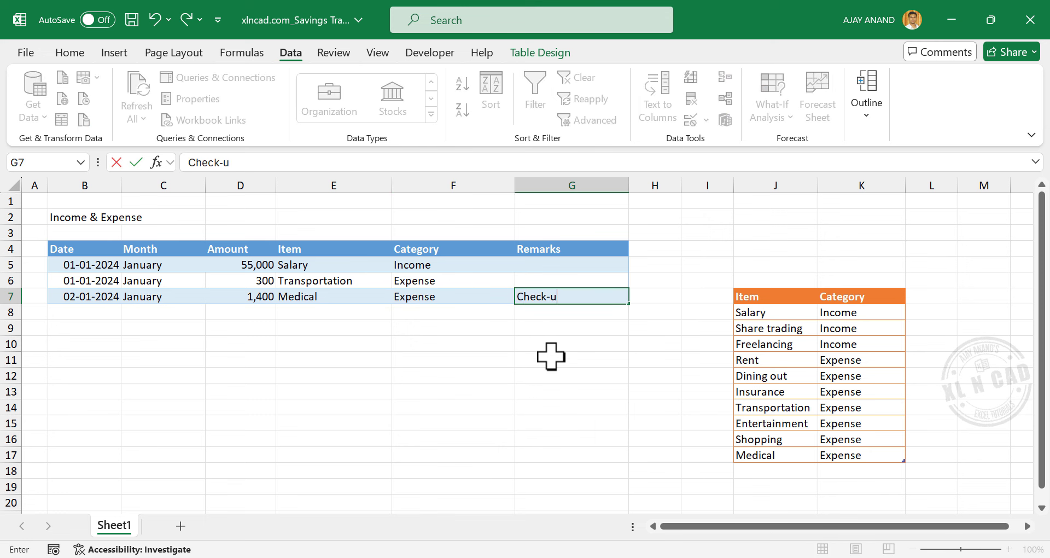
pyautogui.write('p')
pyautogui.press('Tab')
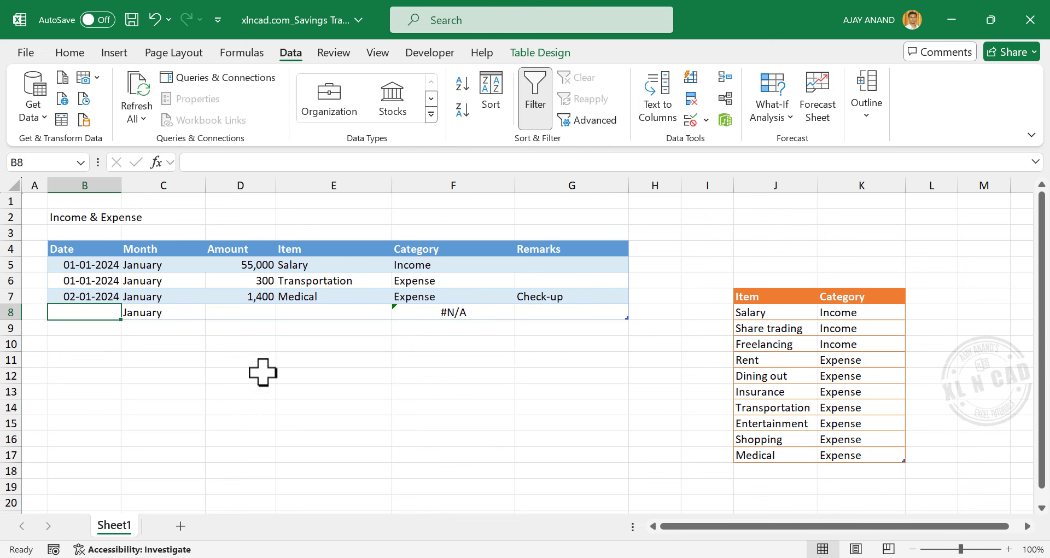
# Fill in the record in row 8 with date 04-01-2024, amount 3,000 and item Share trading, and start a new row.
pyautogui.write('04-')
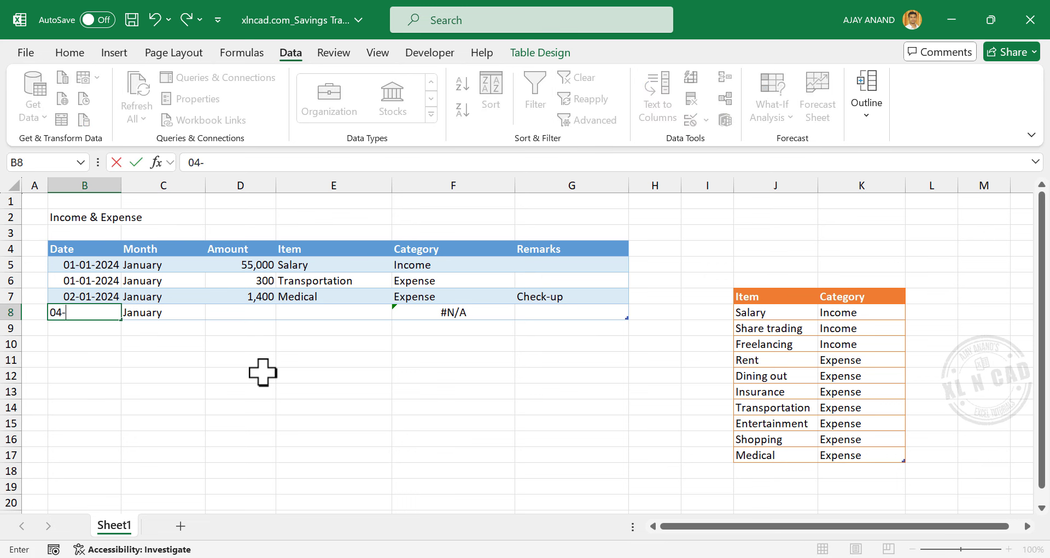
pyautogui.write('01-2024')
pyautogui.press('Tab')
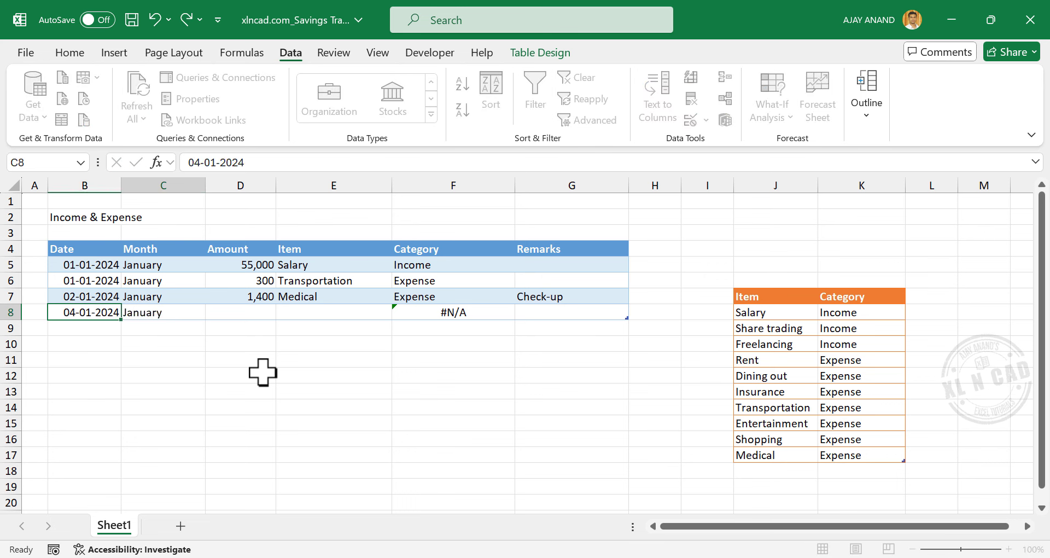
pyautogui.press('Tab')
pyautogui.write('30')
pyautogui.press('Tab')
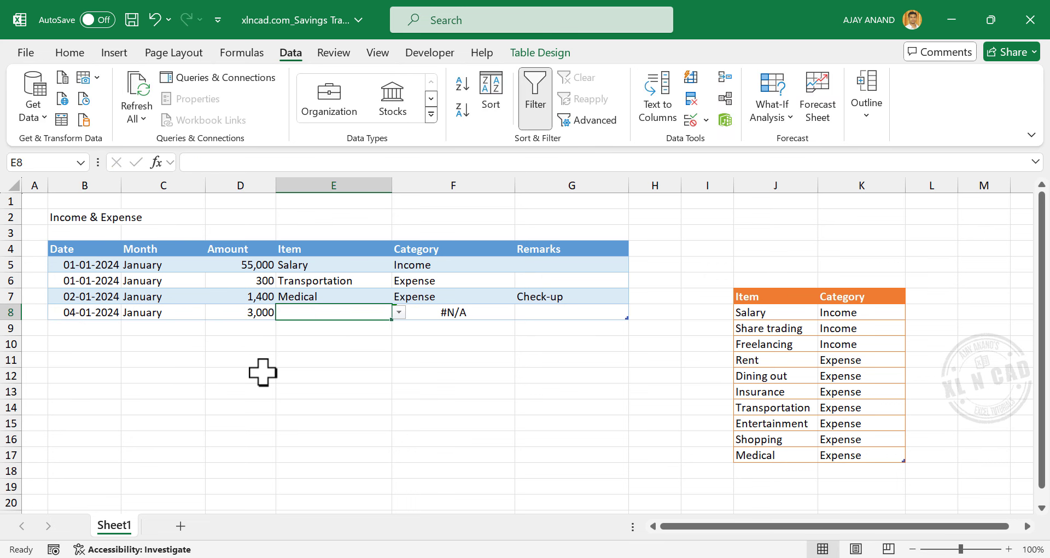
pyautogui.write('S')
pyautogui.press('Down')
pyautogui.press('Tab')
pyautogui.press('Tab')
pyautogui.press('Tab')
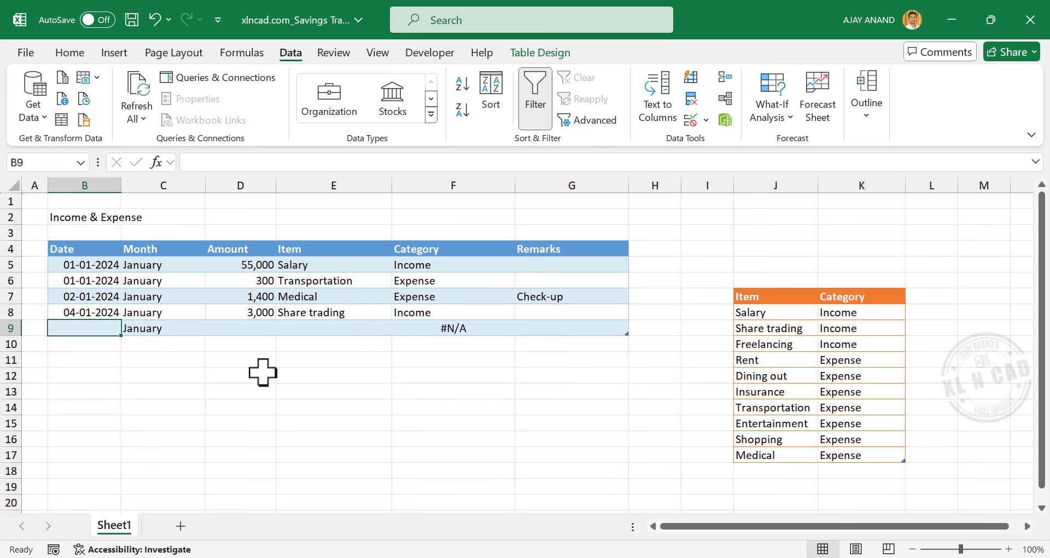
# Fill in the record in row 9 with date 07-01-2024, amount 15,000 and item Rent.
pyautogui.write('07-01')
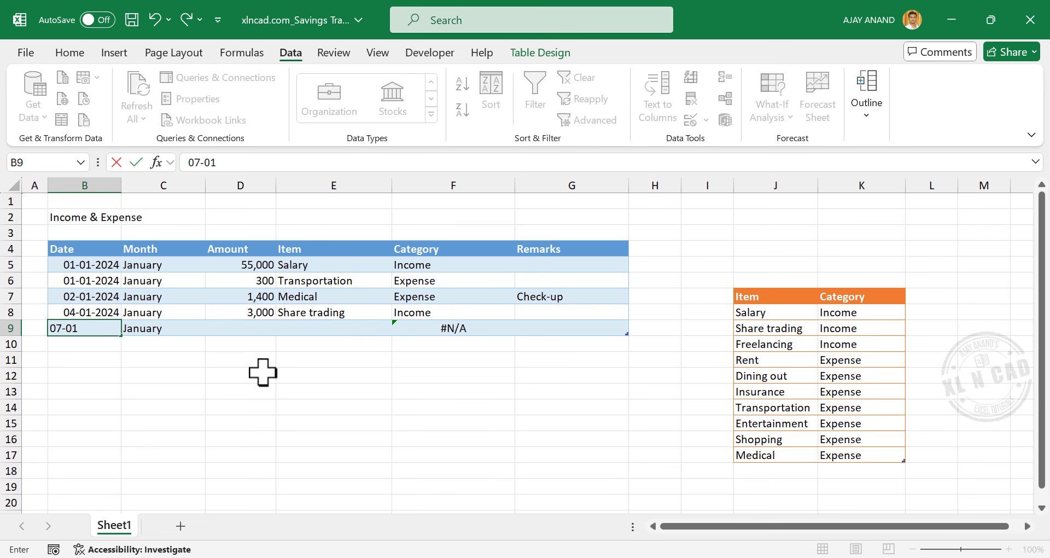
pyautogui.press('Tab')
pyautogui.press('Tab')
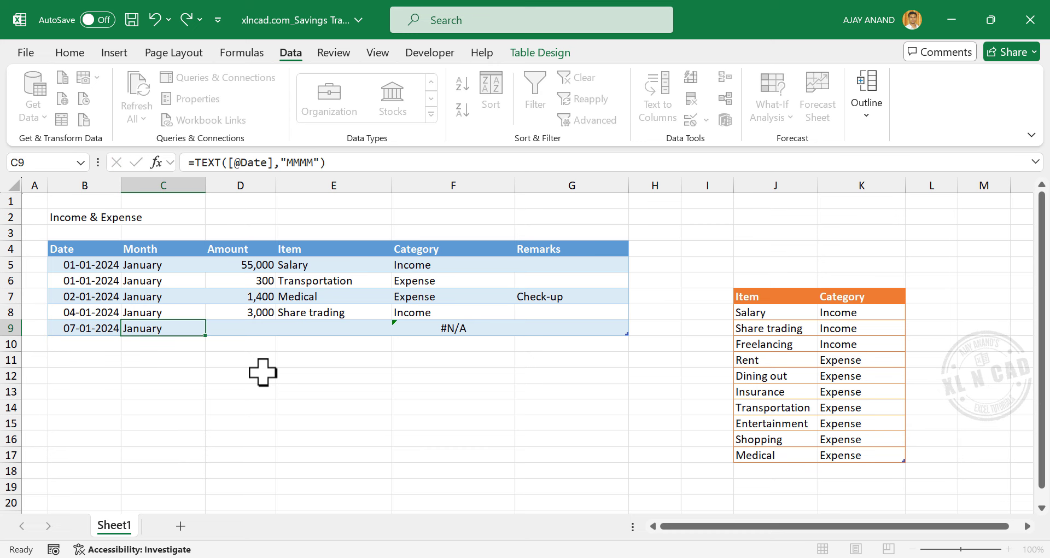
pyautogui.write('15000')
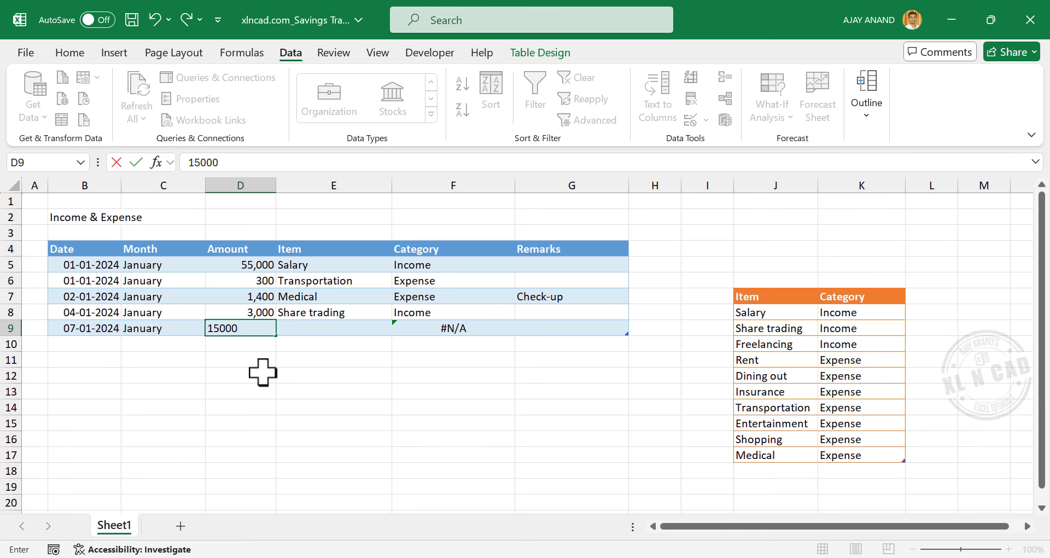
pyautogui.press('Tab')
pyautogui.write('Re')
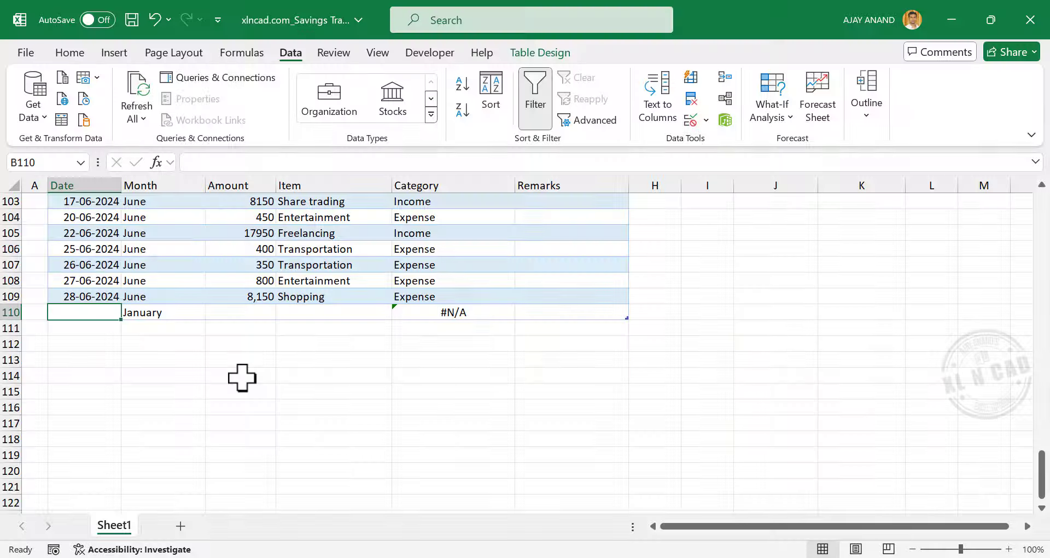
# Fill in the record in row 110 with date 29-06-2024, amount 300 and item Transportation, and start a new row.
pyautogui.write('29-06-')
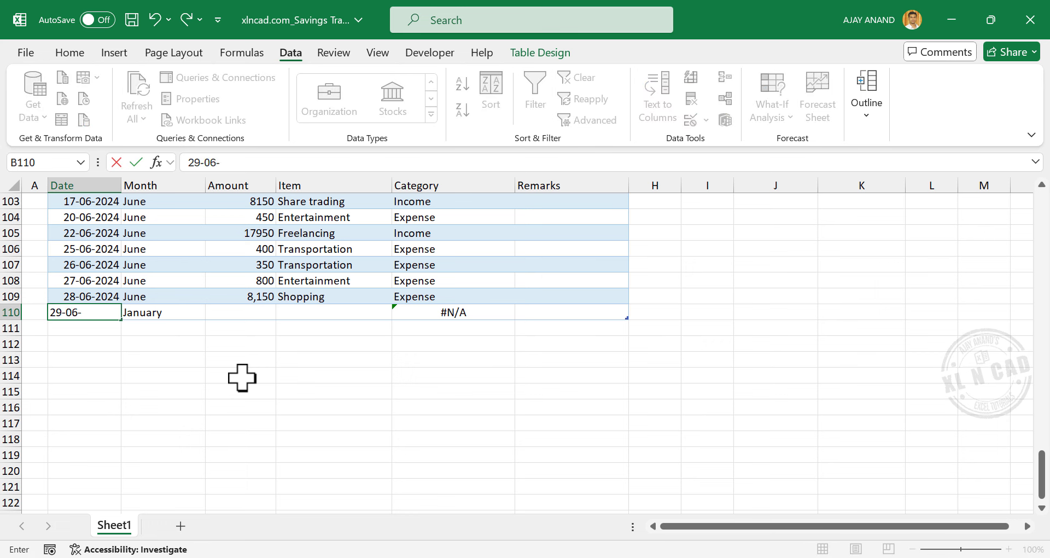
pyautogui.press('Tab')
pyautogui.press('Tab')
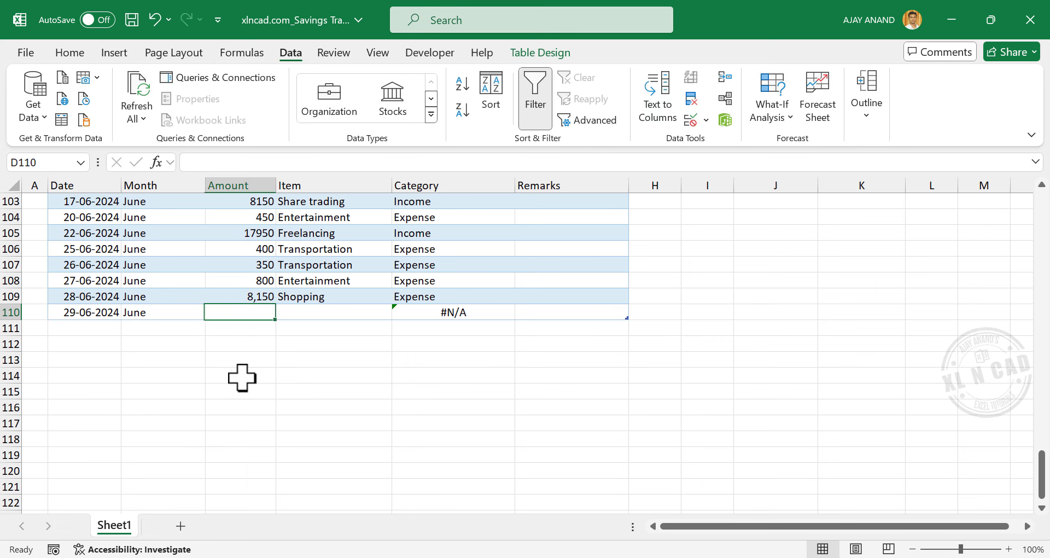
pyautogui.write('300')
pyautogui.press('Tab')
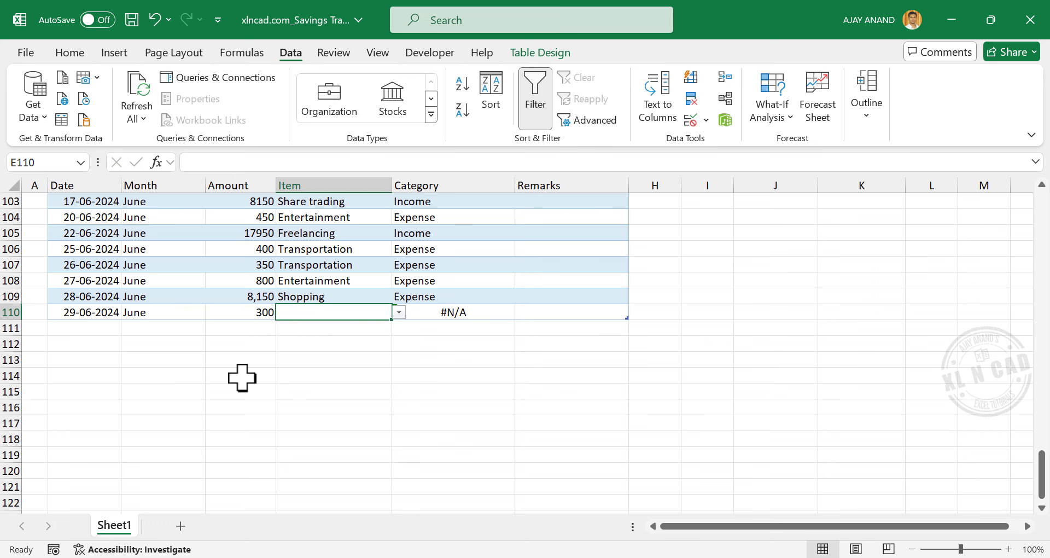
pyautogui.click(399, 312)
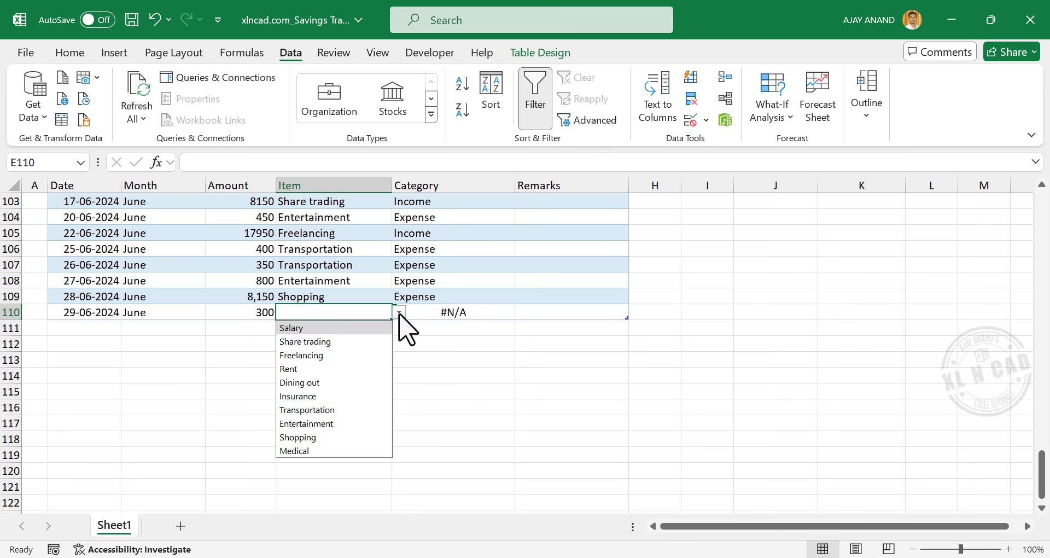
pyautogui.click(344, 410)
pyautogui.press('Tab')
pyautogui.press('Tab')
pyautogui.press('Tab')
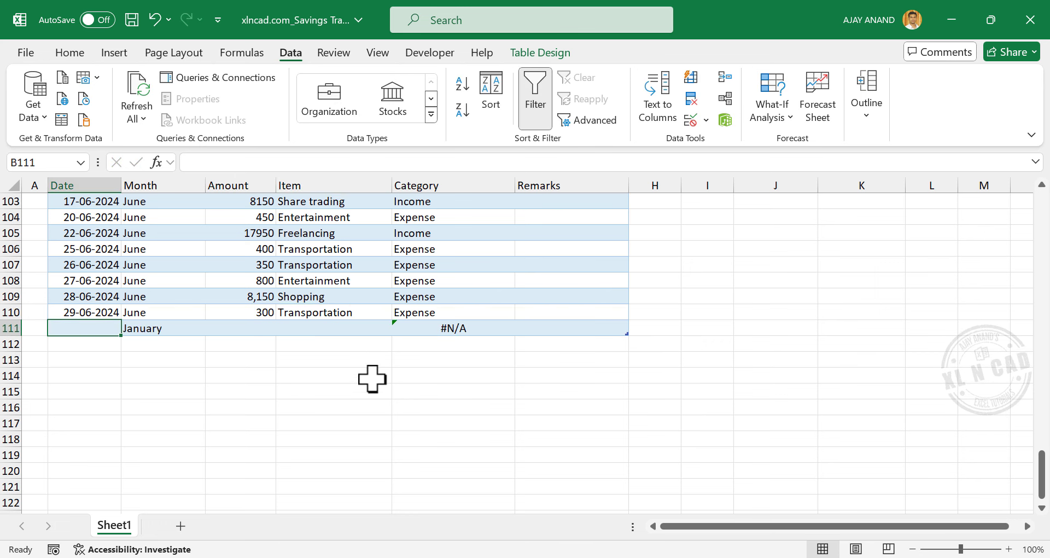
# Fill in the record in row 111 with date 30-06-2024, amount 400 and item Entertainment.
pyautogui.write('30-06-2024')
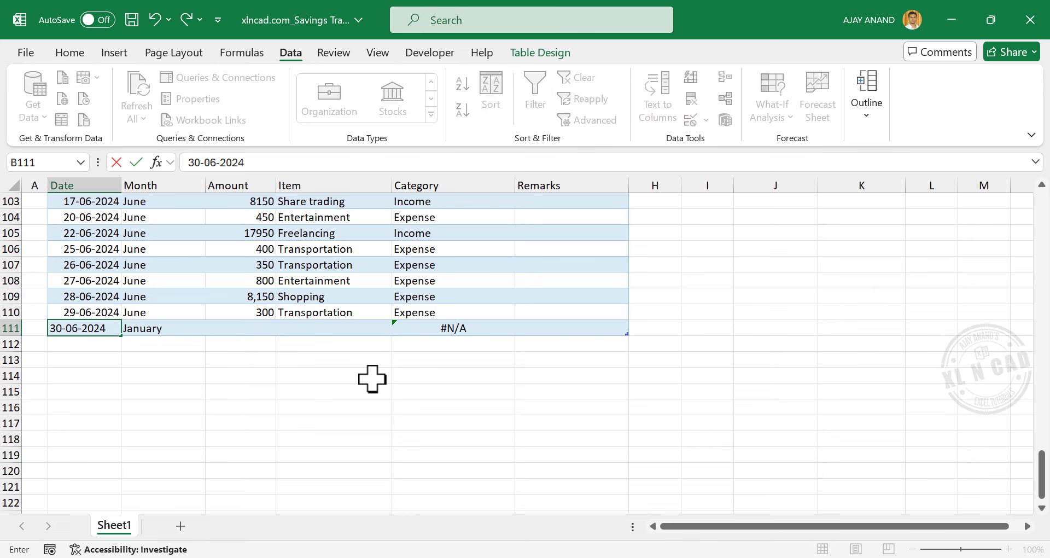
pyautogui.press('Tab')
pyautogui.press('Tab')
pyautogui.write('40')
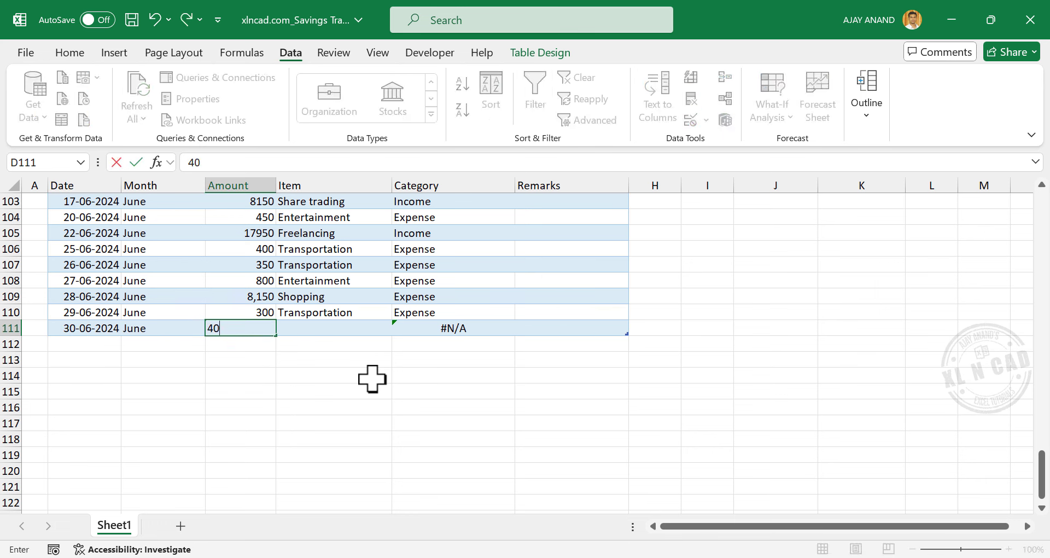
pyautogui.press('Tab')
pyautogui.write('E')
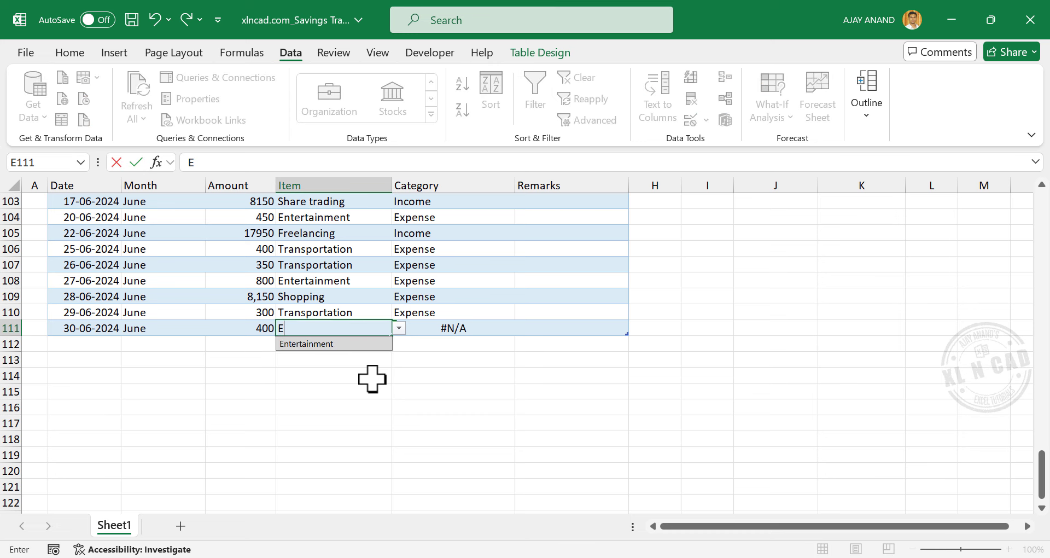
pyautogui.press('Tab')
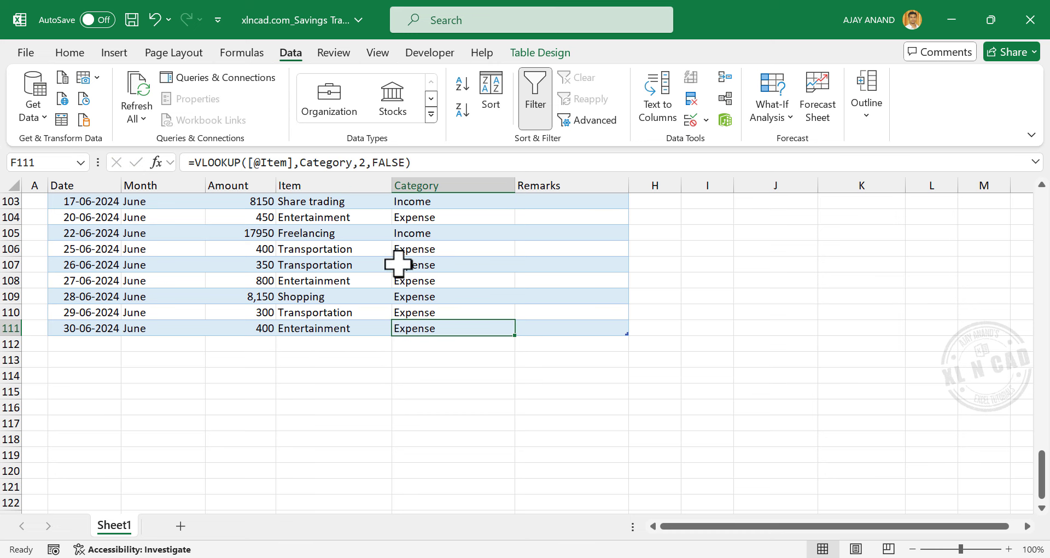
# Rename the worksheet holding the income and expense table as Records.
pyautogui.scroll(20, 143, 311)
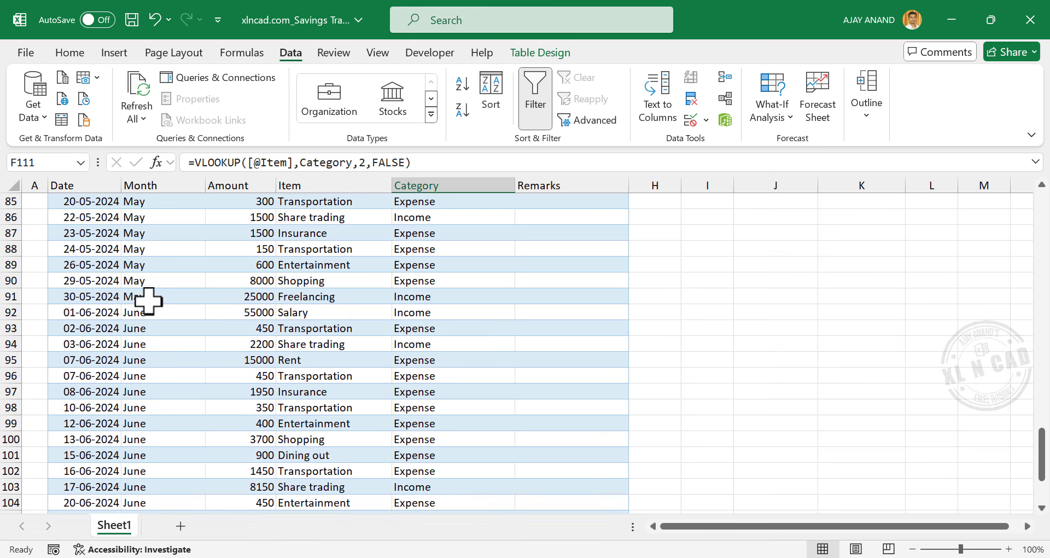
pyautogui.scroll(8, 153, 288)
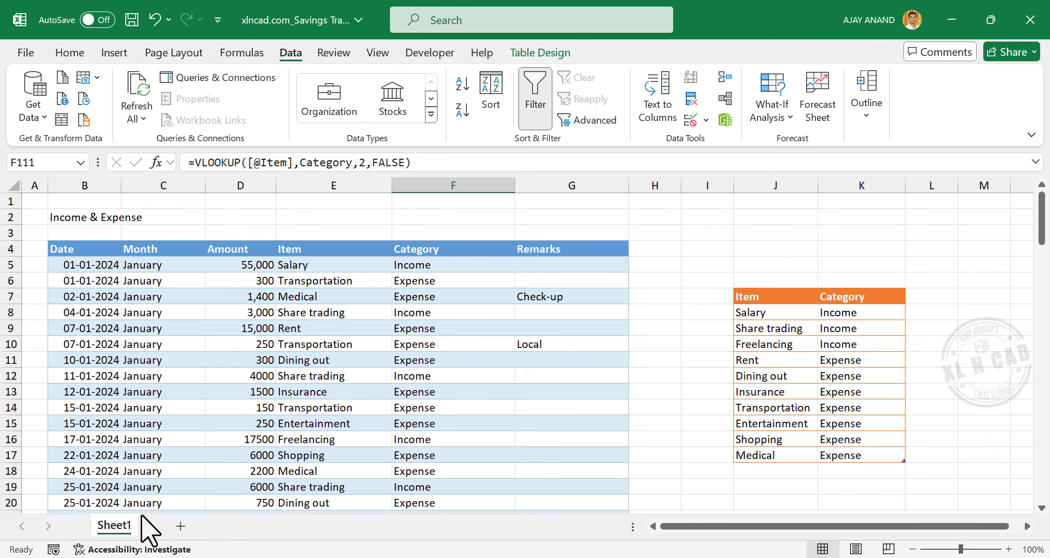
pyautogui.rightClick(116, 525)
pyautogui.click(212, 338)
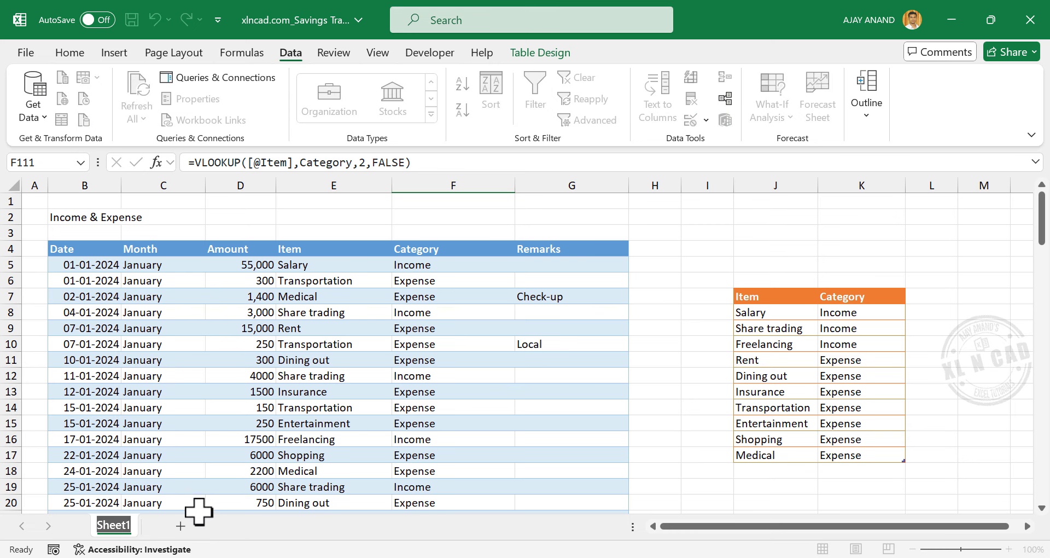
pyautogui.write('Rec')
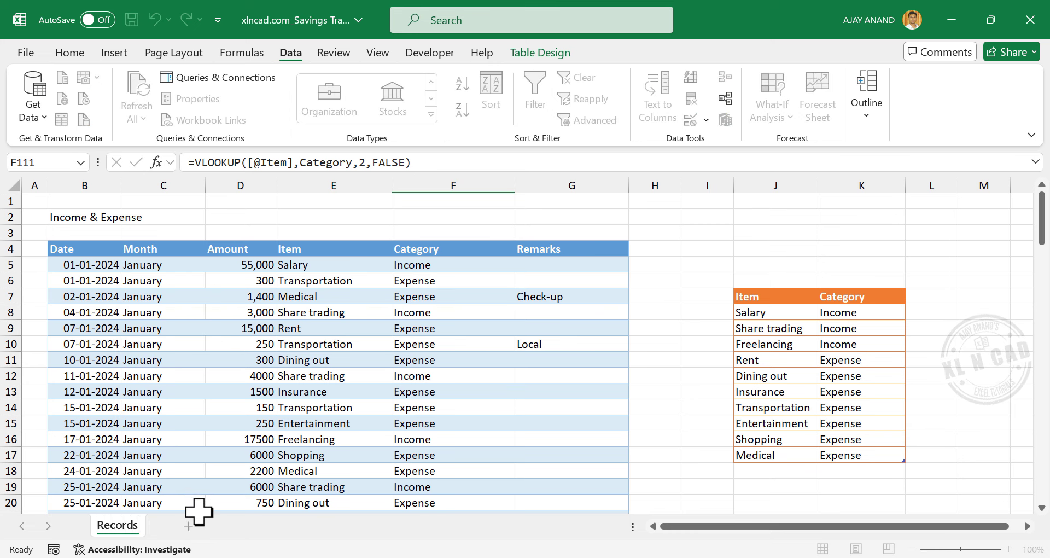
pyautogui.write('ords')
pyautogui.press('Return')
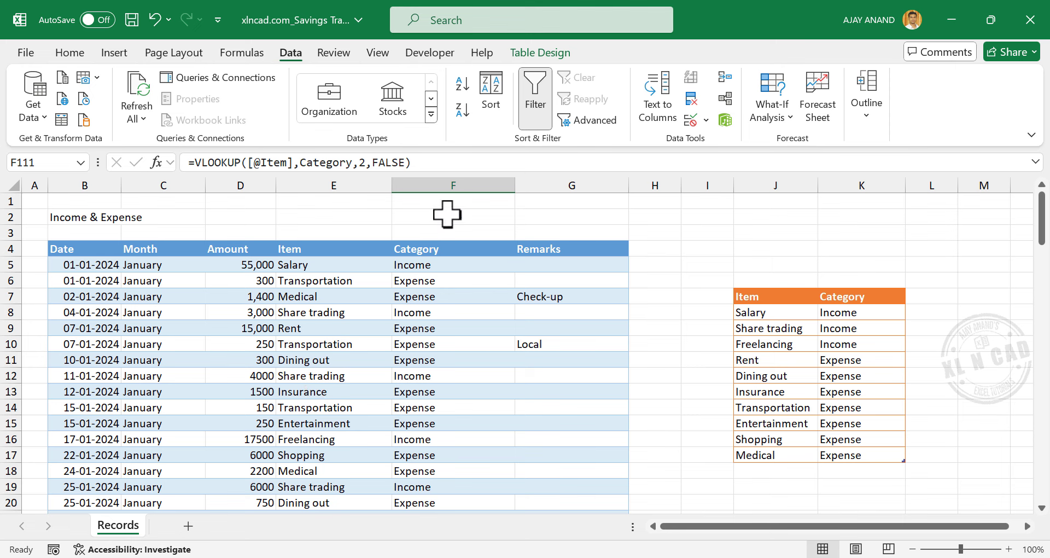
# Format the Income & Expense title row B2:G2 with font size 12, bold text and a thick bottom border.
pyautogui.moveTo(66, 217); pyautogui.dragTo(547, 217)
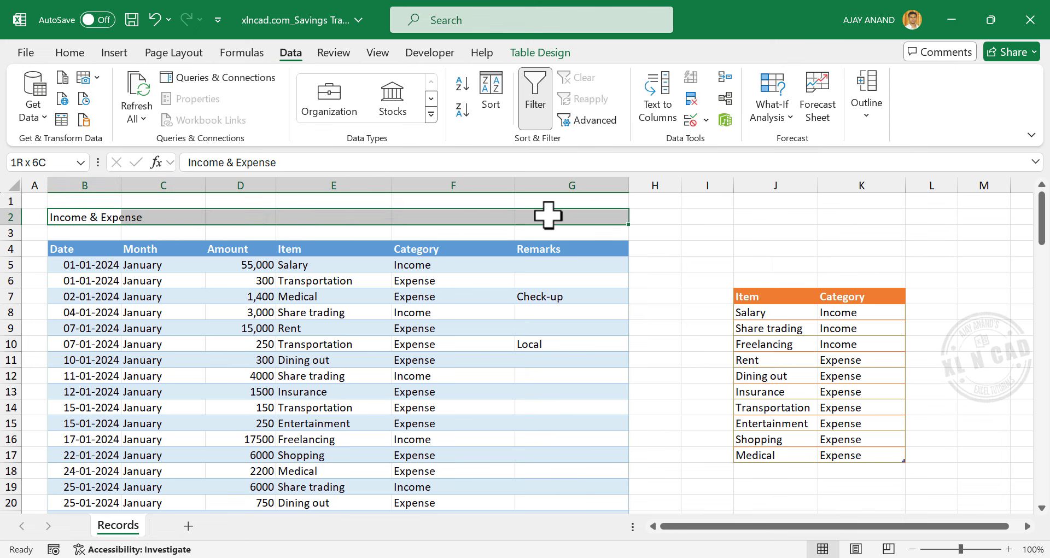
pyautogui.click(77, 55)
pyautogui.click(245, 83)
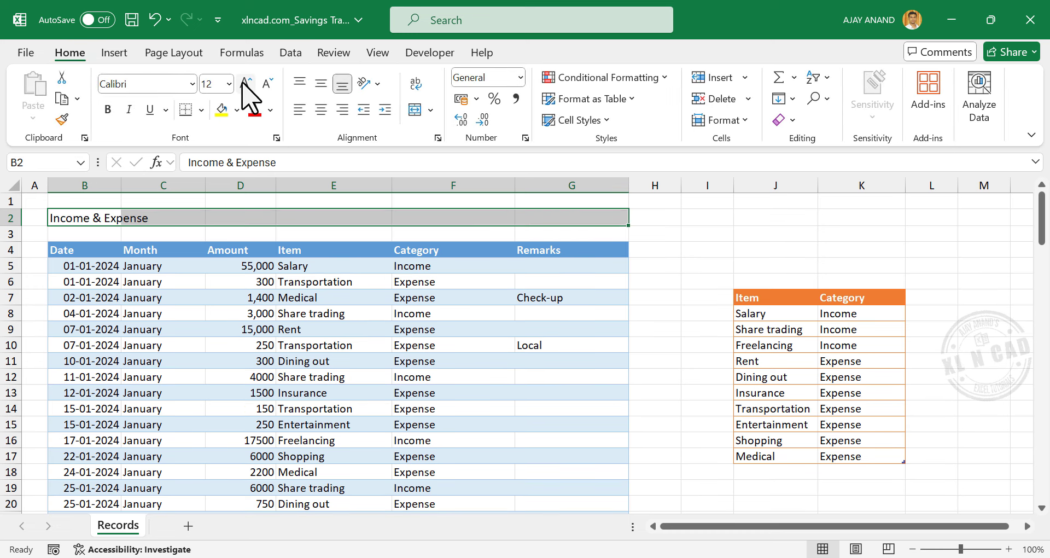
pyautogui.click(106, 109)
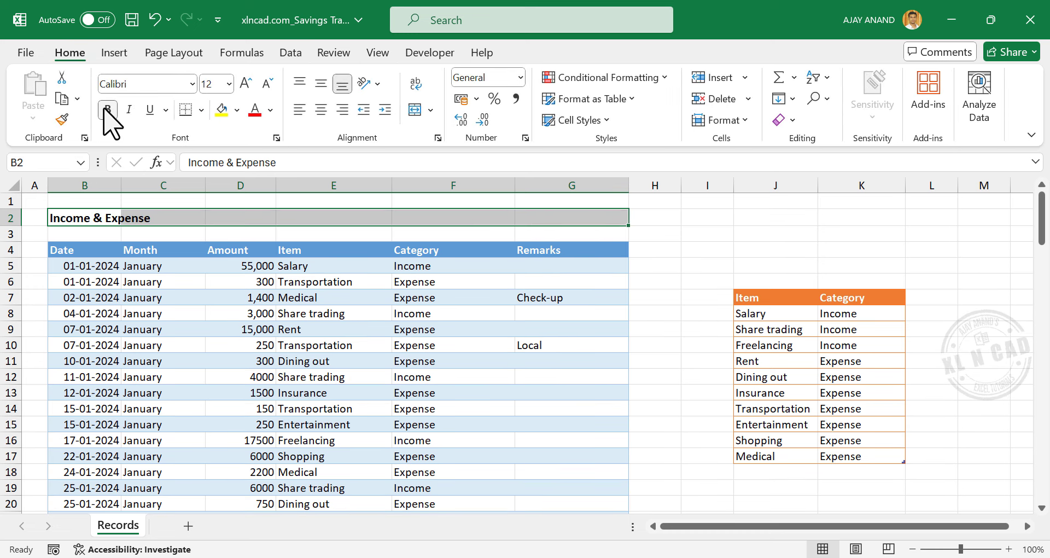
pyautogui.click(201, 110)
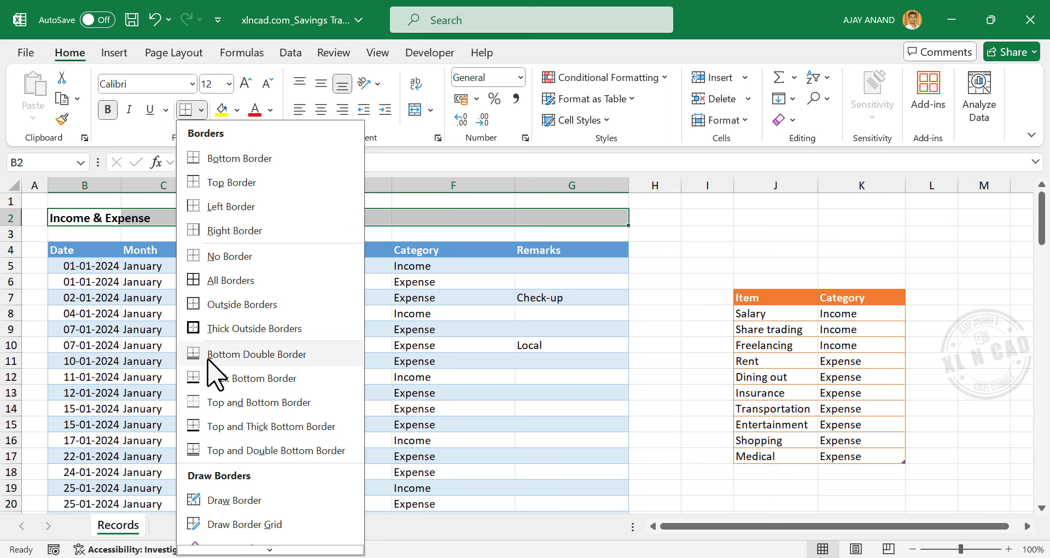
pyautogui.click(263, 378)
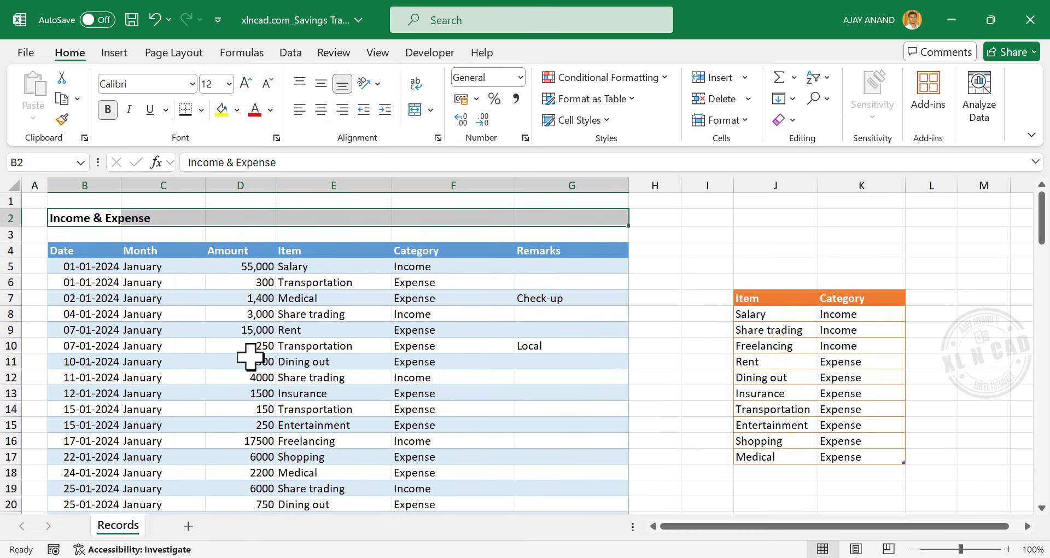
pyautogui.click(118, 251)
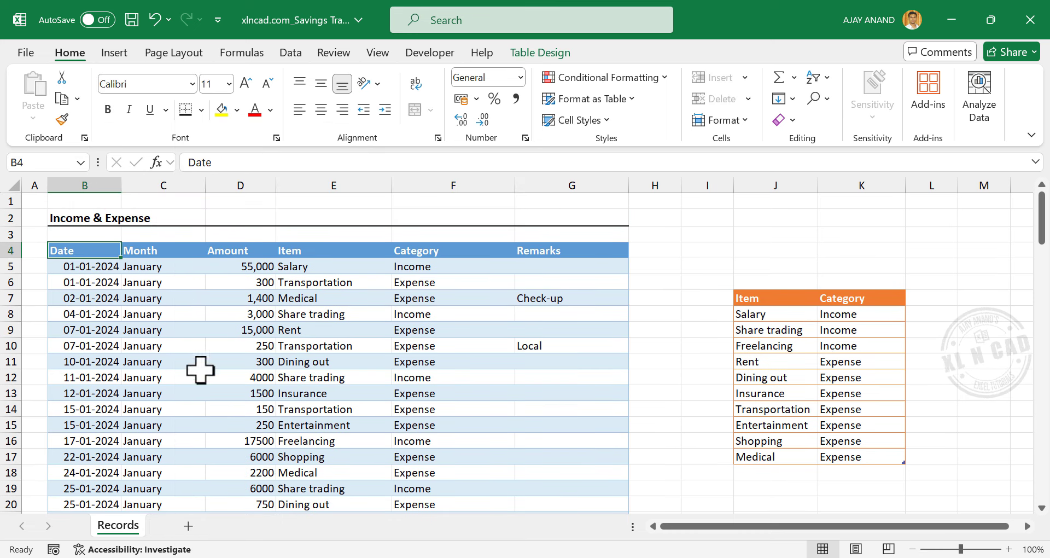
# Add a new worksheet after Records and name it Dashboard.
pyautogui.click(188, 526)
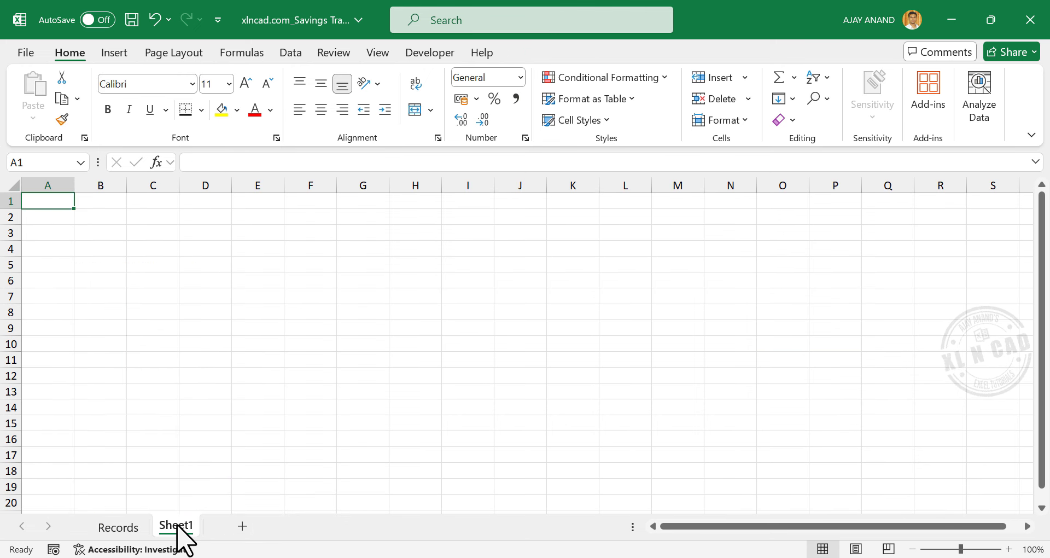
pyautogui.doubleClick(177, 525)
pyautogui.write('Dashboar')
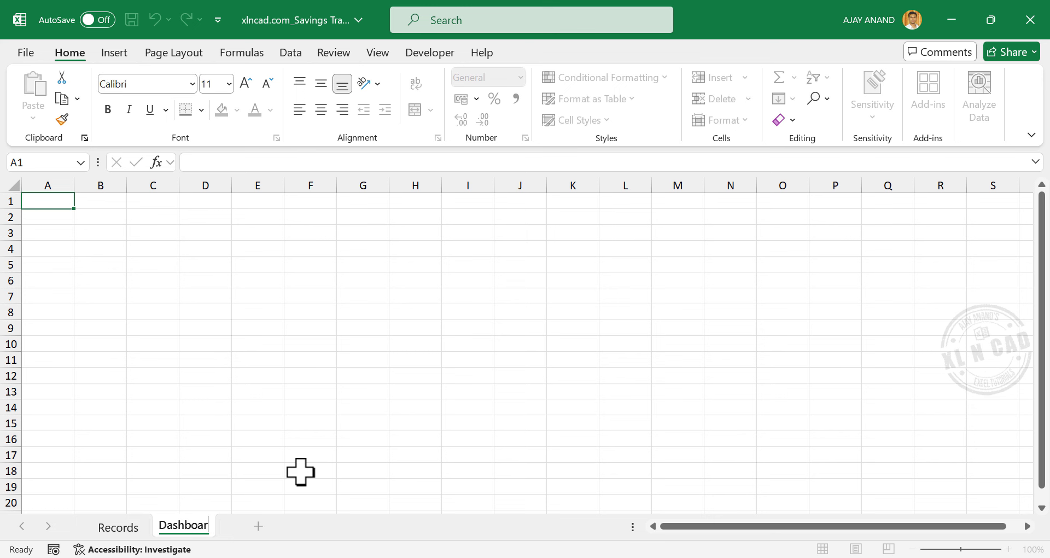
pyautogui.write('d')
pyautogui.press('Return')
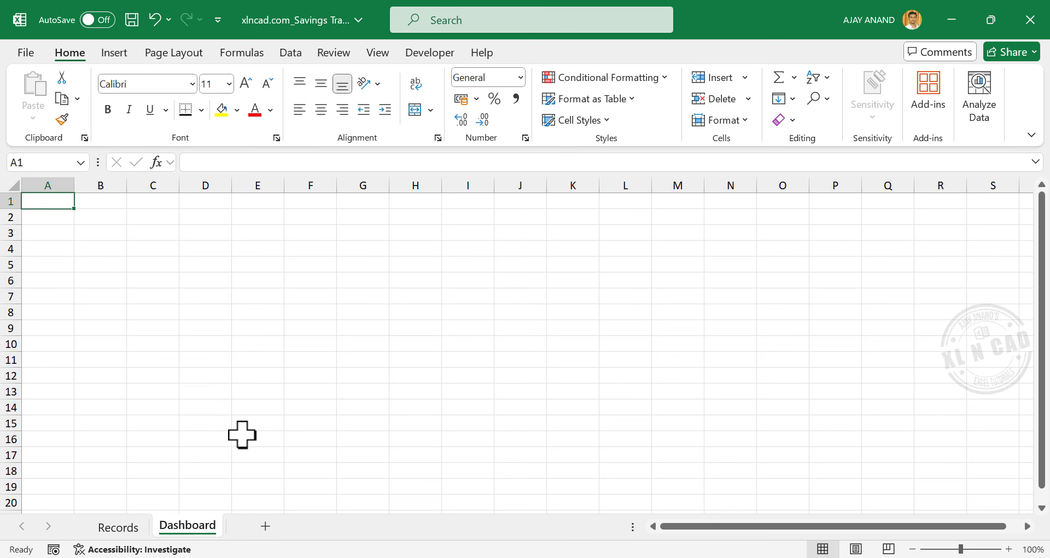
# Enter the title Personal Finance Dashboard in cell B2 of the Dashboard sheet and move to B4.
pyautogui.click(104, 216)
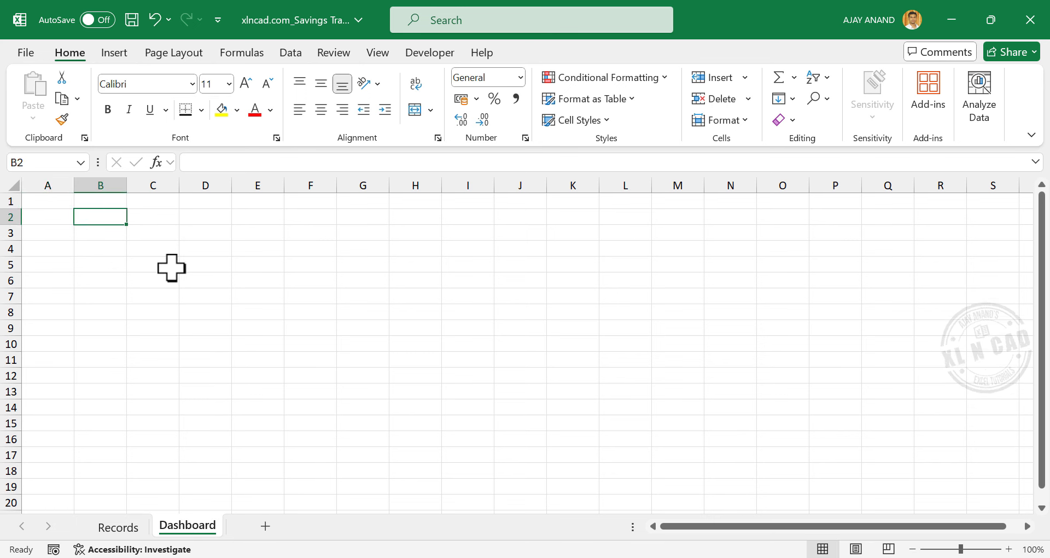
pyautogui.write('Personal Finance Dashboar')
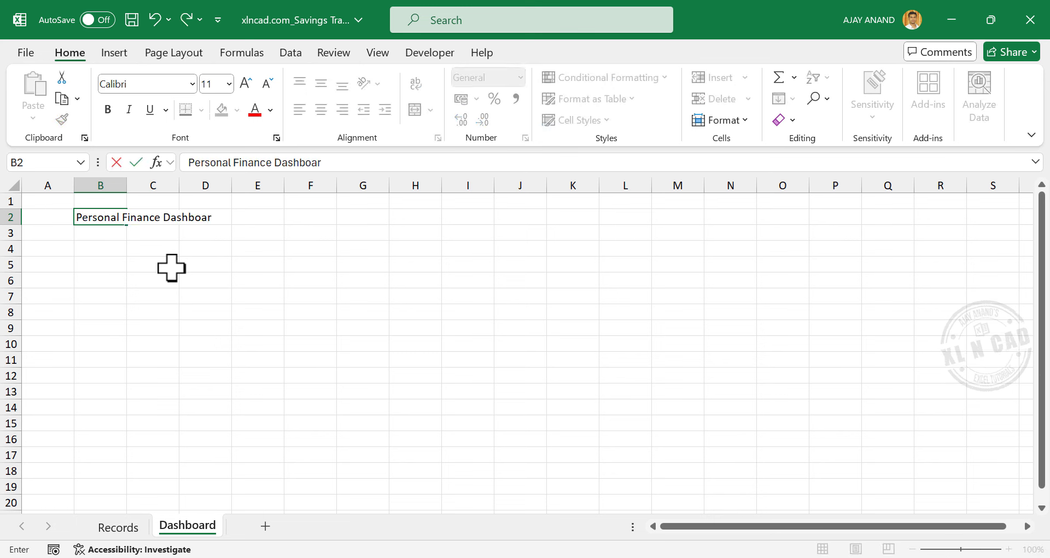
pyautogui.write('d')
pyautogui.press('Return')
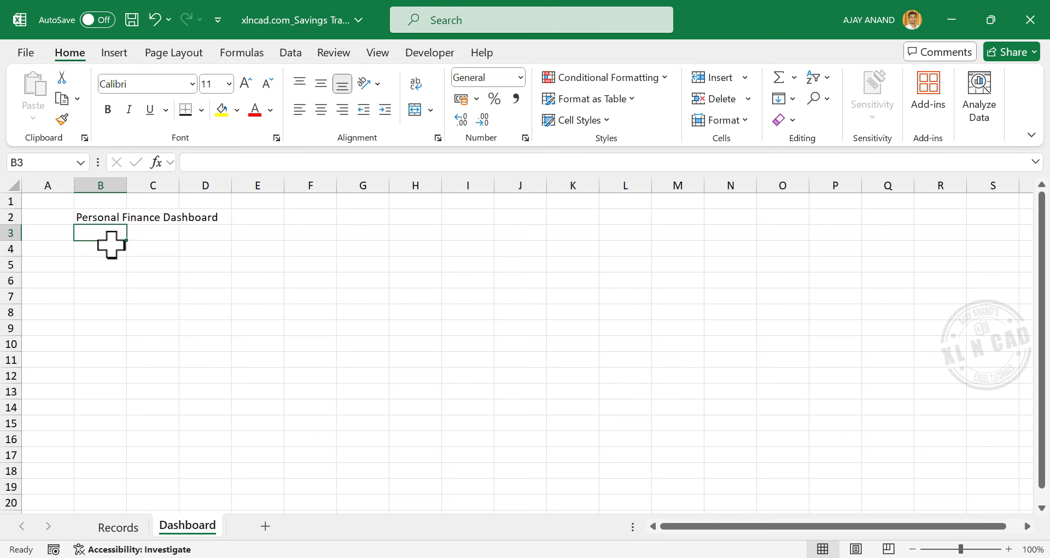
pyautogui.press('Down')
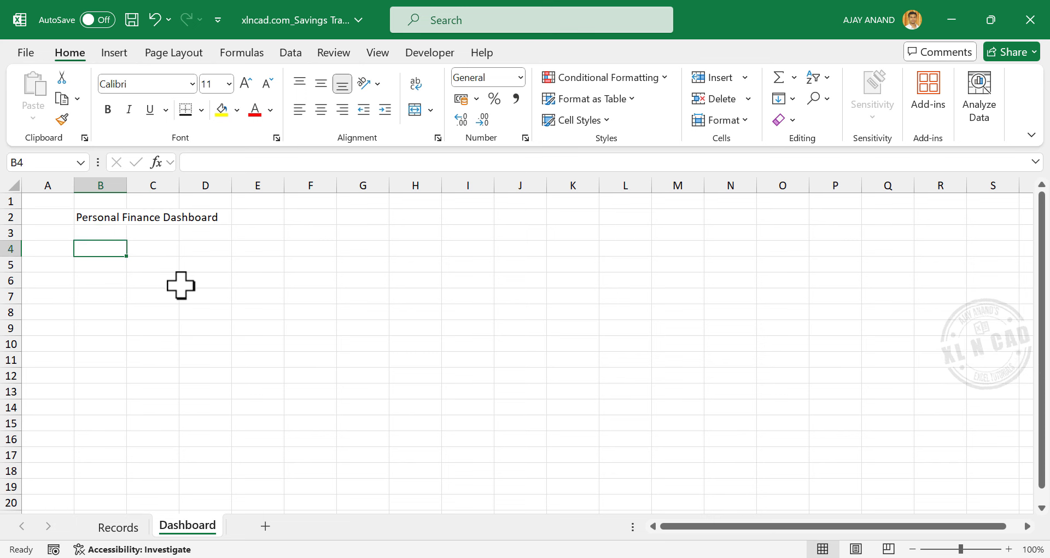
# Enter YTD Income in cell B4 and the heading Income & Expense - Monthly breakdown in cell B6.
pyautogui.write('YTD')
pyautogui.press('Return')
pyautogui.press('Return')
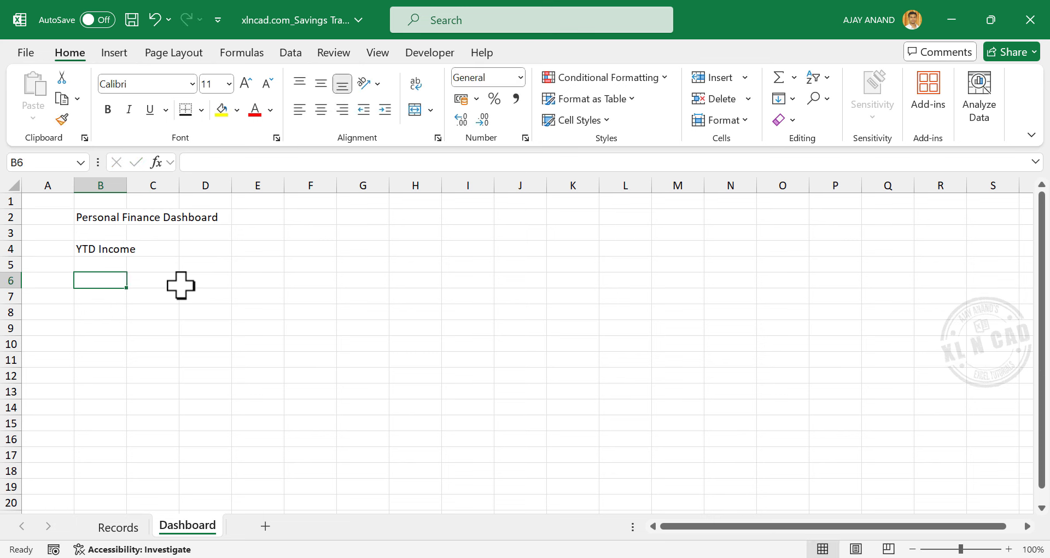
pyautogui.write('I')
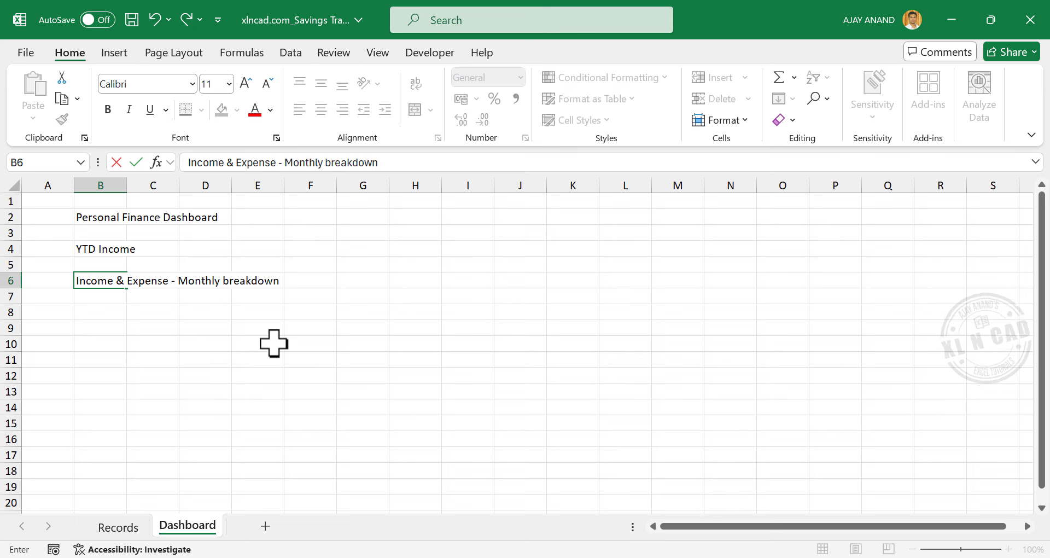
pyautogui.press('Return')
pyautogui.press('Return')
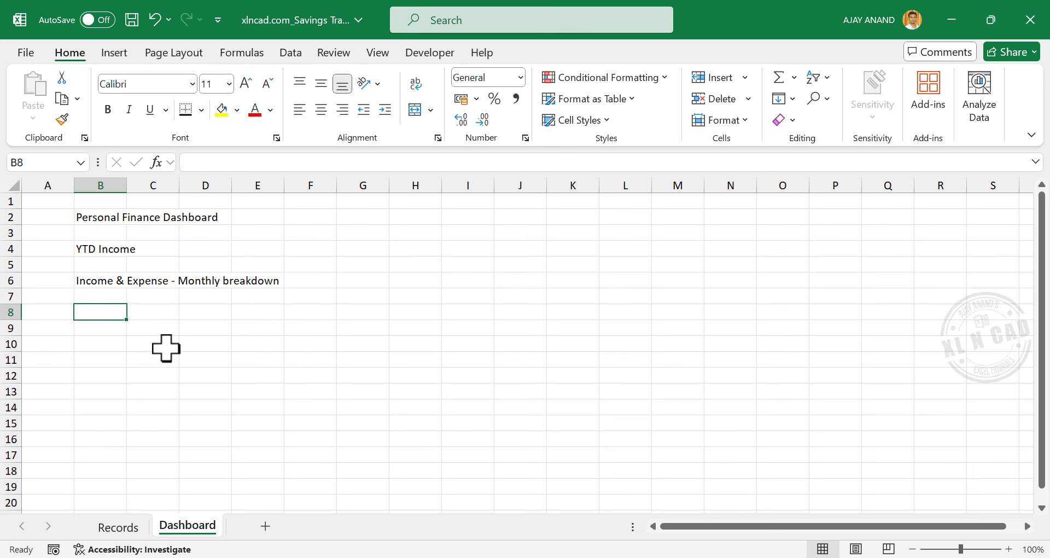
# Enter the header Income in cell B8 and merge and center it across B8:C8.
pyautogui.write('Income')
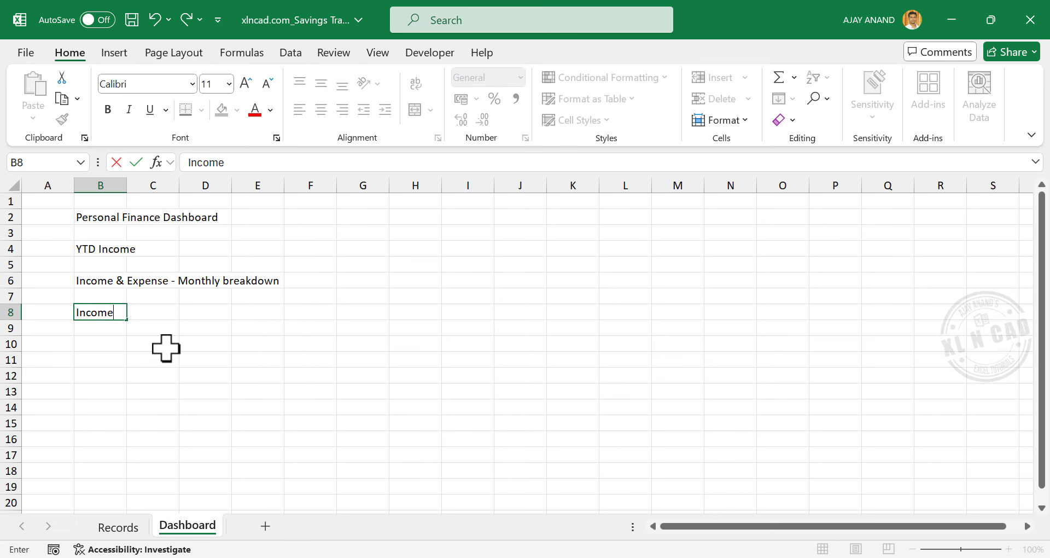
pyautogui.press('Tab')
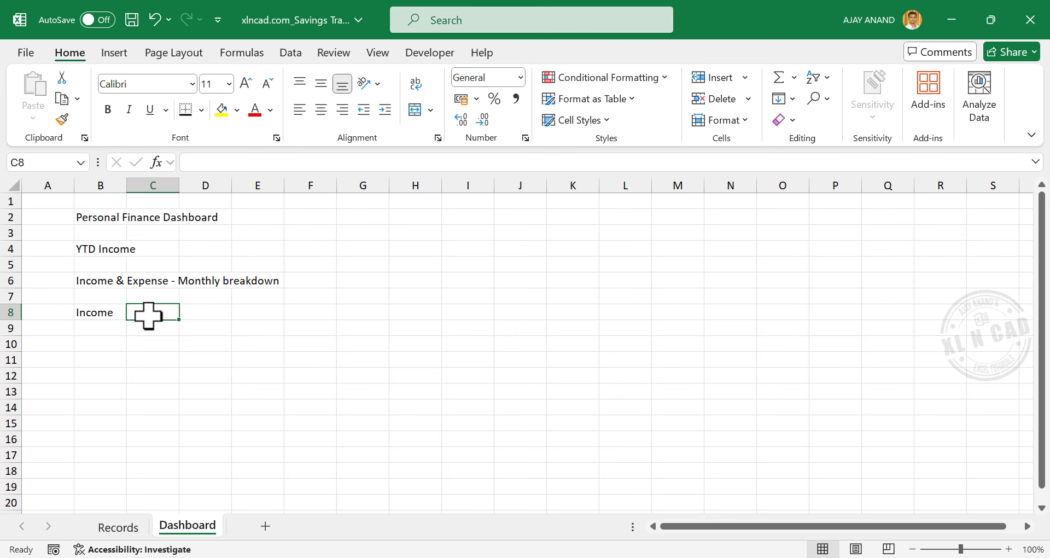
pyautogui.moveTo(97, 313); pyautogui.dragTo(159, 311)
pyautogui.click(431, 110)
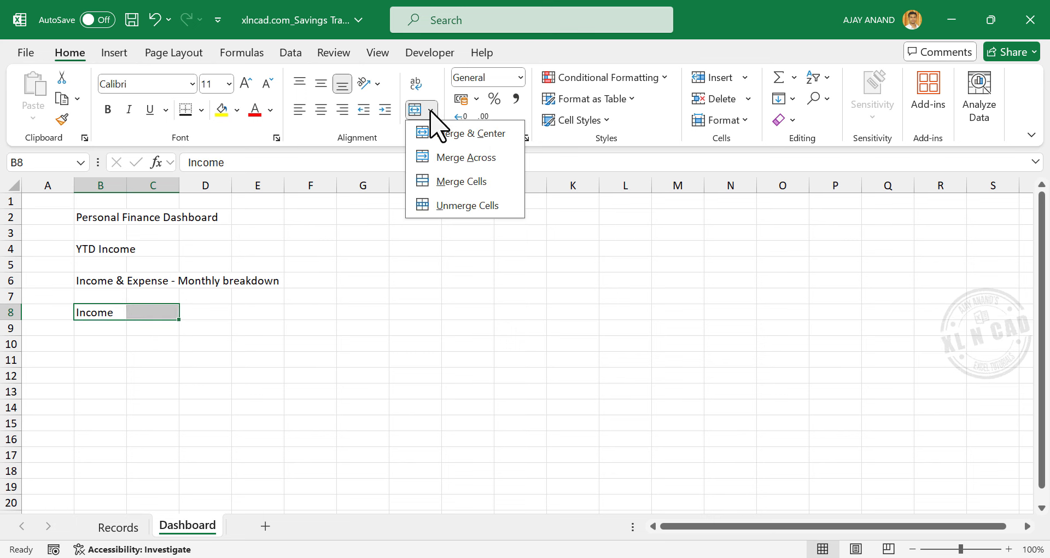
pyautogui.click(463, 135)
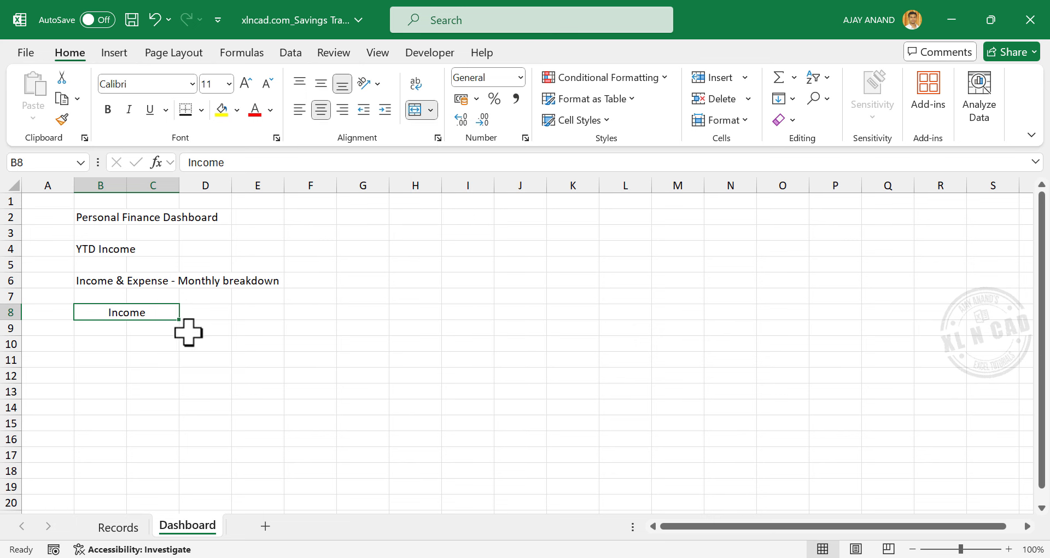
# List the months January to December in B9:B20 as a filled series and widen columns B and C.
pyautogui.click(95, 330)
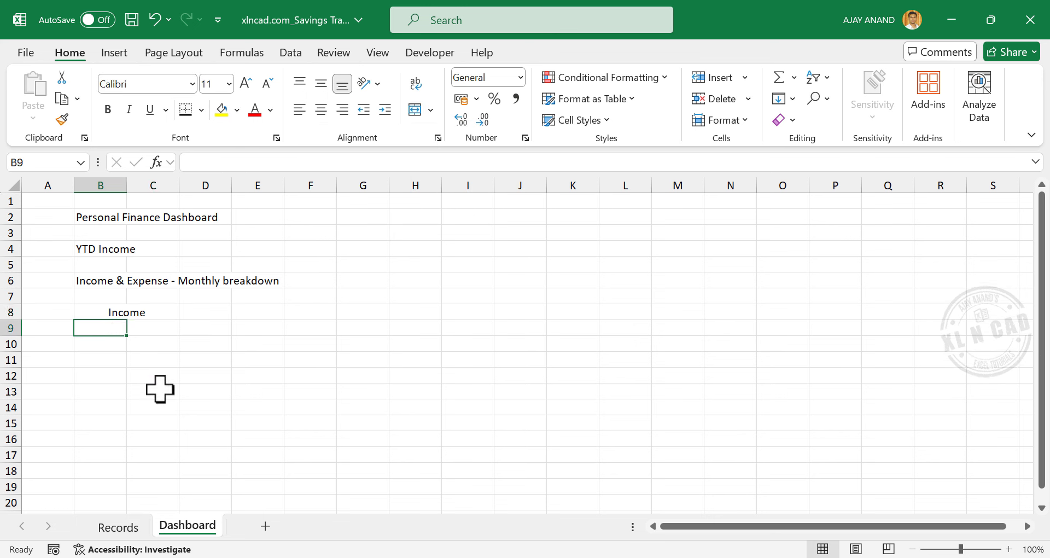
pyautogui.write('January')
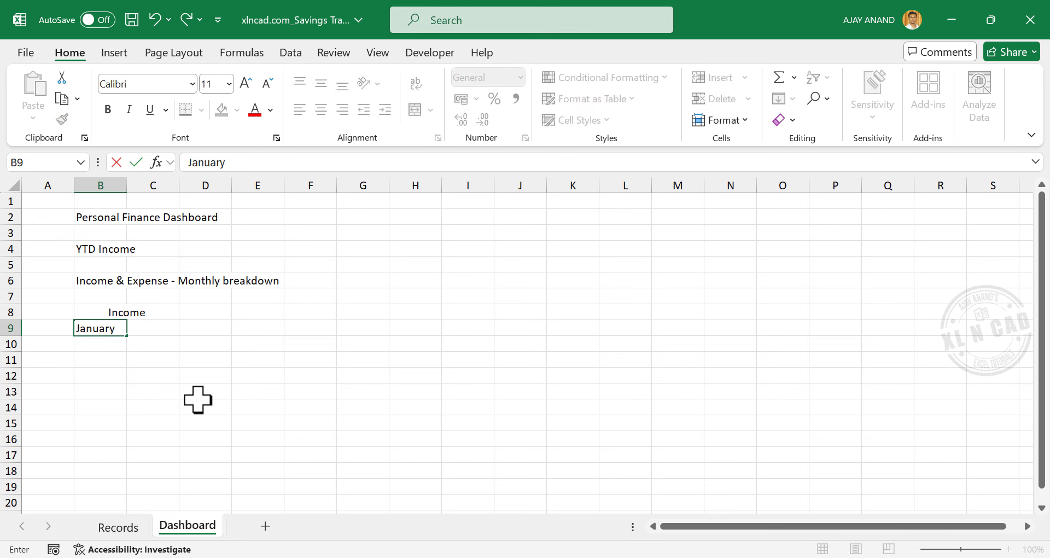
pyautogui.press('Return')
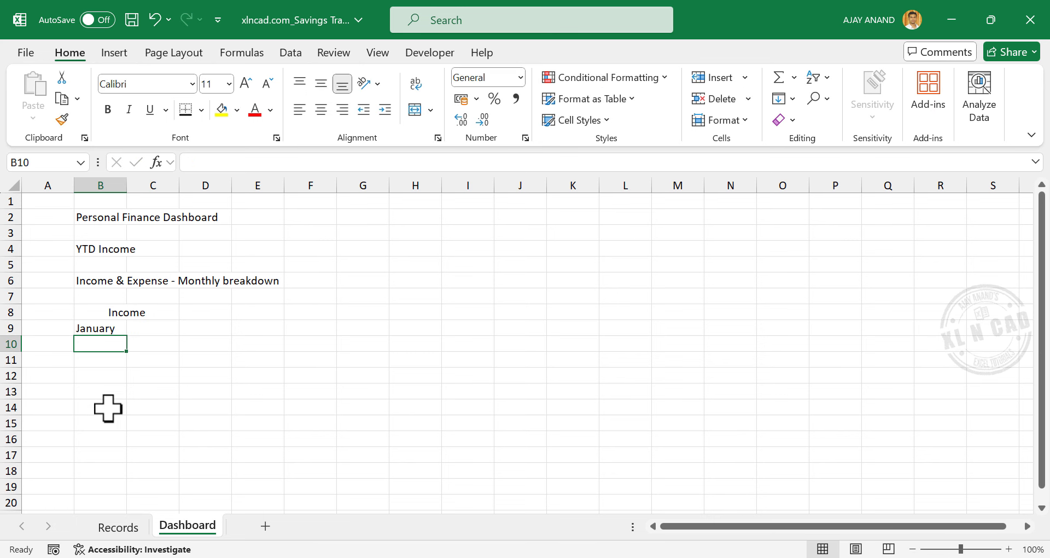
pyautogui.click(116, 328)
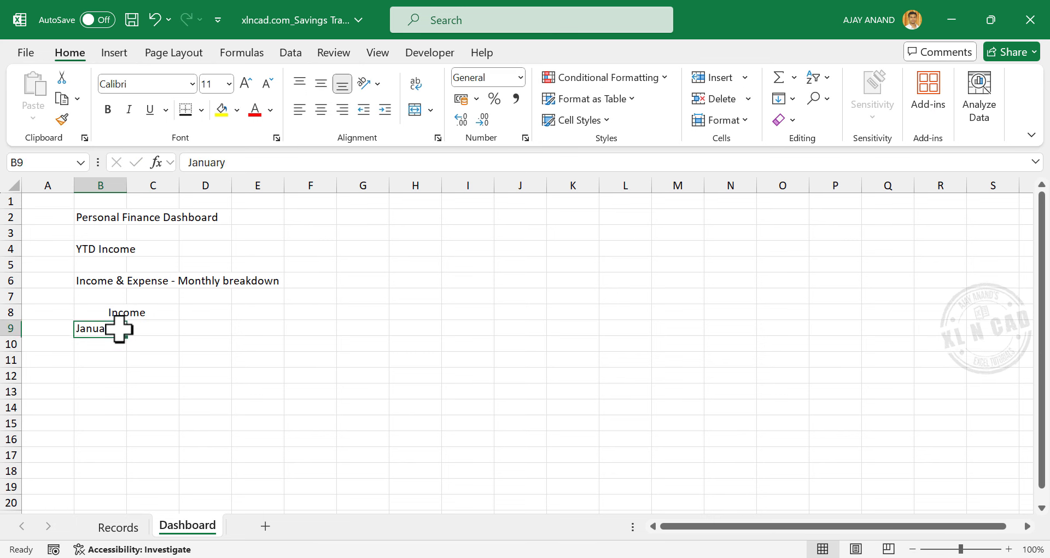
pyautogui.moveTo(126, 335); pyautogui.dragTo(129, 506)
pyautogui.moveTo(127, 186); pyautogui.dragTo(225, 189)
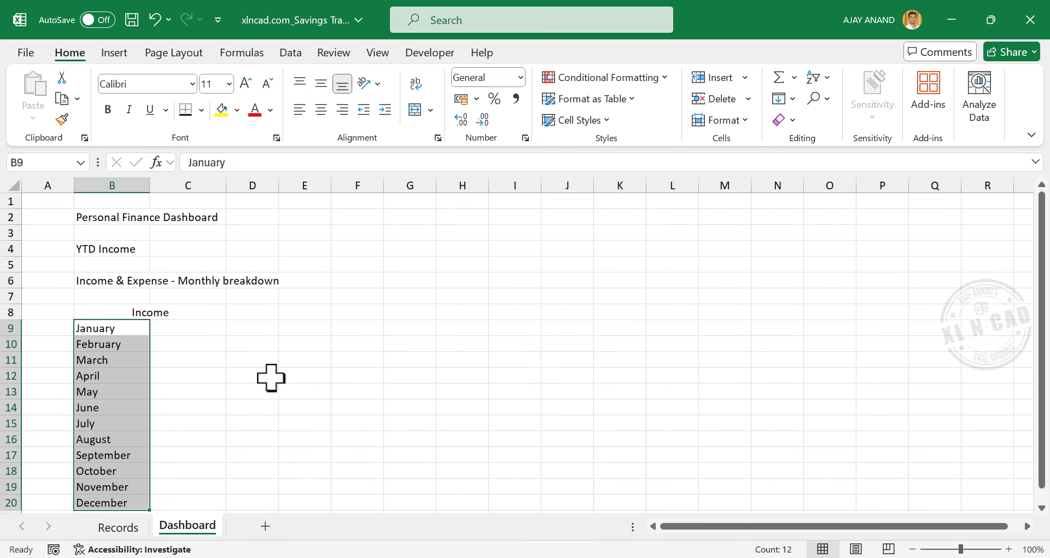
pyautogui.click(271, 361)
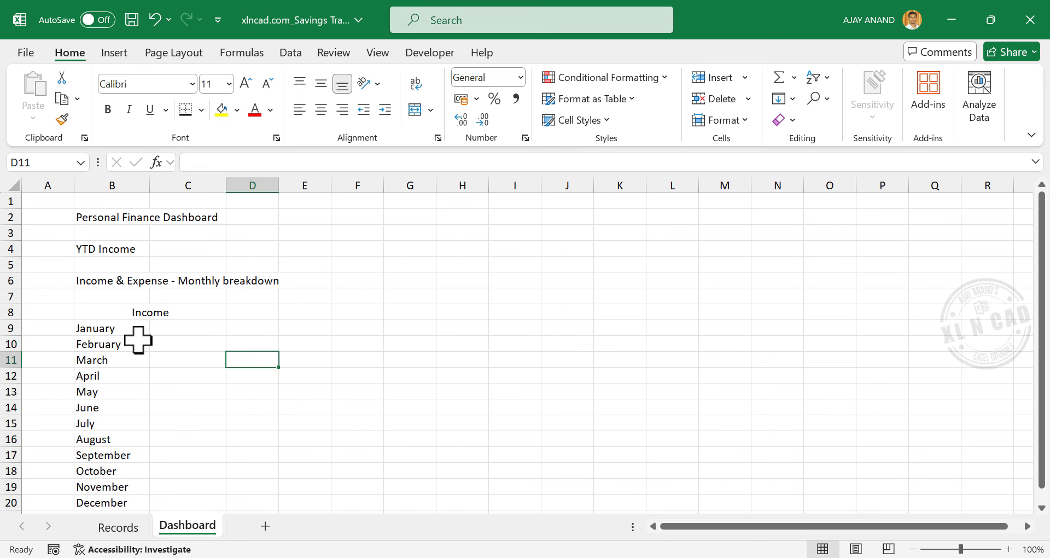
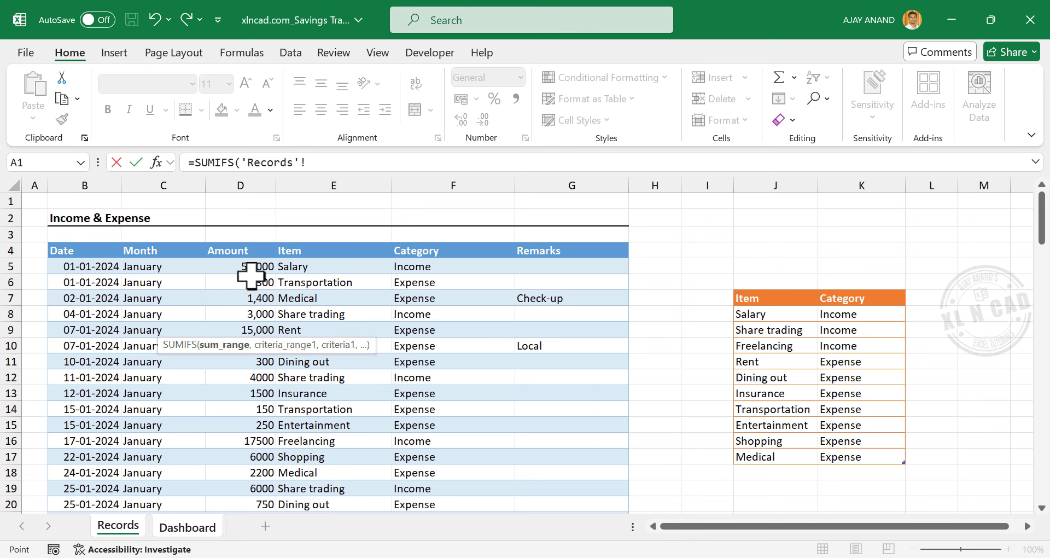
# Complete the January income formula in C9 as =SUMIFS(Records[Amount],Records[Month],Dashboard!B9,Records[Category],"Income").
pyautogui.click(245, 235)
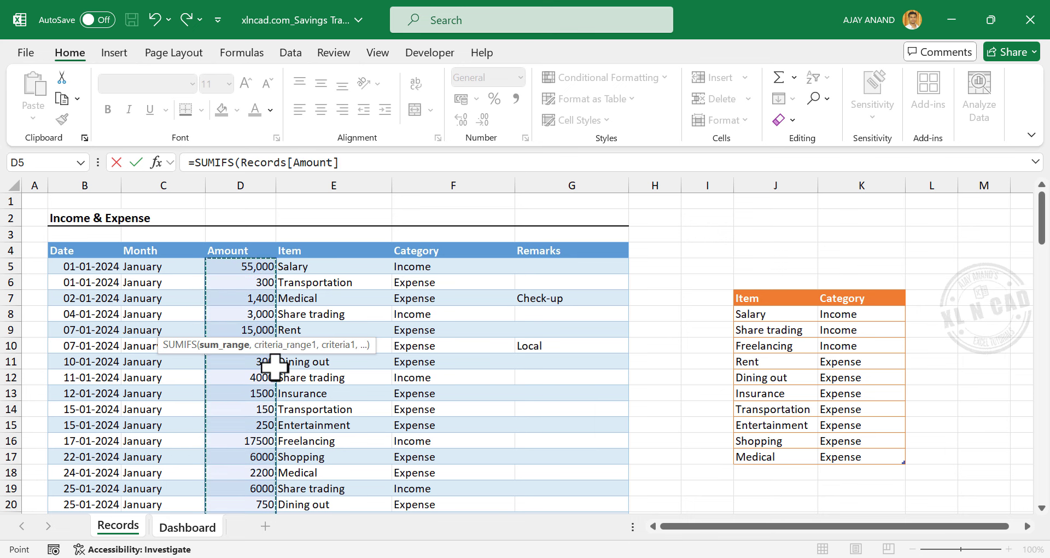
pyautogui.write(',')
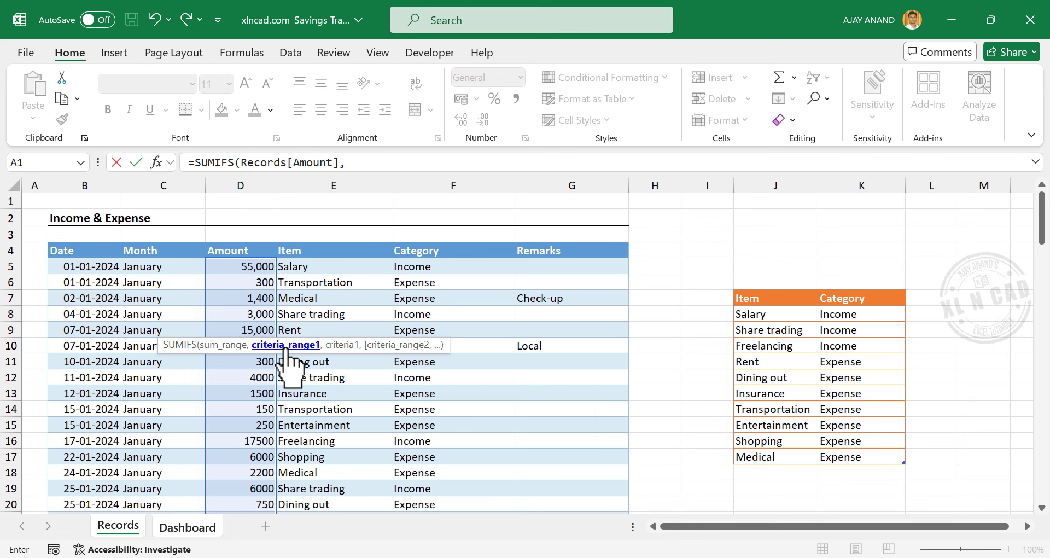
pyautogui.click(158, 243)
pyautogui.write(',')
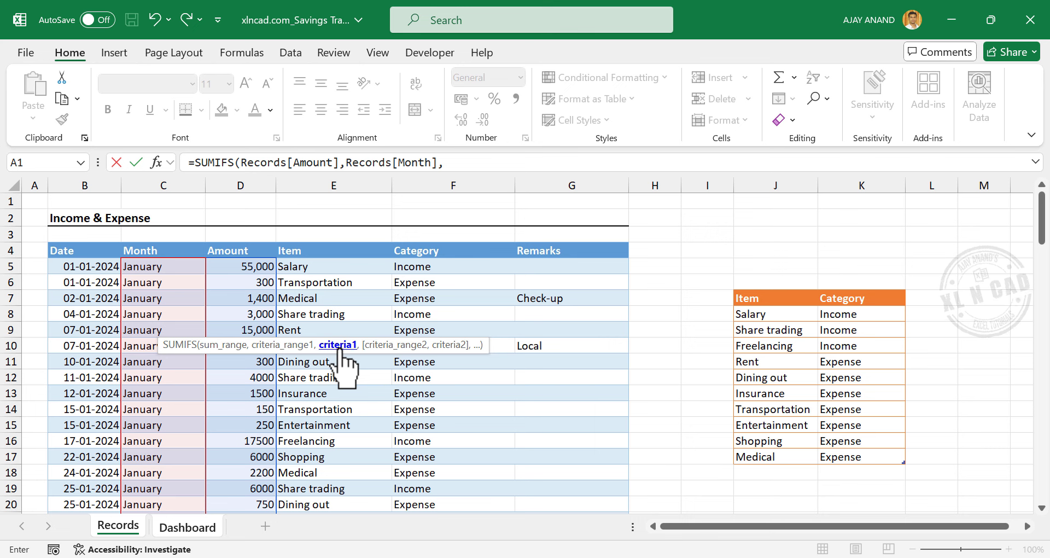
pyautogui.click(188, 526)
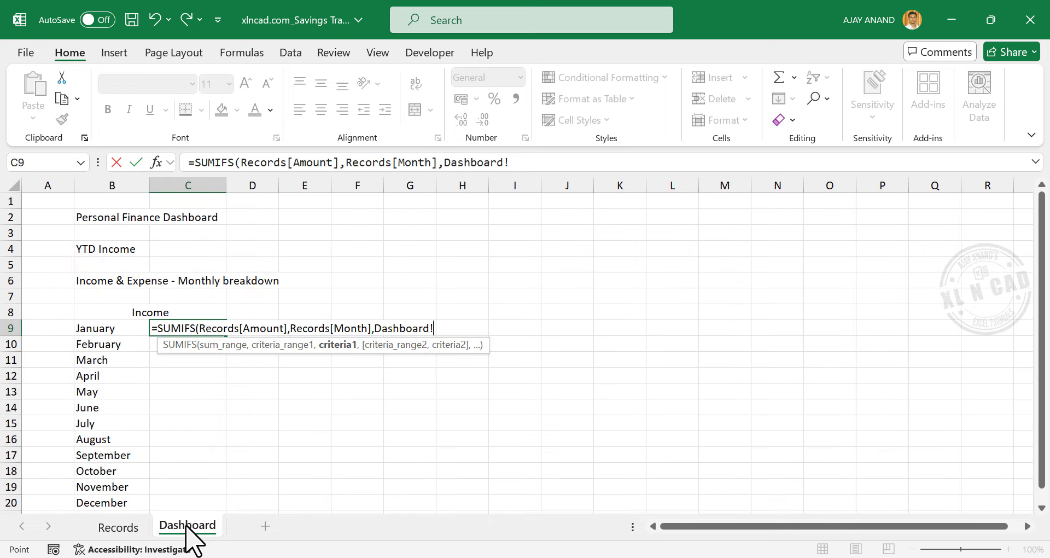
pyautogui.click(126, 330)
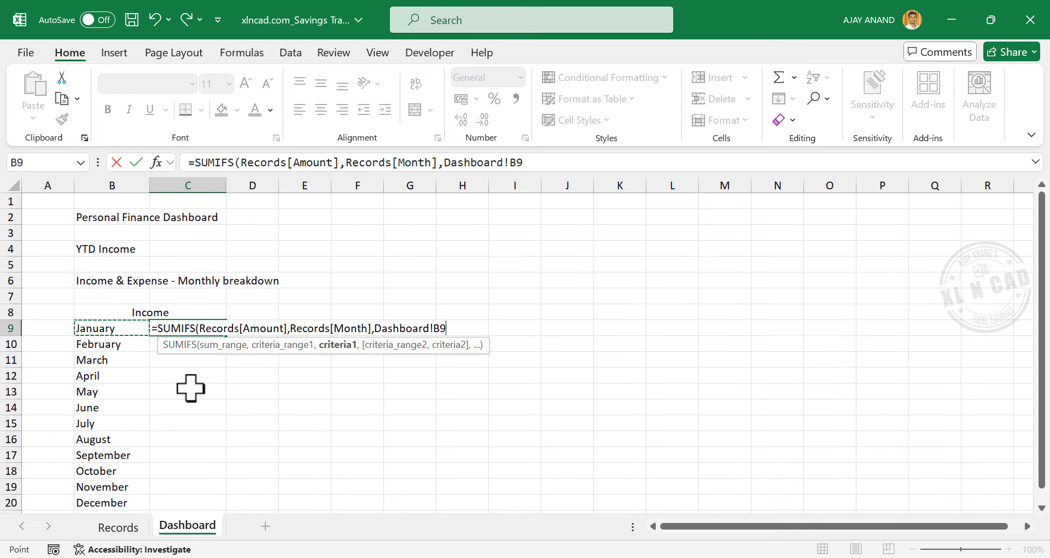
pyautogui.write(',')
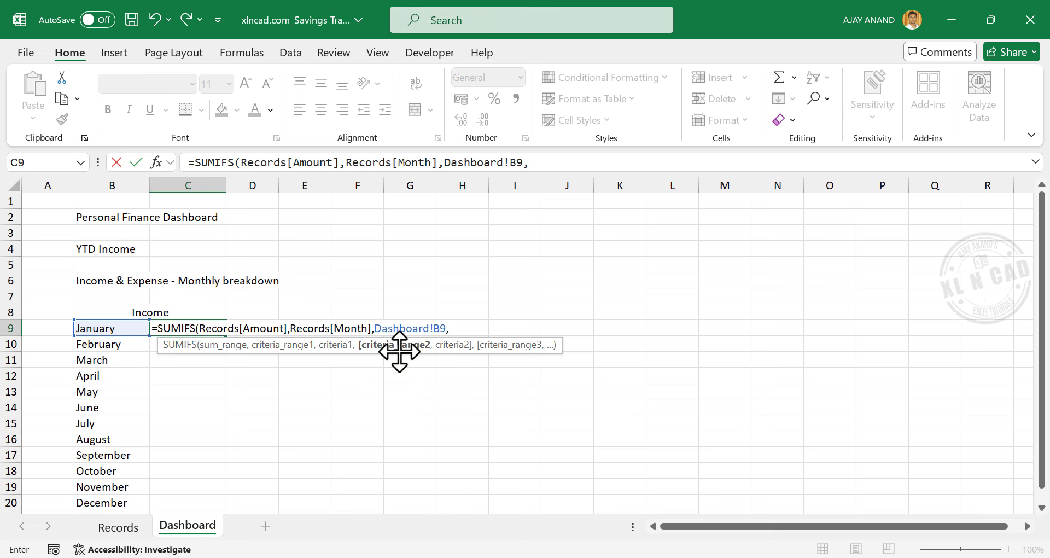
pyautogui.click(118, 527)
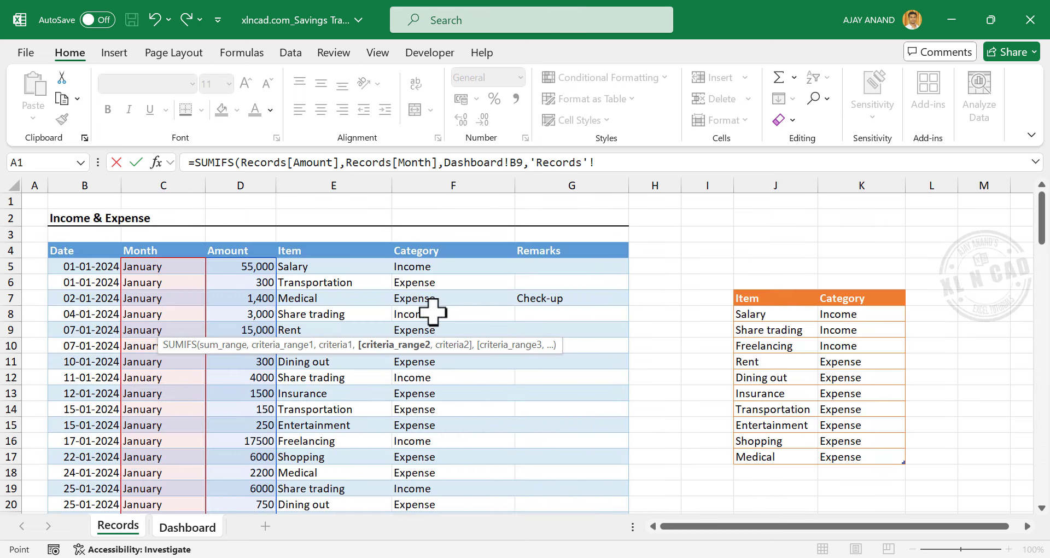
pyautogui.click(440, 235)
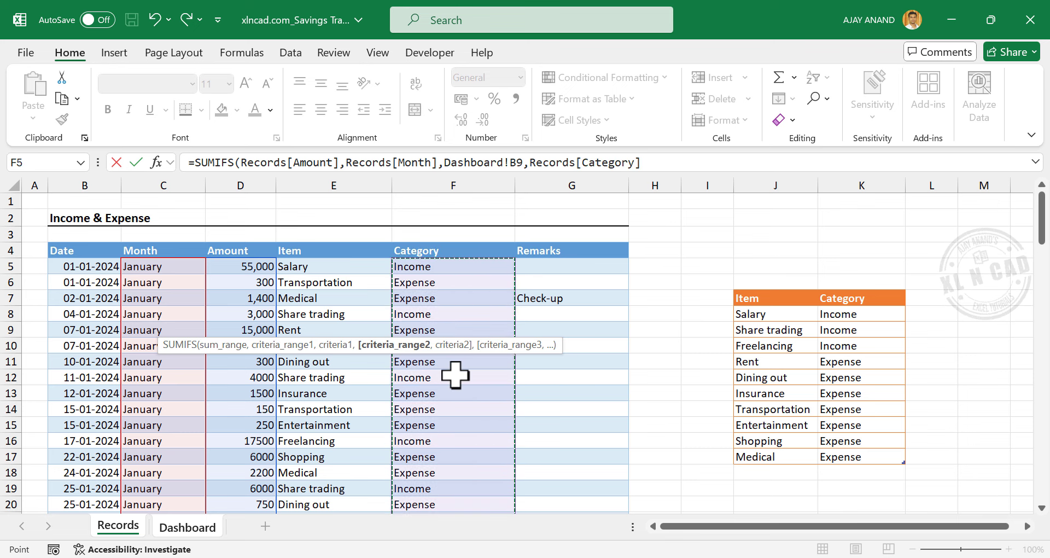
pyautogui.write(',"Income')
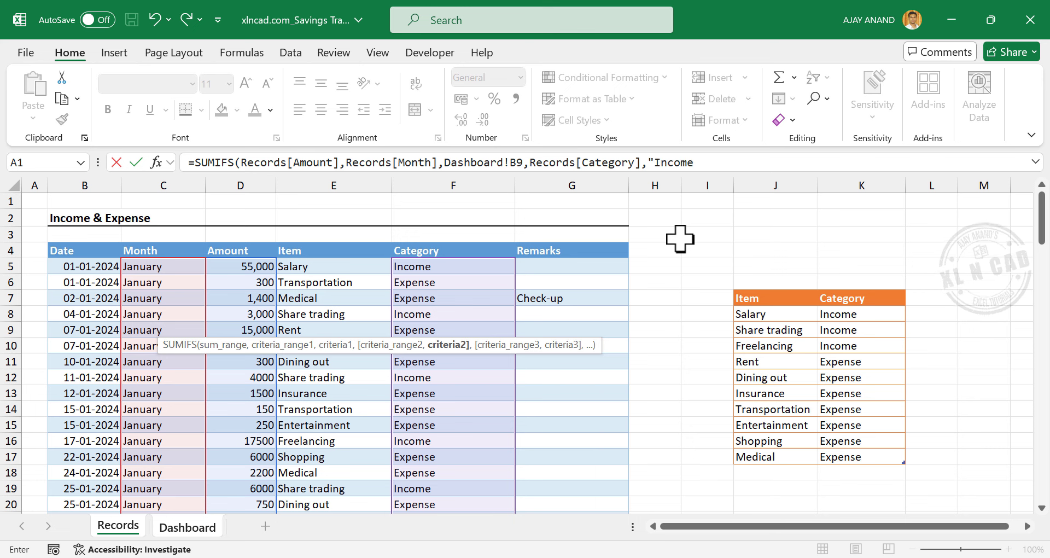
pyautogui.write(')')
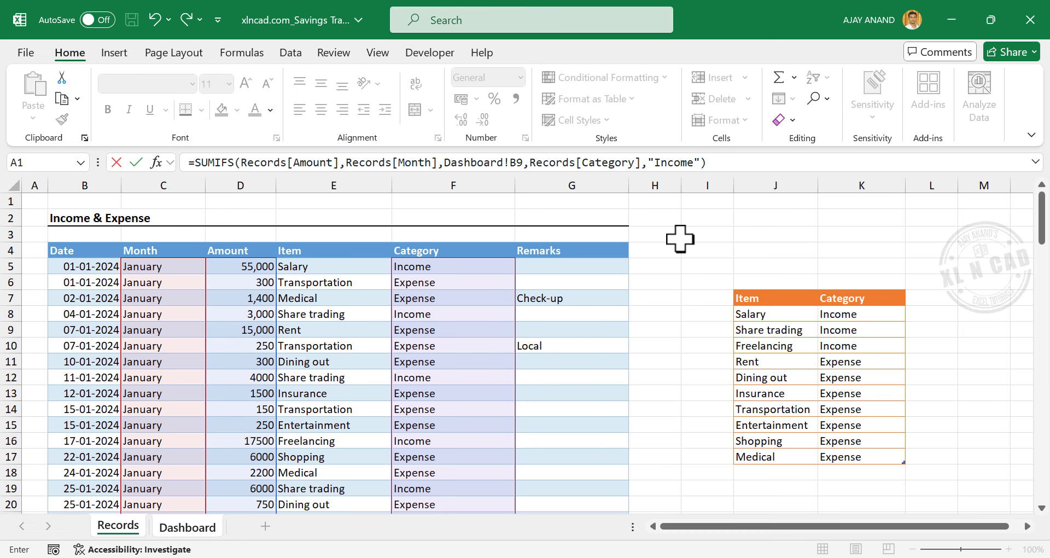
pyautogui.press('Return')
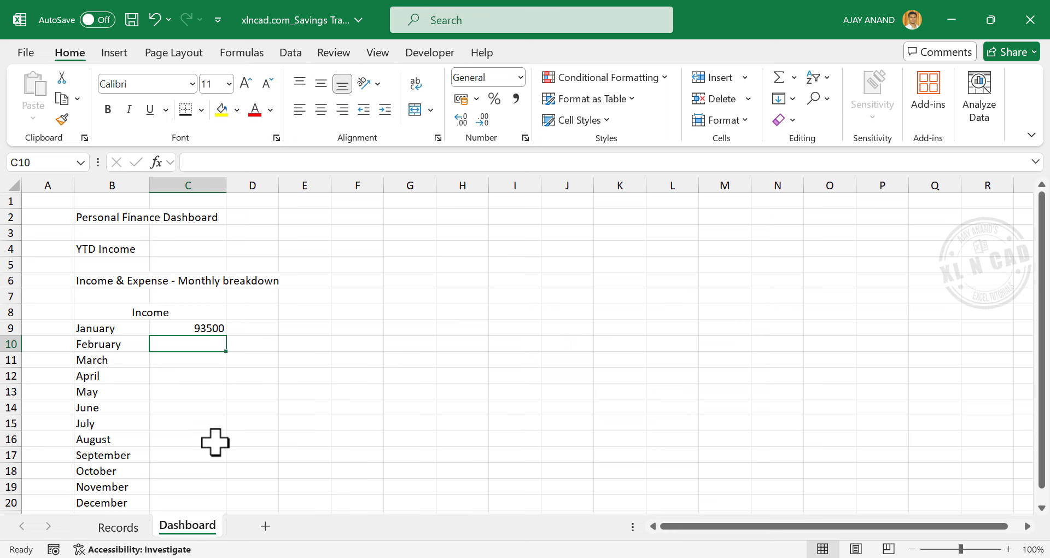
# Check the sum of the January income amounts in D5, D8, D12, D16, D19 and D22 on the Records sheet.
pyautogui.click(131, 528)
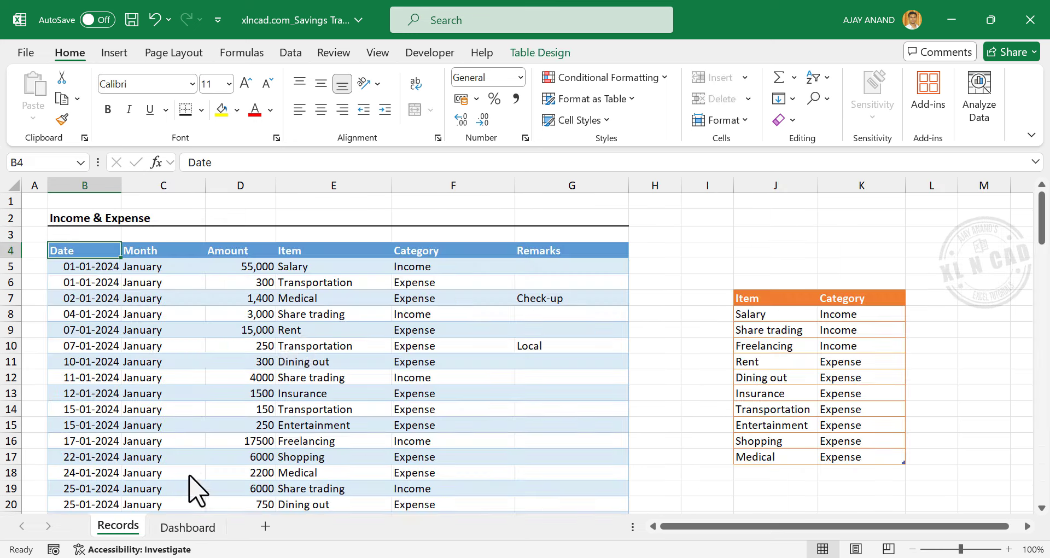
pyautogui.click(229, 267)
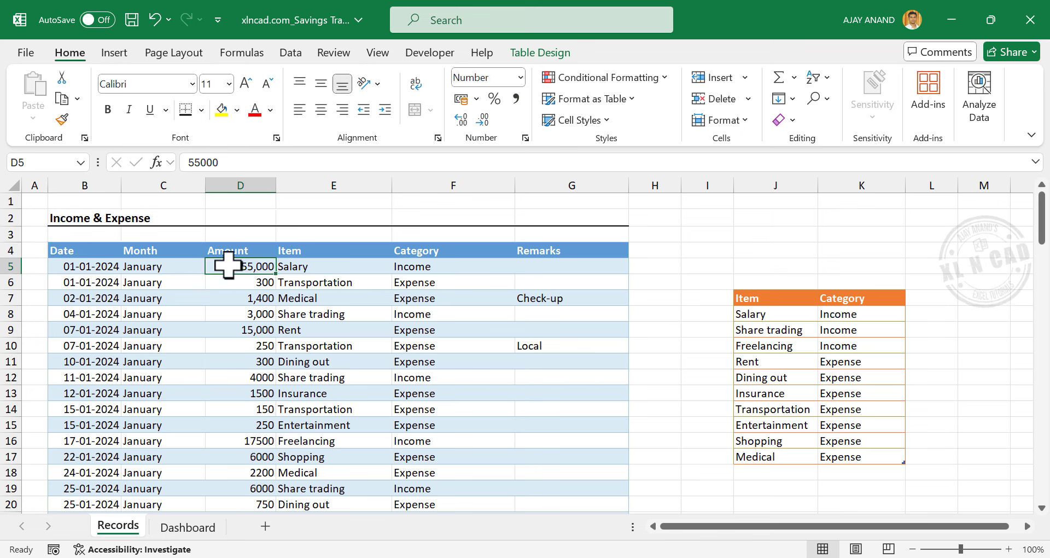
pyautogui.keyDown('ctrl'); pyautogui.click(229, 314); pyautogui.keyUp('ctrl')
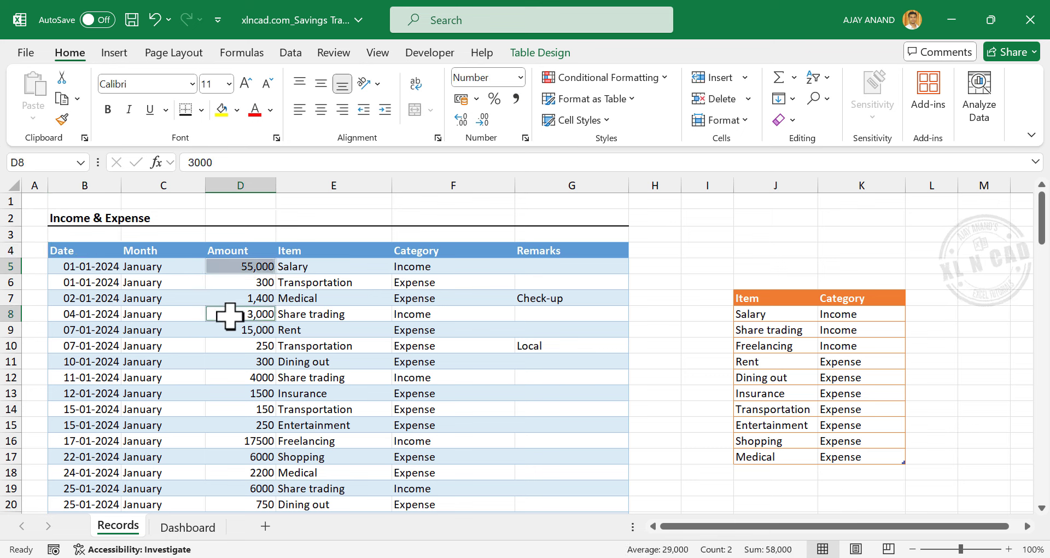
pyautogui.keyDown('ctrl'); pyautogui.click(232, 376); pyautogui.keyUp('ctrl')
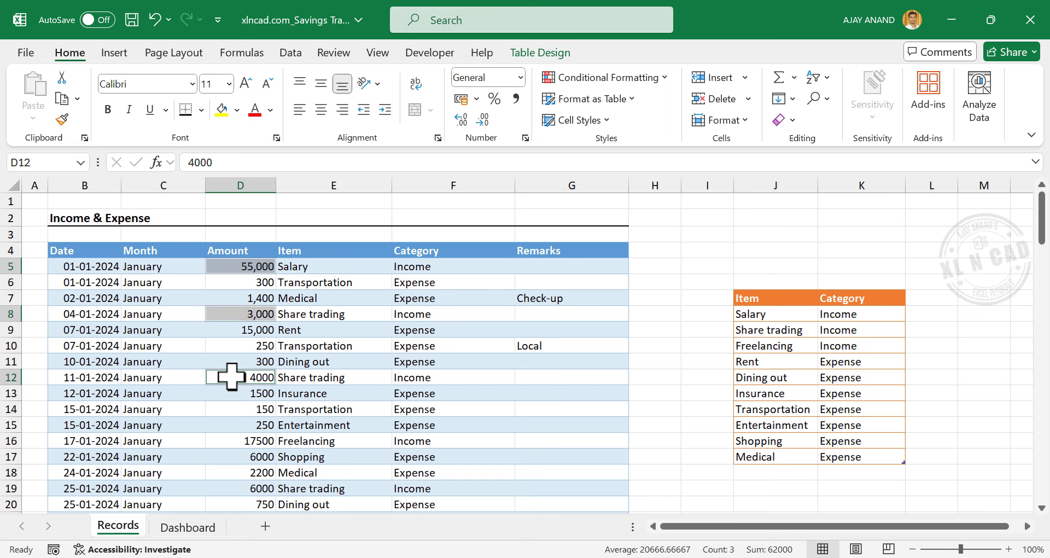
pyautogui.keyDown('ctrl'); pyautogui.click(230, 440); pyautogui.keyUp('ctrl')
pyautogui.keyDown('ctrl'); pyautogui.click(227, 488); pyautogui.keyUp('ctrl')
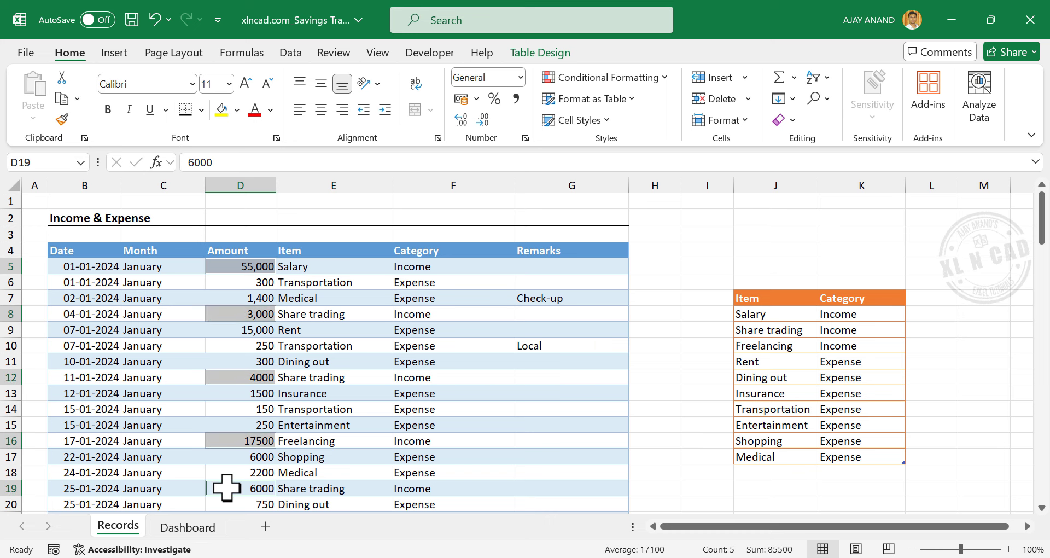
pyautogui.scroll(-1, 230, 452)
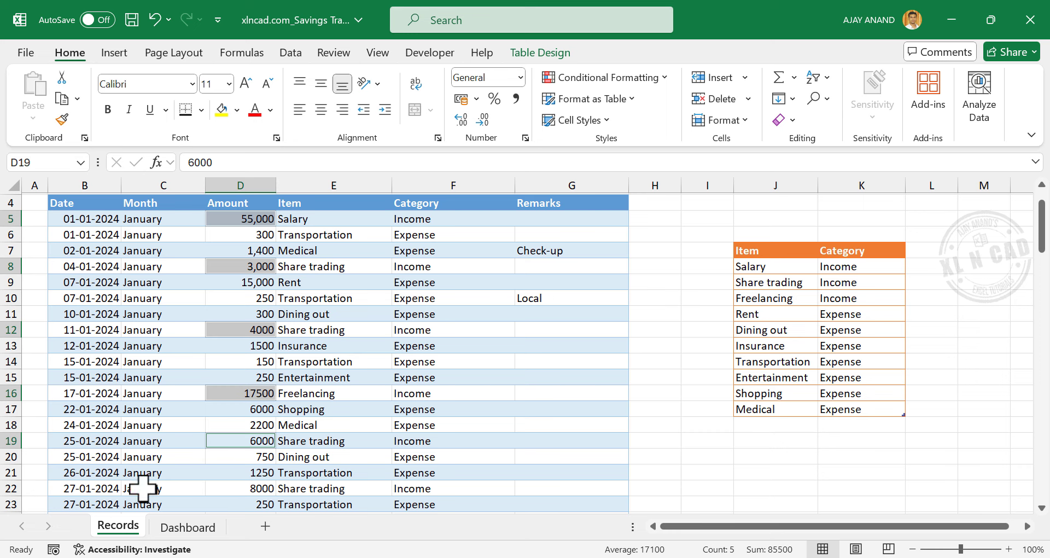
pyautogui.keyDown('ctrl'); pyautogui.click(233, 488); pyautogui.keyUp('ctrl')
pyautogui.scroll(-2, 254, 385)
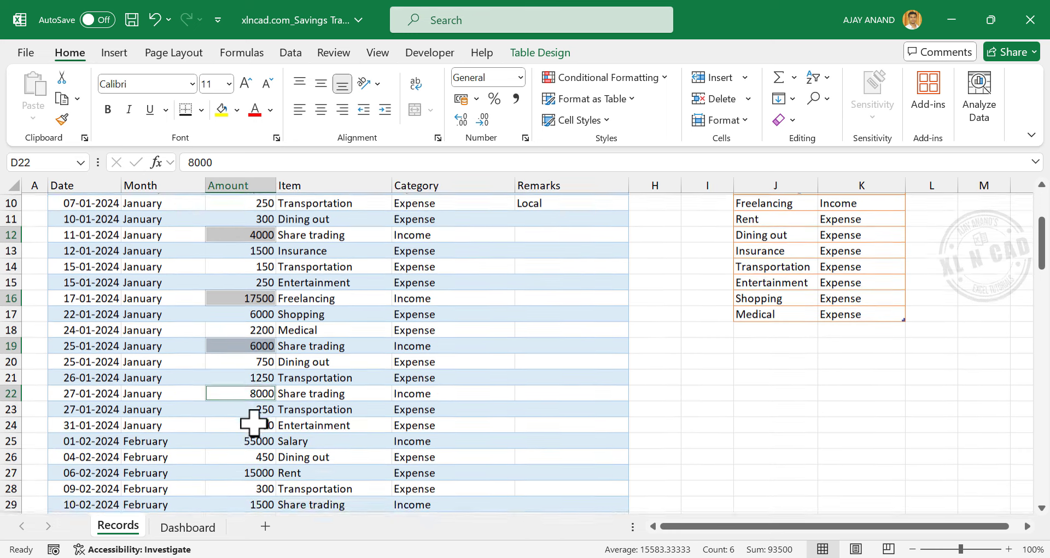
pyautogui.scroll(1, 274, 416)
pyautogui.scroll(2, 249, 438)
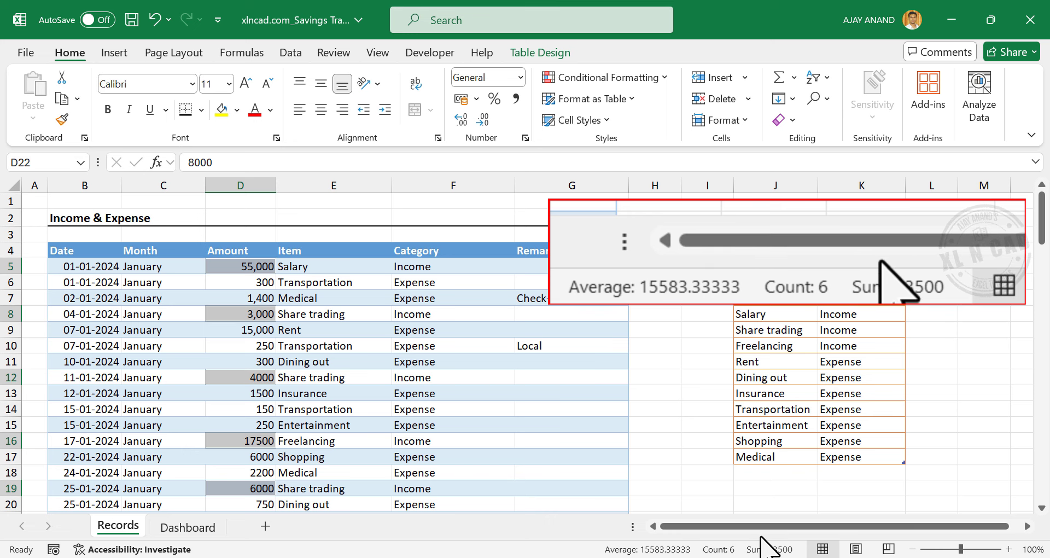
# Copy the January income formula in C9 of the Dashboard sheet down through December in C20.
pyautogui.click(188, 526)
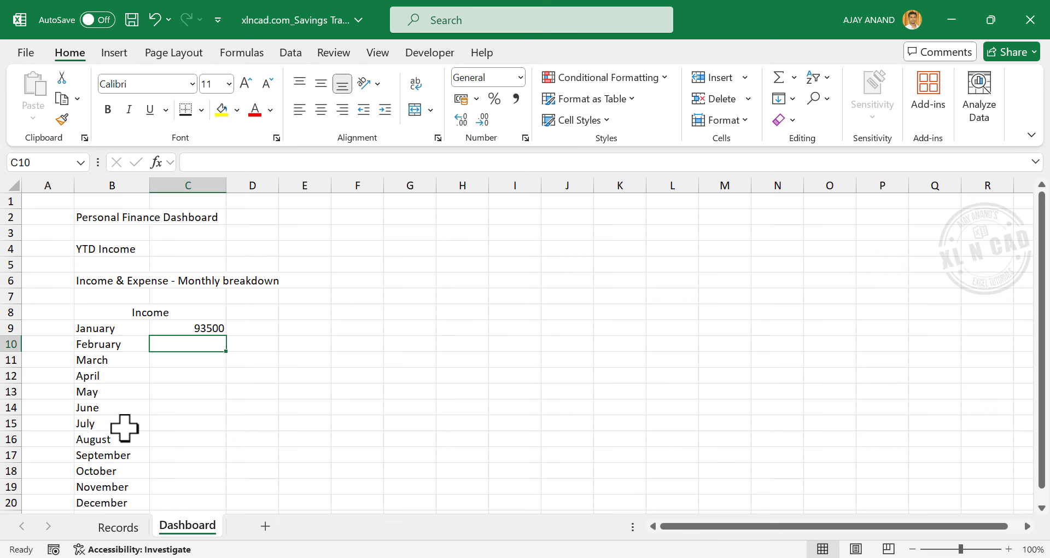
pyautogui.click(194, 327)
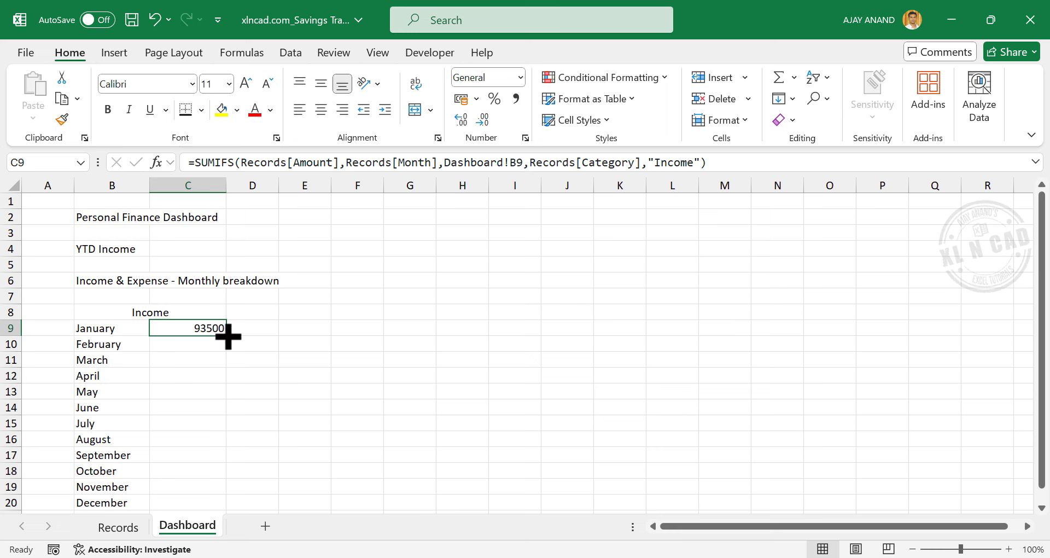
pyautogui.moveTo(226, 335); pyautogui.dragTo(226, 509)
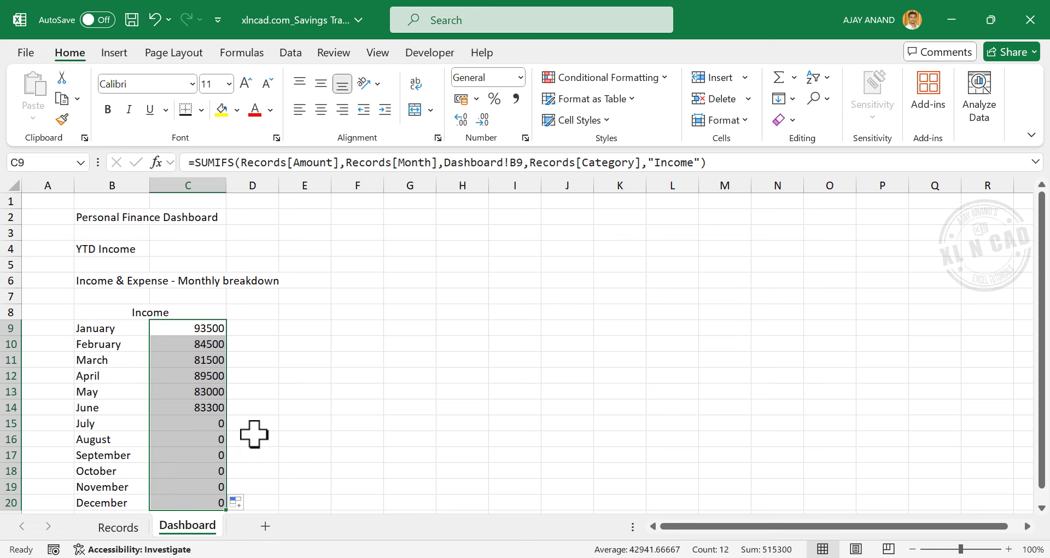
# Add an Average row with the label in B21 and =AVERAGEIF(C9:C20,">0") in C21.
pyautogui.scroll(-1, 254, 433)
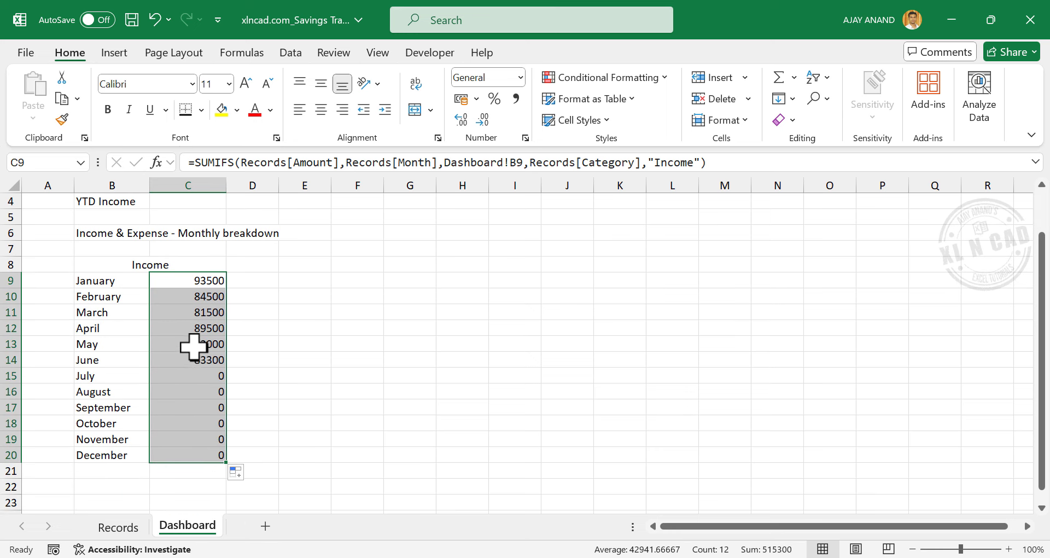
pyautogui.click(108, 470)
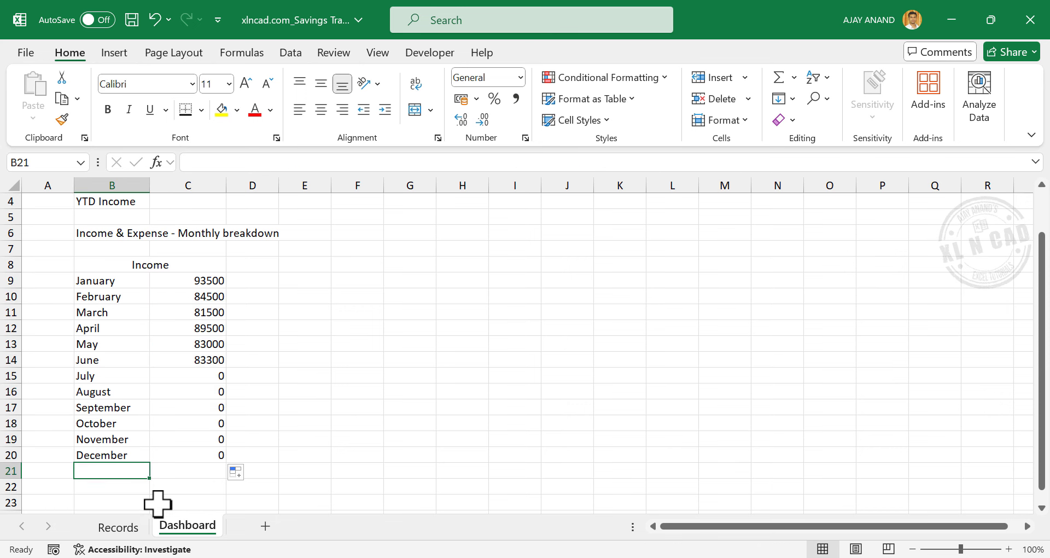
pyautogui.write('Average')
pyautogui.press('Tab')
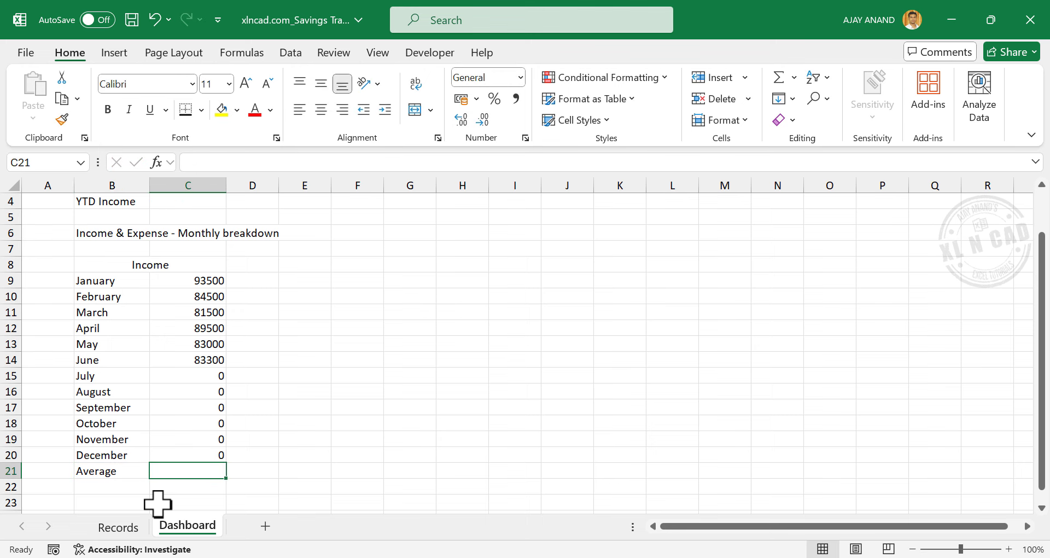
pyautogui.write('=')
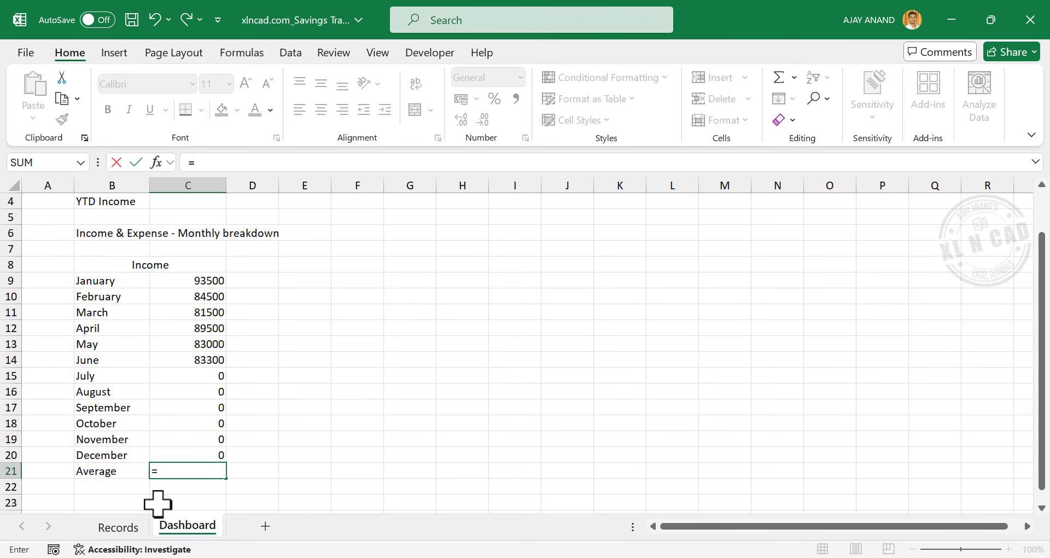
pyautogui.write('AVERAGE')
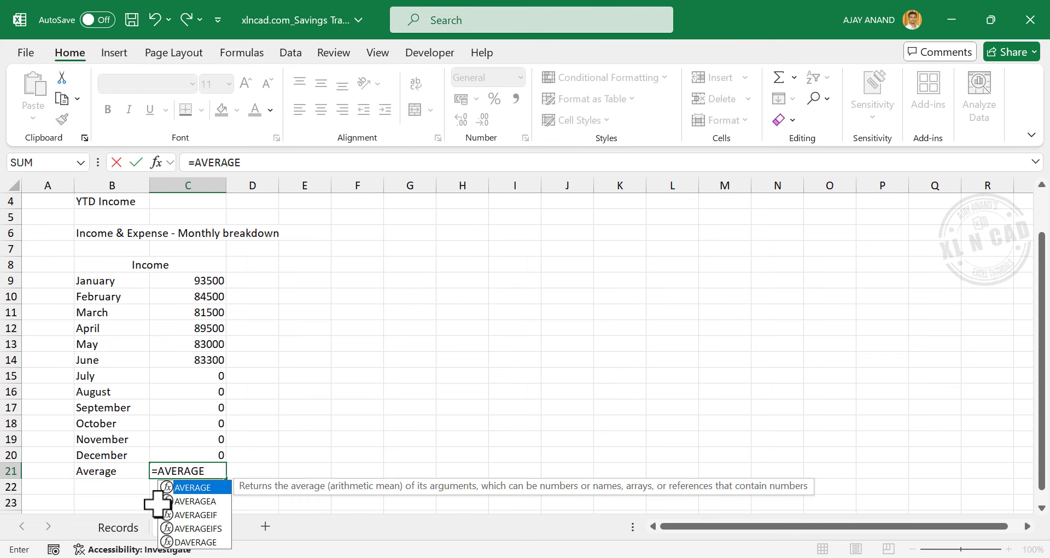
pyautogui.write('IF(')
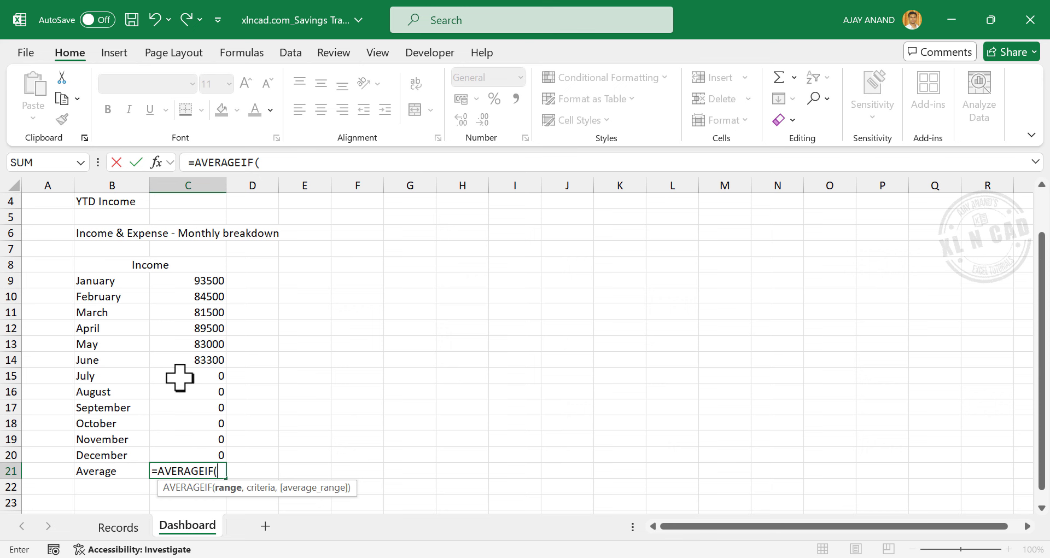
pyautogui.moveTo(192, 288); pyautogui.dragTo(202, 454)
pyautogui.write(',">0')
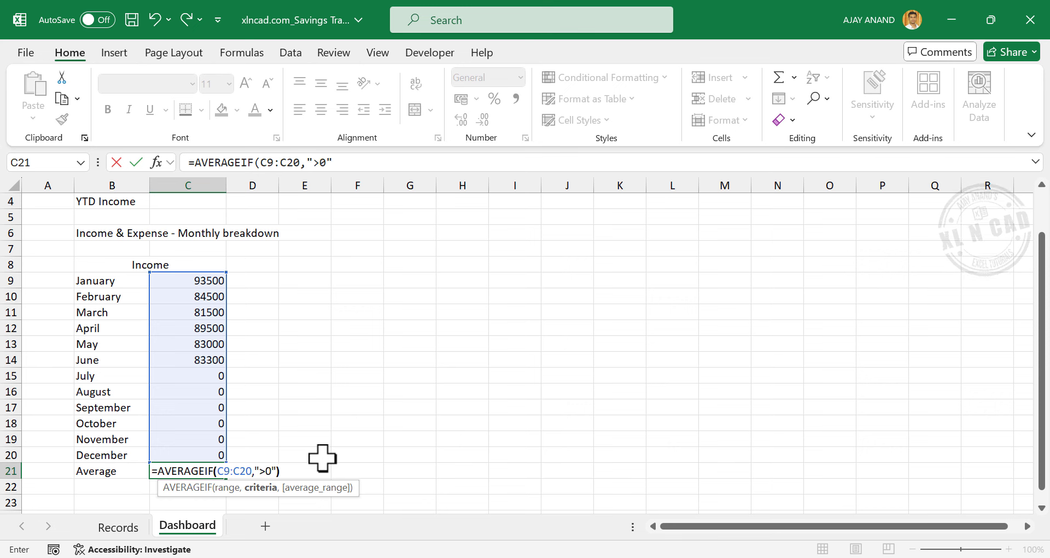
pyautogui.press('Return')
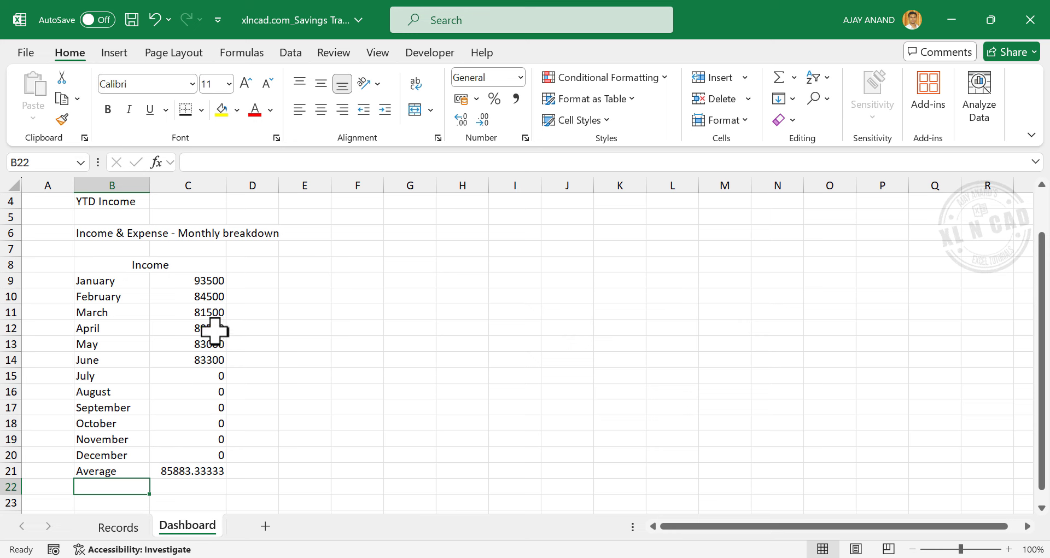
# Format the income values in C9:C21 as Number with a thousands separator and 0 decimal places.
pyautogui.moveTo(199, 279); pyautogui.dragTo(196, 474)
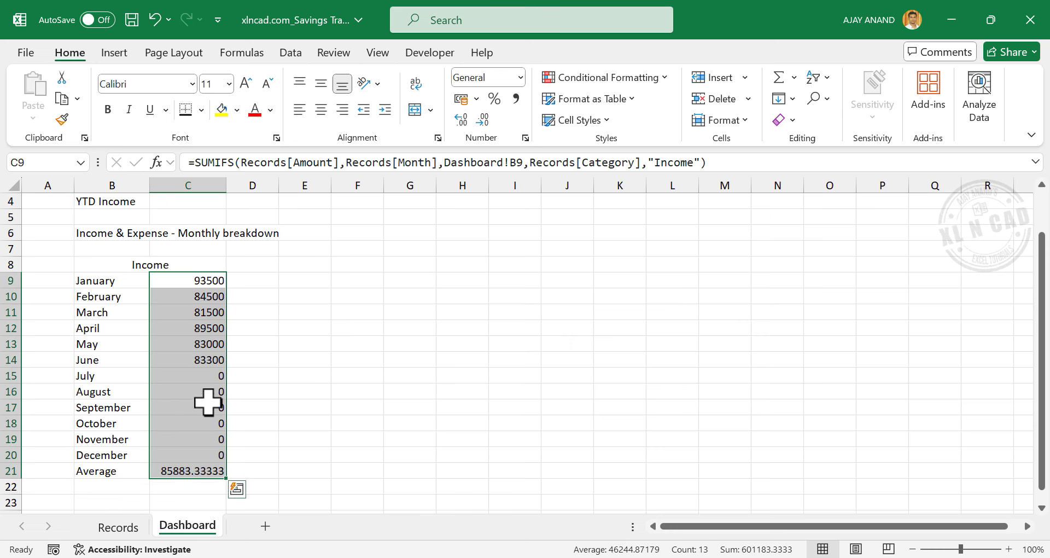
pyautogui.rightClick(208, 347)
pyautogui.click(299, 411)
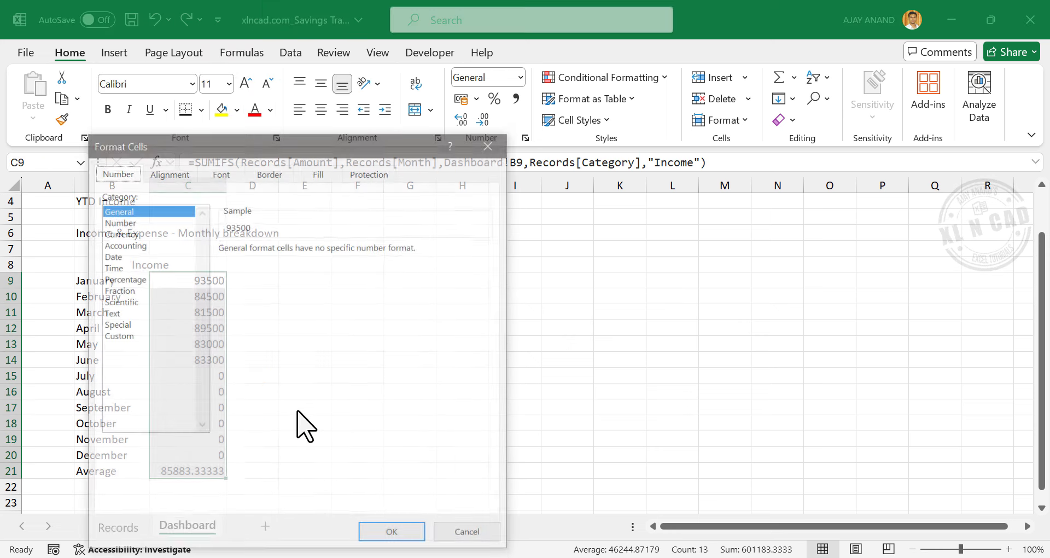
pyautogui.click(155, 221)
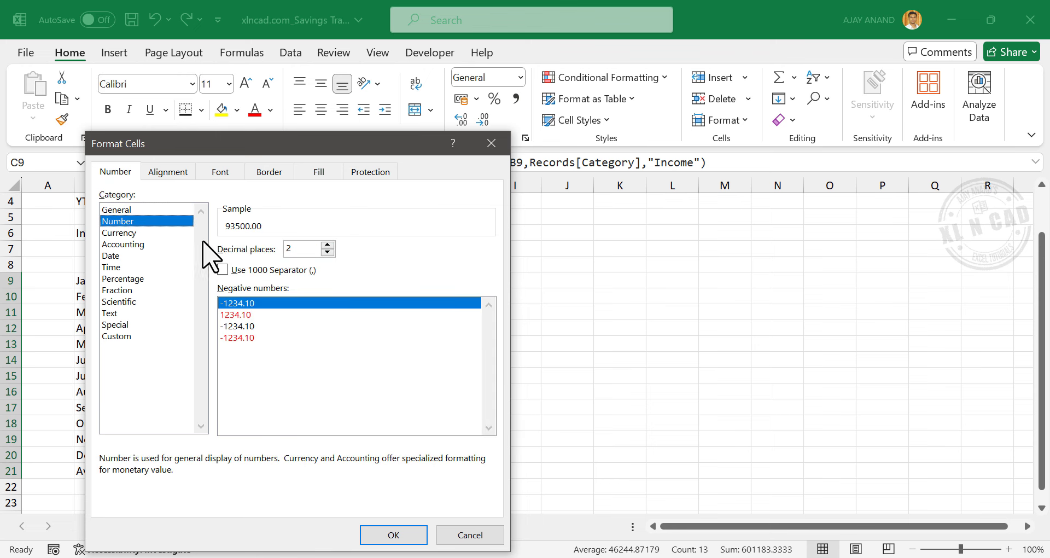
pyautogui.click(223, 269)
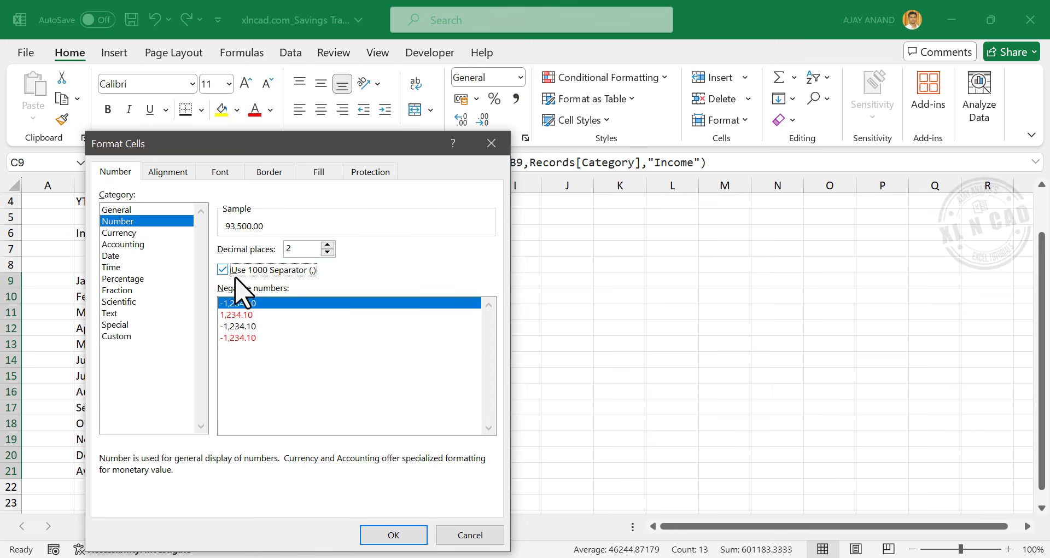
pyautogui.click(328, 253)
pyautogui.click(328, 253)
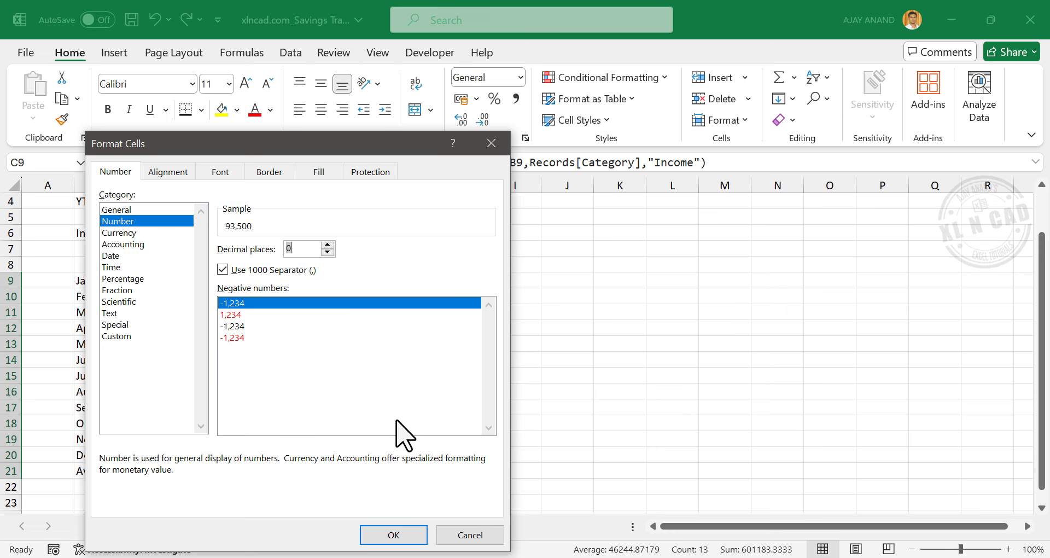
pyautogui.click(387, 534)
pyautogui.click(350, 361)
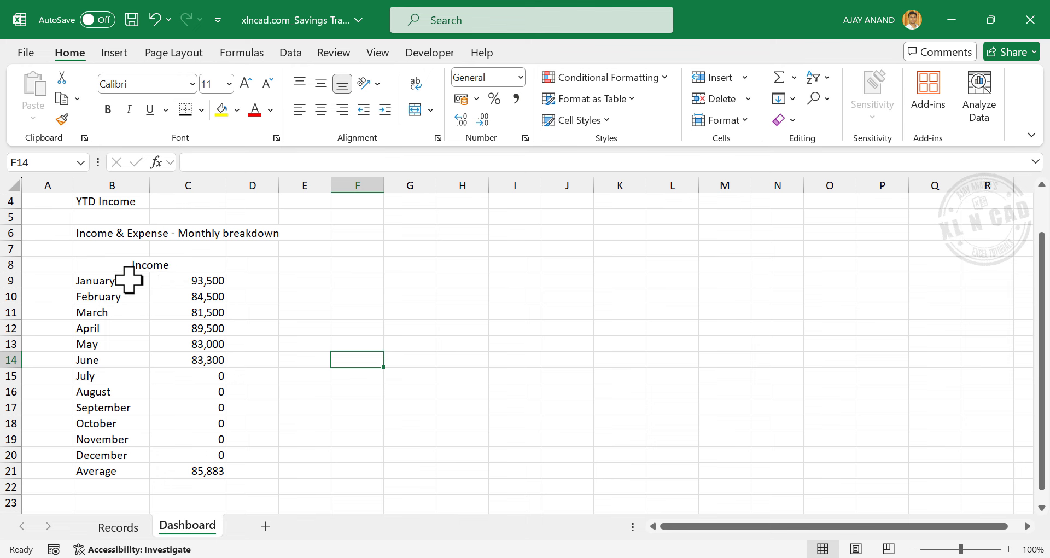
# Copy the Income table with its monthly rows and average to E8, and widen columns E and F to fit the month names.
pyautogui.moveTo(109, 265); pyautogui.dragTo(202, 466)
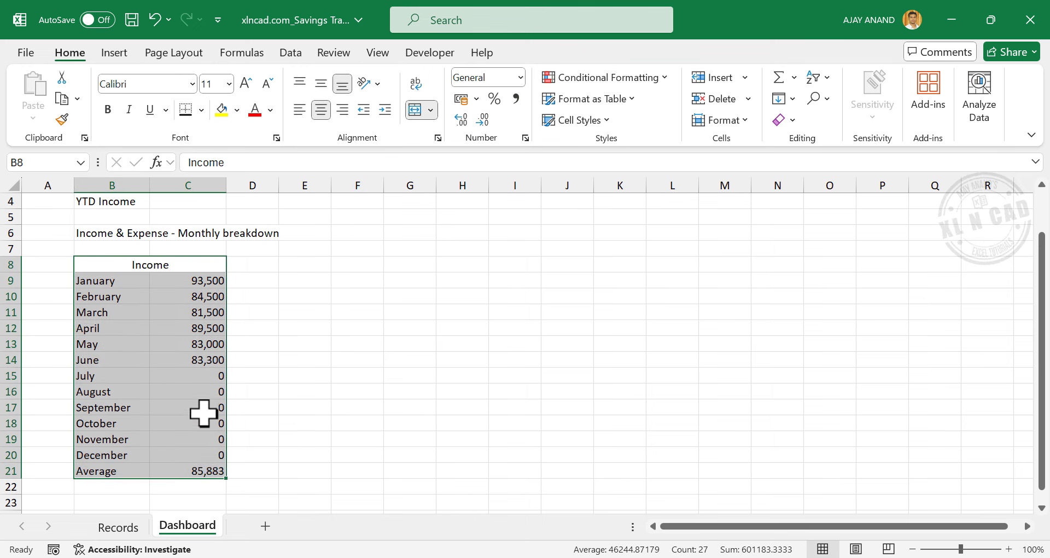
pyautogui.rightClick(195, 319)
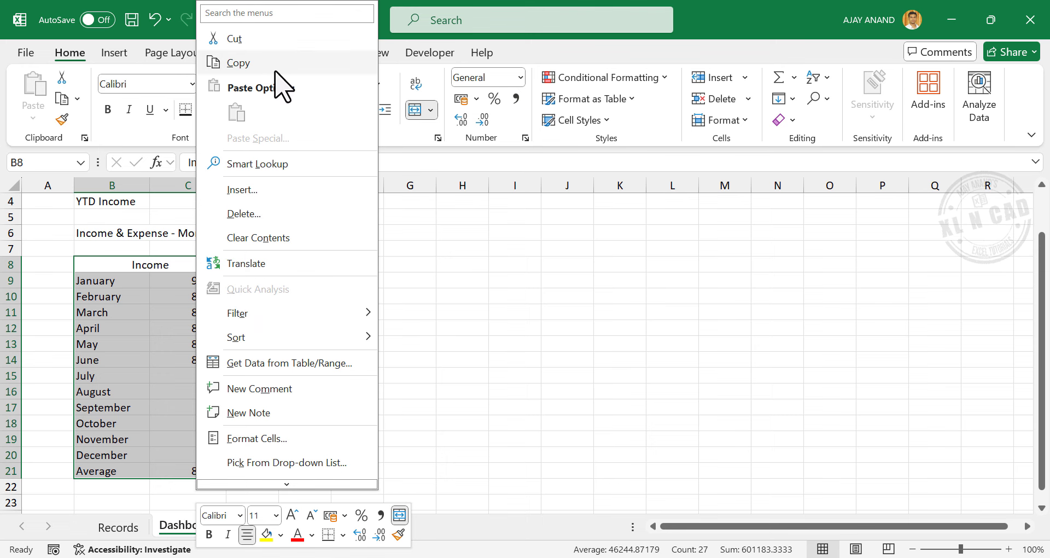
pyautogui.click(238, 63)
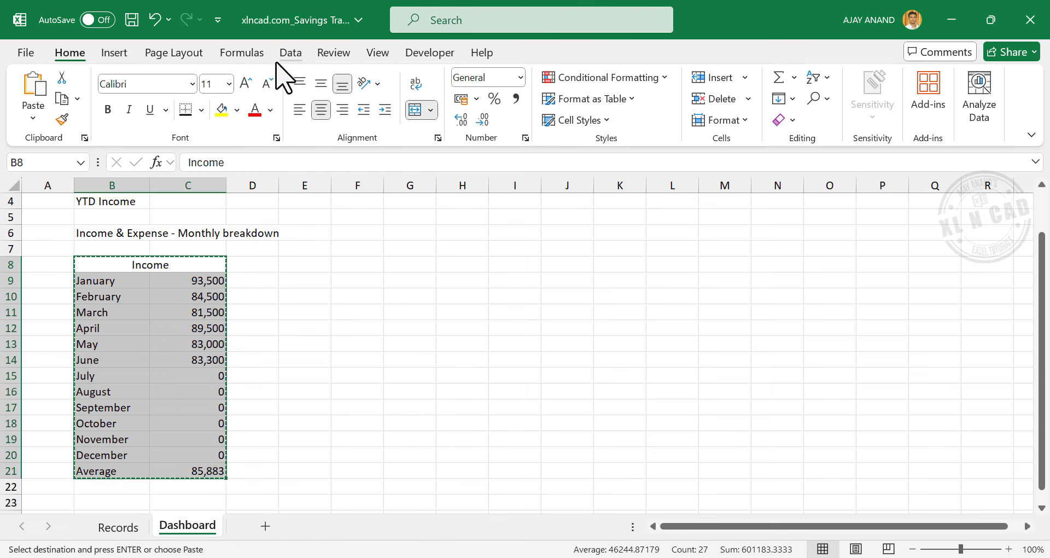
pyautogui.rightClick(302, 266)
pyautogui.click(345, 189)
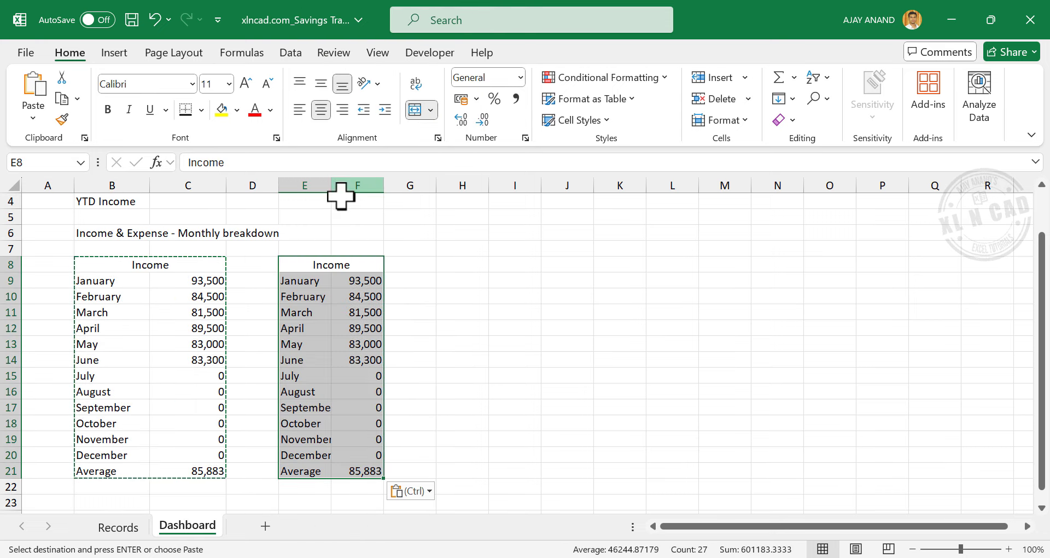
pyautogui.moveTo(333, 192); pyautogui.dragTo(428, 187)
# Change the heading of the copied table in E8 to Expense.
pyautogui.click(361, 268)
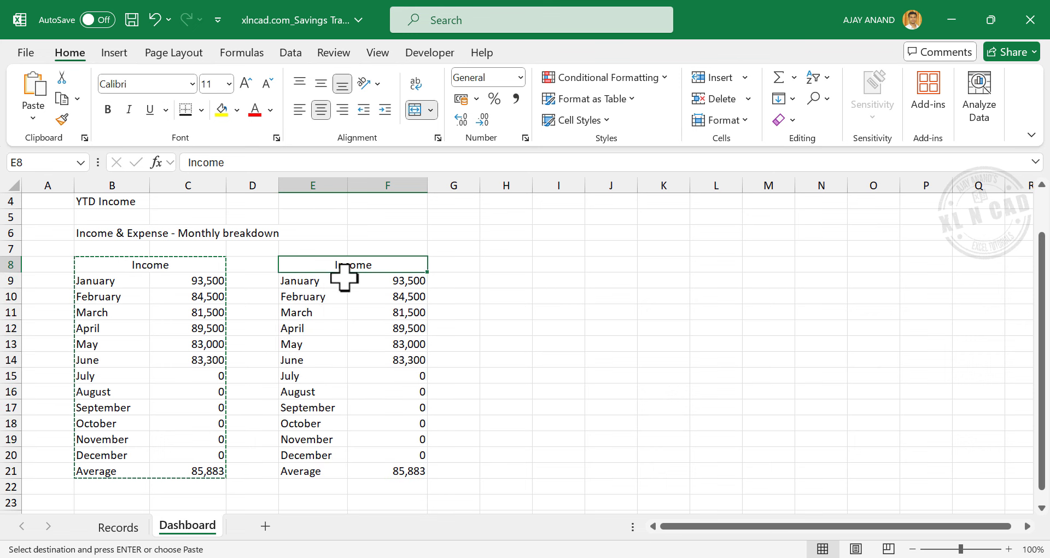
pyautogui.write('Ex')
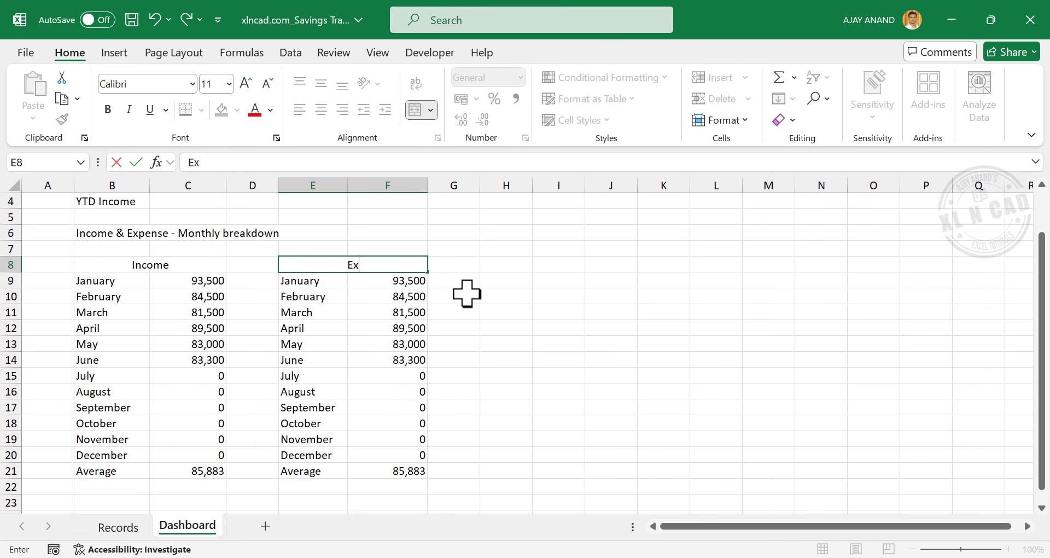
pyautogui.write('pense')
pyautogui.press('Return')
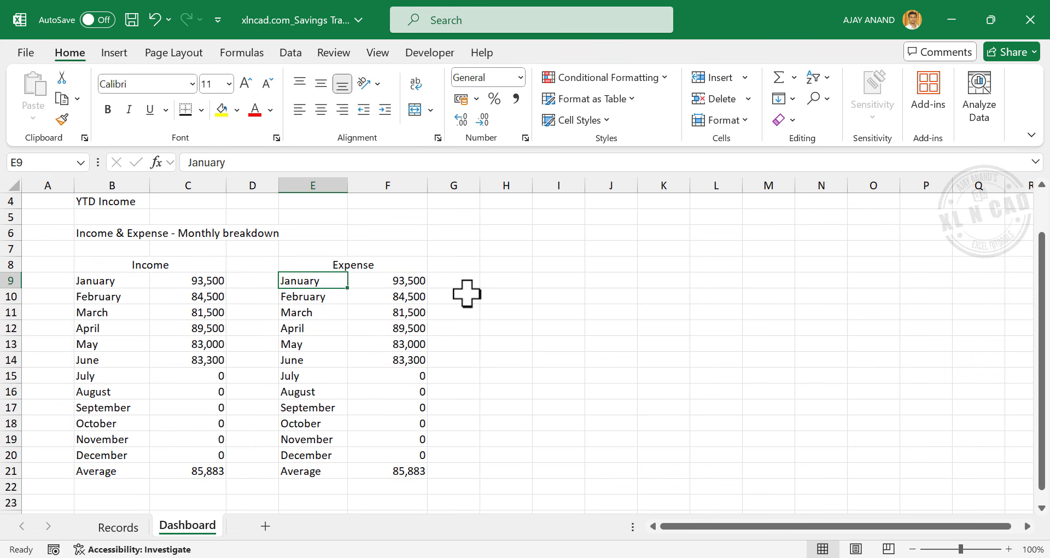
# Change the category criterion in F9's SUMIFS formula to "Expense" and fill the formula down through December in F20.
pyautogui.click(394, 281)
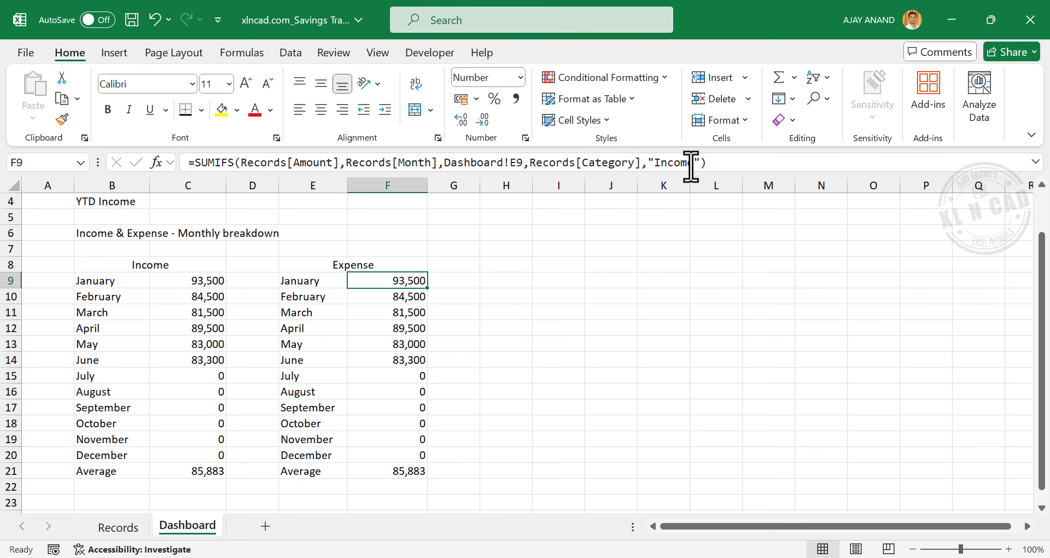
pyautogui.moveTo(659, 163); pyautogui.dragTo(696, 162)
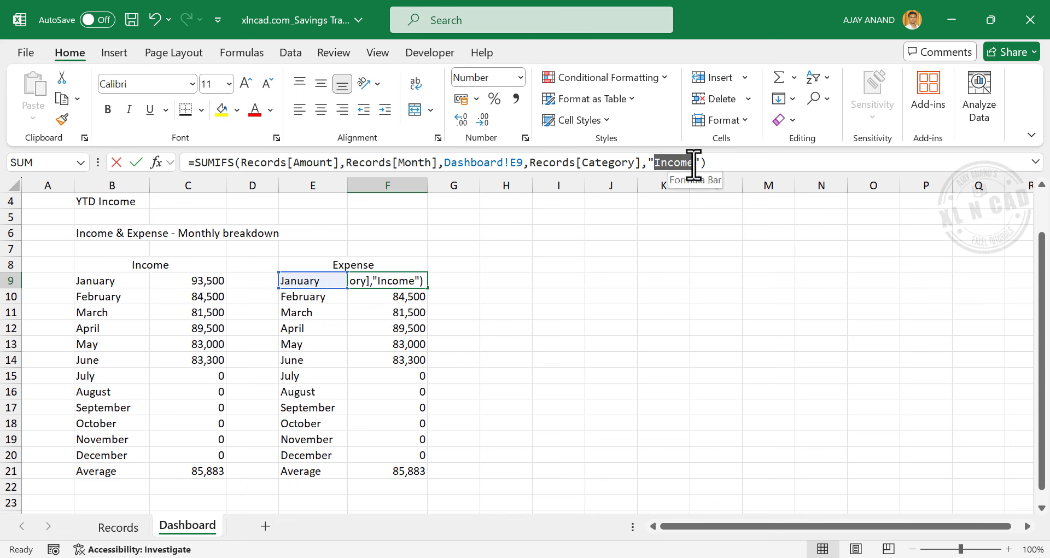
pyautogui.write('Expens')
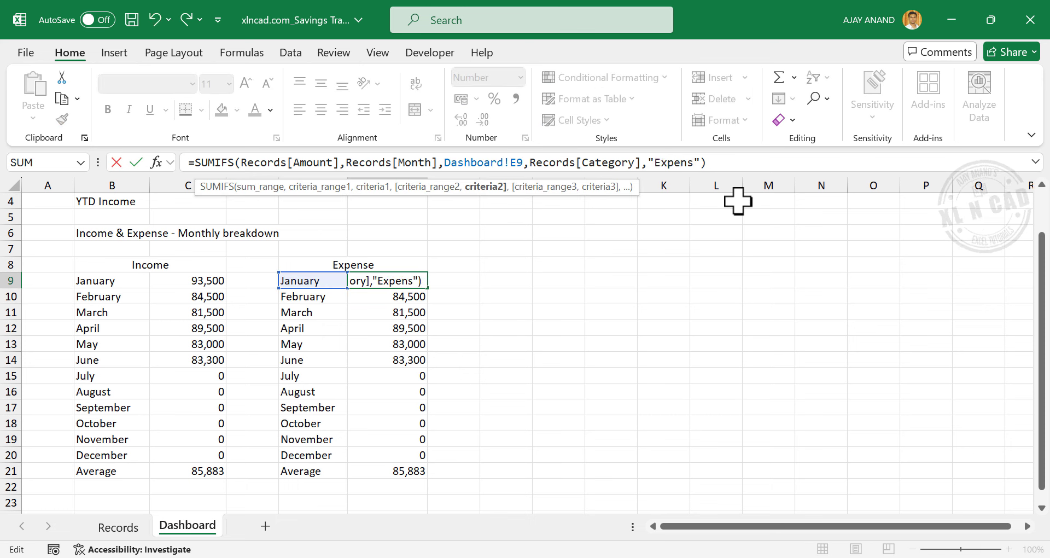
pyautogui.write('e')
pyautogui.press('Return')
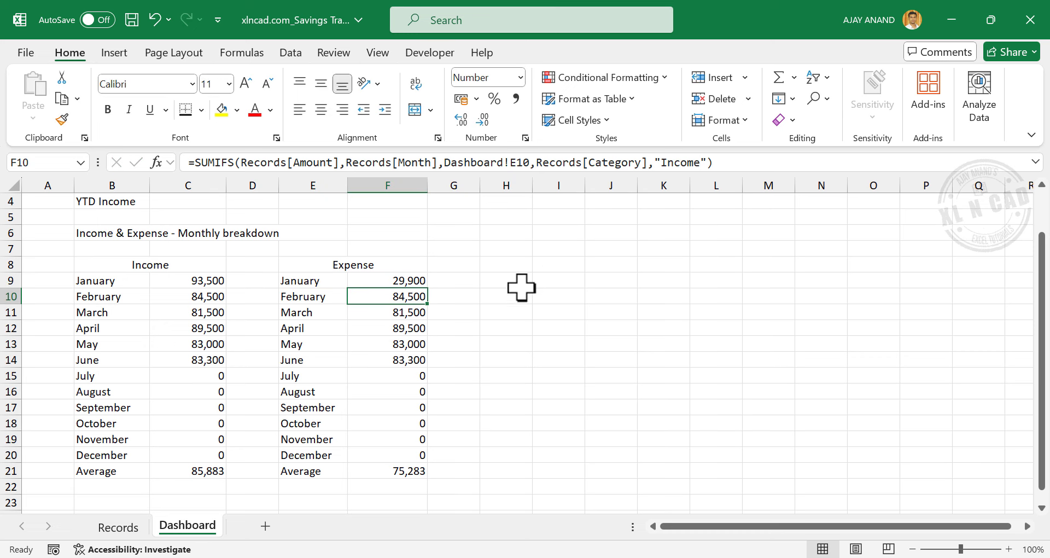
pyautogui.click(409, 282)
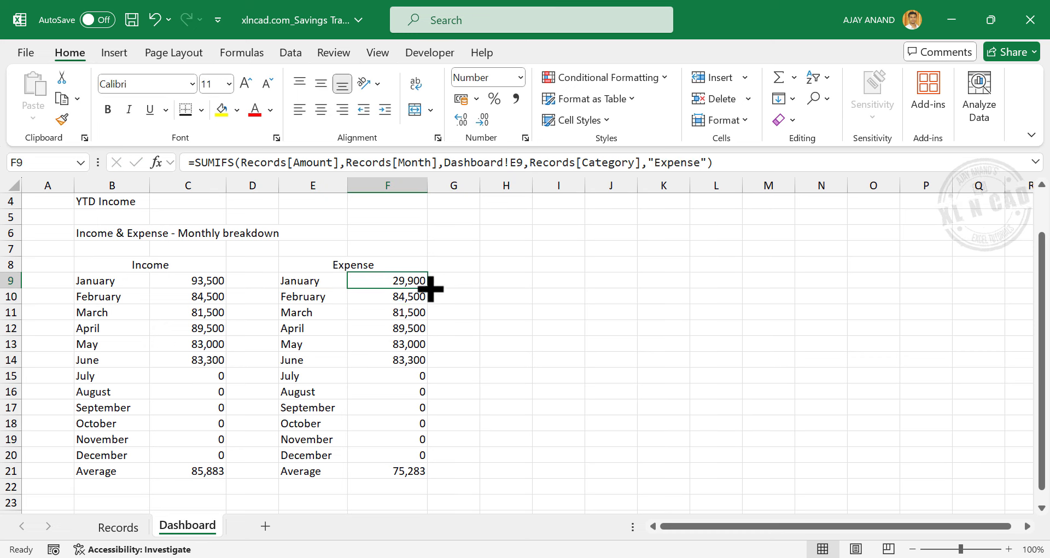
pyautogui.moveTo(430, 288); pyautogui.dragTo(445, 447)
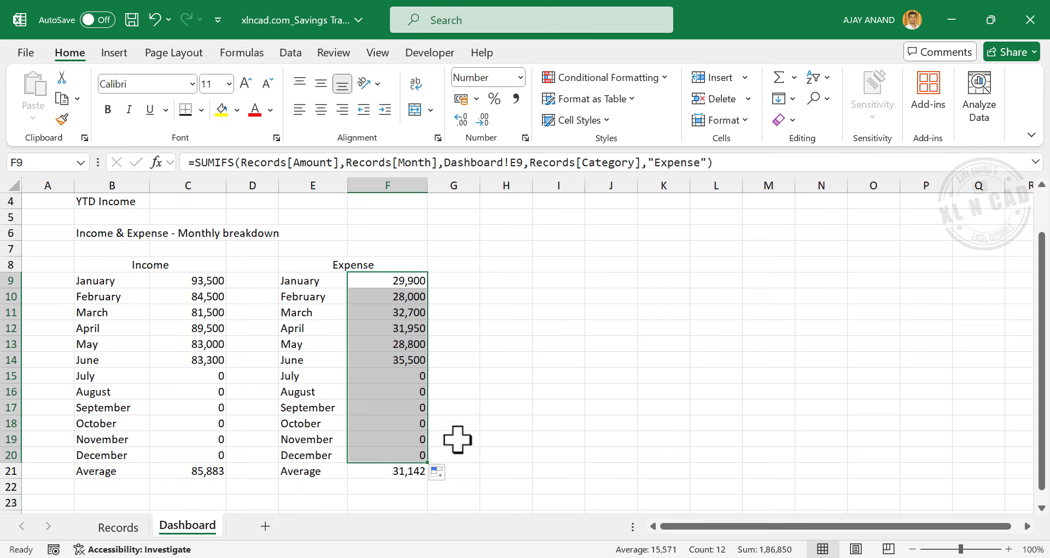
# Filter the table on the Records sheet to show only the March entries.
pyautogui.click(411, 360)
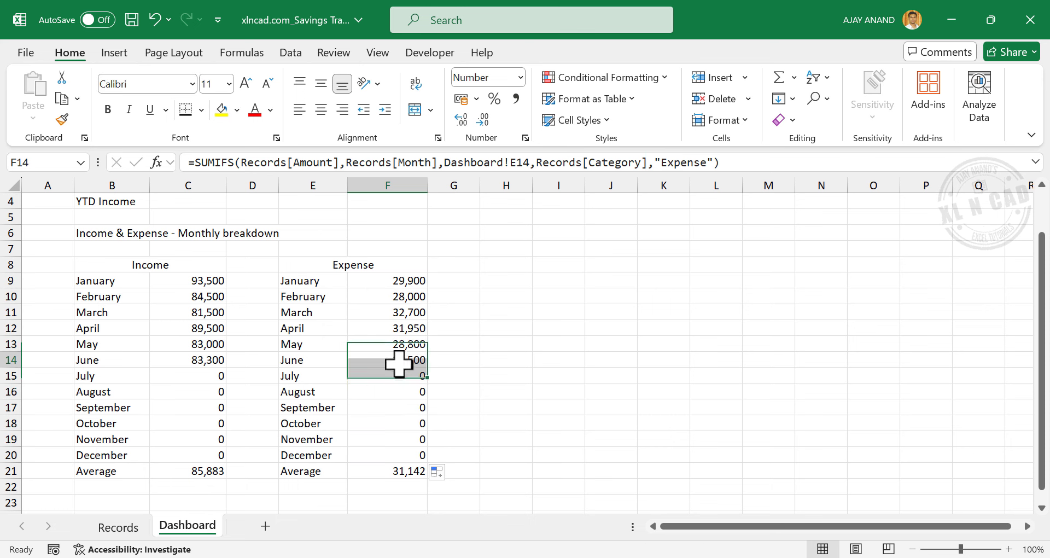
pyautogui.click(385, 313)
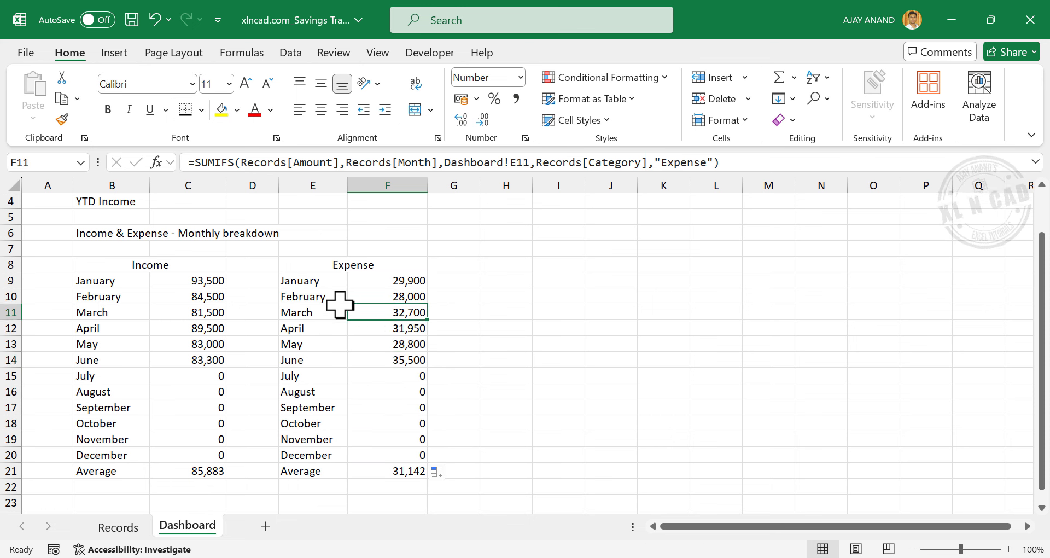
pyautogui.click(137, 526)
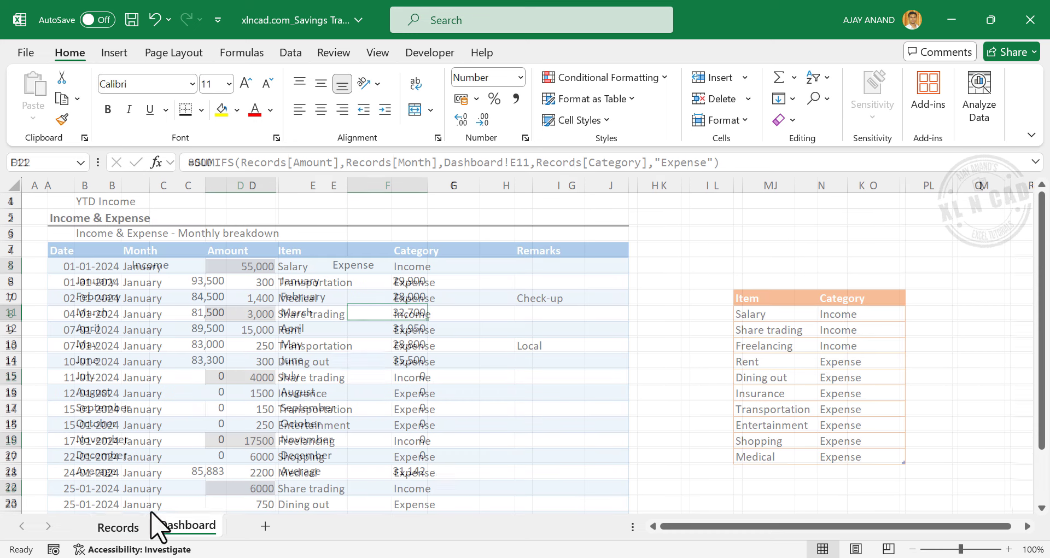
pyautogui.click(363, 358)
pyautogui.scroll(-12, 194, 357)
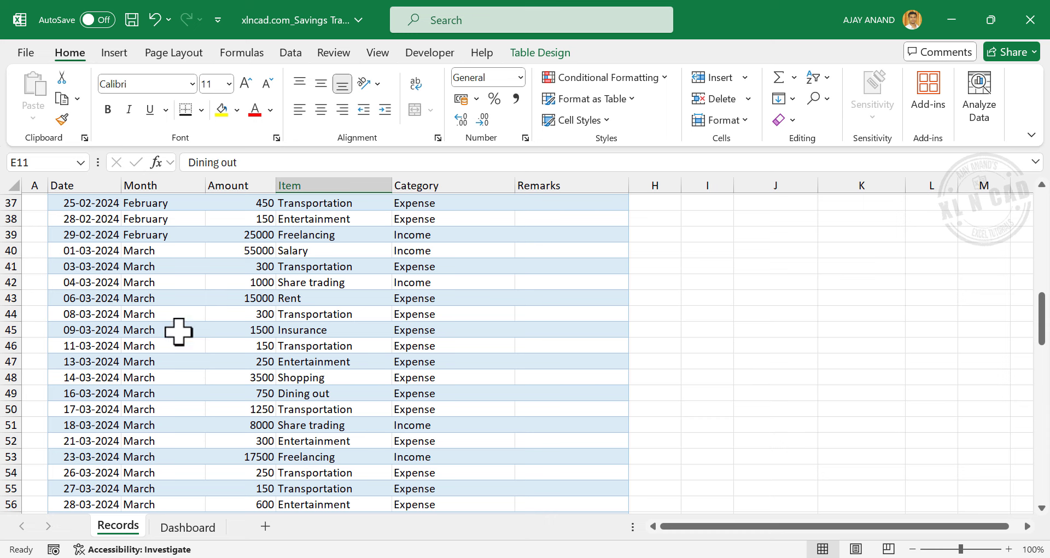
pyautogui.rightClick(179, 332)
pyautogui.moveTo(266, 364)
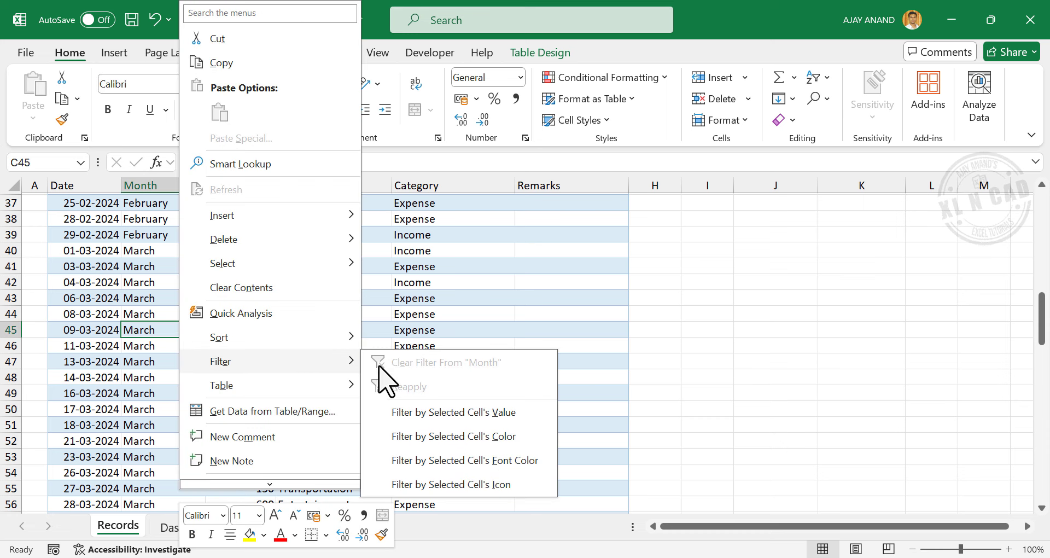
pyautogui.click(473, 416)
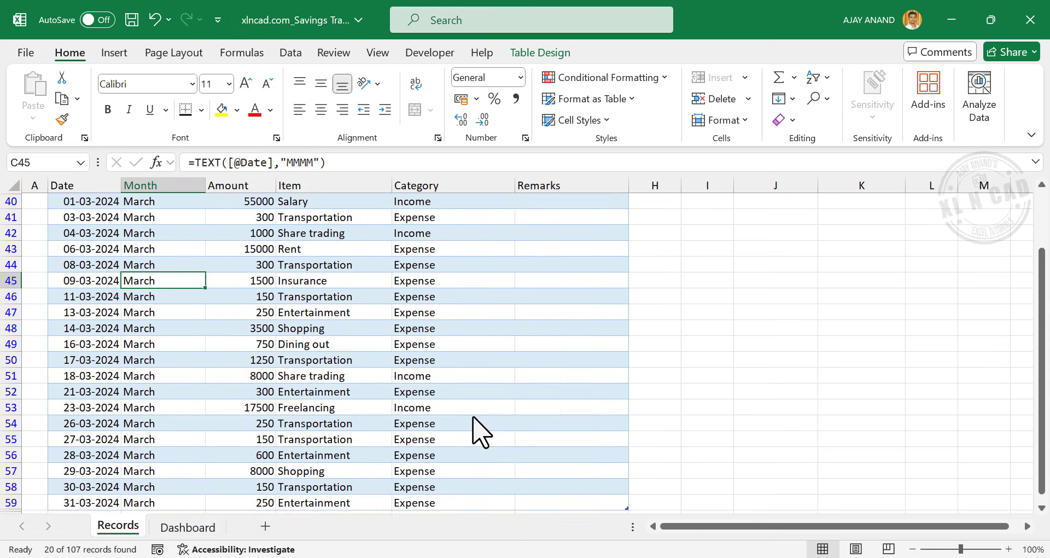
# Narrow the March records to the Expense category and compare the sum of their amounts with March's expense on the Dashboard sheet.
pyautogui.scroll(3, 181, 347)
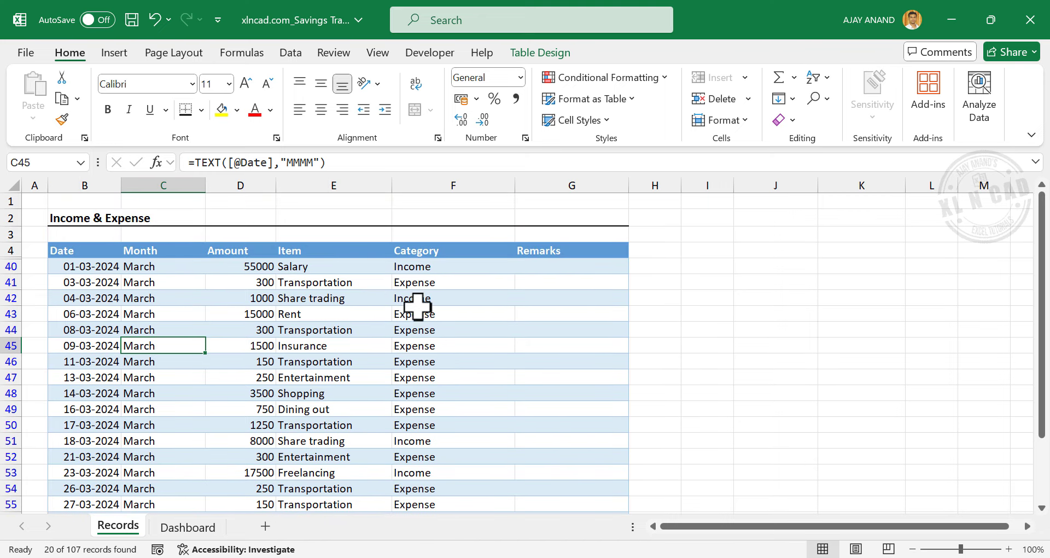
pyautogui.rightClick(463, 317)
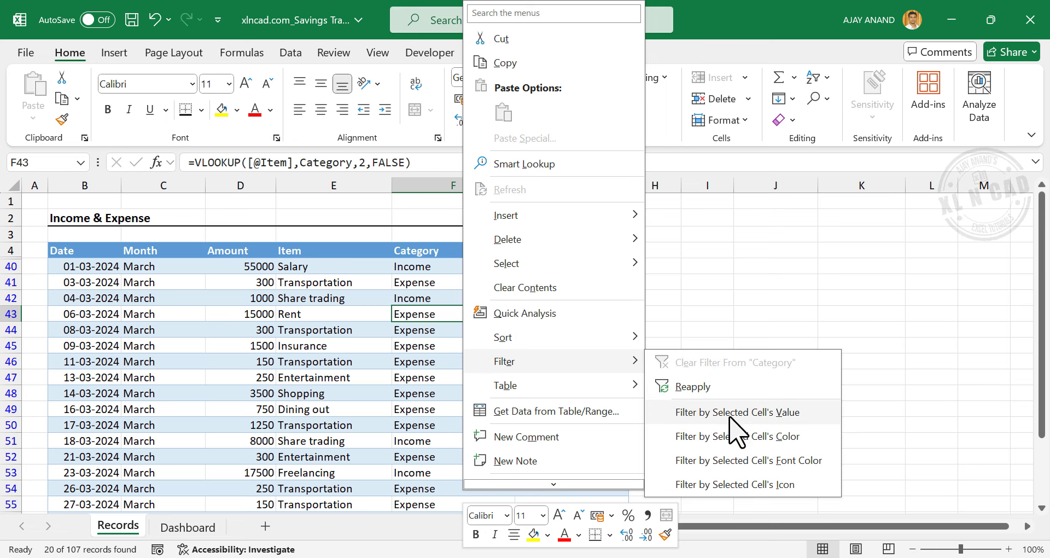
pyautogui.click(731, 413)
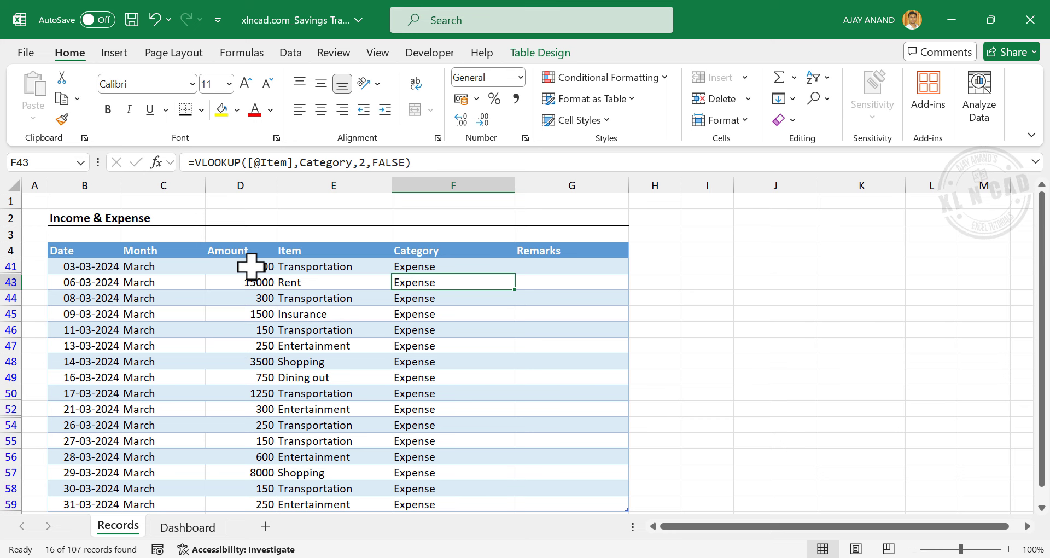
pyautogui.moveTo(253, 266); pyautogui.dragTo(268, 455)
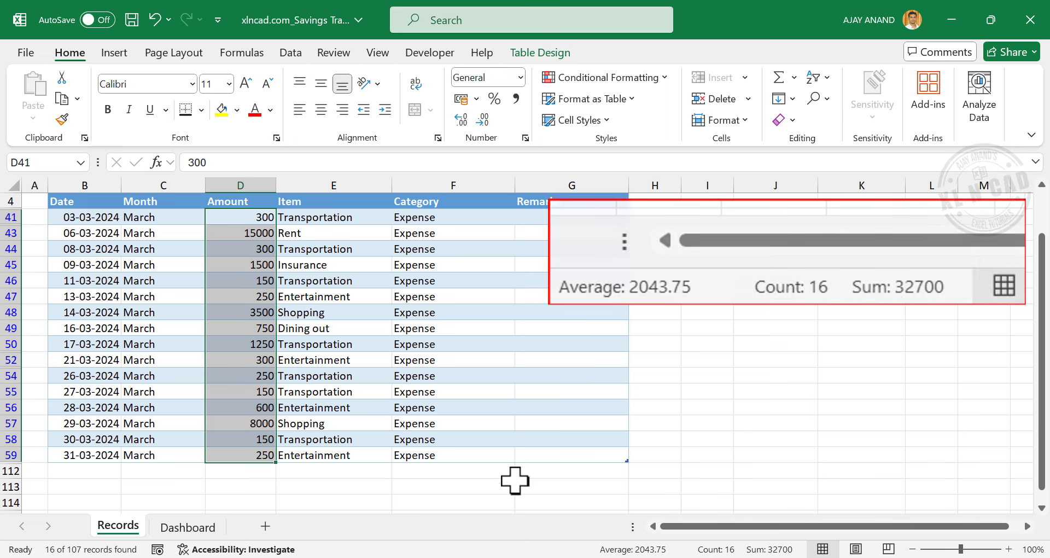
pyautogui.click(218, 526)
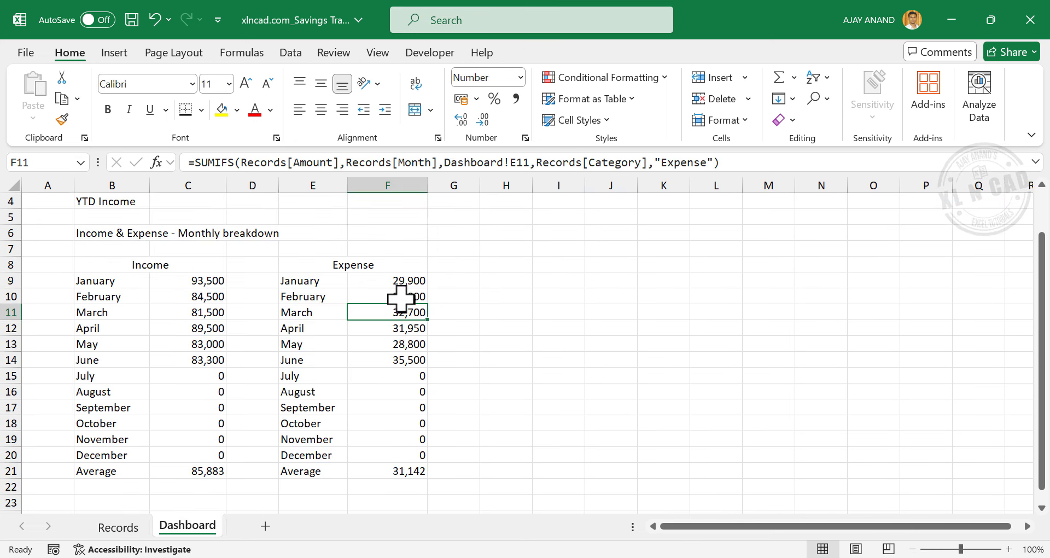
# Turn off filtering on the Records table so all entries are shown.
pyautogui.click(131, 527)
pyautogui.scroll(1, 279, 391)
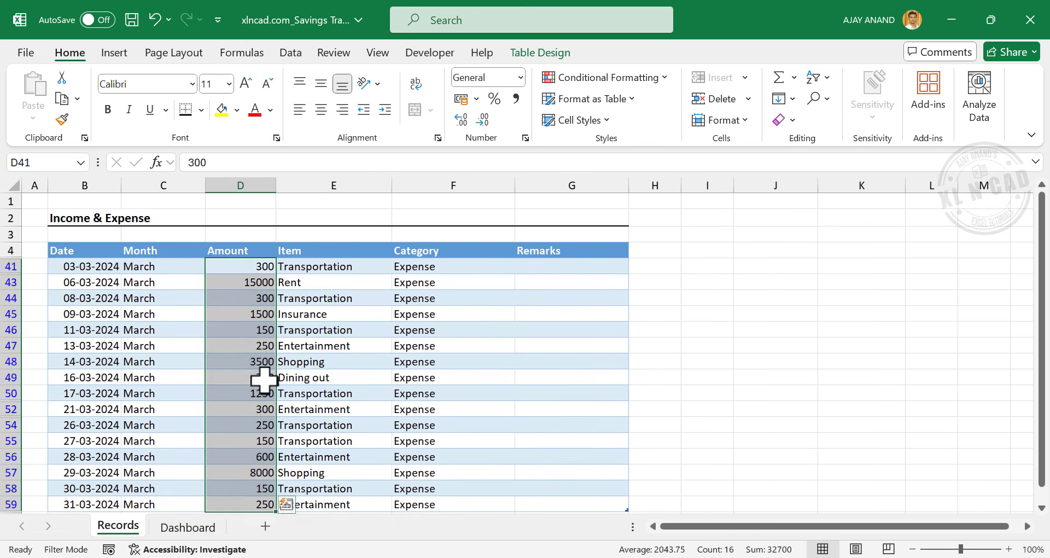
pyautogui.click(292, 54)
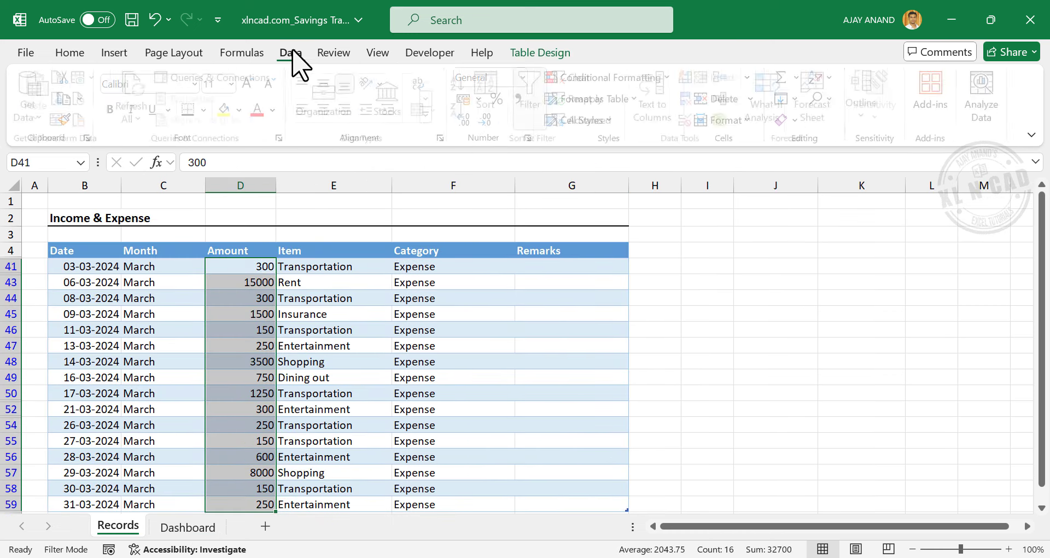
pyautogui.click(537, 116)
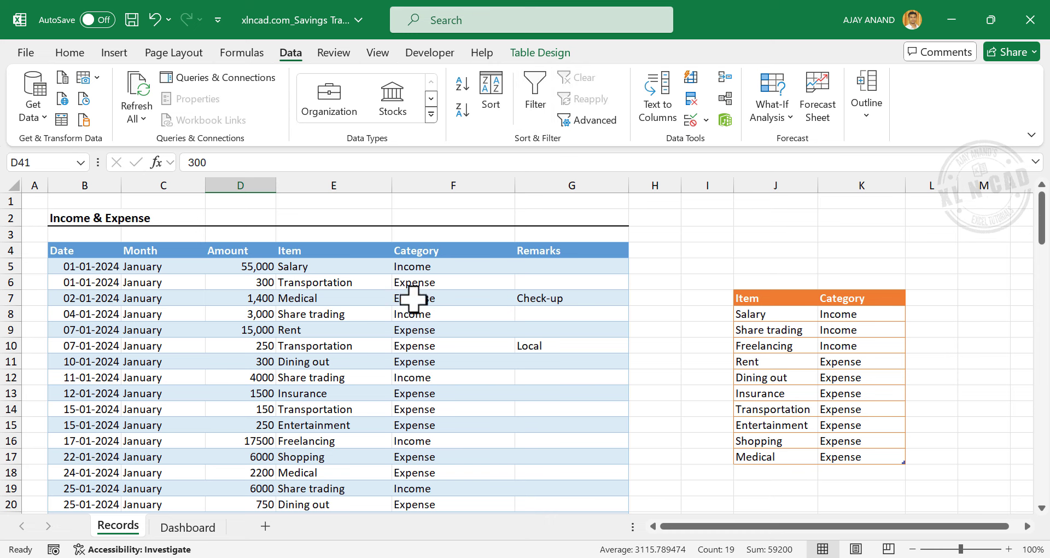
# Copy the Expense table on the Dashboard sheet to H8, and widen columns H and I to fit the month names.
pyautogui.click(204, 527)
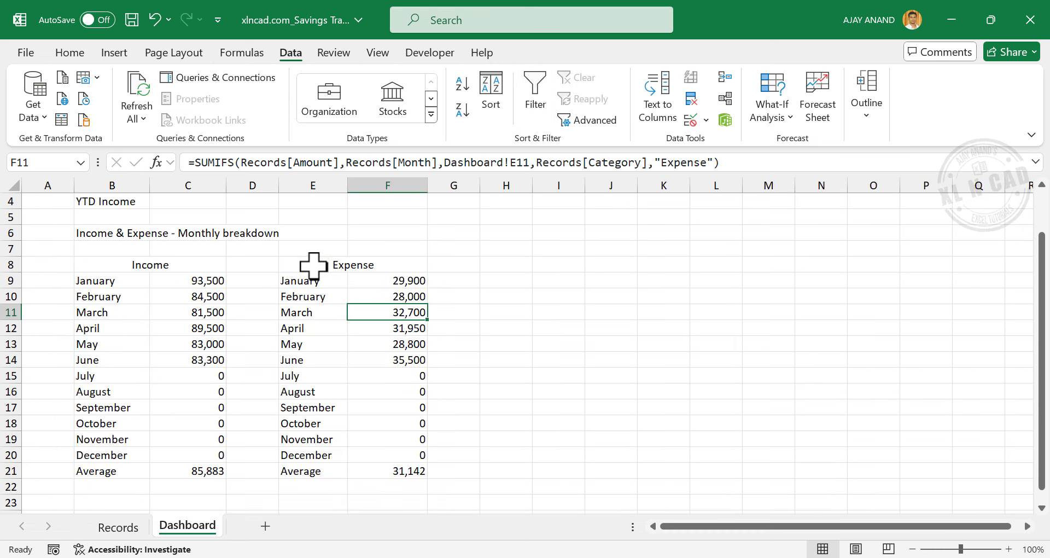
pyautogui.moveTo(312, 264); pyautogui.dragTo(413, 473)
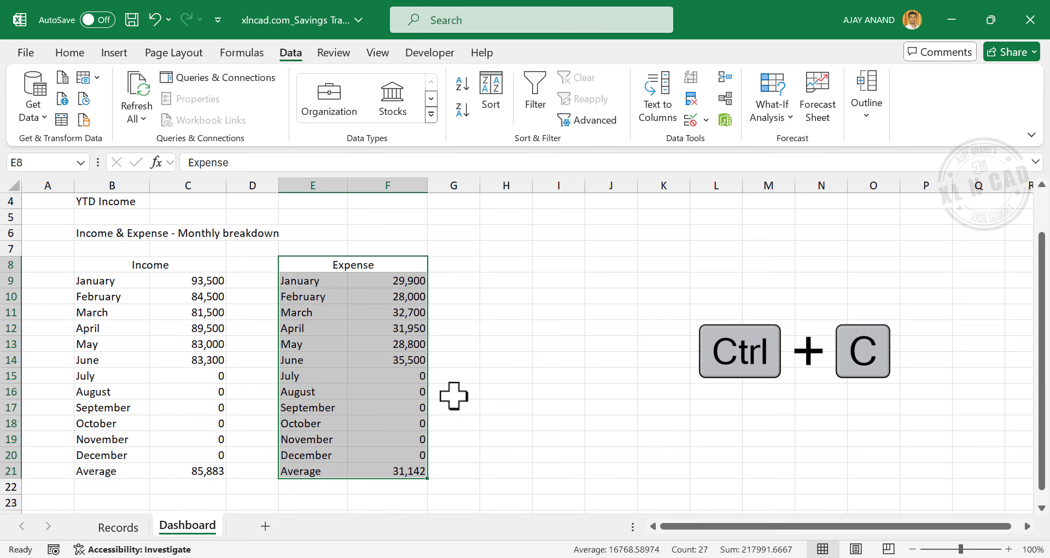
pyautogui.hotkey('ctrl', 'c')
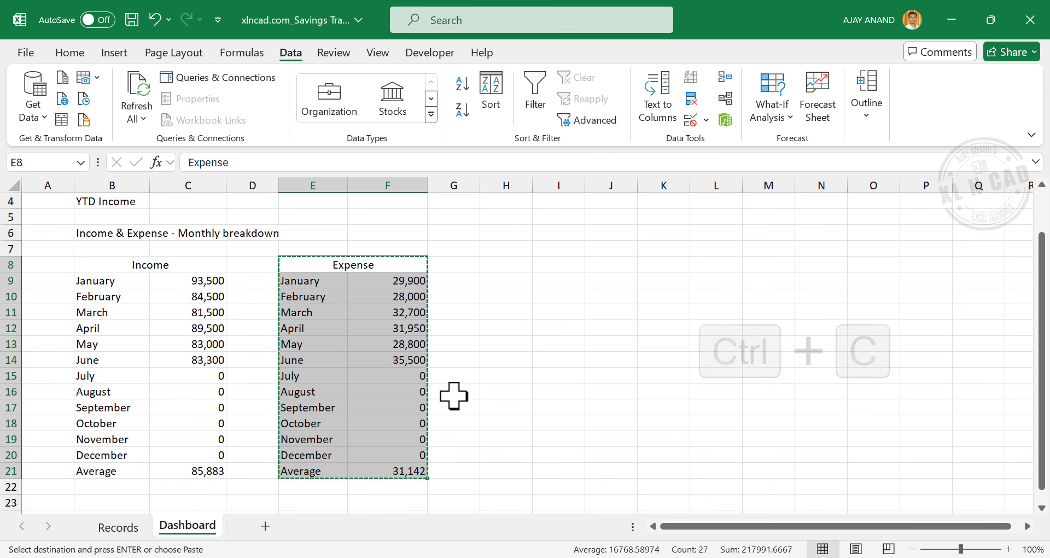
pyautogui.click(510, 265)
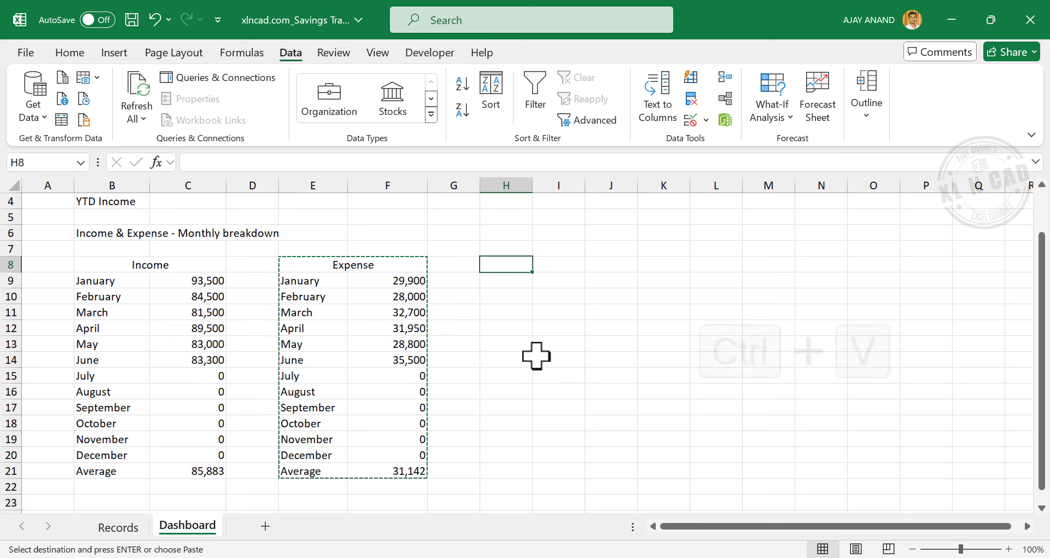
pyautogui.hotkey('ctrl', 'v')
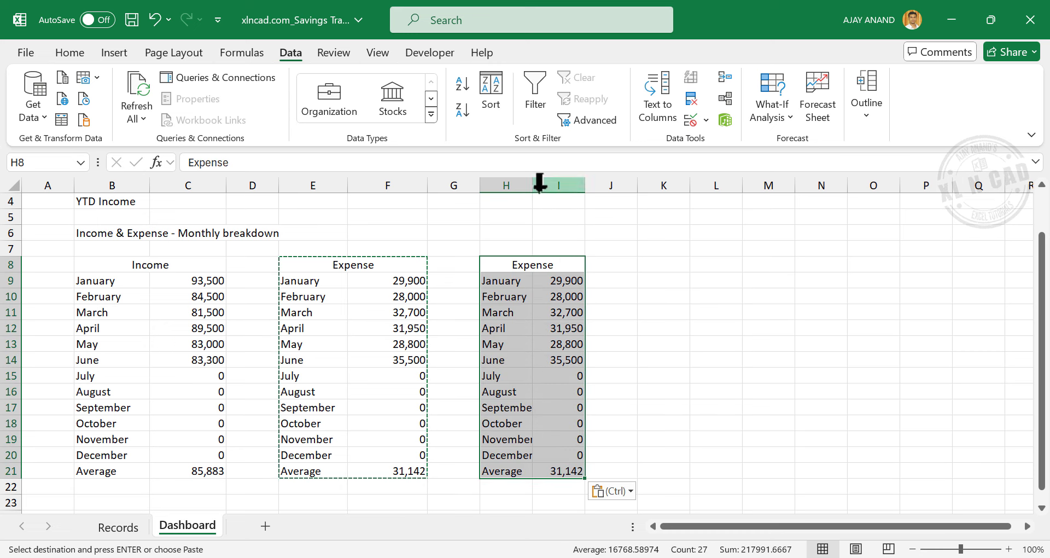
pyautogui.moveTo(533, 186); pyautogui.dragTo(654, 186)
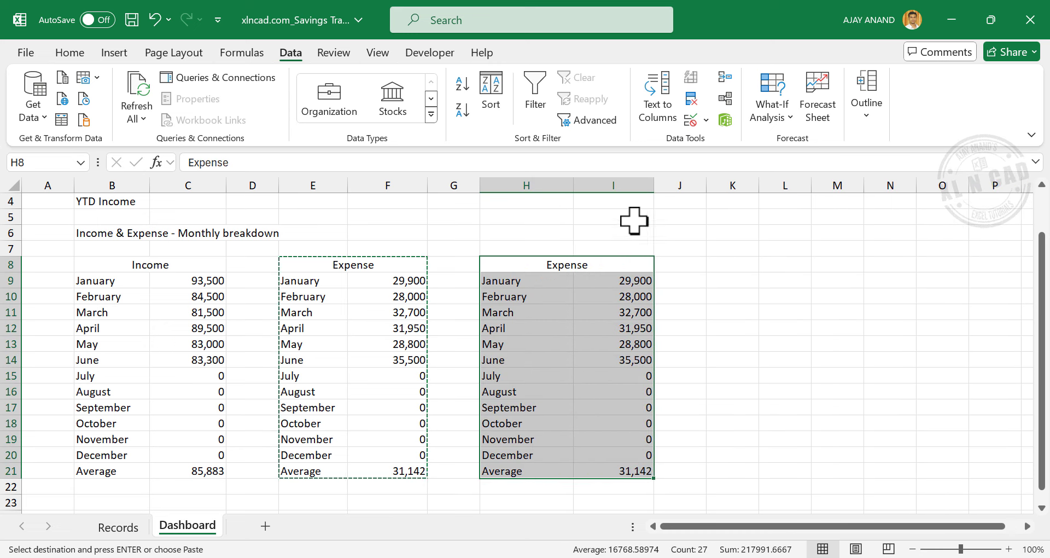
# Change the heading of the copied table in H8 to Savings.
pyautogui.click(572, 264)
pyautogui.write('Saving')
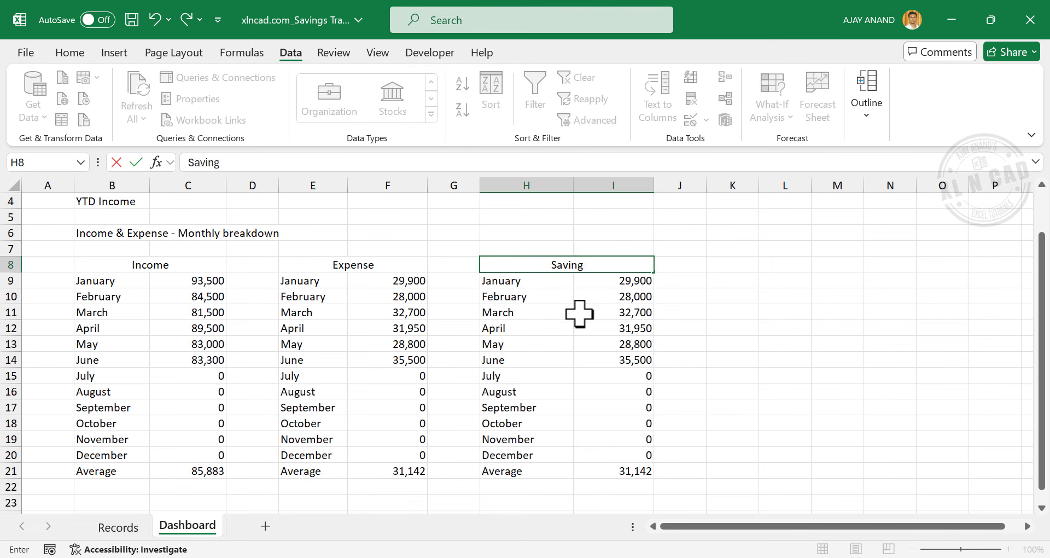
pyautogui.write('s')
pyautogui.press('Return')
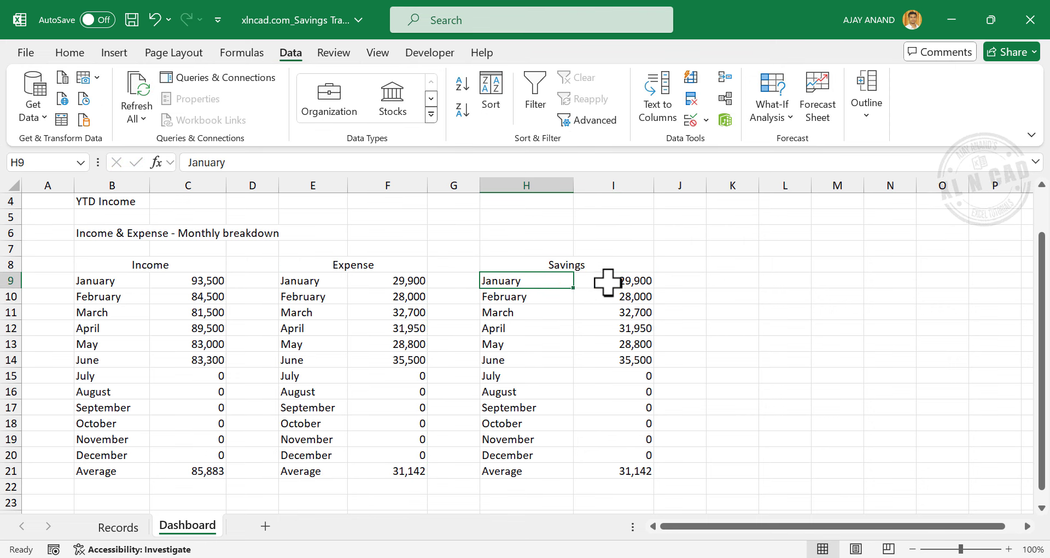
# Clear the copied amounts in I9:I20 of the Savings table and calculate January's savings in I9 with =C9-F9.
pyautogui.moveTo(609, 280); pyautogui.dragTo(621, 451)
pyautogui.press('Delete')
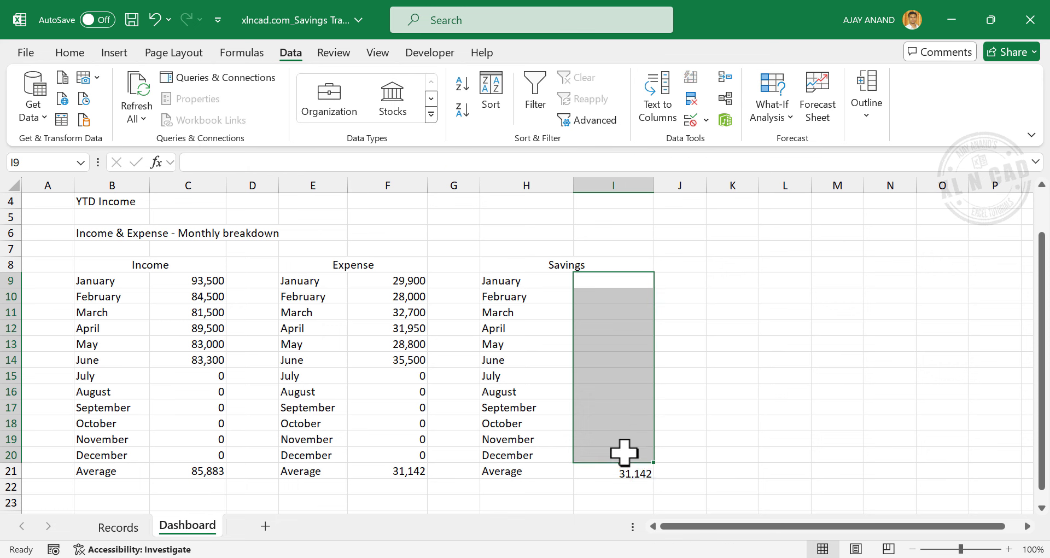
pyautogui.click(624, 281)
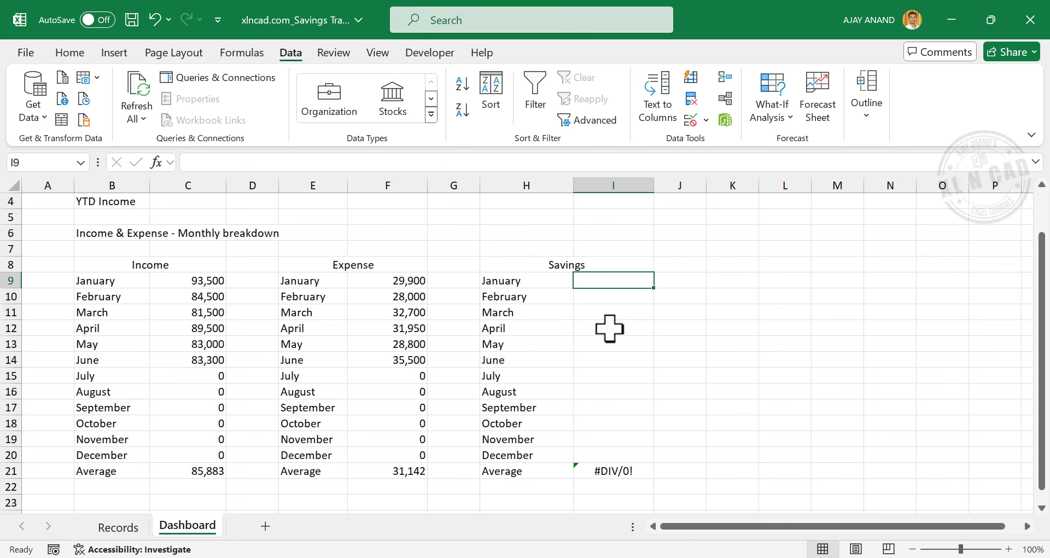
pyautogui.write('=')
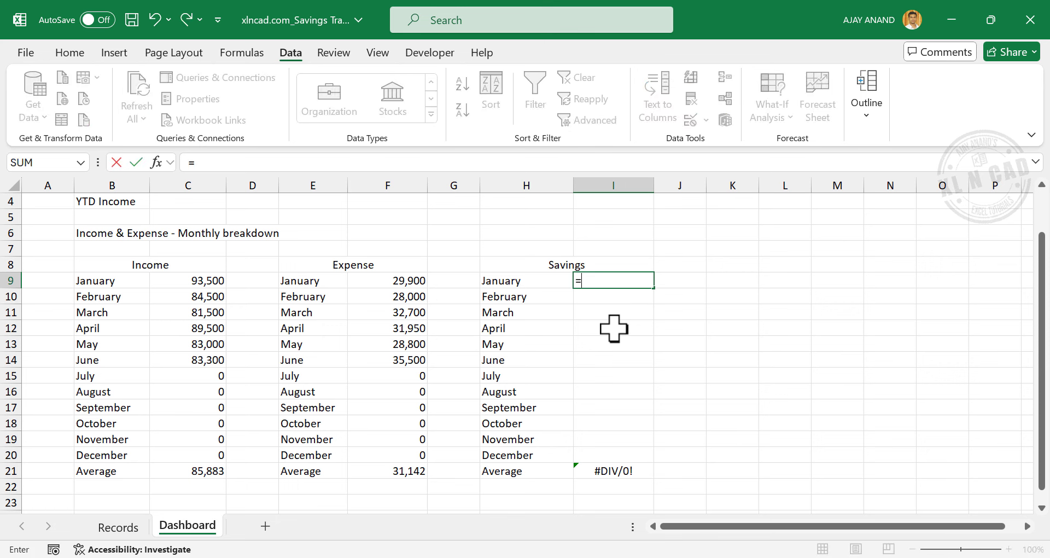
pyautogui.click(178, 281)
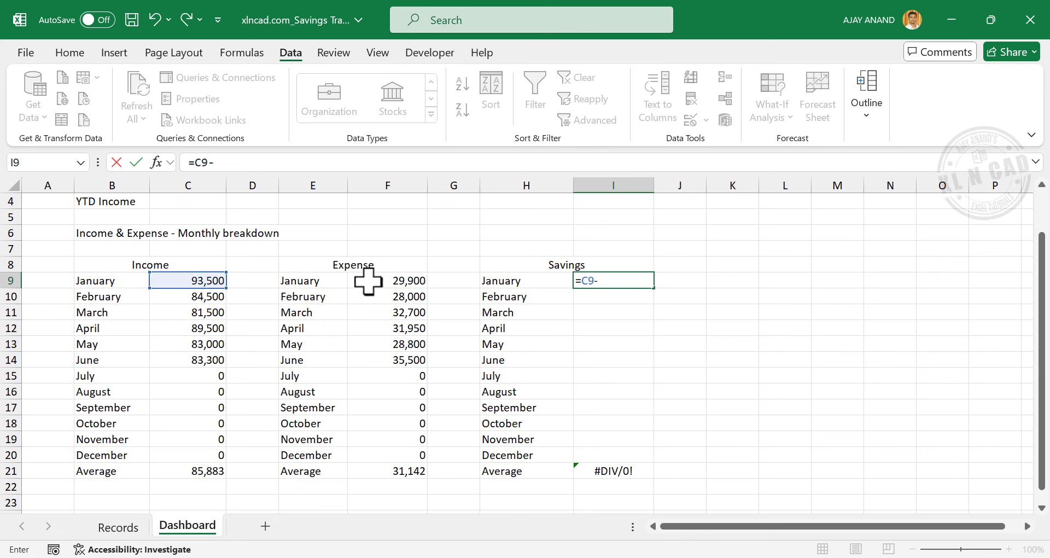
pyautogui.click(369, 281)
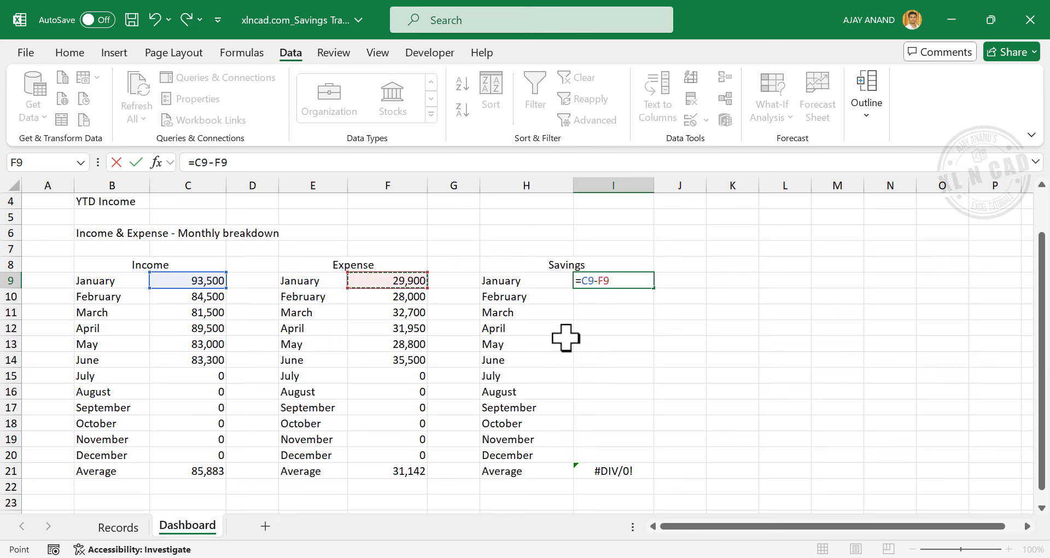
pyautogui.press('Return')
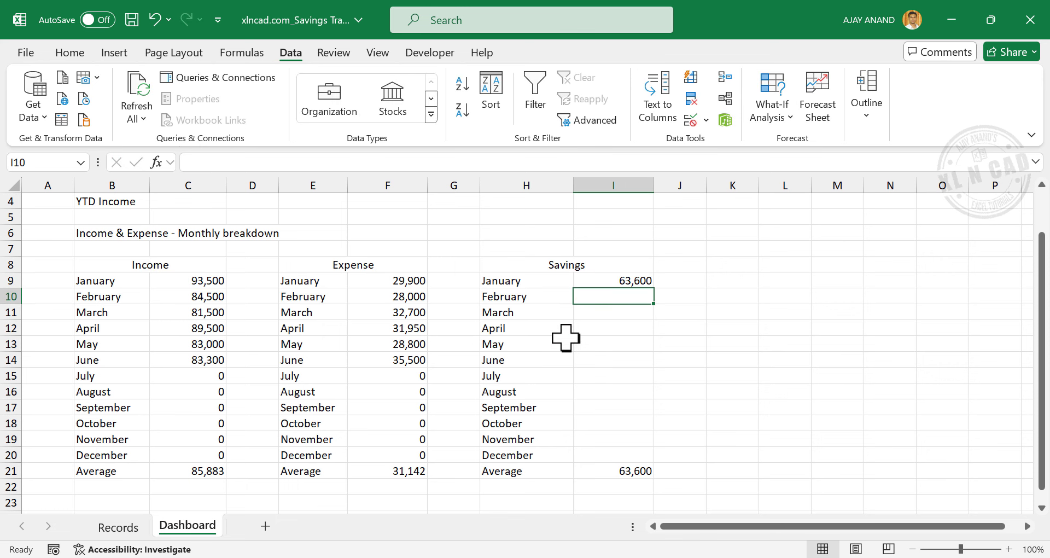
# Fill January's savings formula down through December in I20.
pyautogui.click(641, 281)
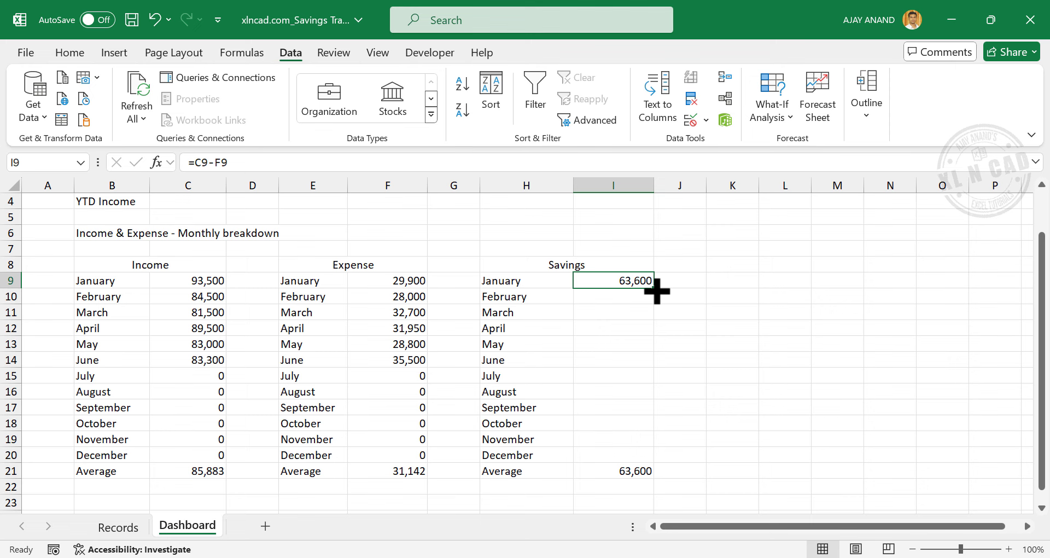
pyautogui.moveTo(657, 291); pyautogui.dragTo(657, 459)
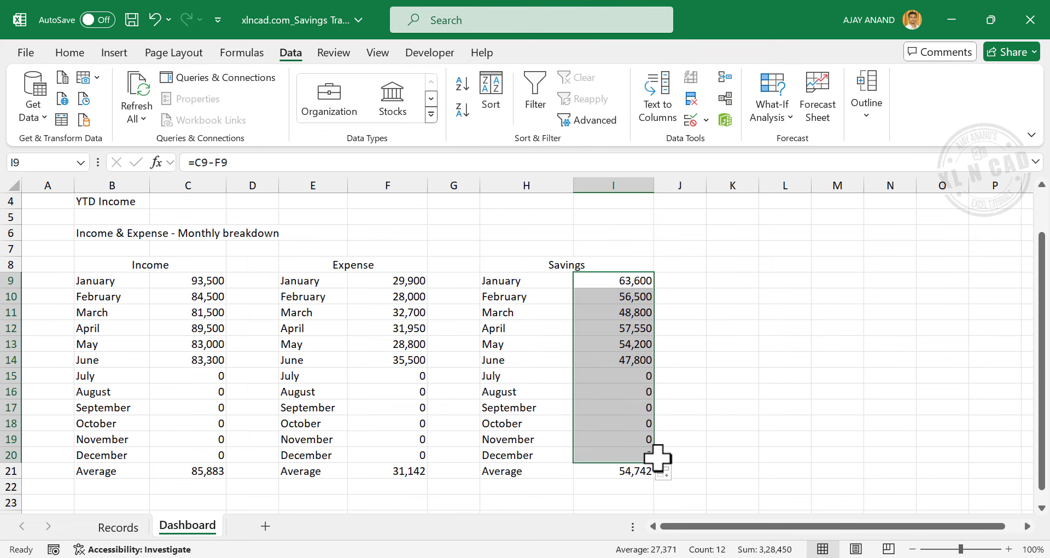
pyautogui.click(740, 390)
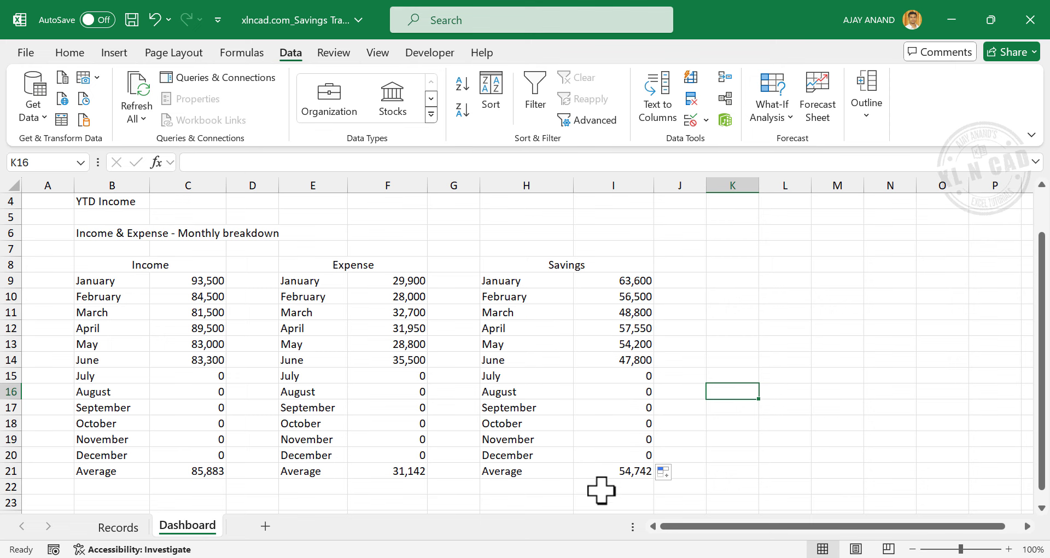
# Calculate the YTD Income in C4 with =SUM(C9:C20).
pyautogui.scroll(1, 350, 383)
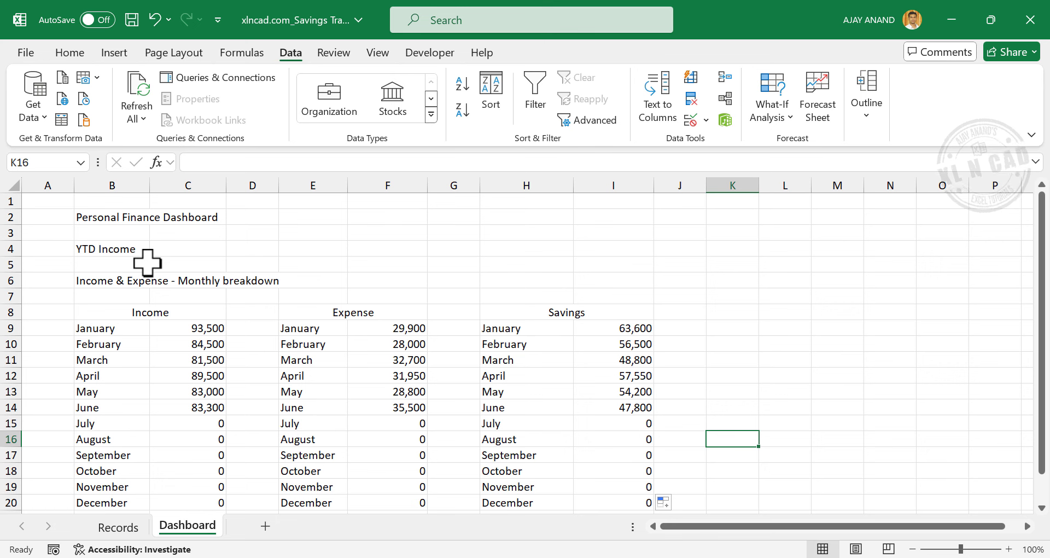
pyautogui.click(200, 250)
pyautogui.write('=')
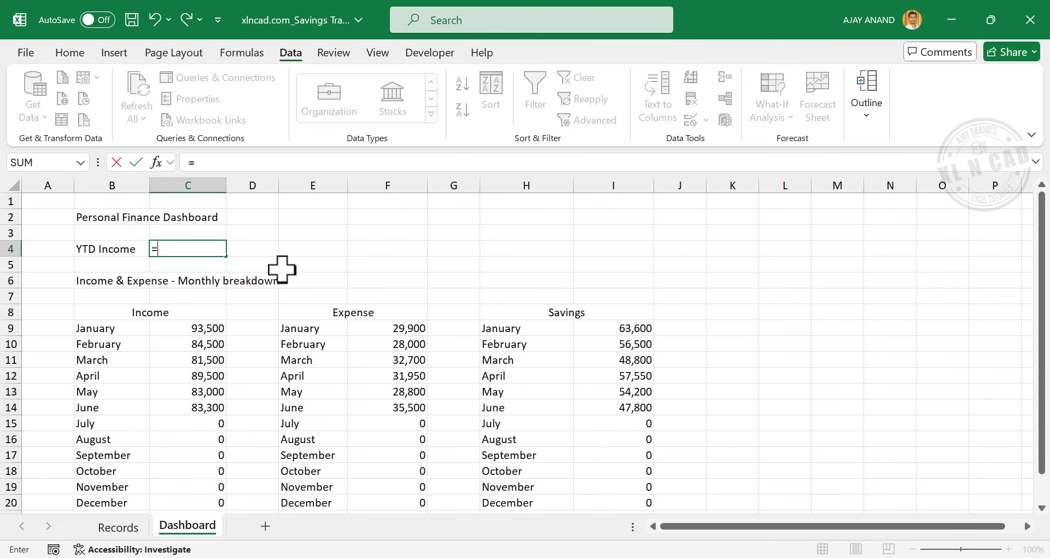
pyautogui.write('SUM')
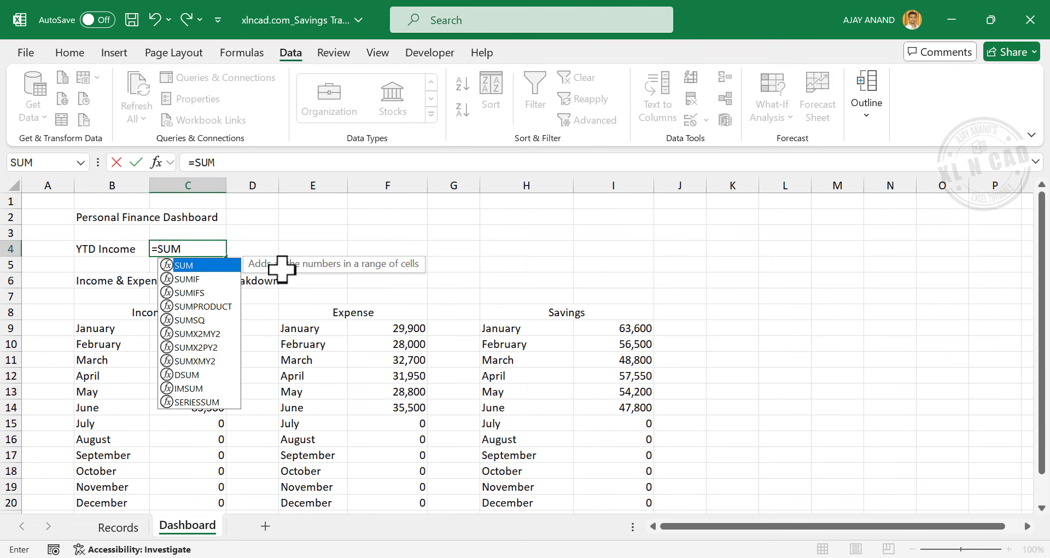
pyautogui.write('(')
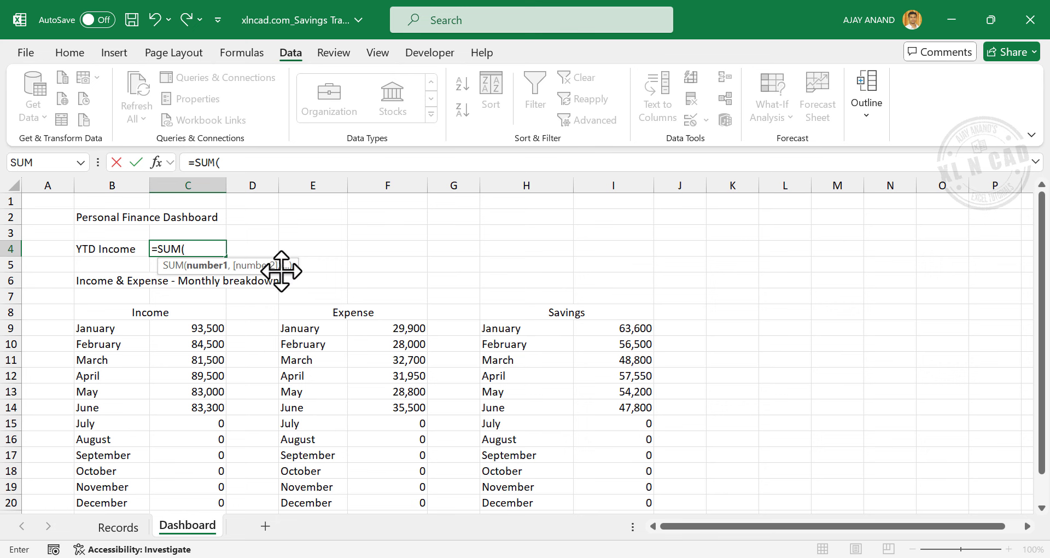
pyautogui.moveTo(189, 331); pyautogui.dragTo(196, 497)
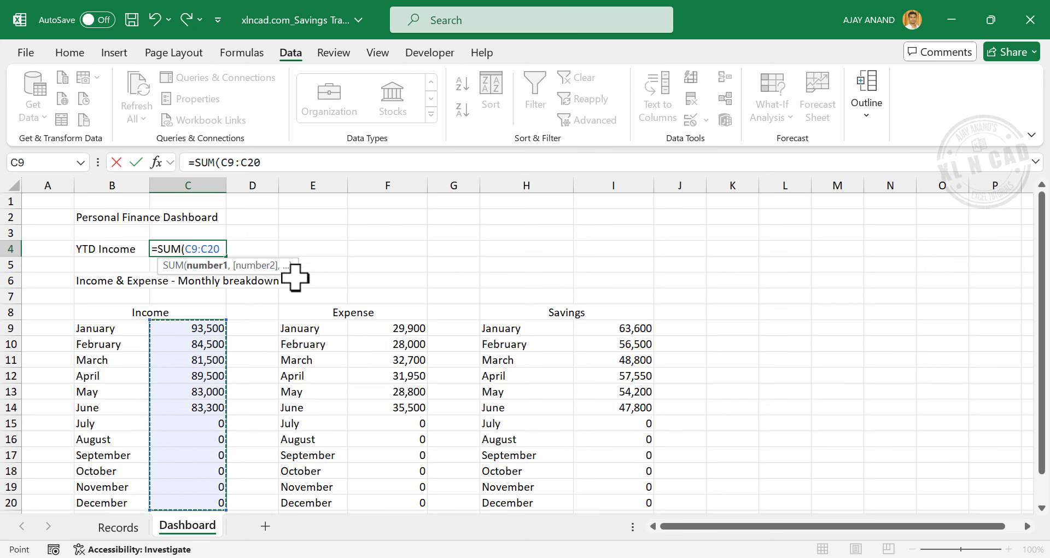
pyautogui.write(')')
pyautogui.press('Return')
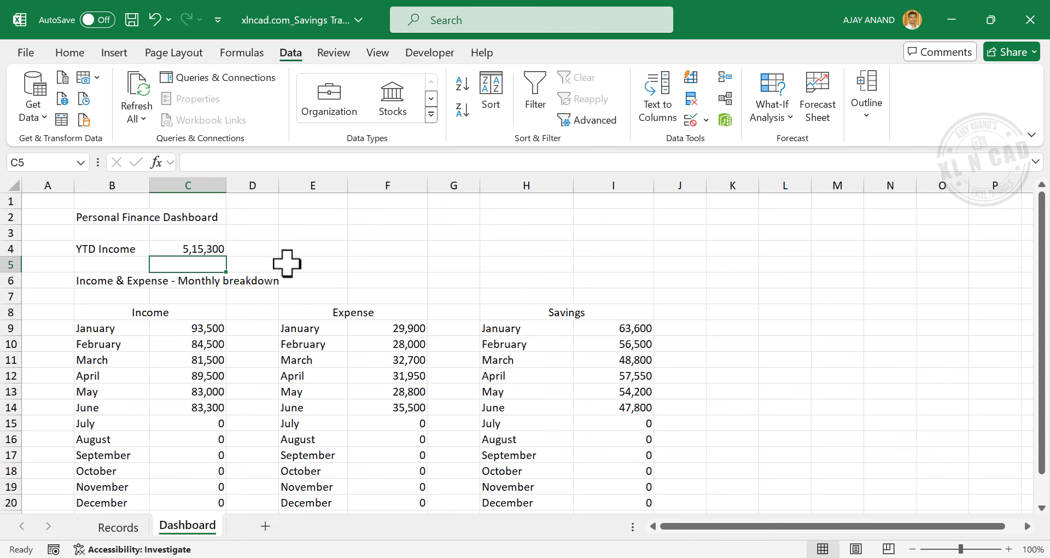
# Enter the label YTD Expense in E4 and total the monthly expenses in F4 with =SUM(F9:F20).
pyautogui.click(312, 249)
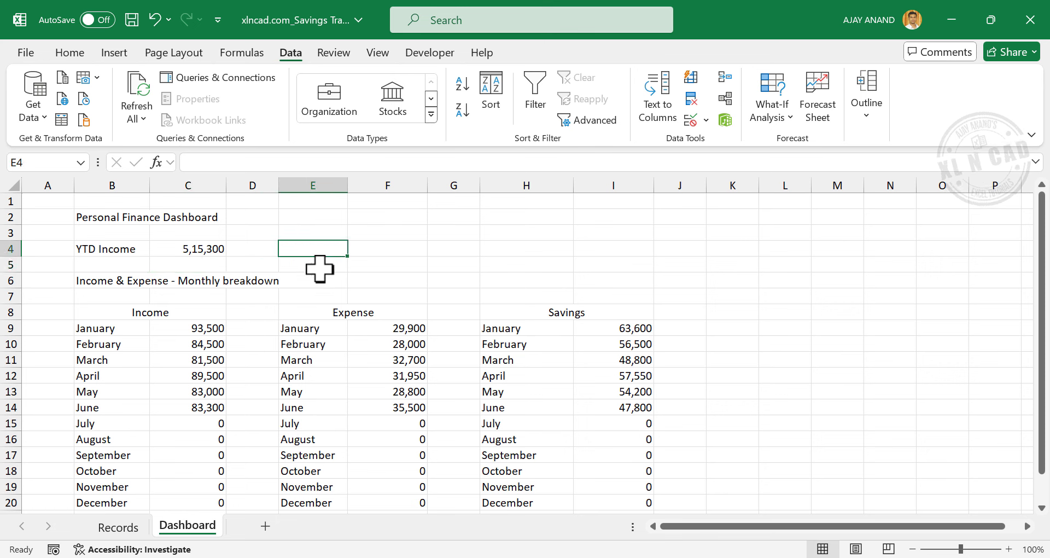
pyautogui.write('YTD Ex')
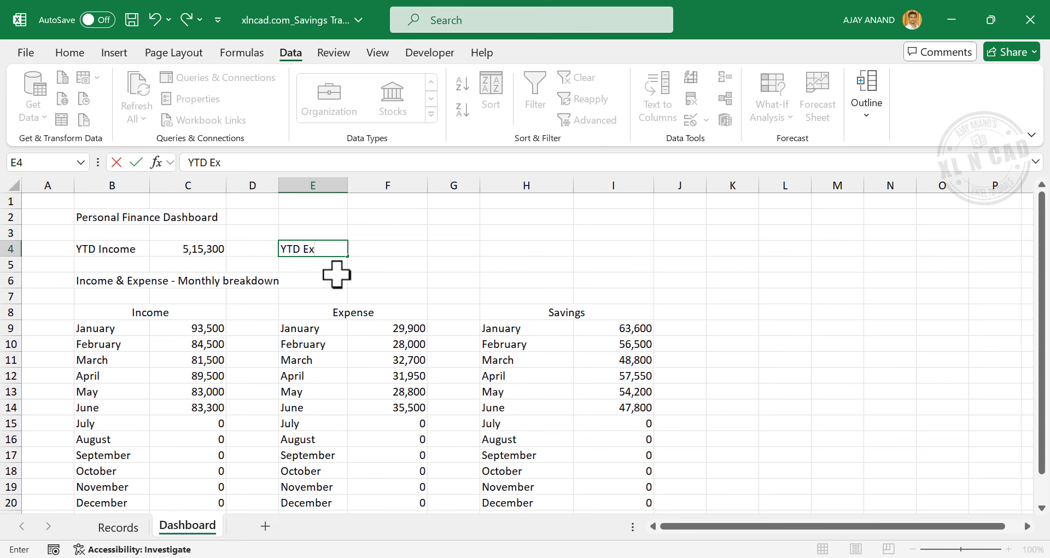
pyautogui.write('pense')
pyautogui.press('Tab')
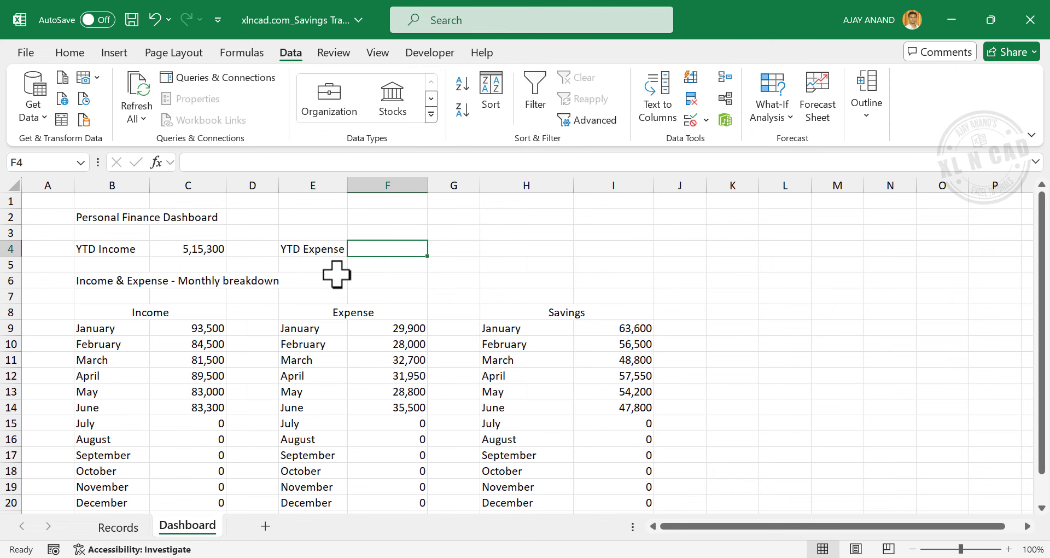
pyautogui.write('=SUM(')
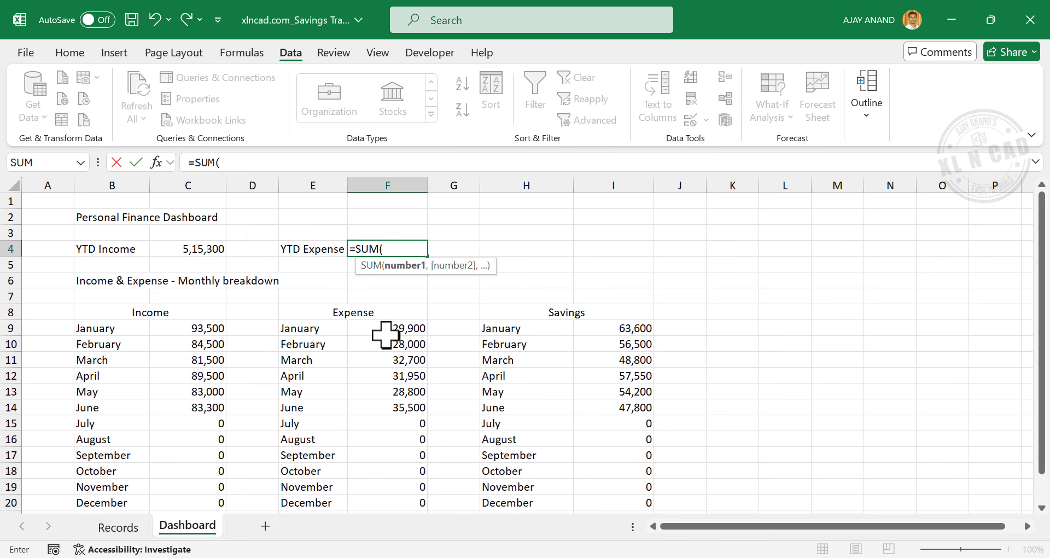
pyautogui.moveTo(396, 327); pyautogui.dragTo(399, 497)
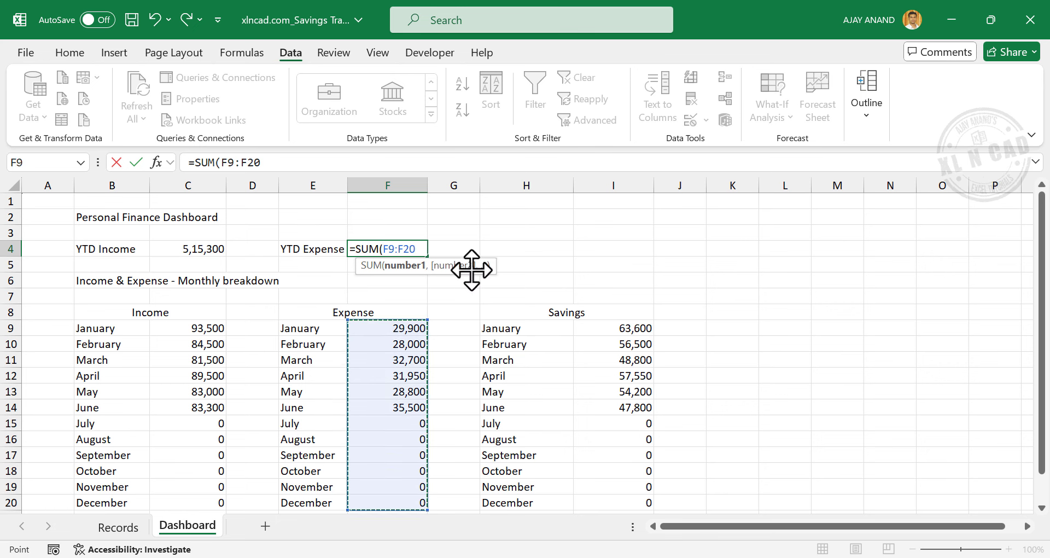
pyautogui.write(')')
pyautogui.press('Return')
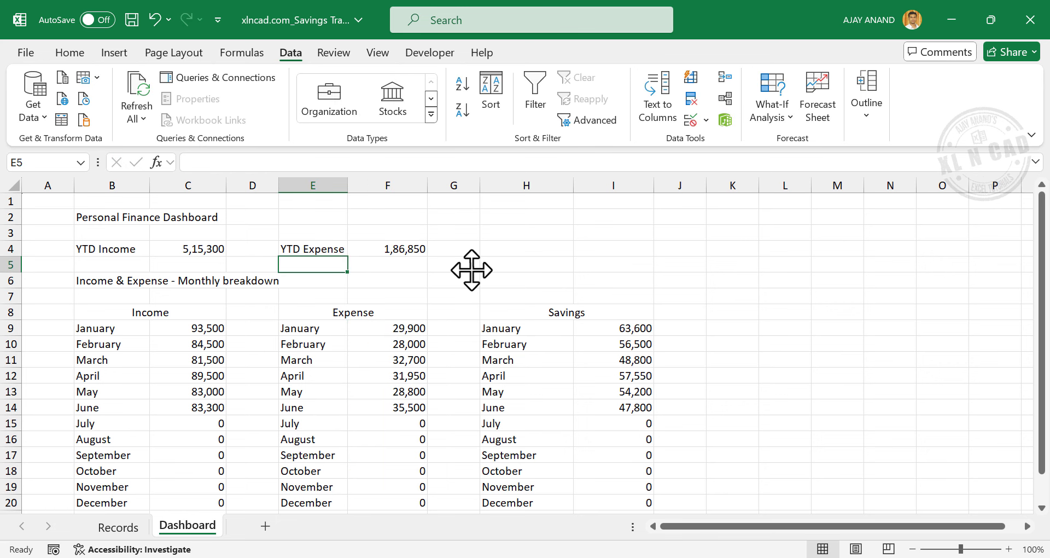
# Enter the label YTD Savings in H4 and total the monthly savings in I4 with =SUM(I9:I20).
pyautogui.click(524, 251)
pyautogui.write('YT')
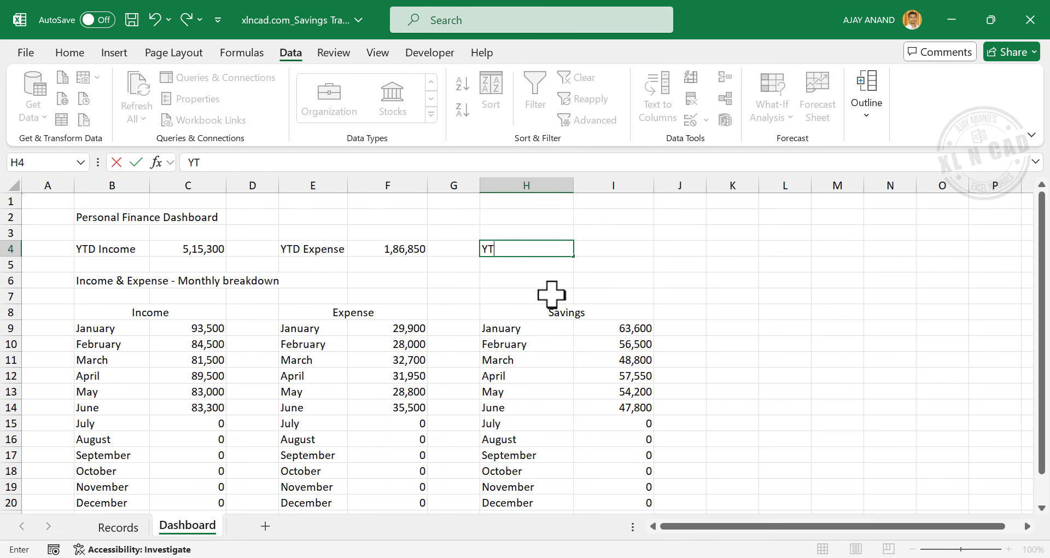
pyautogui.write('D Saving')
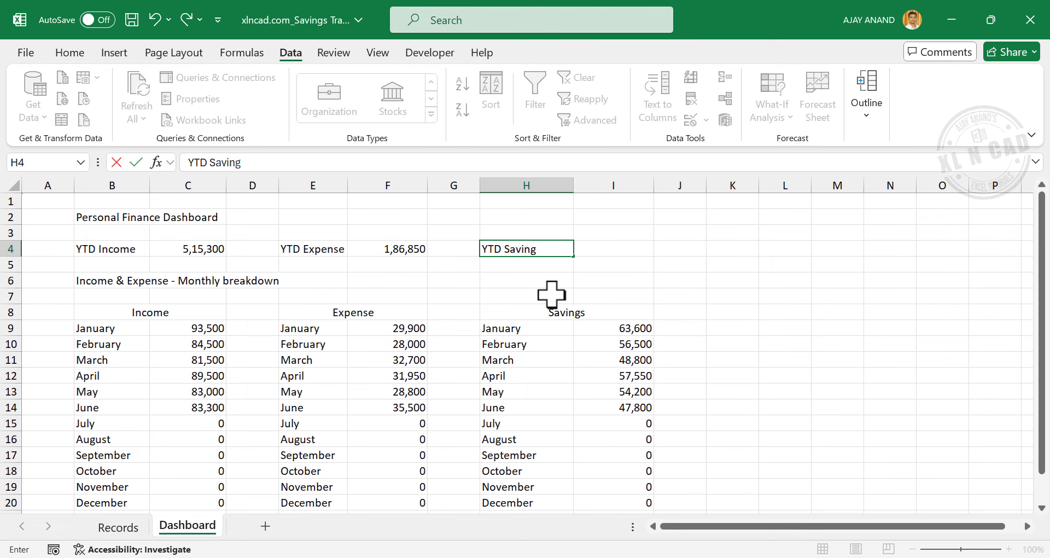
pyautogui.write('s')
pyautogui.press('Tab')
pyautogui.write('=S')
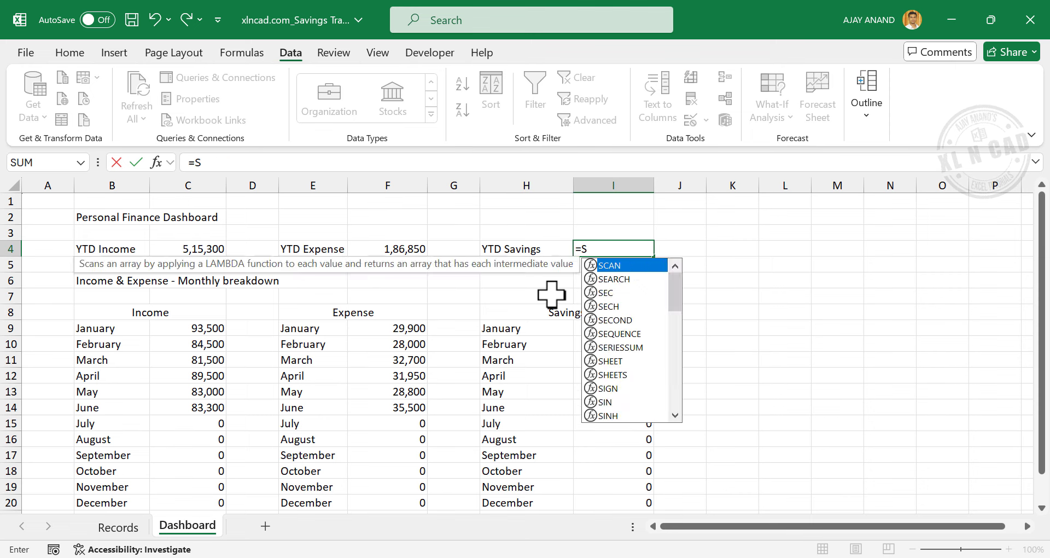
pyautogui.write('UM(')
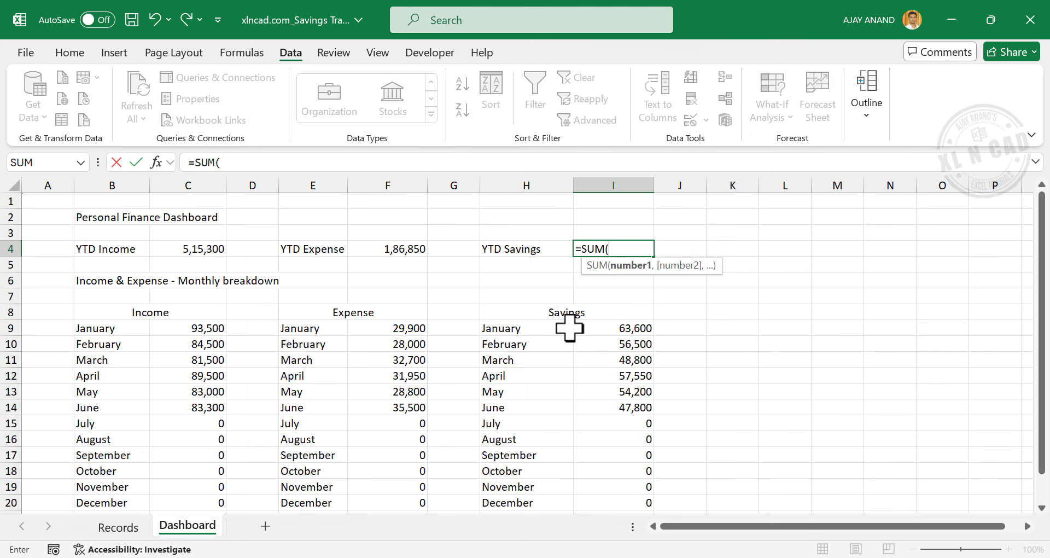
pyautogui.moveTo(603, 331); pyautogui.dragTo(608, 501)
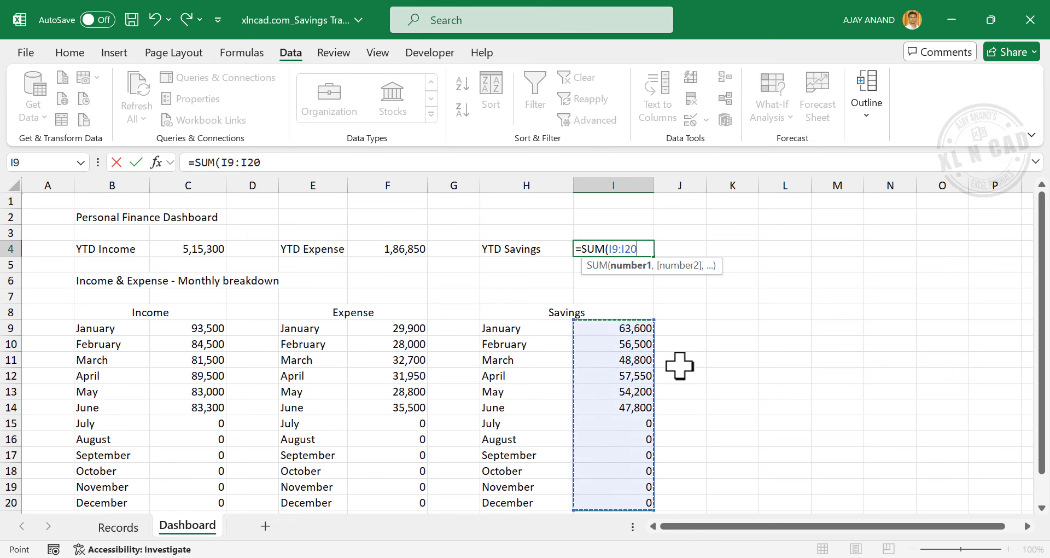
pyautogui.write(')')
pyautogui.press('Return')
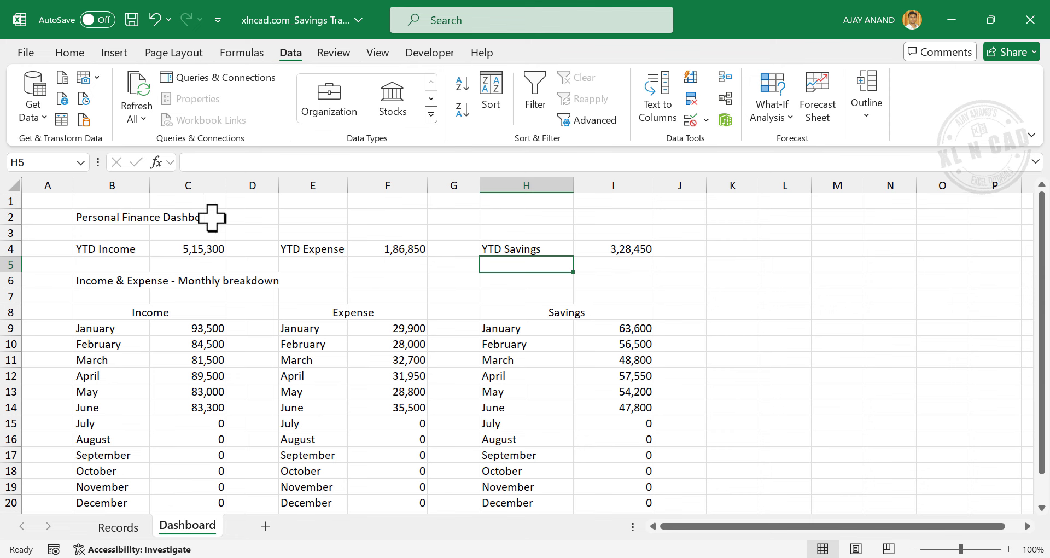
# Format the title row B2:I2 with a light green fill, font size 14 and bold text.
pyautogui.moveTo(113, 217); pyautogui.dragTo(622, 216)
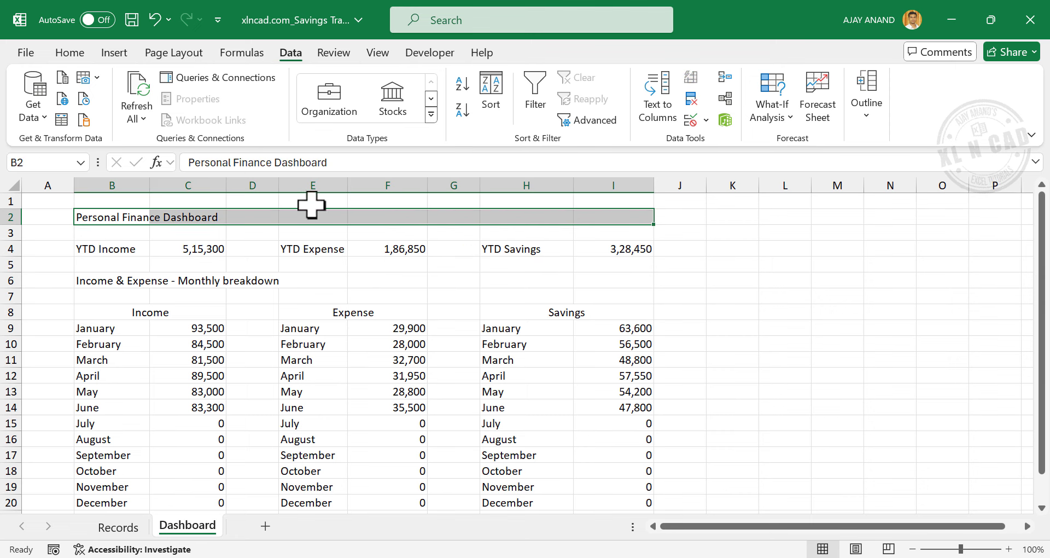
pyautogui.click(70, 53)
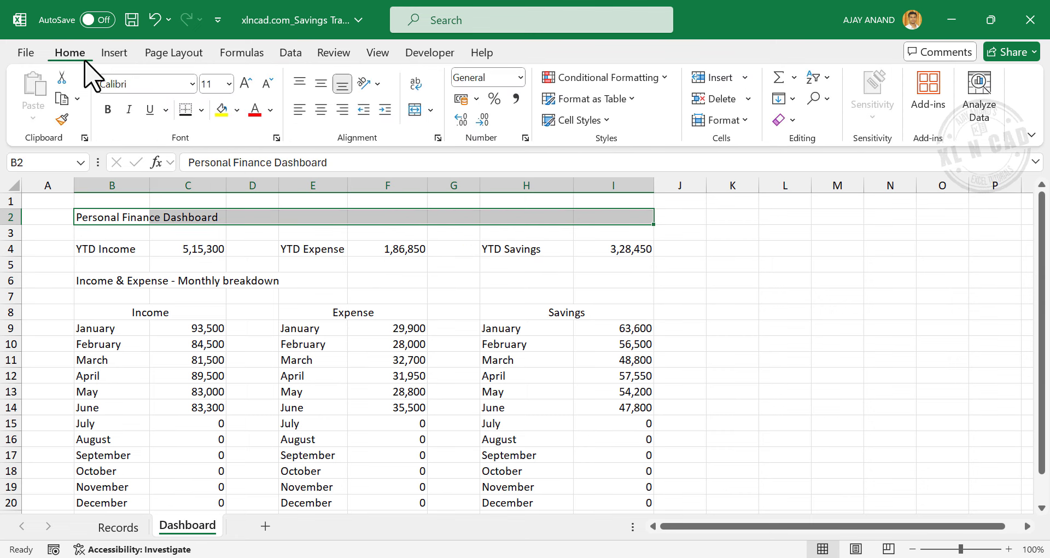
pyautogui.click(237, 110)
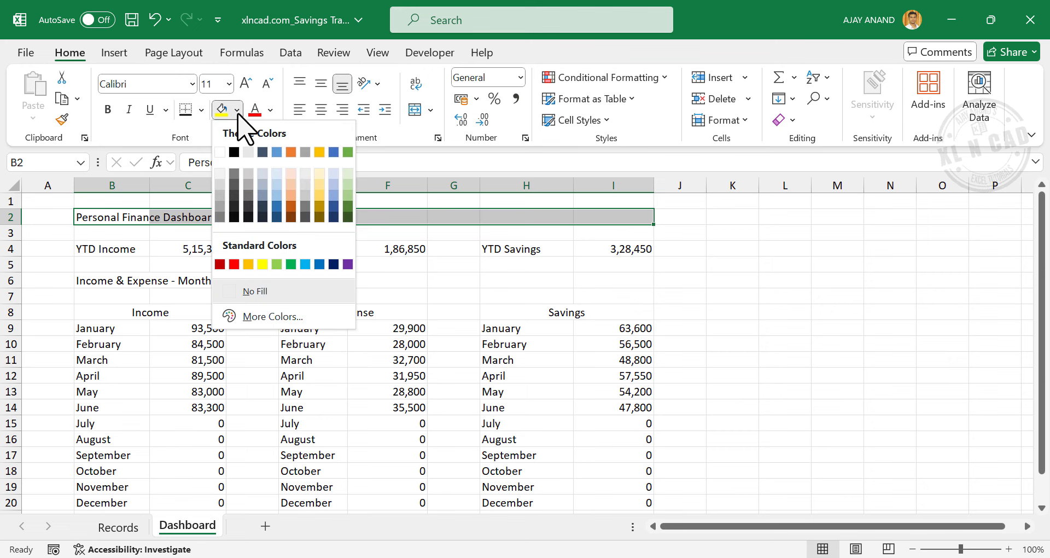
pyautogui.click(347, 187)
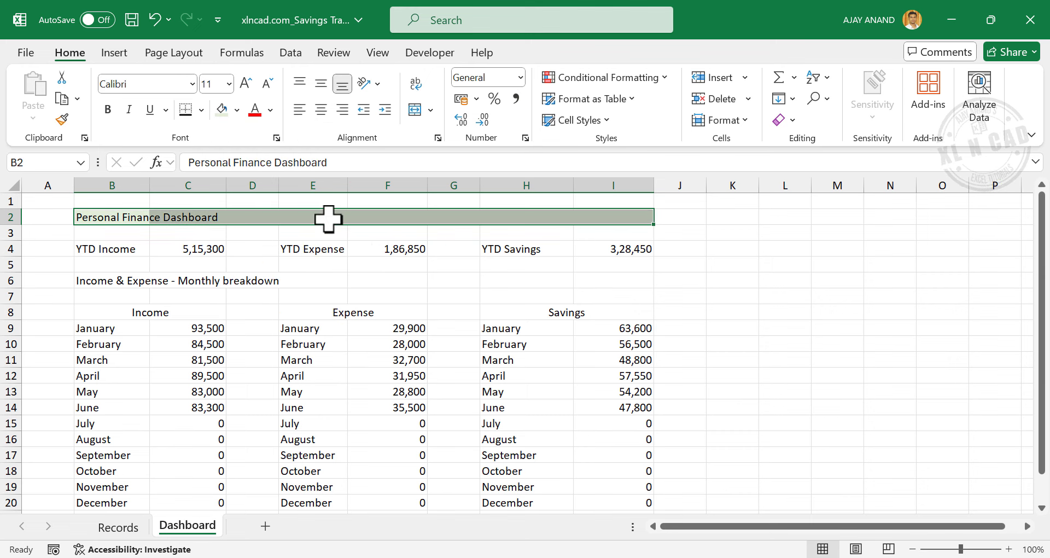
pyautogui.click(243, 85)
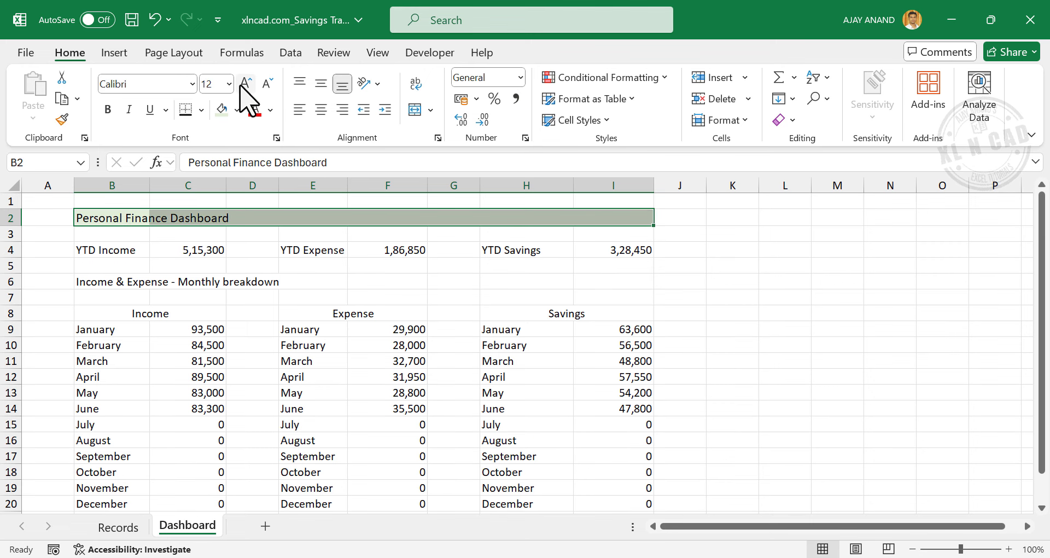
pyautogui.click(243, 85)
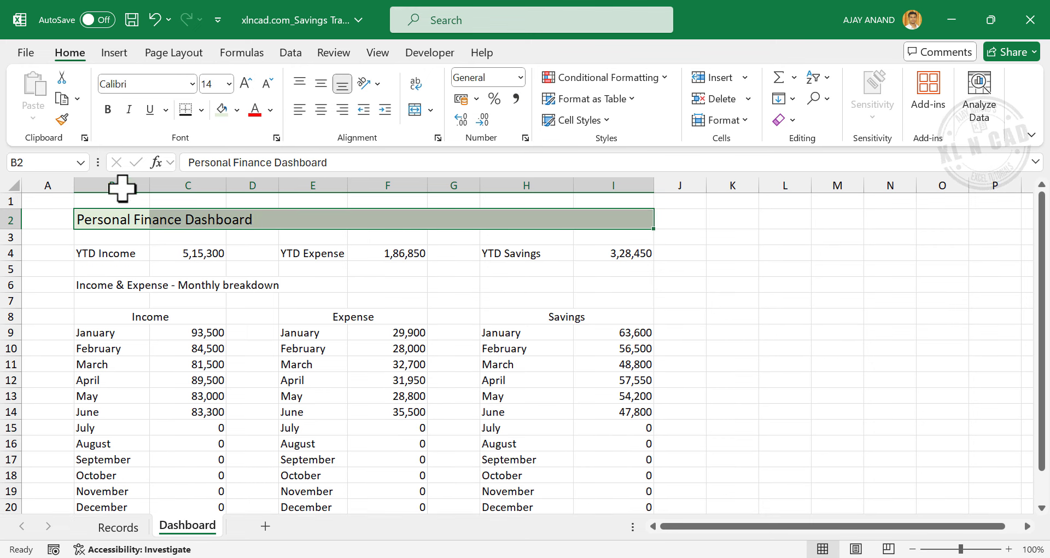
pyautogui.click(108, 110)
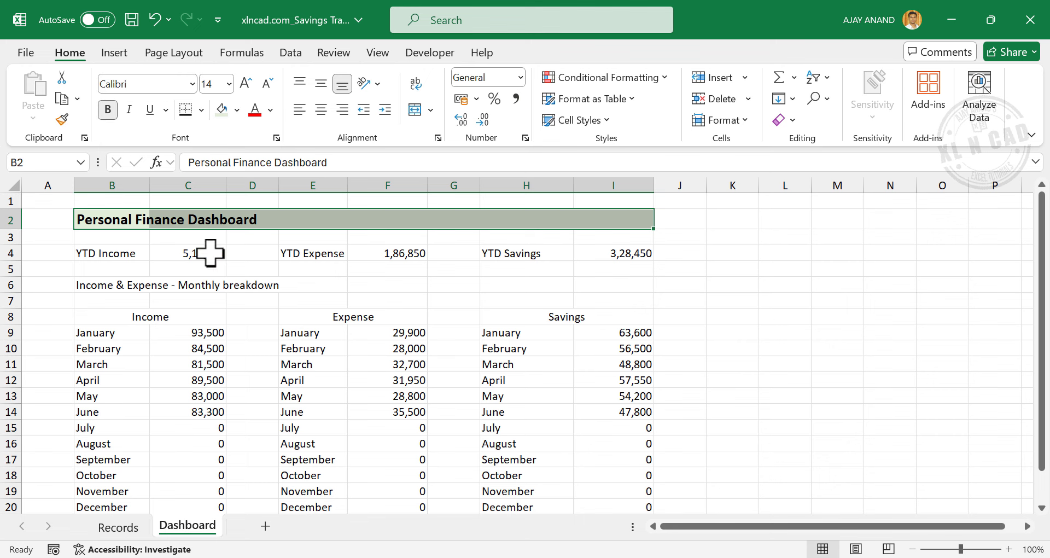
pyautogui.click(190, 257)
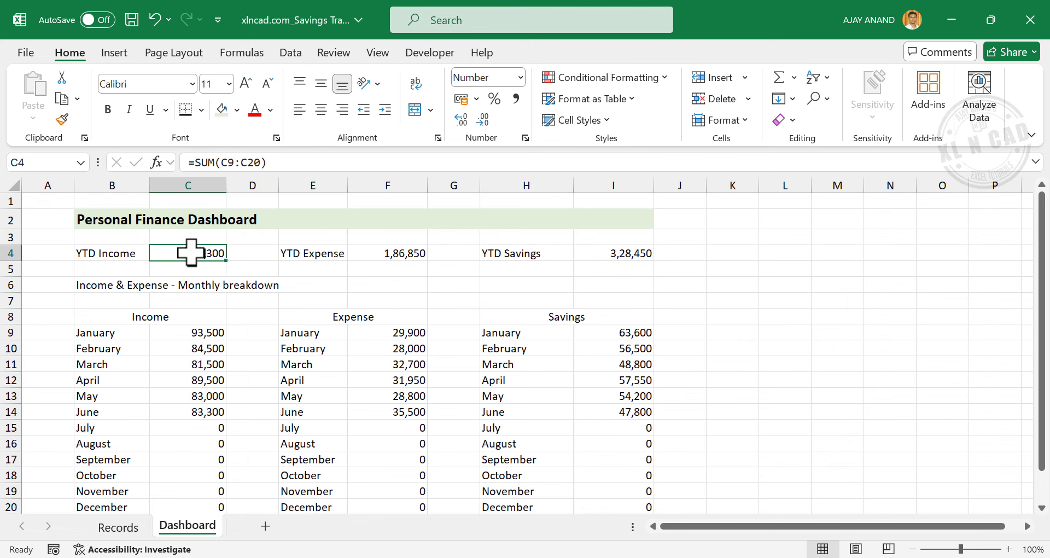
# Format the YTD Income total in C4 with a green fill and white bold text.
pyautogui.click(237, 110)
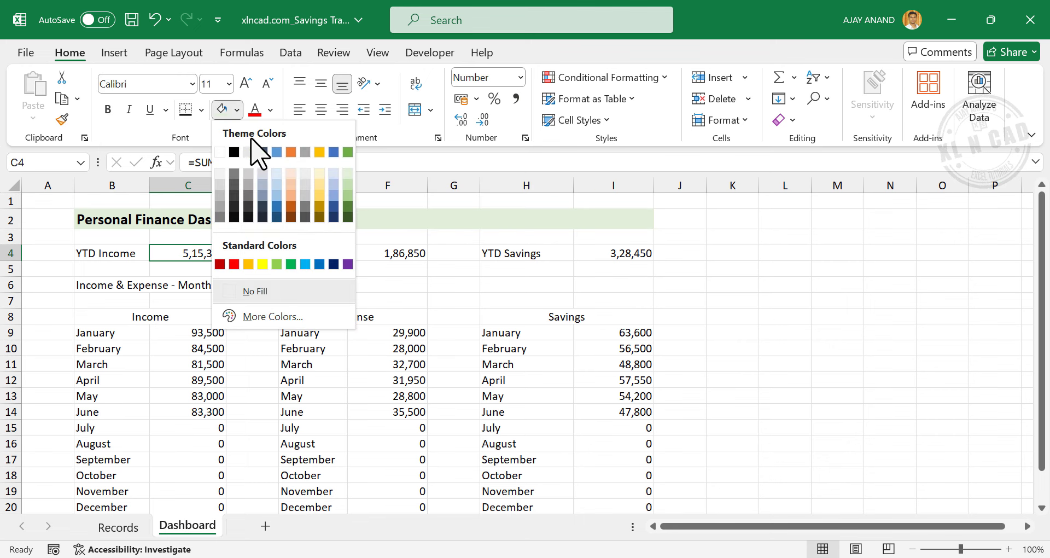
pyautogui.click(291, 264)
pyautogui.click(270, 110)
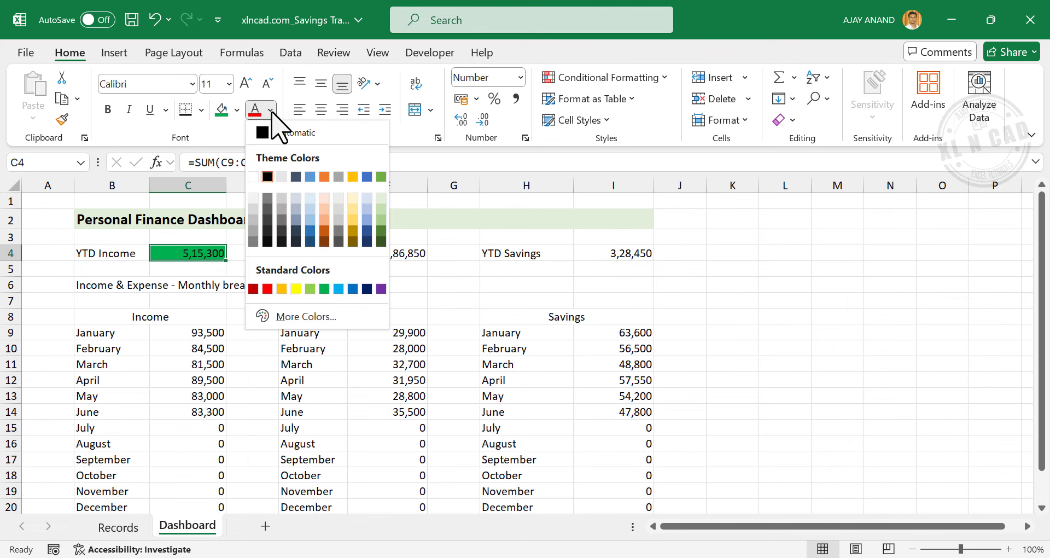
pyautogui.click(254, 177)
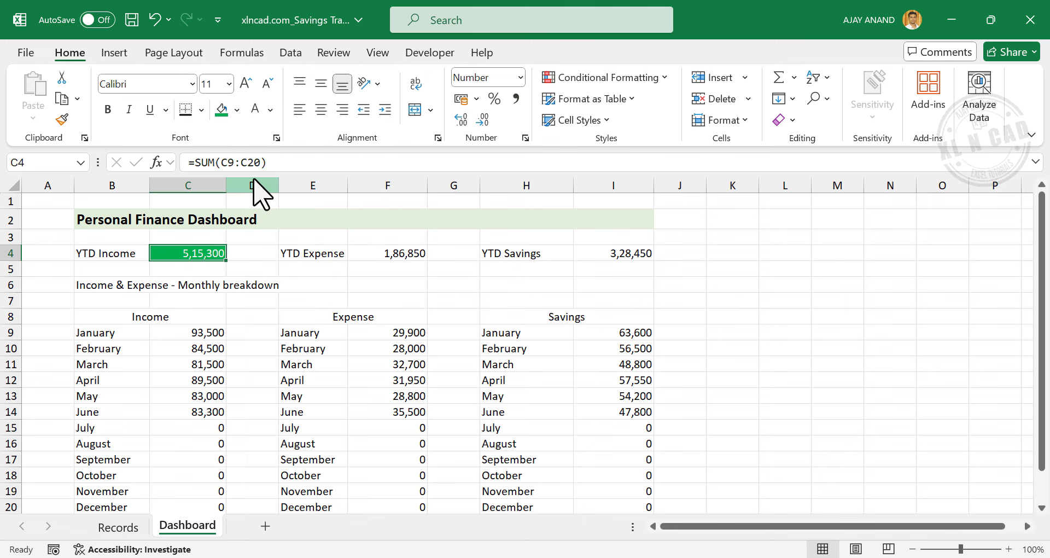
pyautogui.click(108, 109)
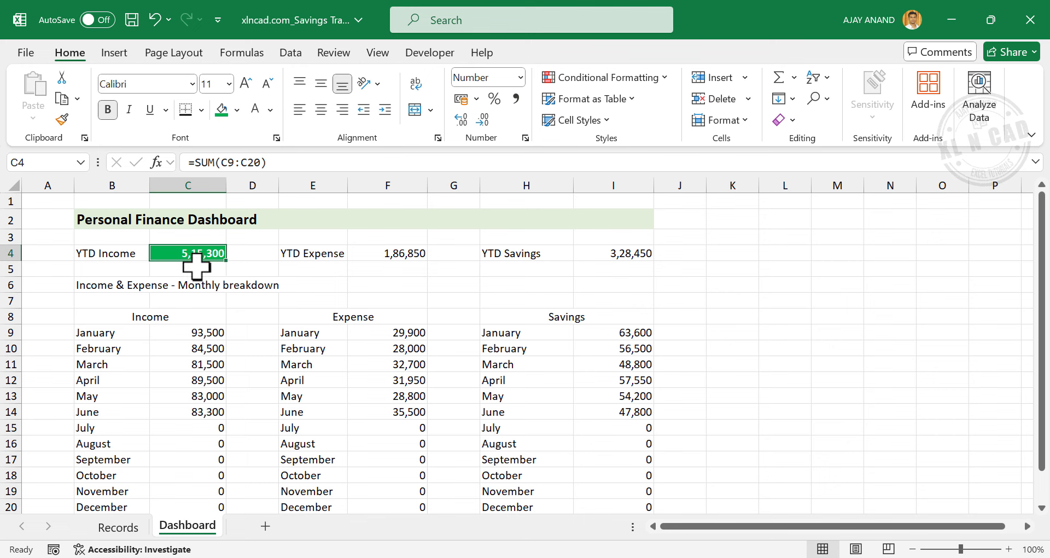
# Format the YTD Expense total in F4 with a red fill and white bold text.
pyautogui.click(398, 253)
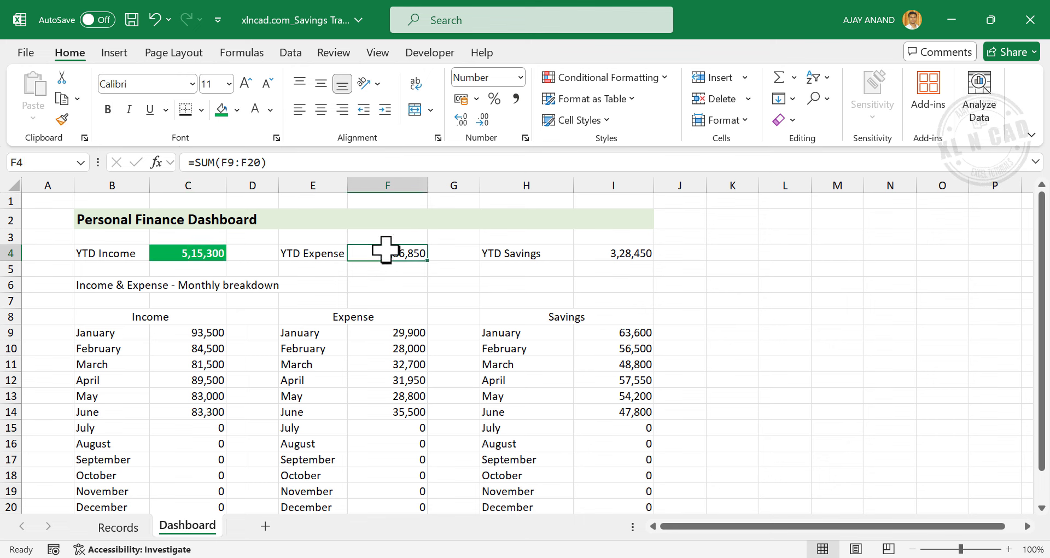
pyautogui.click(237, 109)
pyautogui.click(234, 264)
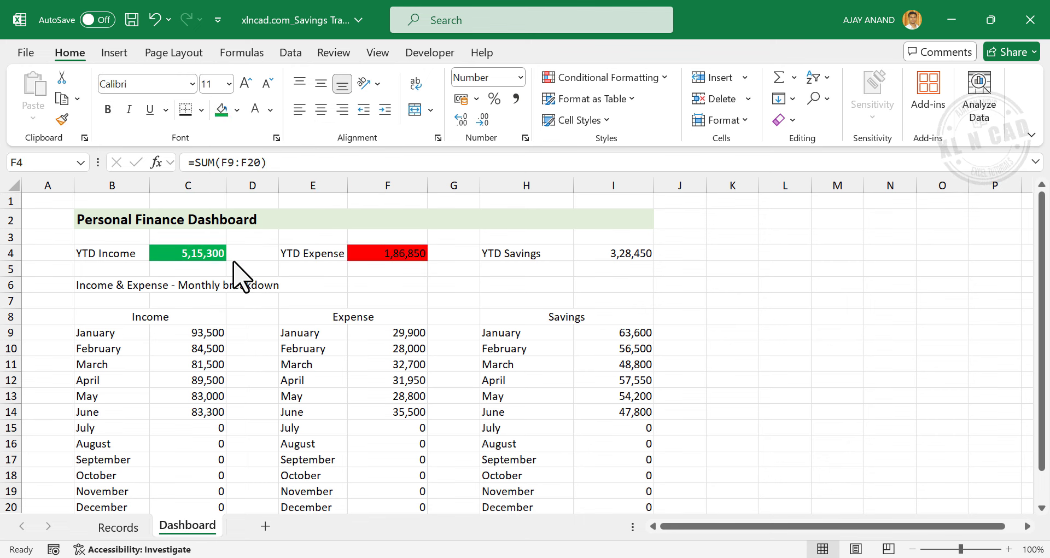
pyautogui.click(270, 110)
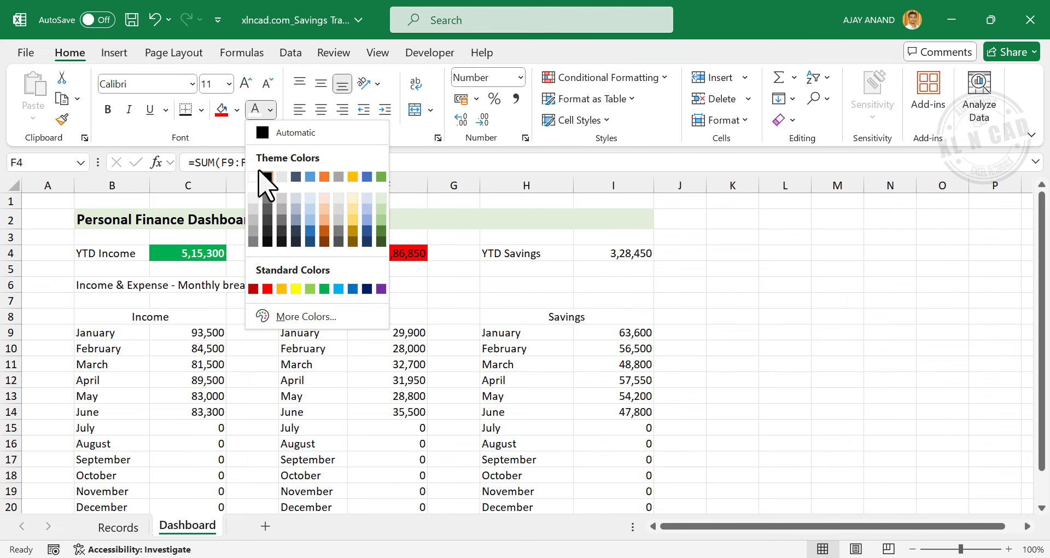
pyautogui.click(261, 173)
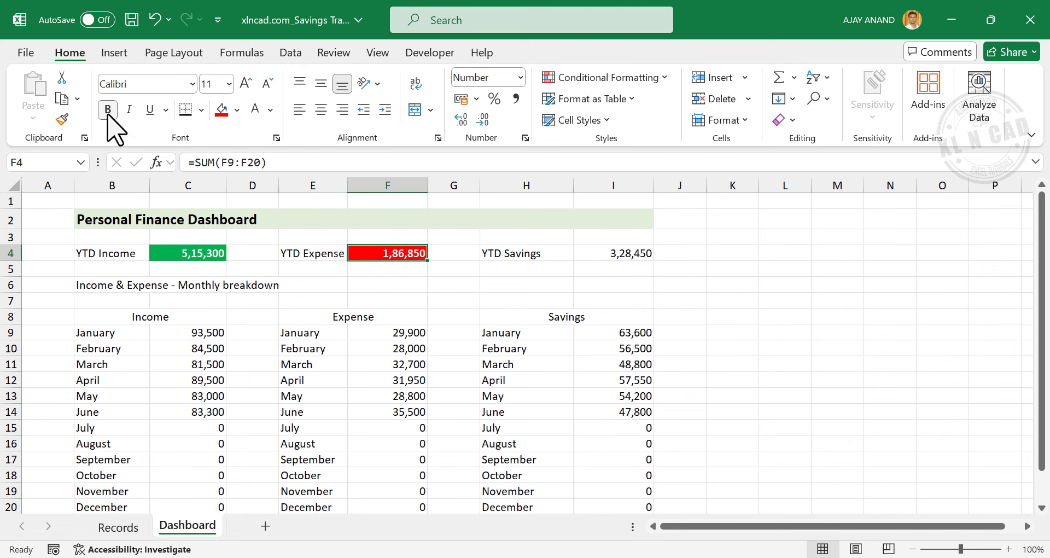
# Format the YTD Savings total in I4 with a light gold fill and bold text.
pyautogui.click(622, 256)
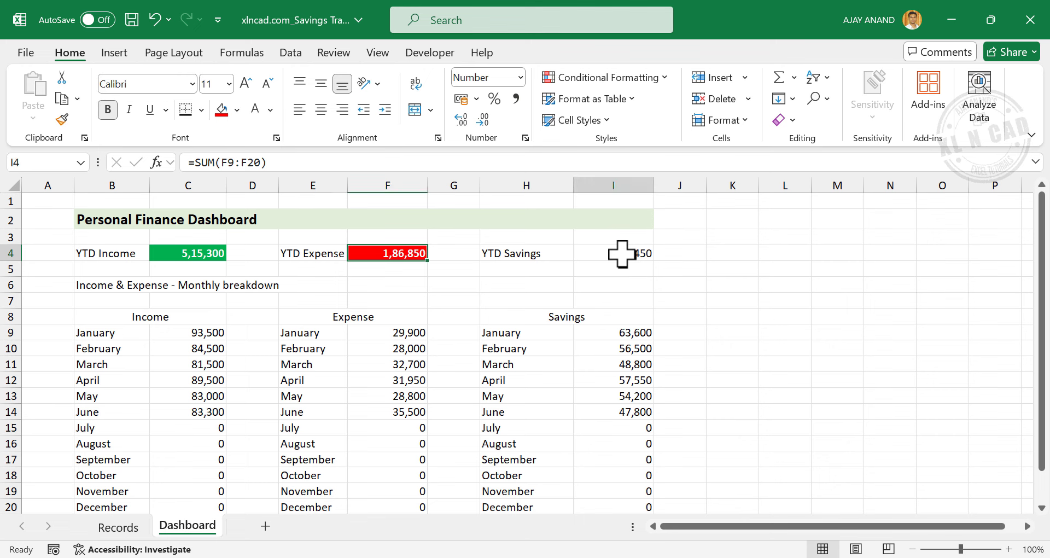
pyautogui.click(237, 109)
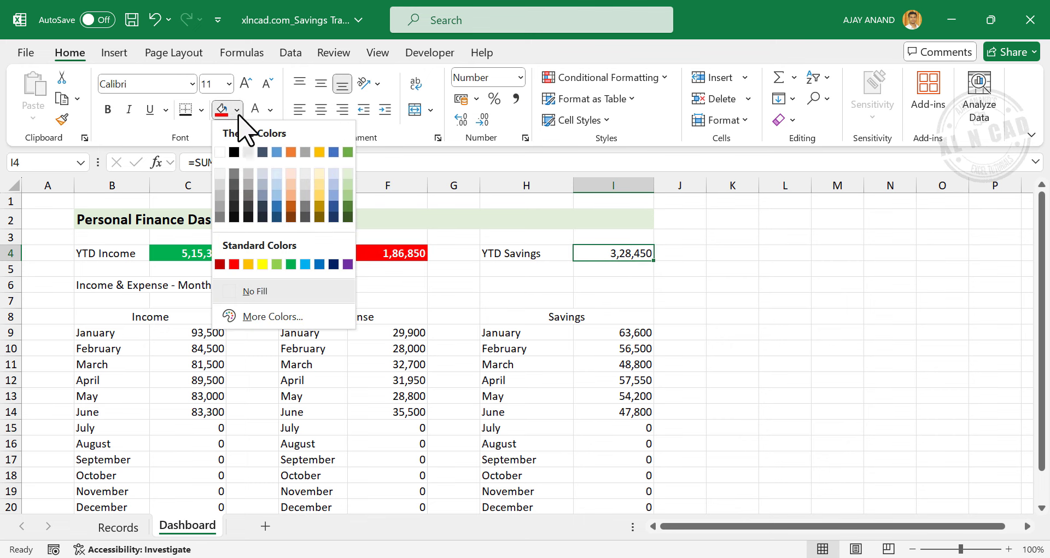
pyautogui.click(318, 169)
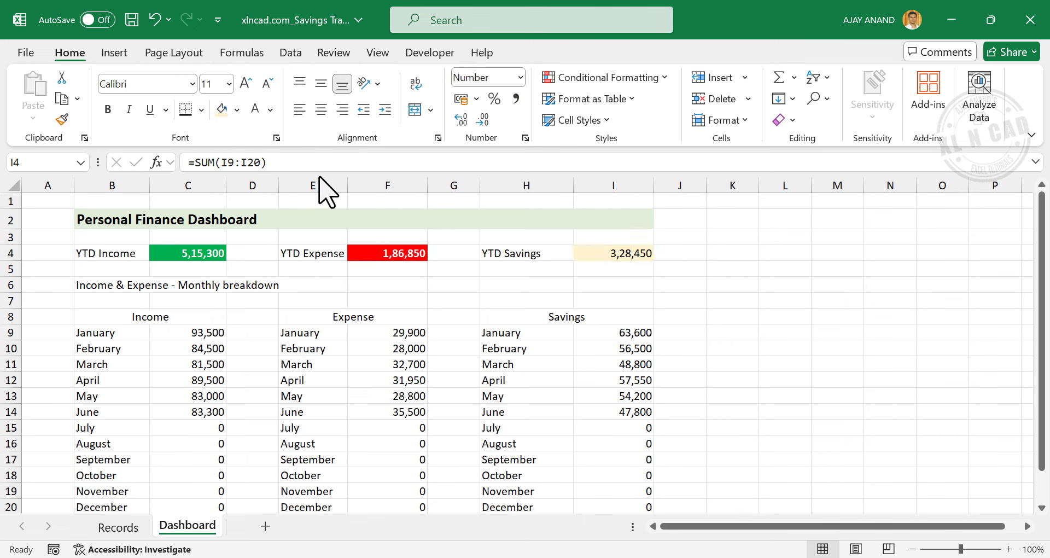
pyautogui.click(108, 116)
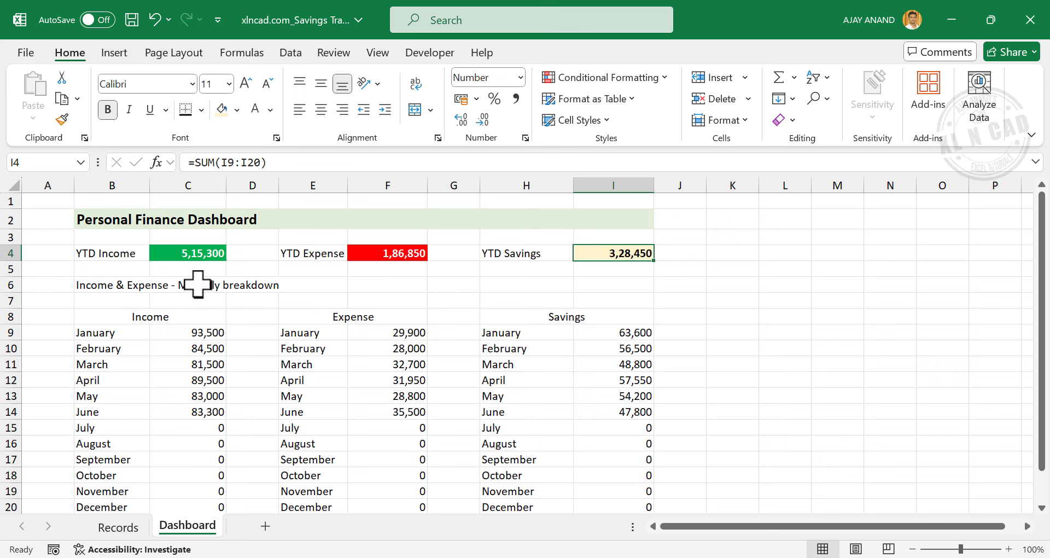
# Format the monthly breakdown heading row B6:I6 with bold text, font size 12 and a light blue fill.
pyautogui.moveTo(362, 283); pyautogui.dragTo(585, 284)
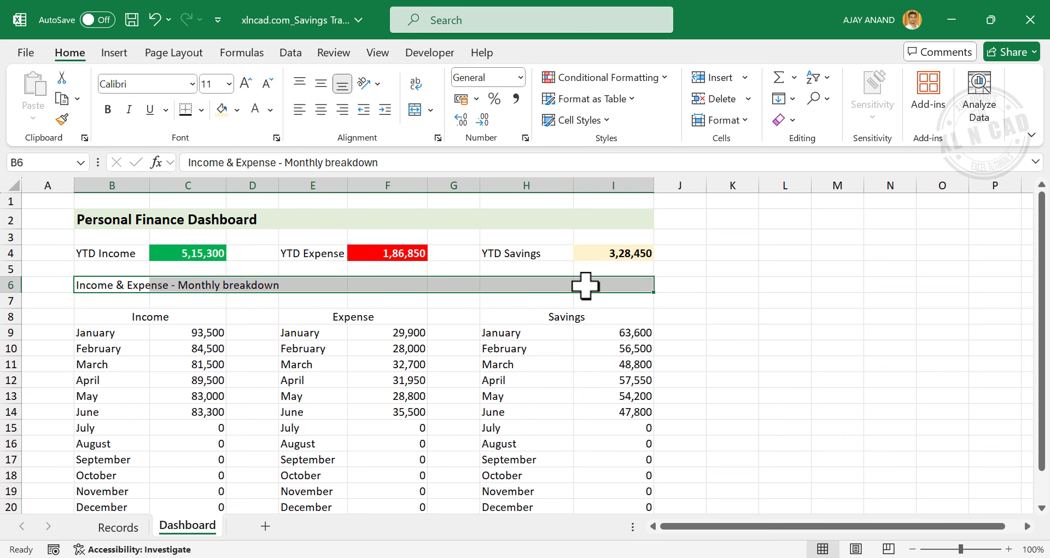
pyautogui.click(108, 110)
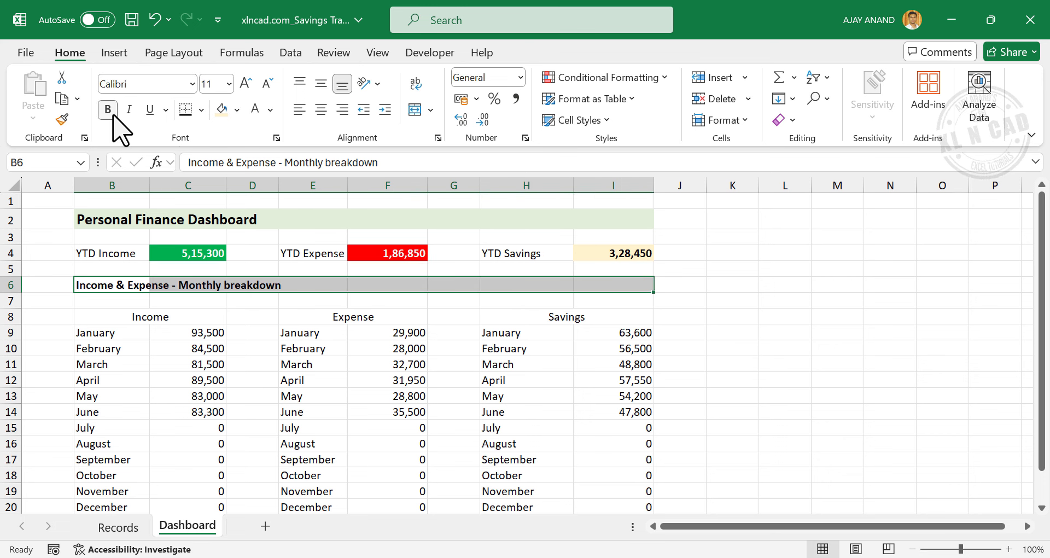
pyautogui.click(246, 84)
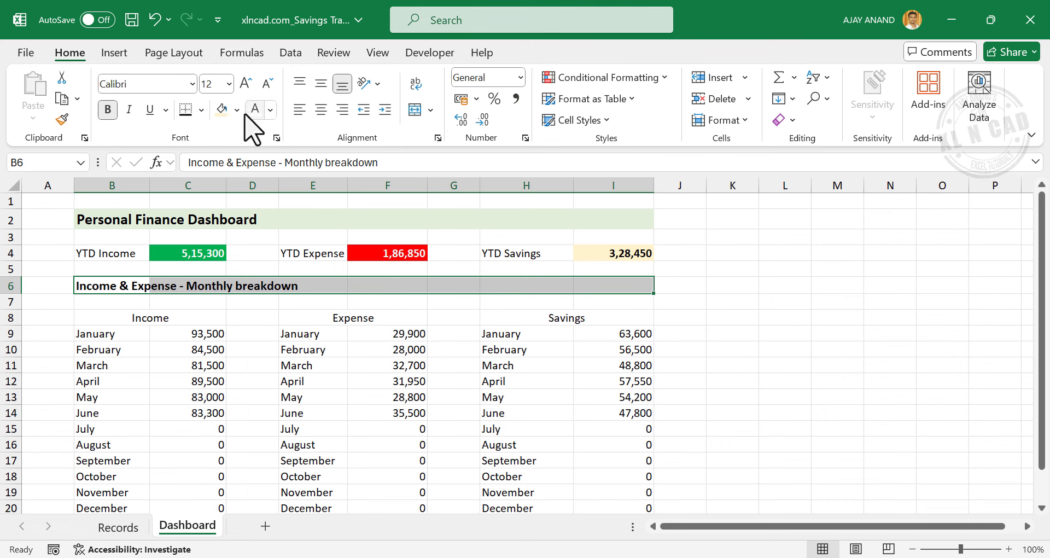
pyautogui.click(237, 109)
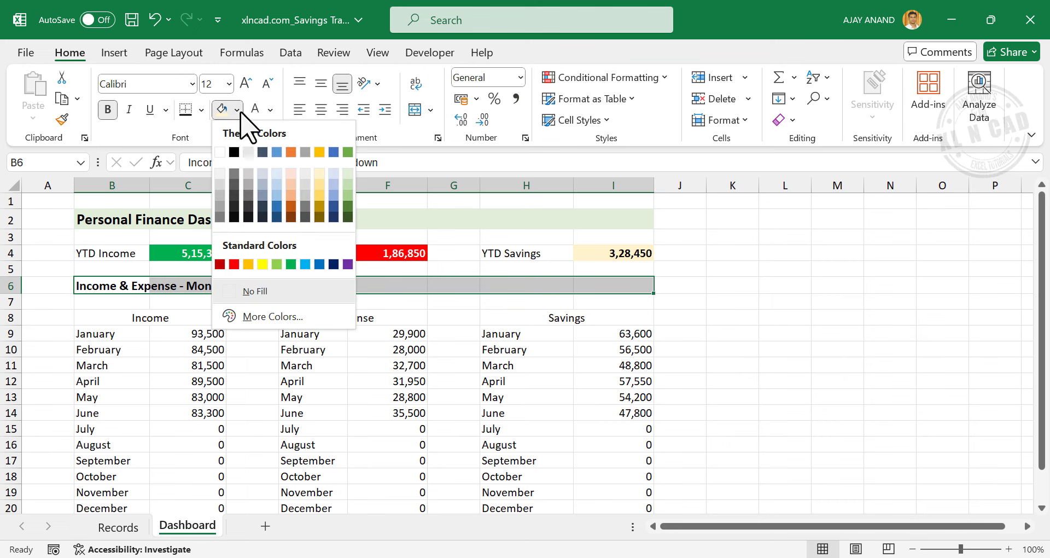
pyautogui.click(334, 187)
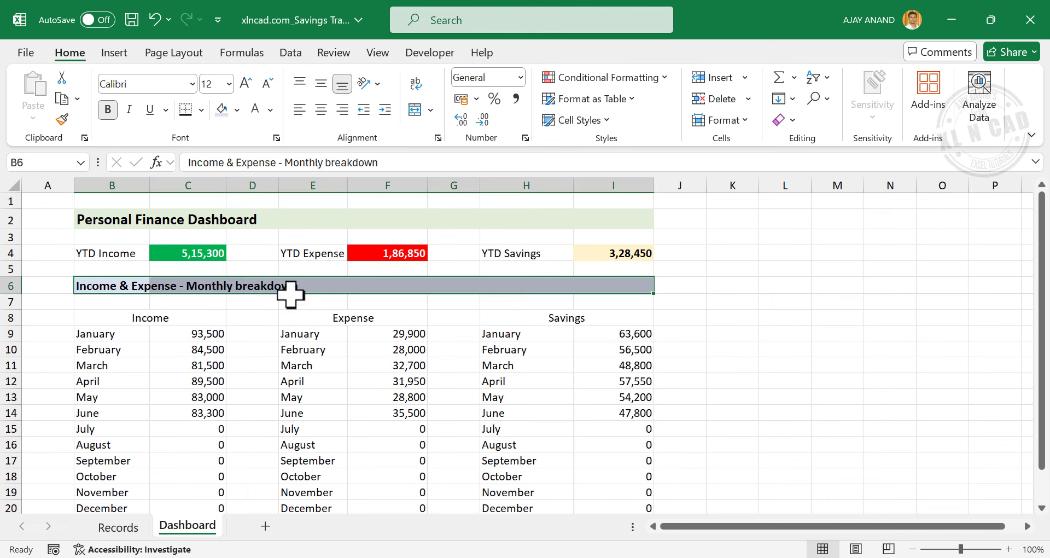
# Format the Income table header in B8 with a light gray fill, bold text and font size 12.
pyautogui.click(133, 318)
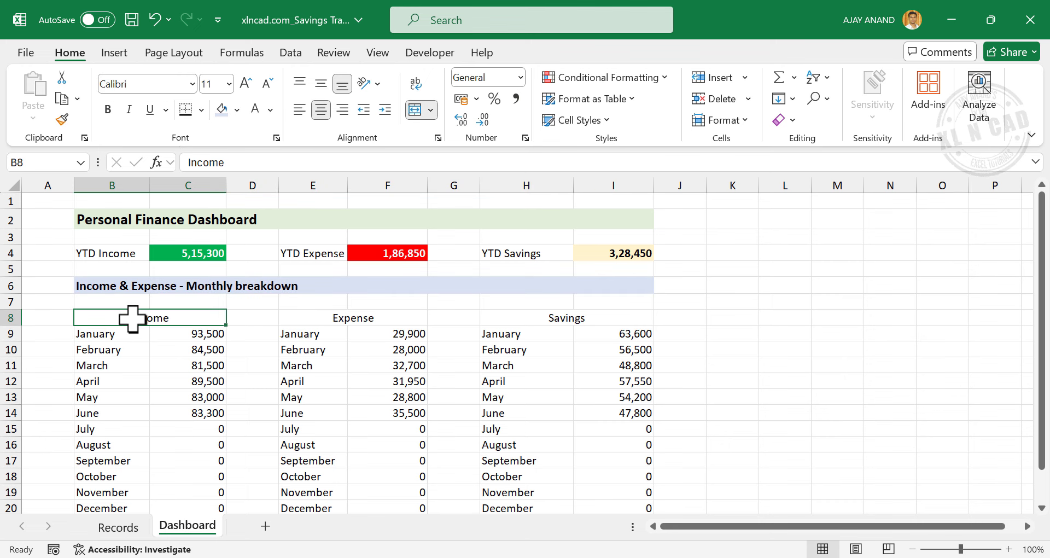
pyautogui.click(238, 109)
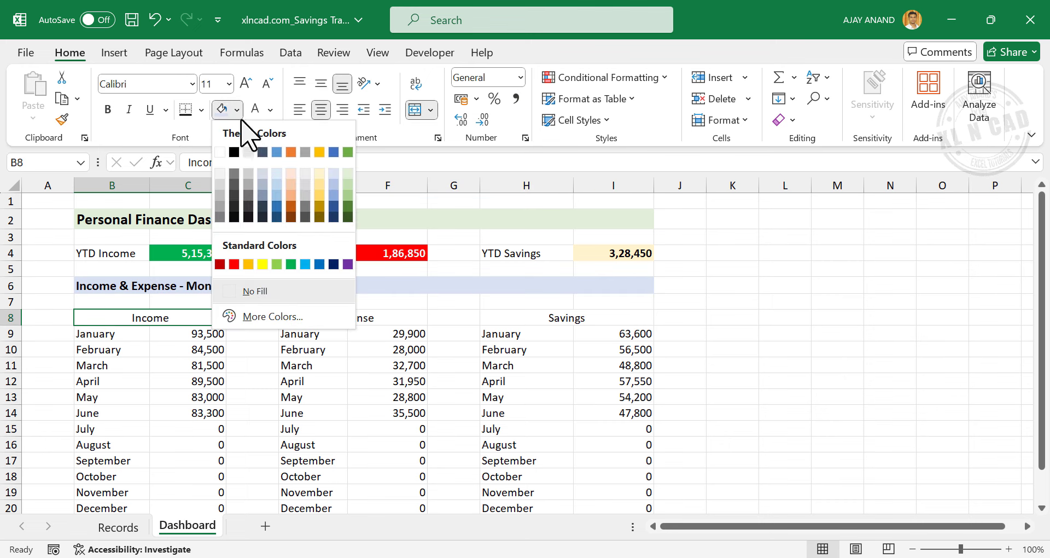
pyautogui.click(244, 166)
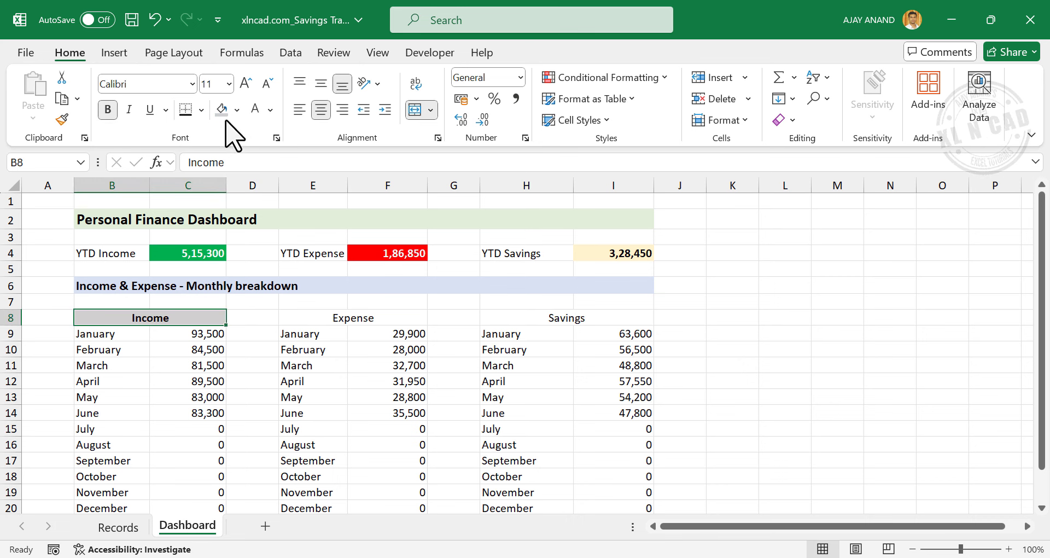
pyautogui.click(245, 85)
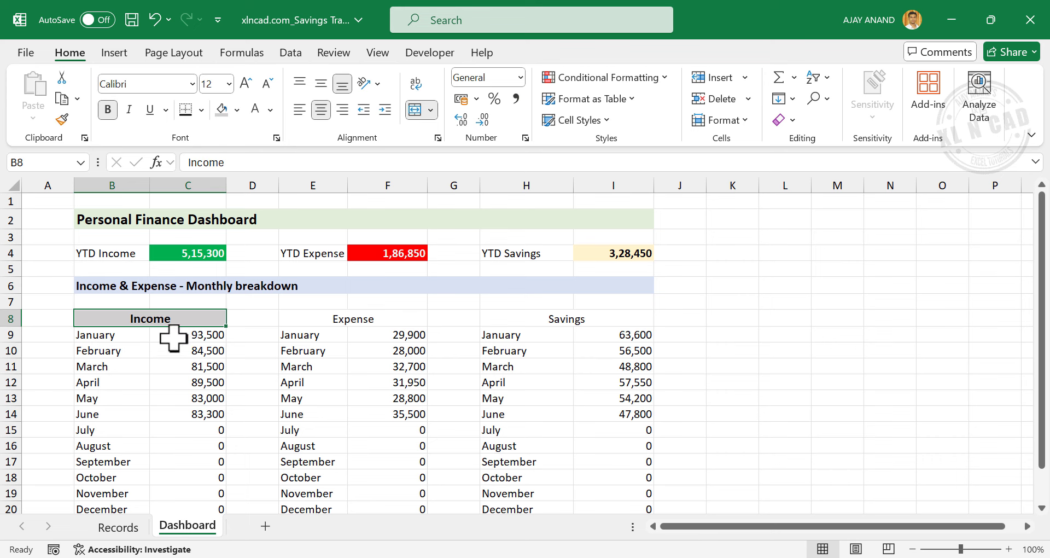
# Format the Income table's Average row B21:C21 with a light gray fill, bold text and font size 12.
pyautogui.scroll(-1, 182, 365)
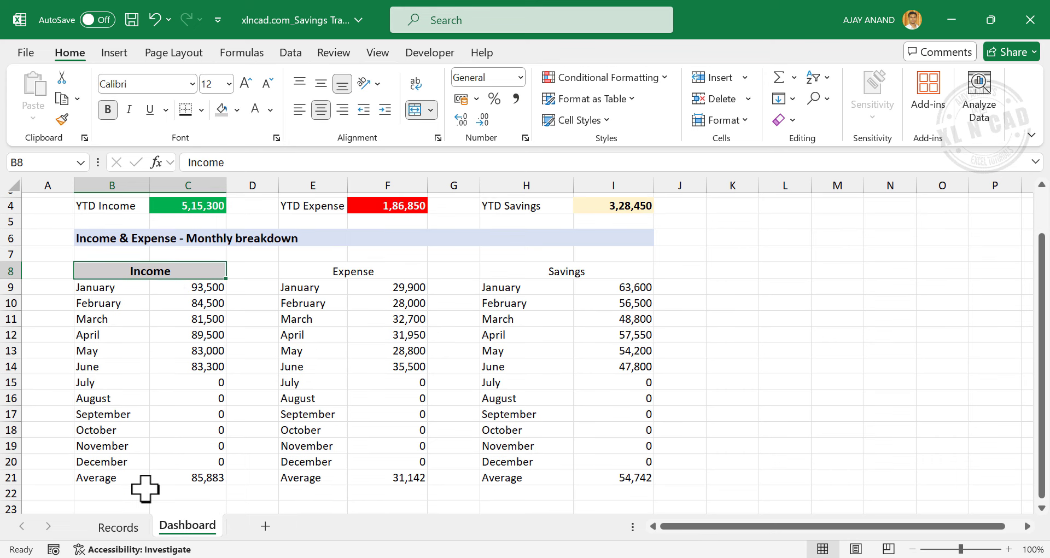
pyautogui.moveTo(146, 479); pyautogui.dragTo(188, 481)
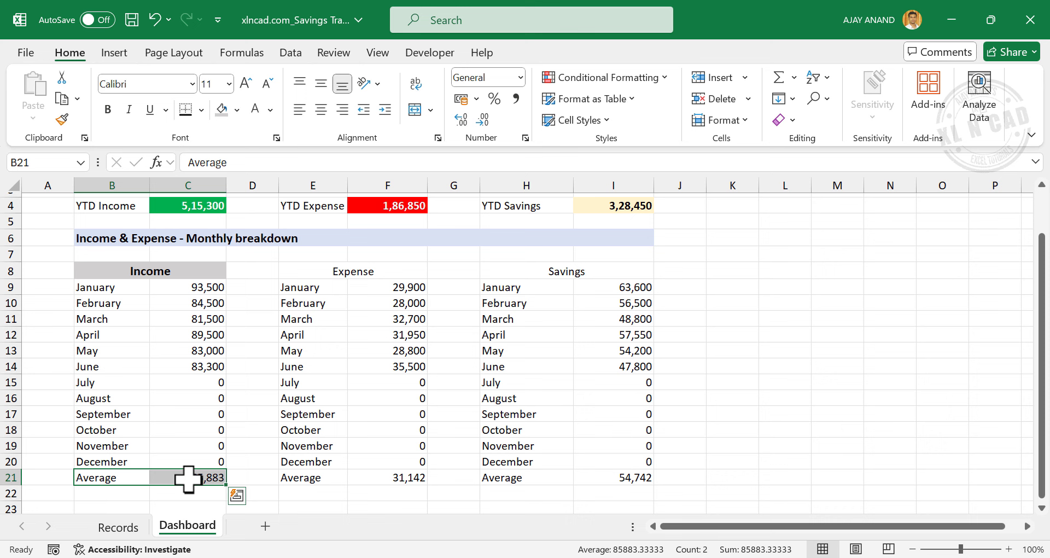
pyautogui.click(214, 110)
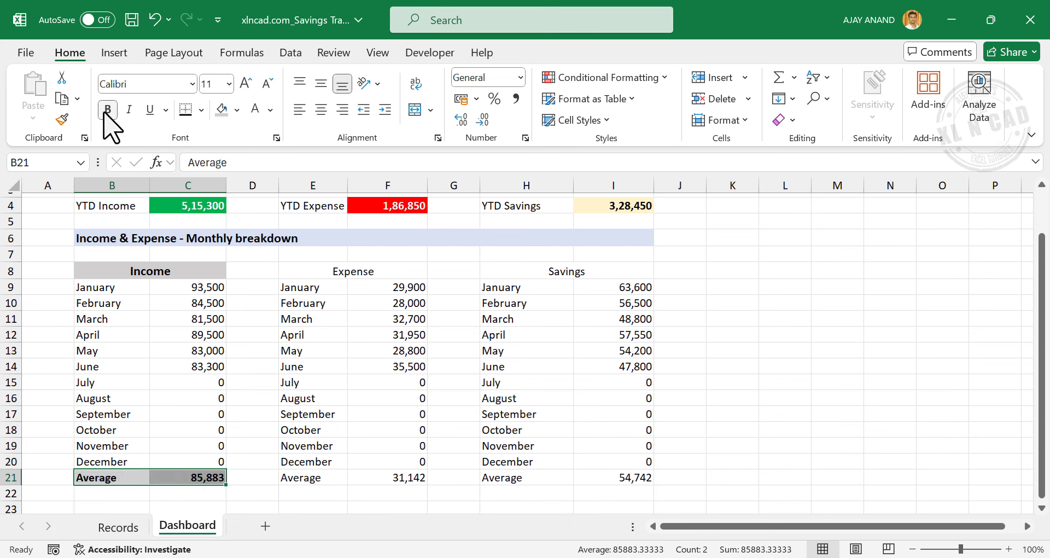
pyautogui.click(247, 84)
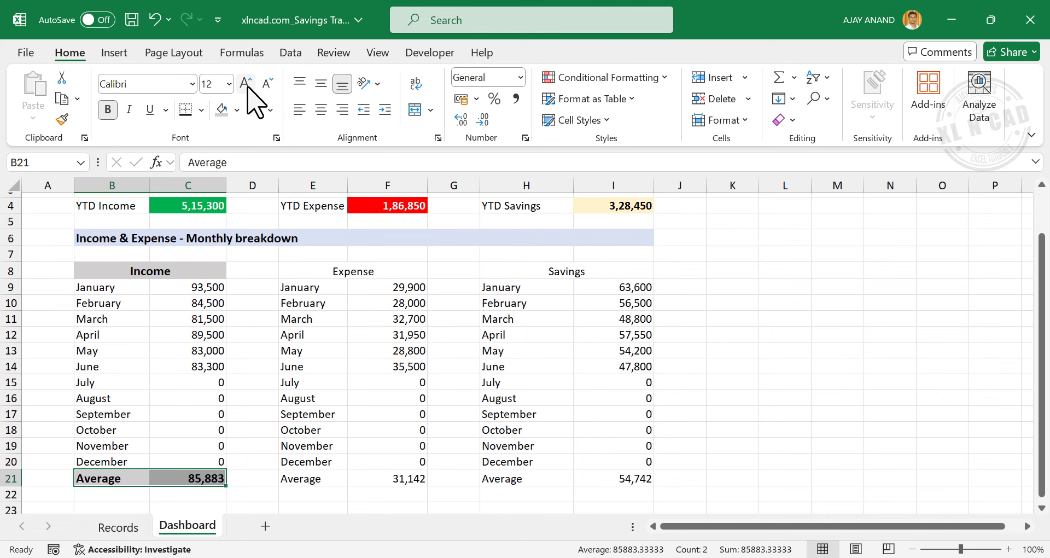
# Apply outside borders separately to the Income header B8, the month rows B9:C20 and the Average row B21:C21.
pyautogui.click(135, 270)
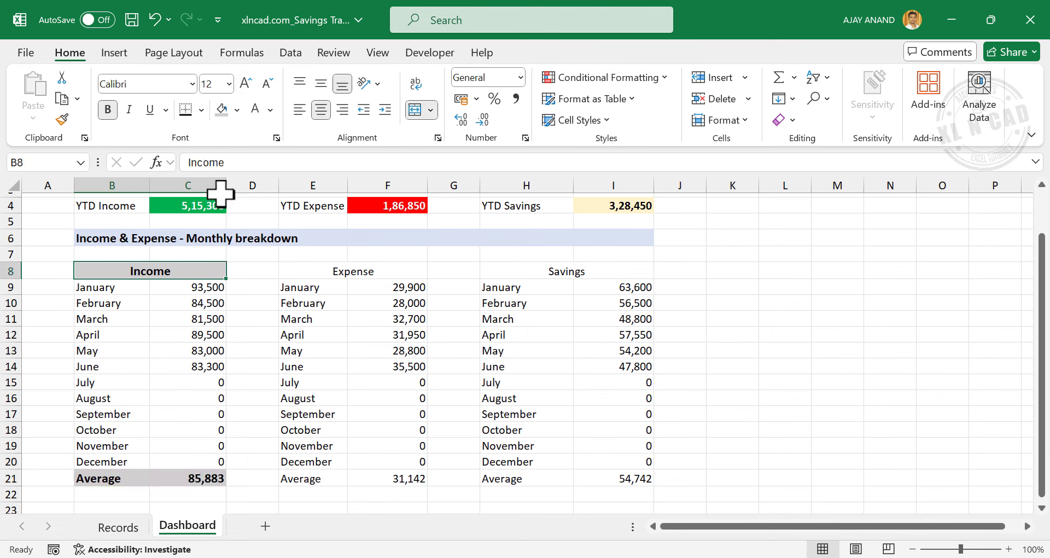
pyautogui.click(204, 111)
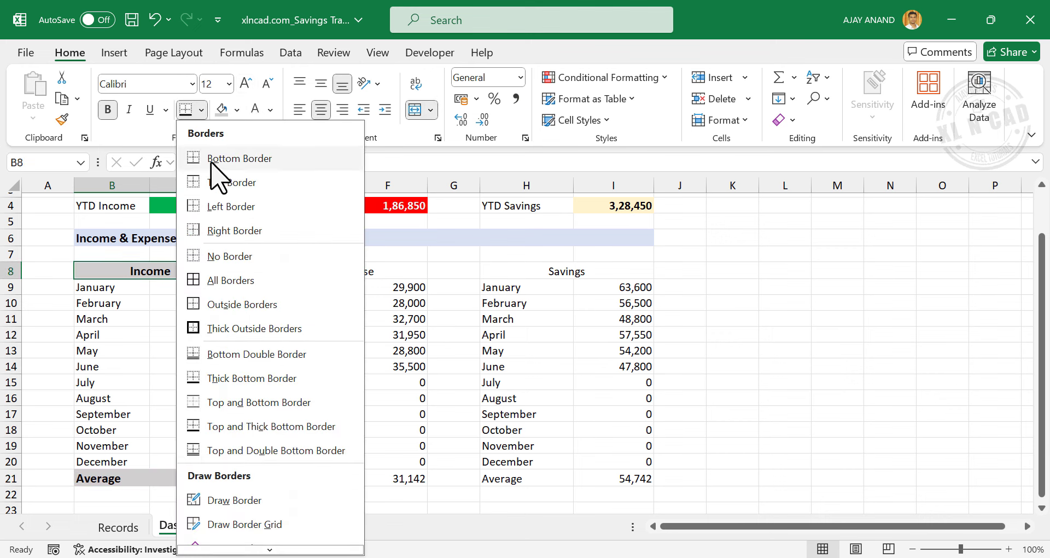
pyautogui.click(215, 304)
pyautogui.moveTo(96, 289); pyautogui.dragTo(201, 461)
pyautogui.click(186, 111)
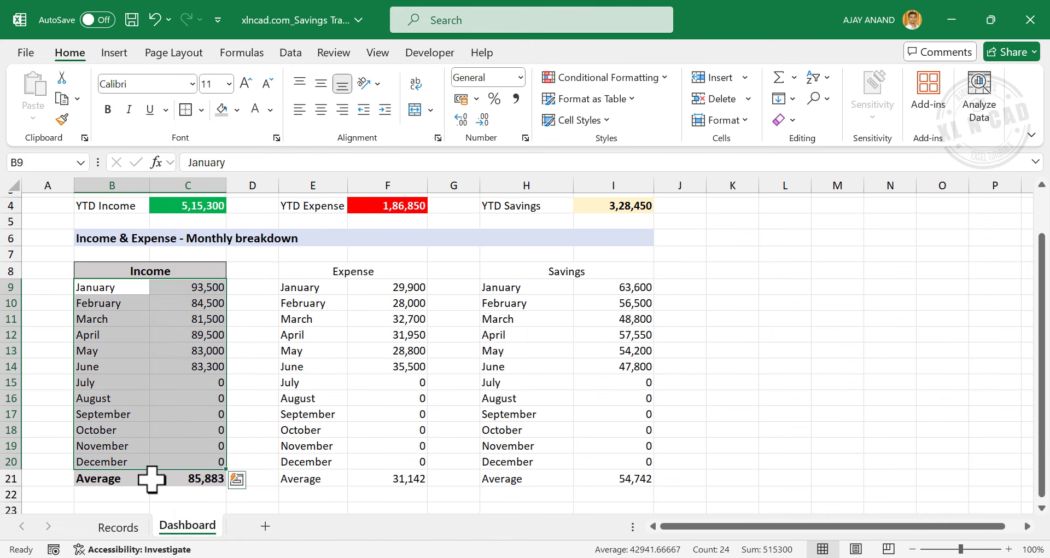
pyautogui.moveTo(136, 478); pyautogui.dragTo(195, 483)
pyautogui.click(185, 109)
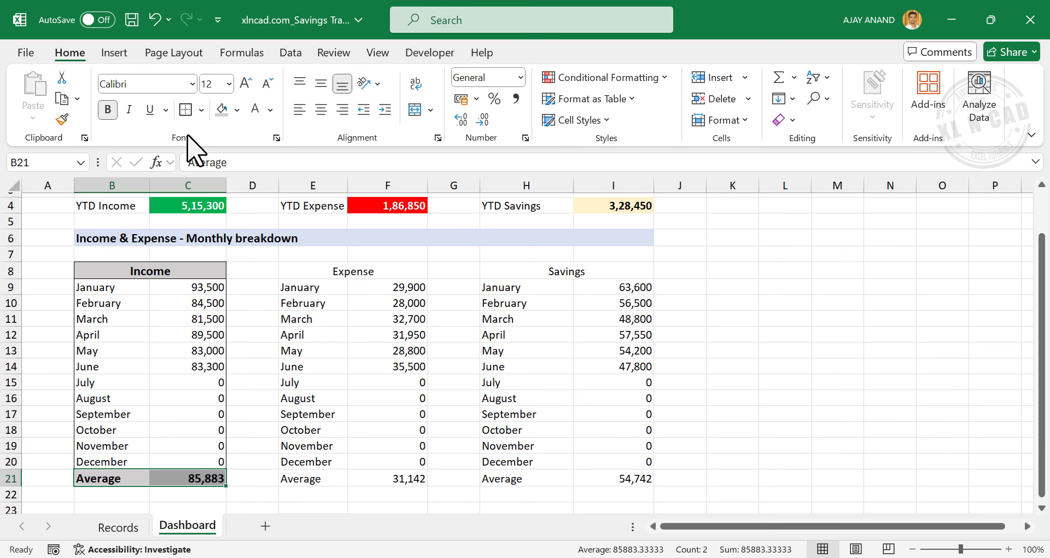
pyautogui.click(296, 414)
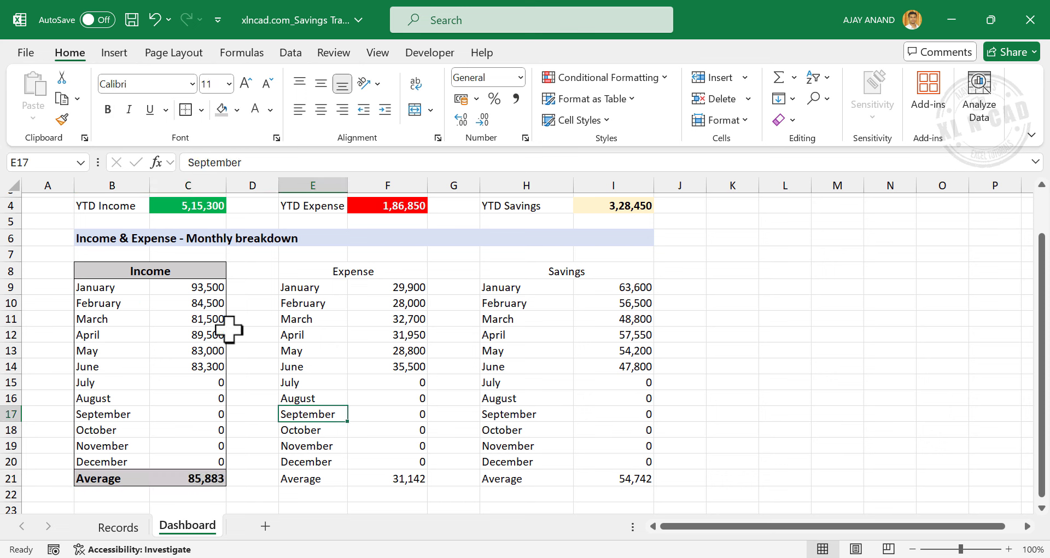
# Copy the formatting of the Income table B8:C21 onto the Expense table E8:F21 and the Savings table H8:I21 with Format Painter.
pyautogui.moveTo(113, 271); pyautogui.dragTo(207, 479)
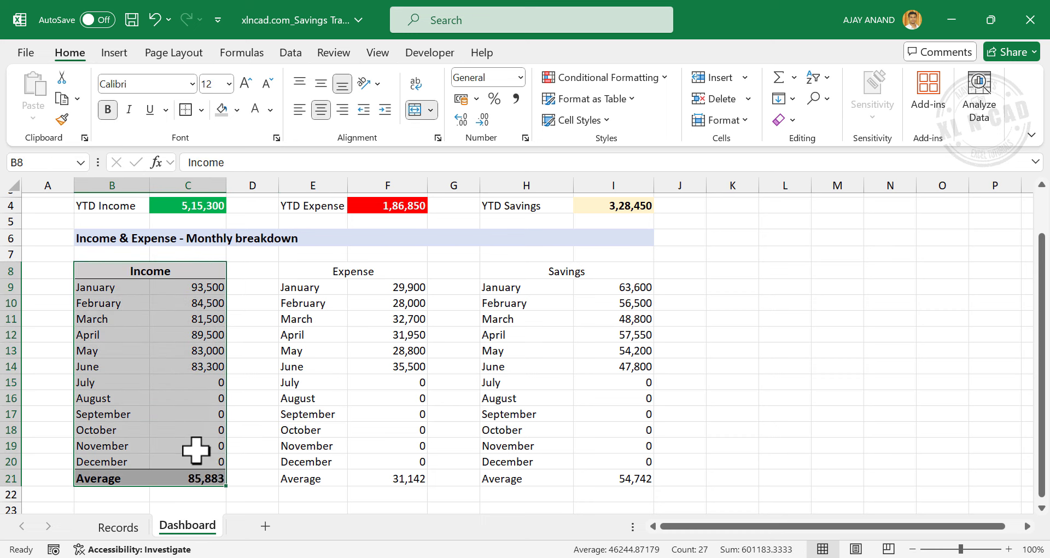
pyautogui.click(64, 121)
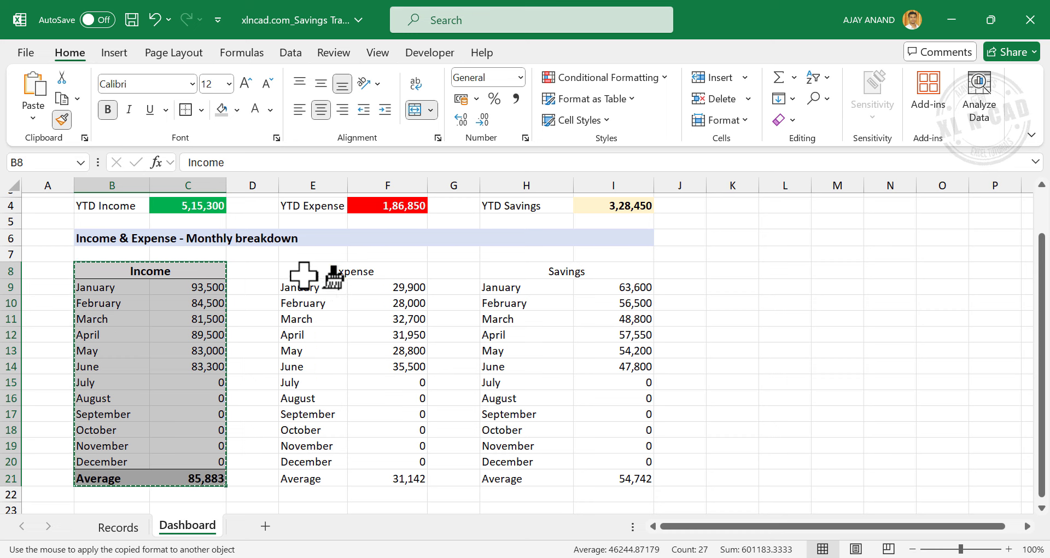
pyautogui.moveTo(305, 273)
pyautogui.mouseDown()
pyautogui.moveTo(375, 435)
pyautogui.moveTo(383, 479)
pyautogui.mouseUp()
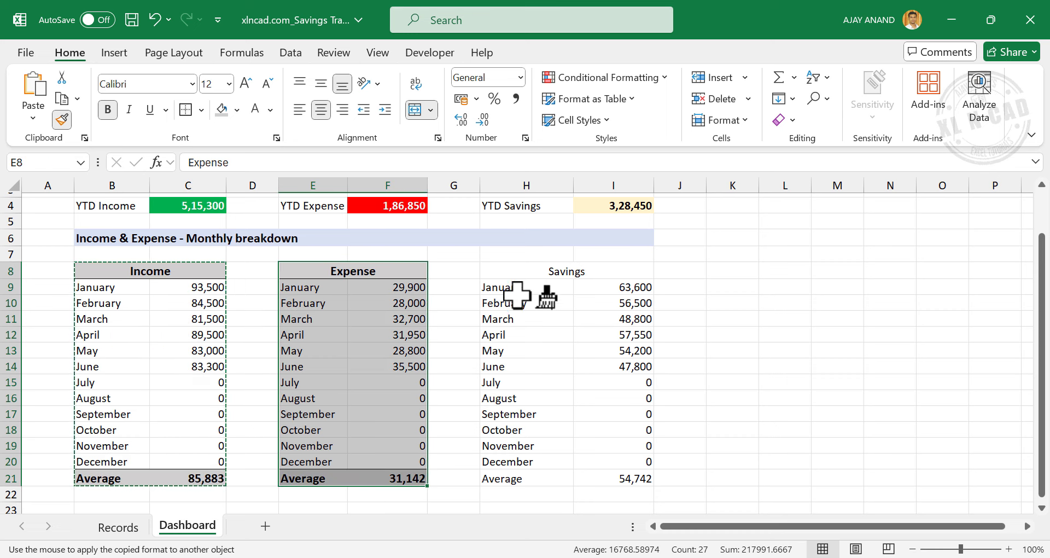
pyautogui.moveTo(520, 272)
pyautogui.mouseDown()
pyautogui.moveTo(593, 483)
pyautogui.moveTo(626, 479)
pyautogui.mouseUp()
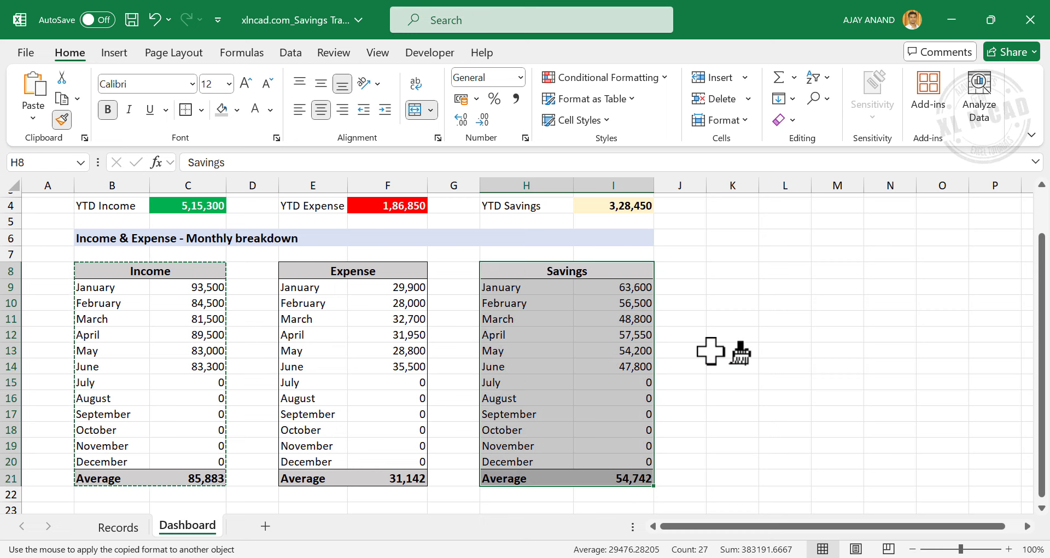
pyautogui.press('Escape')
pyautogui.scroll(1, 710, 350)
pyautogui.click(188, 249)
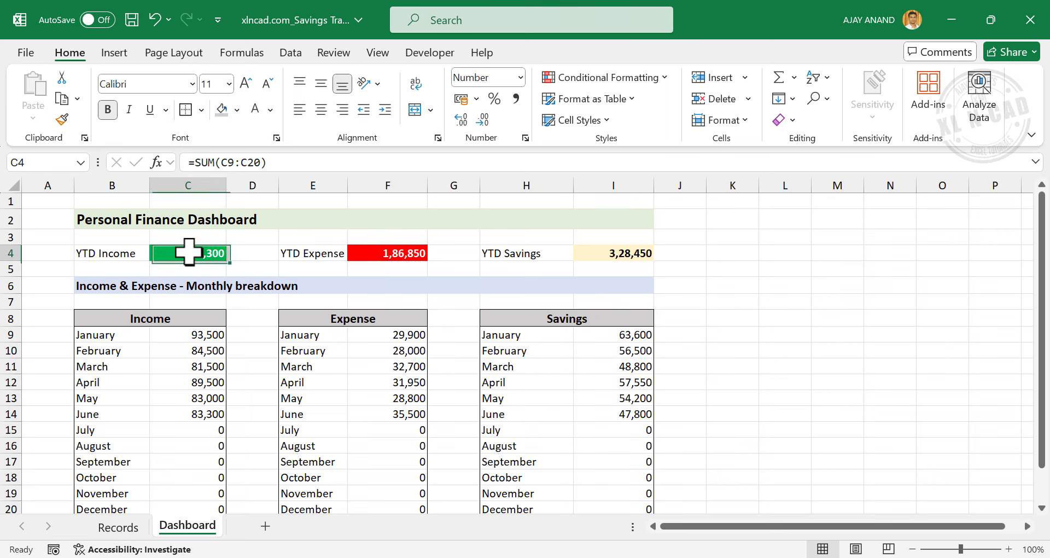
pyautogui.click(366, 254)
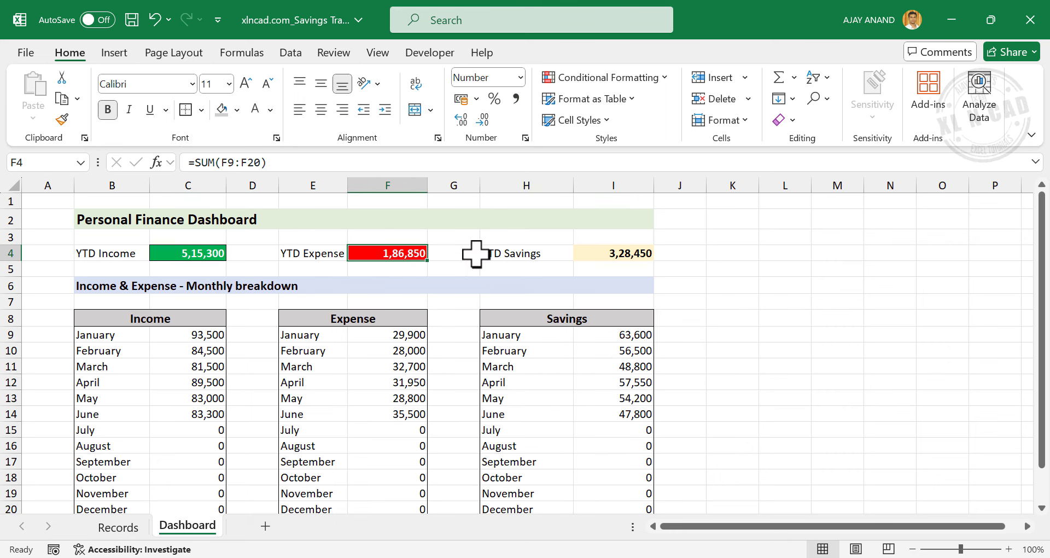
pyautogui.click(588, 253)
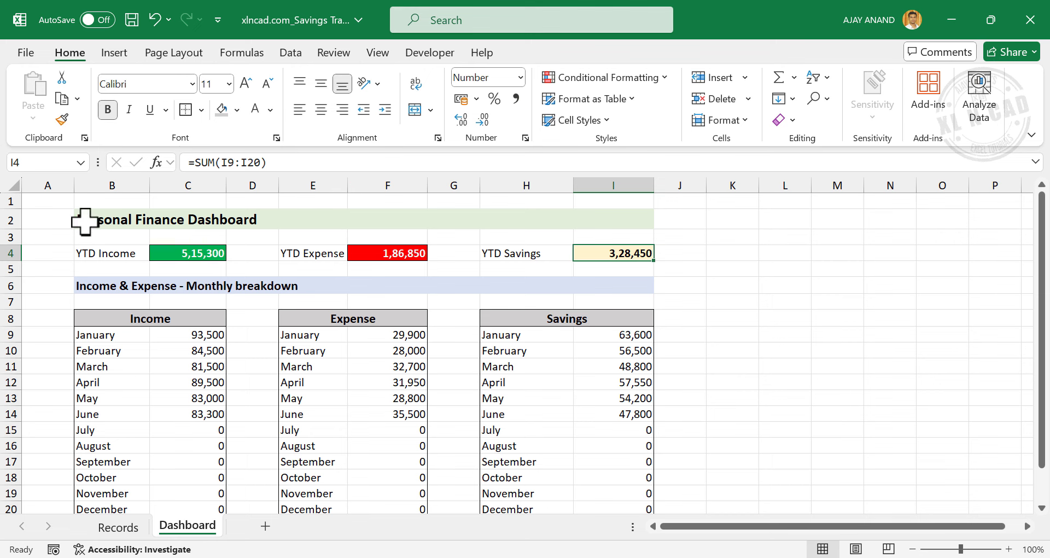
# Narrow column A and make the spacer columns D and G between the tables equally narrow.
pyautogui.moveTo(74, 186); pyautogui.dragTo(41, 184)
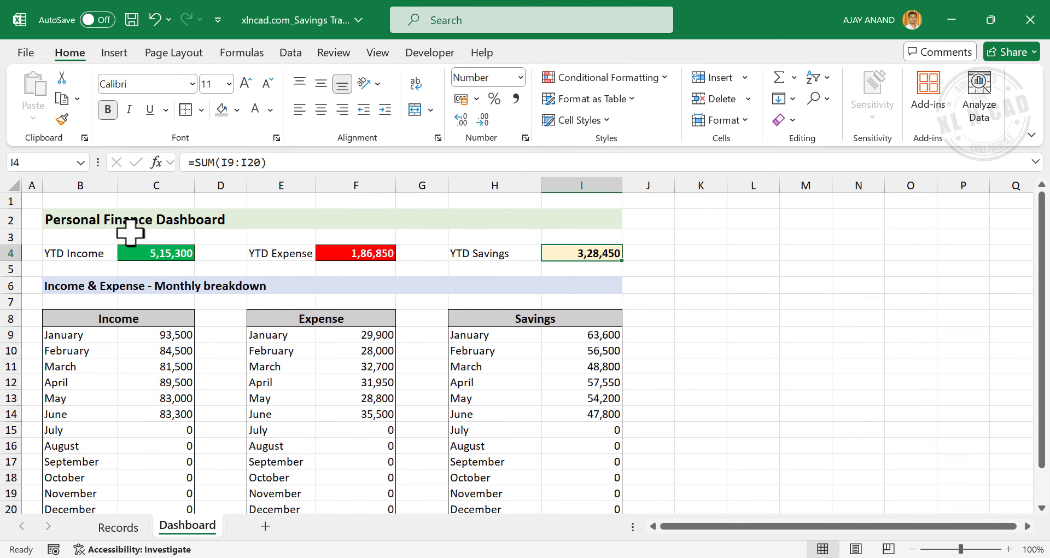
pyautogui.click(225, 185)
pyautogui.keyDown('ctrl'); pyautogui.click(424, 185); pyautogui.keyUp('ctrl')
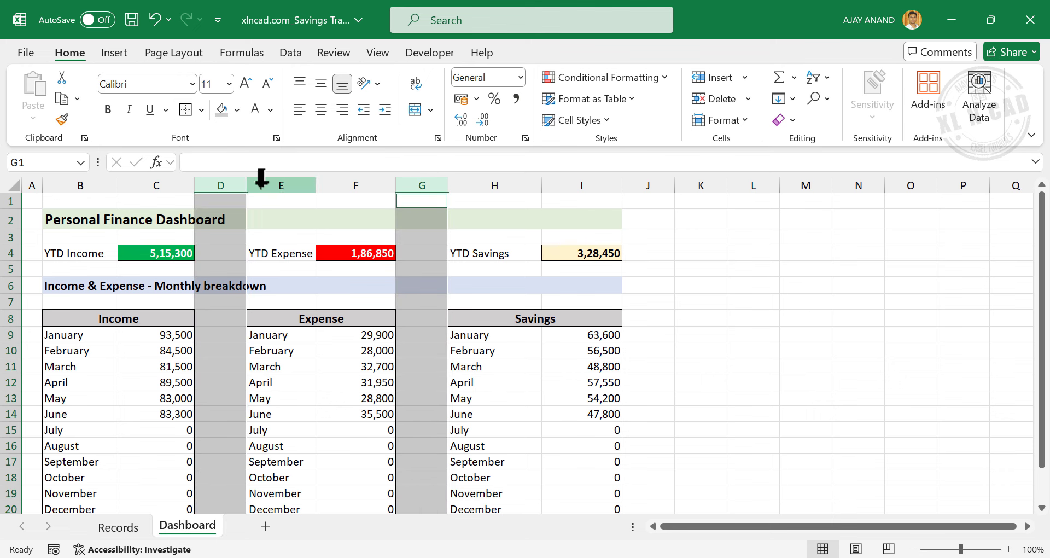
pyautogui.moveTo(247, 185); pyautogui.dragTo(224, 185)
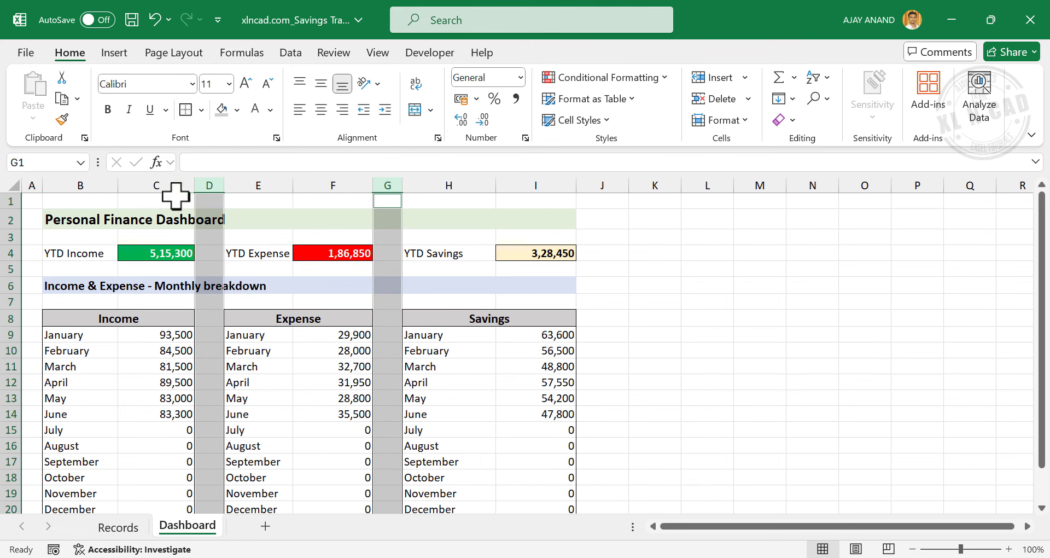
# Give the table columns B, C, E, F, H and I one equal width.
pyautogui.moveTo(100, 185); pyautogui.dragTo(140, 185)
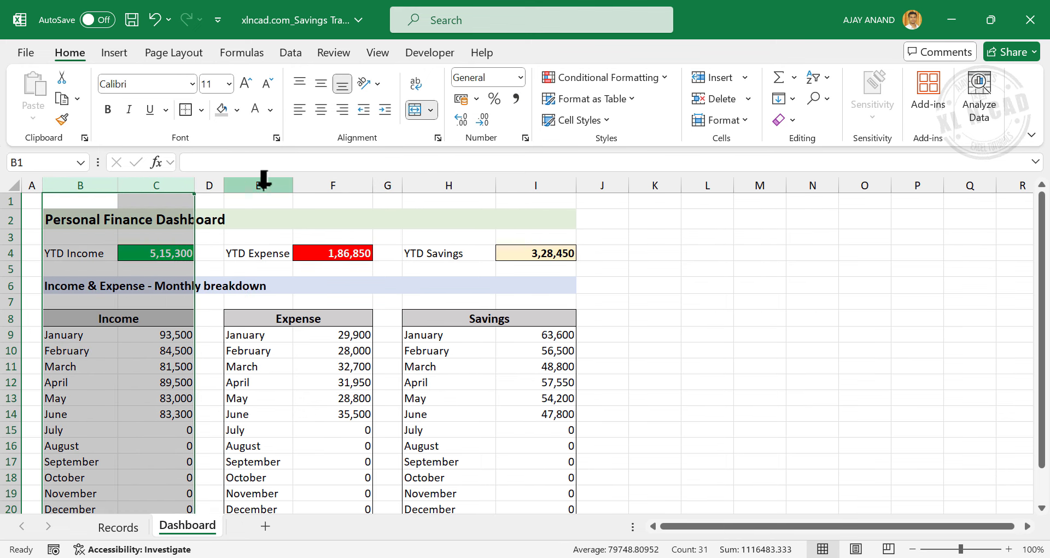
pyautogui.keyDown('ctrl'); pyautogui.moveTo(265, 185); pyautogui.dragTo(351, 186); pyautogui.keyUp('ctrl')
pyautogui.keyDown('ctrl'); pyautogui.moveTo(445, 185); pyautogui.dragTo(521, 187); pyautogui.keyUp('ctrl')
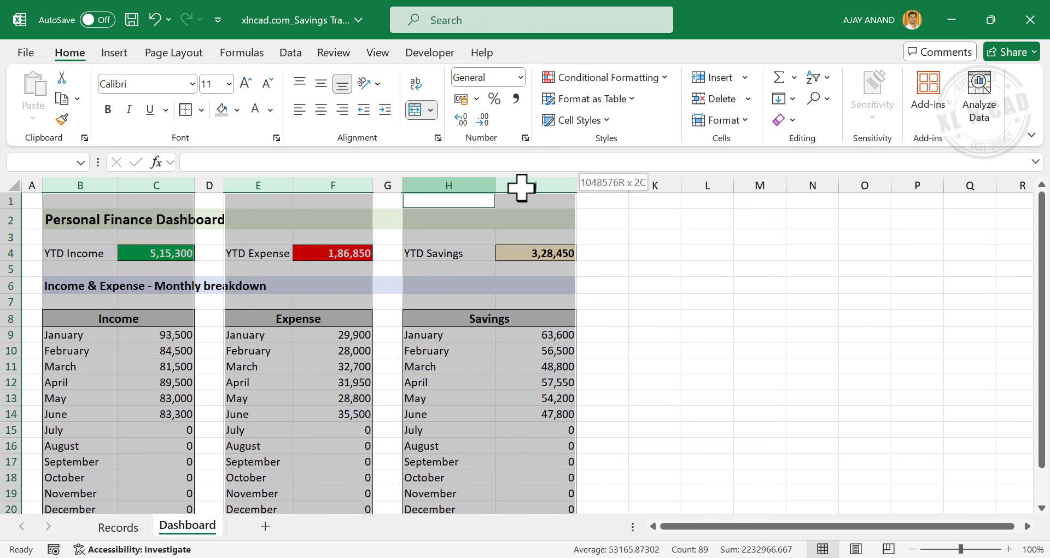
pyautogui.moveTo(293, 188); pyautogui.dragTo(298, 186)
# Reduce the height of the empty spacer rows 1, 3, 5 and 7 together.
pyautogui.click(15, 203)
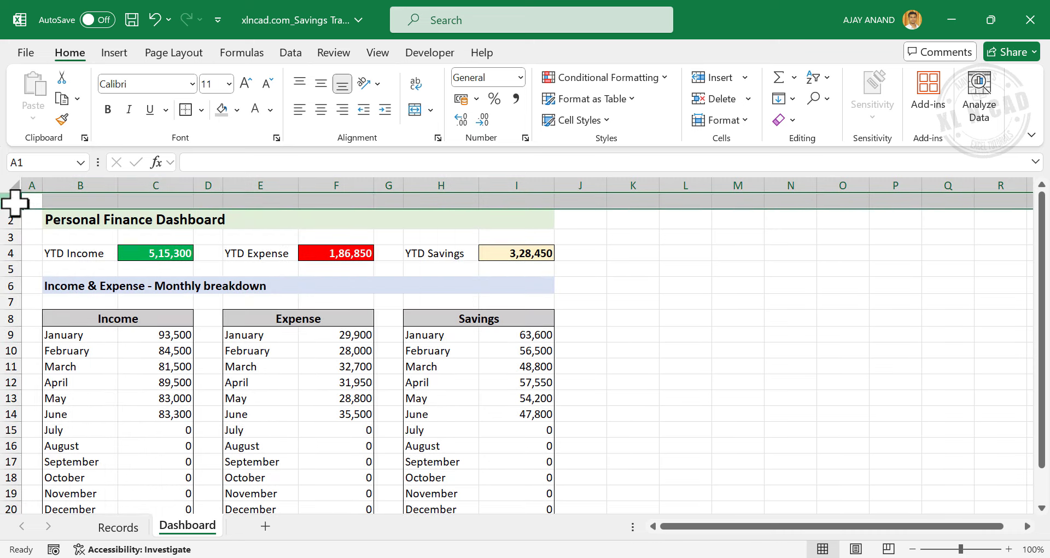
pyautogui.keyDown('ctrl'); pyautogui.click(11, 237); pyautogui.keyUp('ctrl')
pyautogui.keyDown('ctrl'); pyautogui.click(11, 269); pyautogui.keyUp('ctrl')
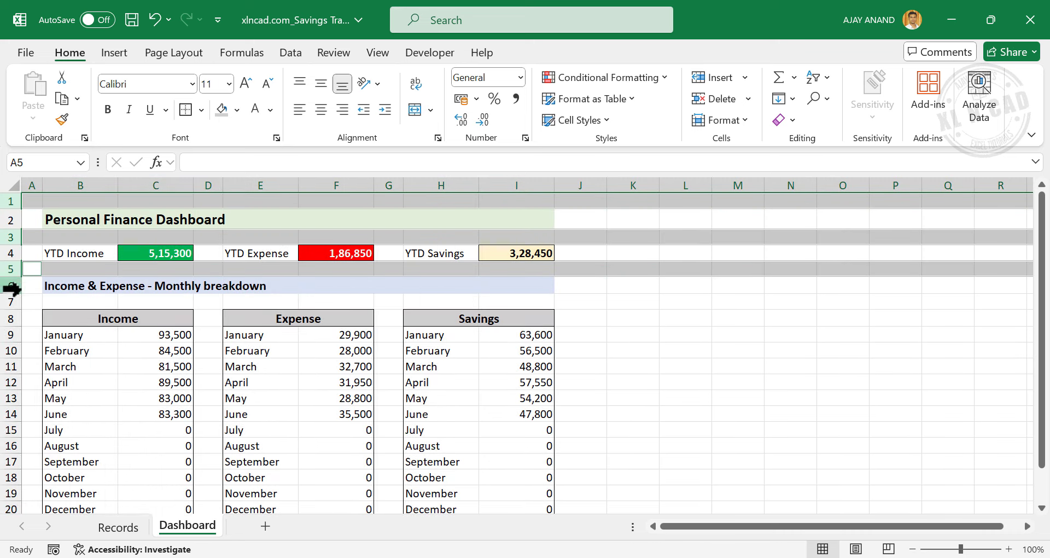
pyautogui.keyDown('ctrl'); pyautogui.click(8, 302); pyautogui.keyUp('ctrl')
pyautogui.moveTo(15, 209); pyautogui.dragTo(13, 206)
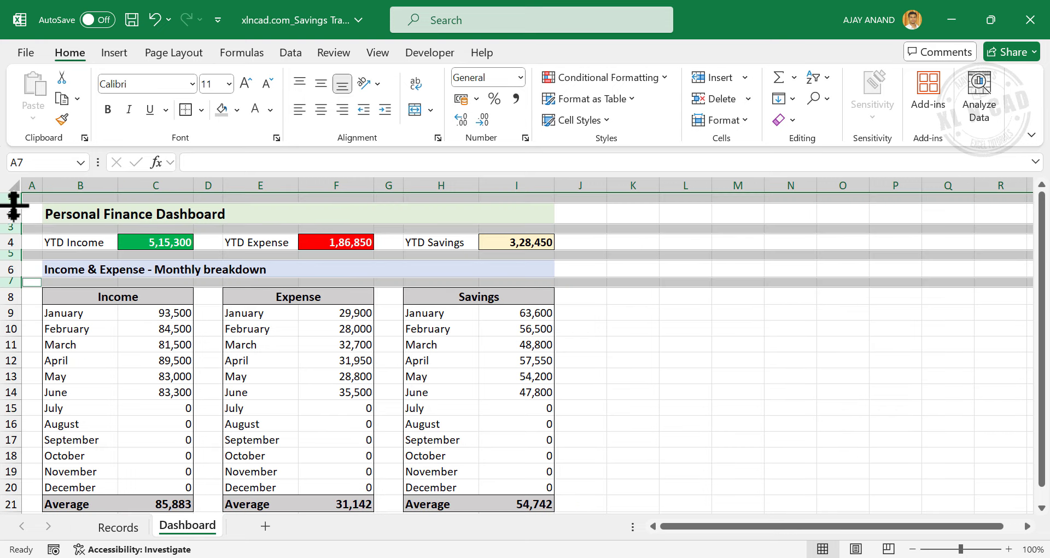
pyautogui.click(638, 405)
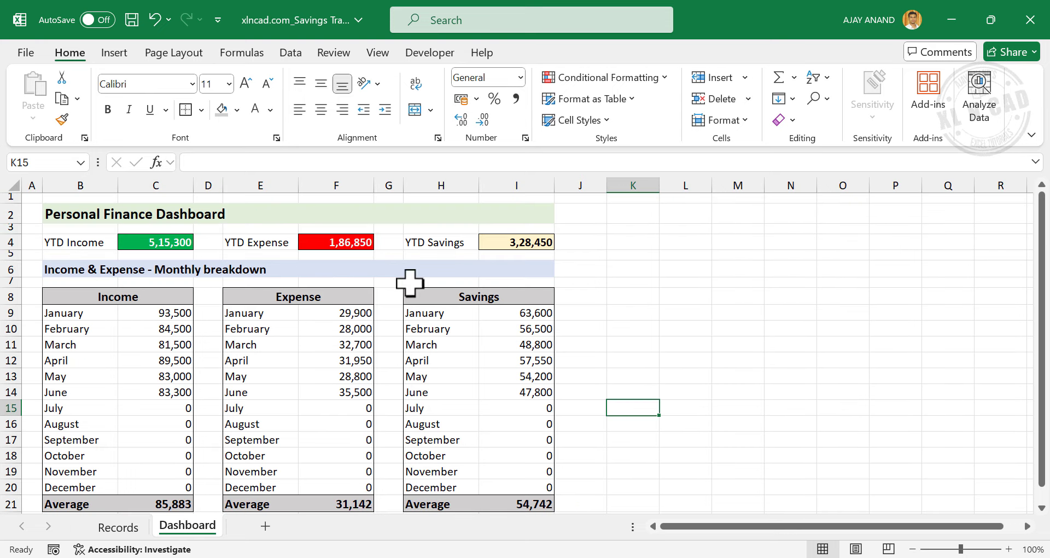
# Enter the section heading "Income & Expense - Item wise breakdown" in K8.
pyautogui.click(634, 297)
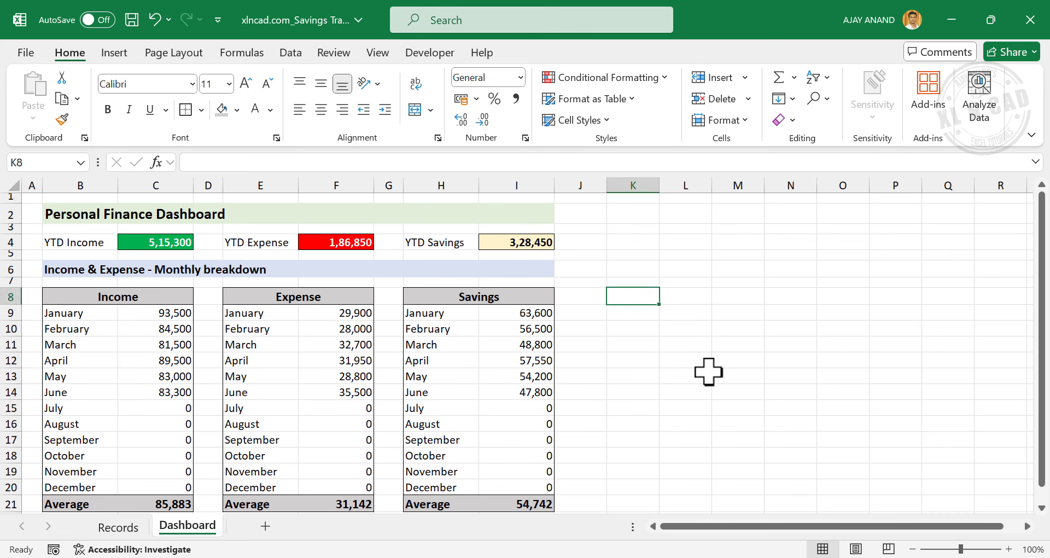
pyautogui.write('I')
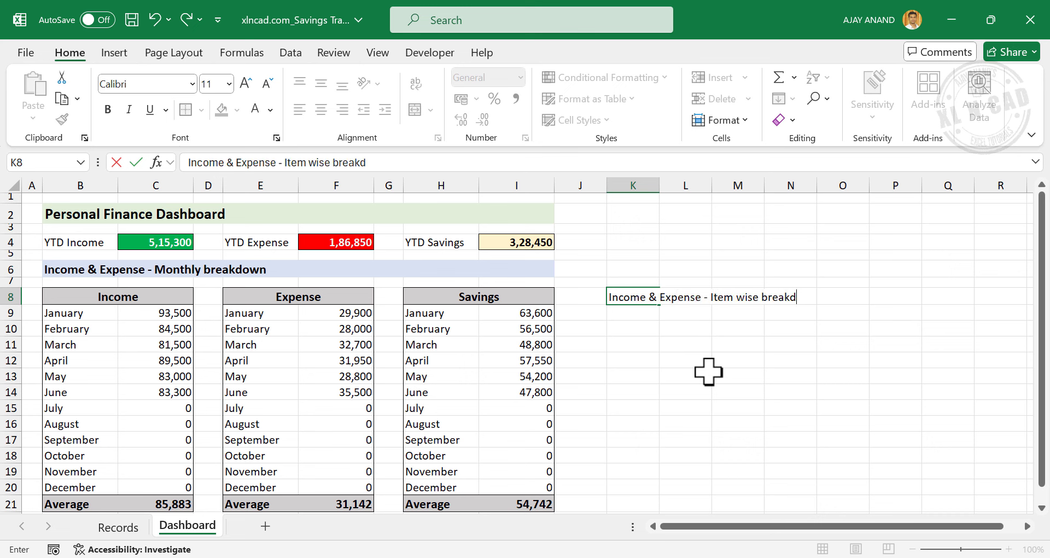
pyautogui.press('Return')
pyautogui.press('Return')
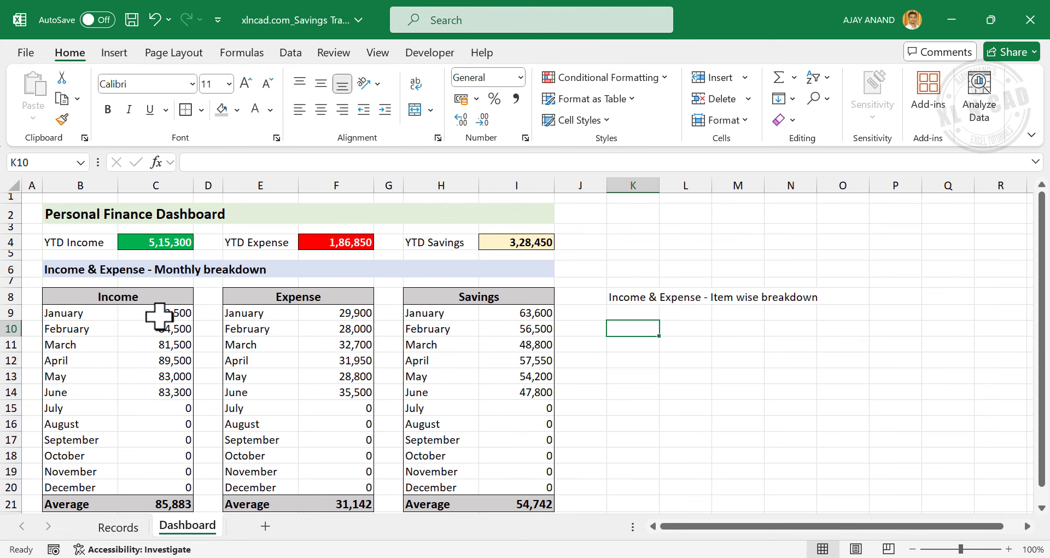
# Copy the formatted Income header from B8 to K10 as the header of the item-wise table.
pyautogui.click(82, 297)
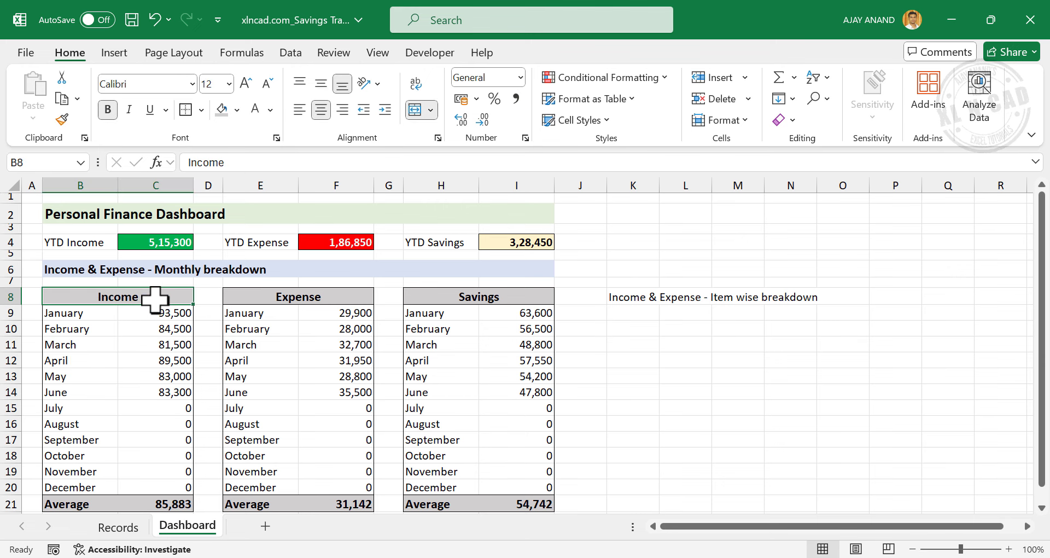
pyautogui.rightClick(156, 297)
pyautogui.click(265, 64)
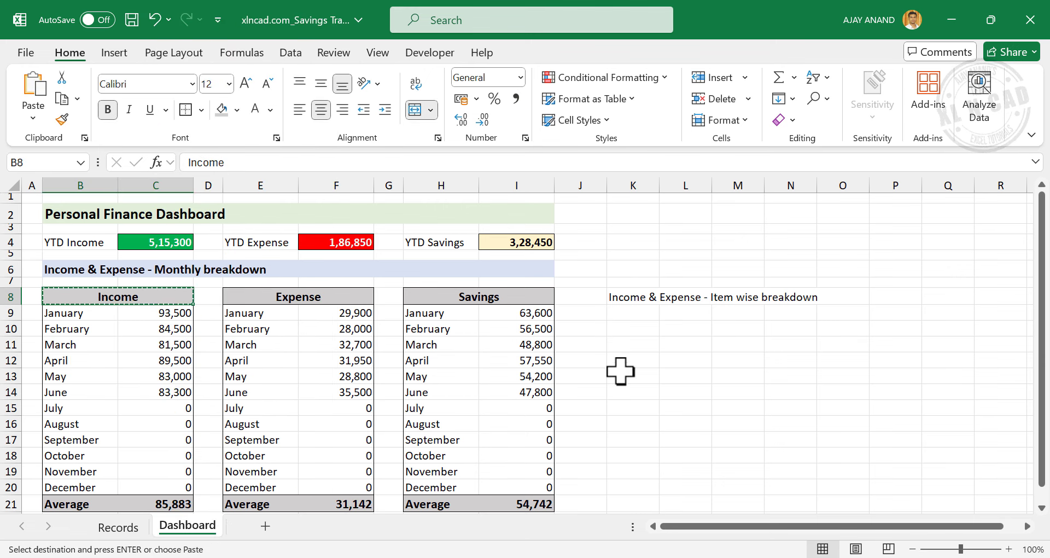
pyautogui.rightClick(650, 330)
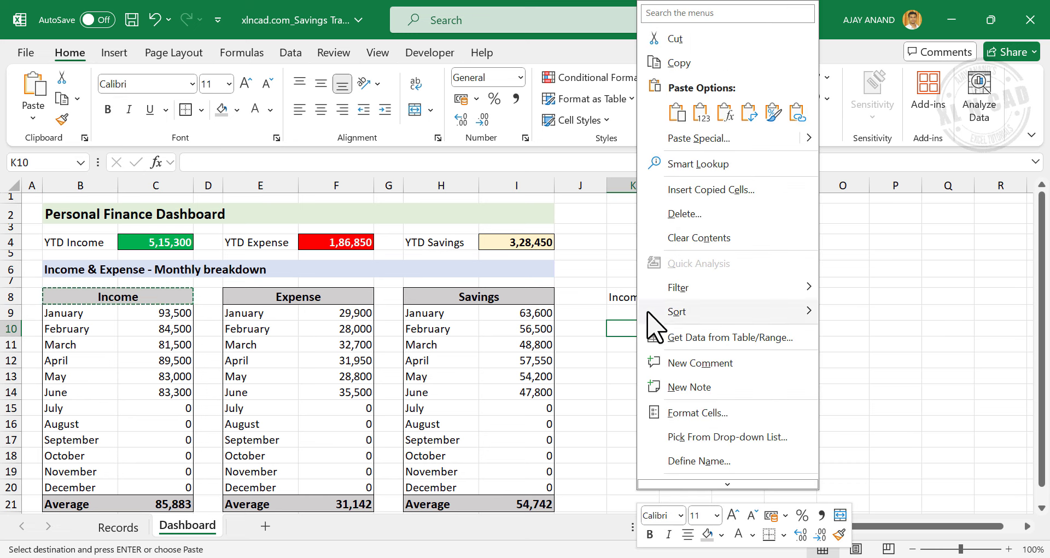
pyautogui.click(659, 109)
pyautogui.click(631, 349)
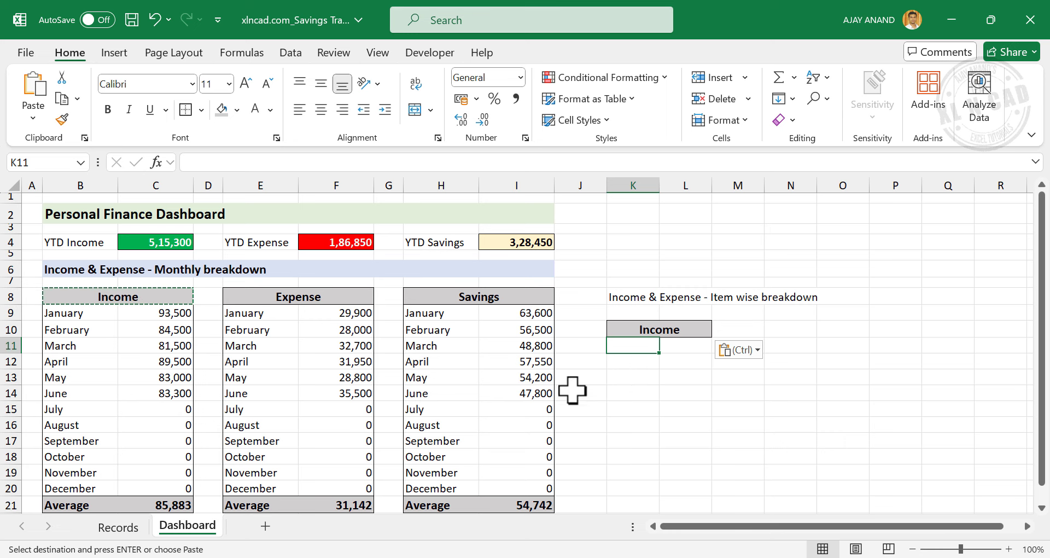
# Copy Salary, Share trading and Freelancing from the Records sheet into Dashboard K11:K13 without their formatting, and widen columns K and L.
pyautogui.click(117, 527)
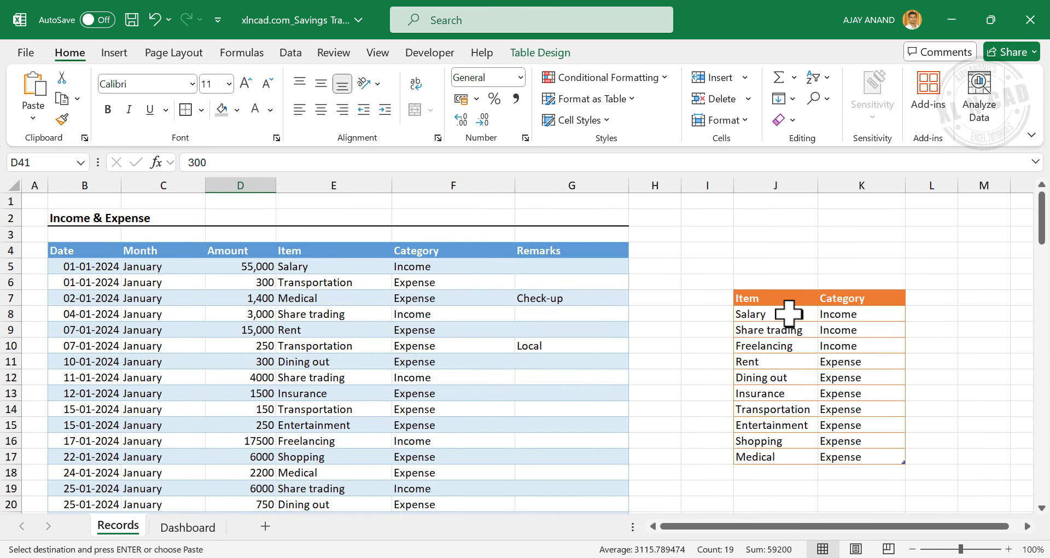
pyautogui.moveTo(788, 314); pyautogui.dragTo(790, 345)
pyautogui.rightClick(785, 333)
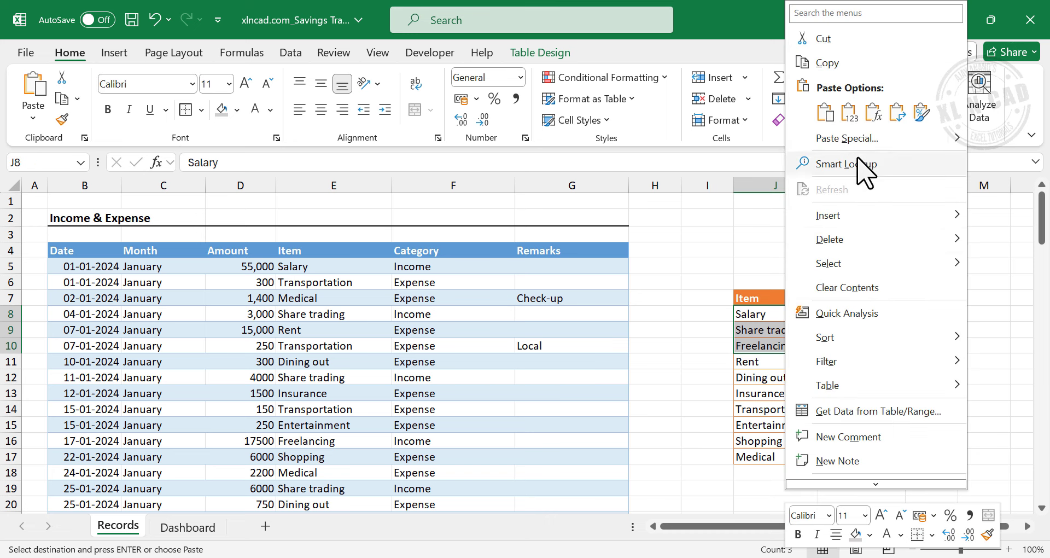
pyautogui.click(864, 64)
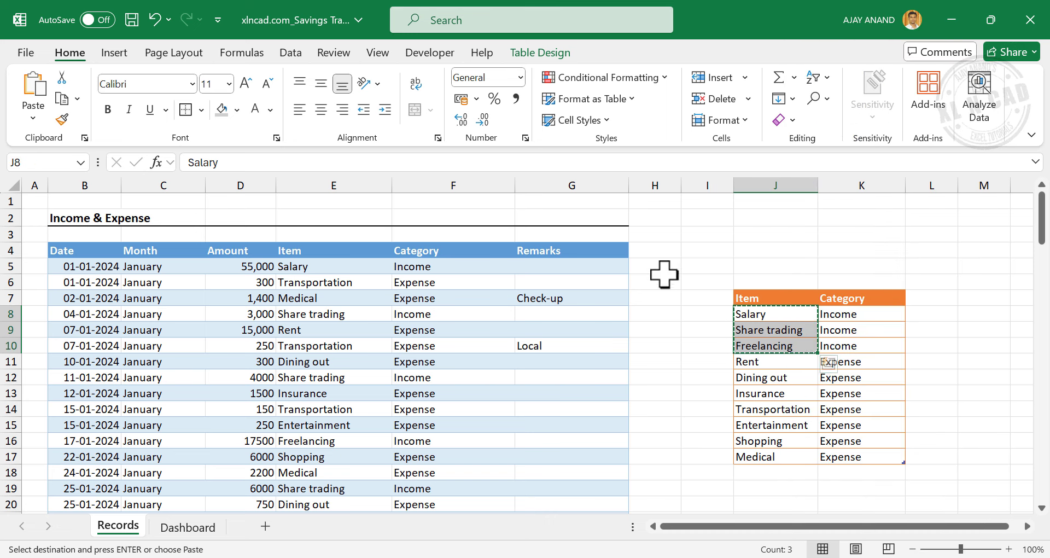
pyautogui.click(204, 528)
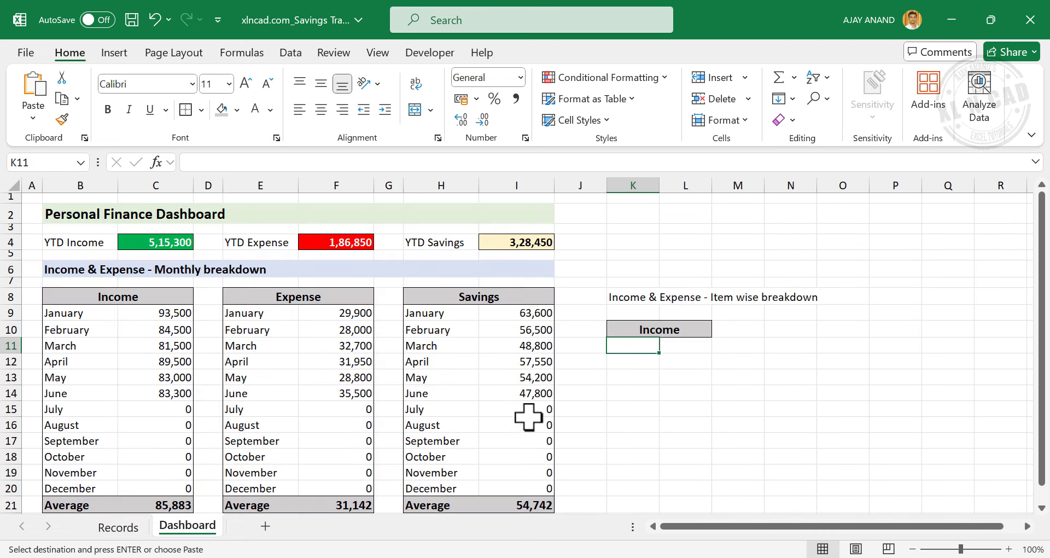
pyautogui.rightClick(643, 345)
pyautogui.click(720, 131)
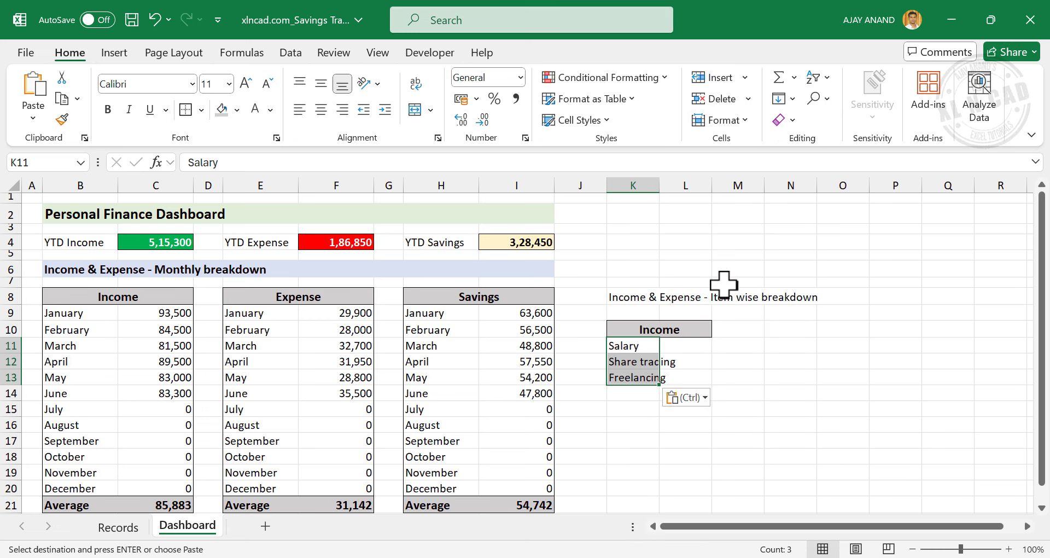
pyautogui.moveTo(662, 191); pyautogui.dragTo(768, 186)
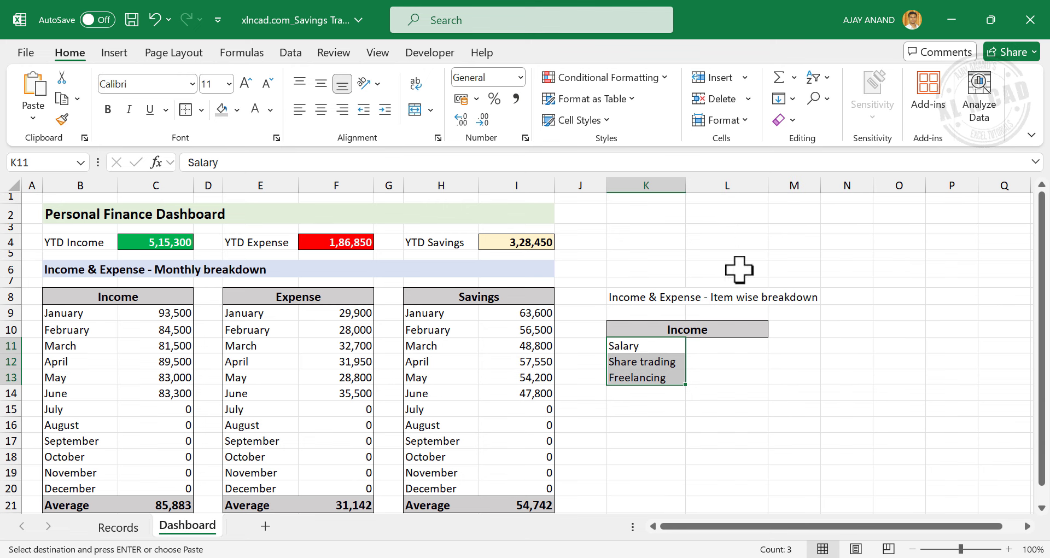
# Start a SUMIF formula in L11 with the Item column of the Records table as its range.
pyautogui.click(736, 395)
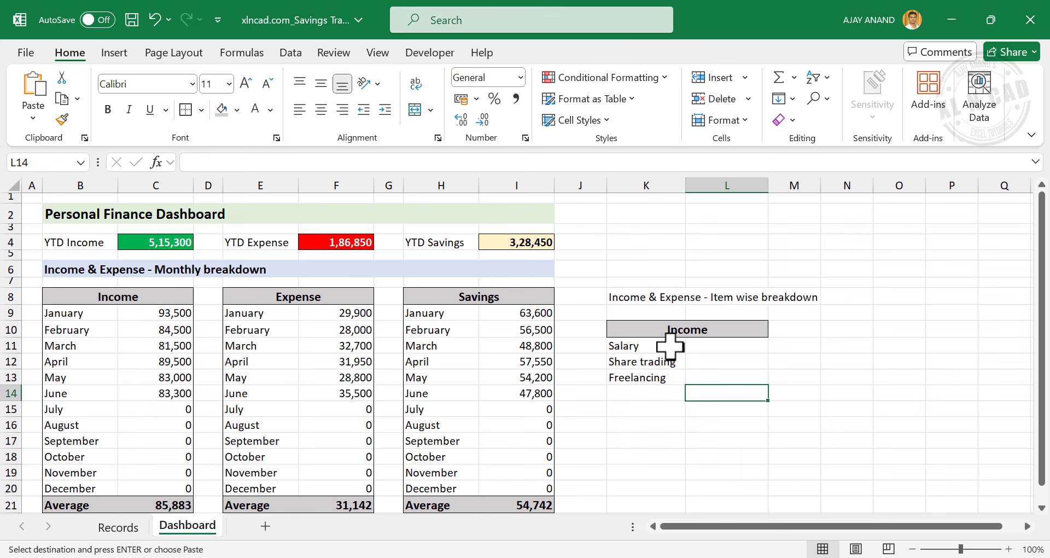
pyautogui.press('Up')
pyautogui.press('Up')
pyautogui.press('Up')
pyautogui.write('=')
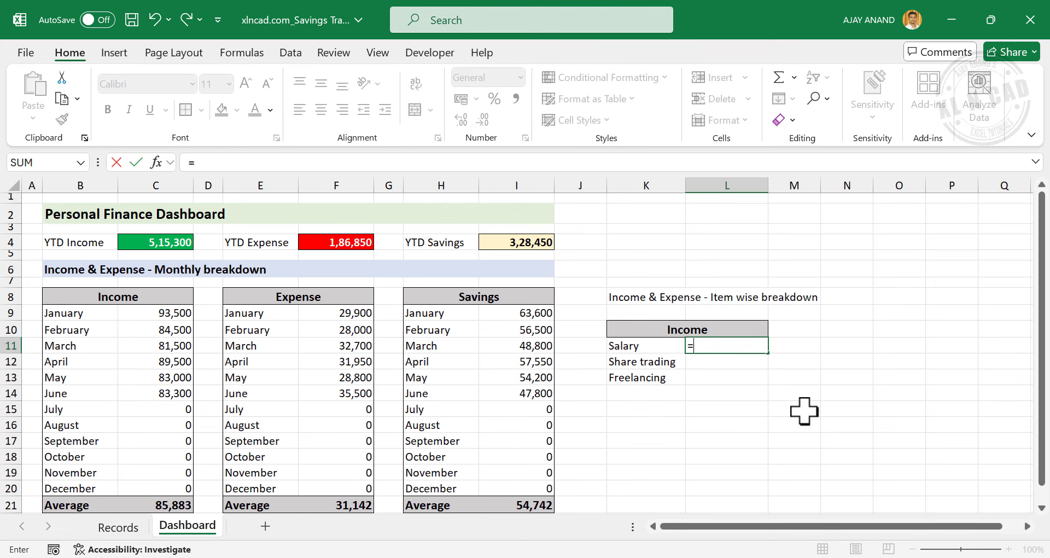
pyautogui.write('SUMIF')
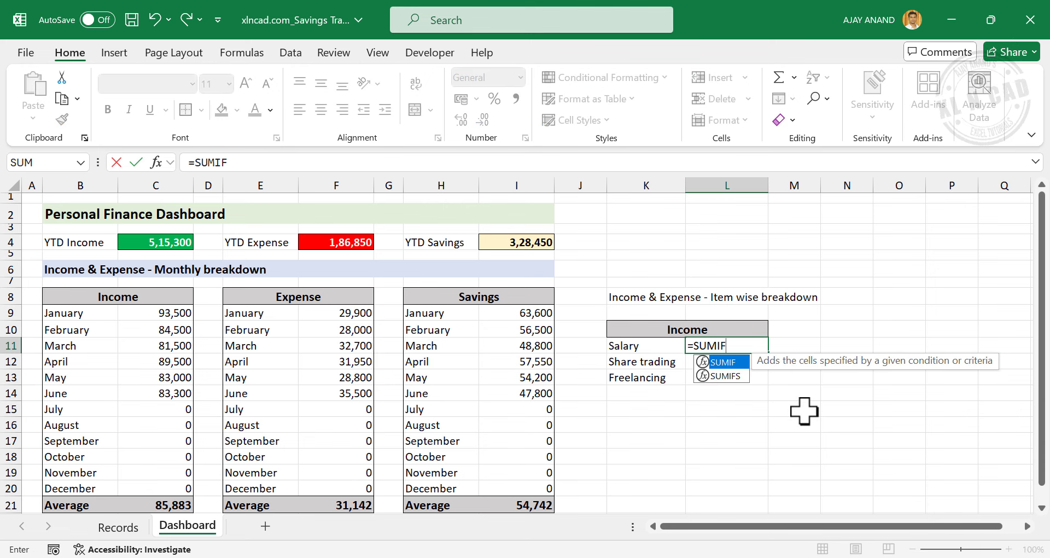
pyautogui.write('(')
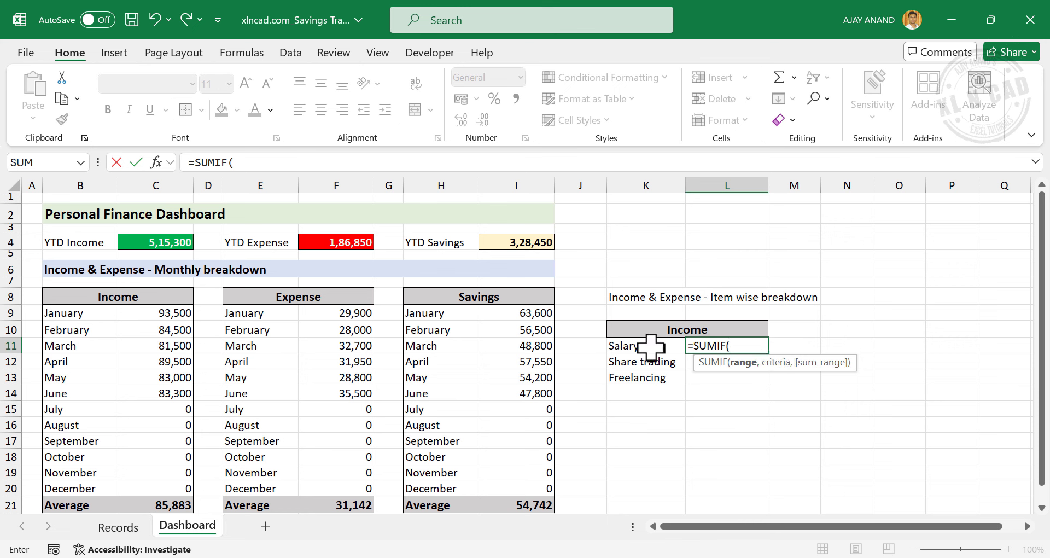
pyautogui.click(119, 527)
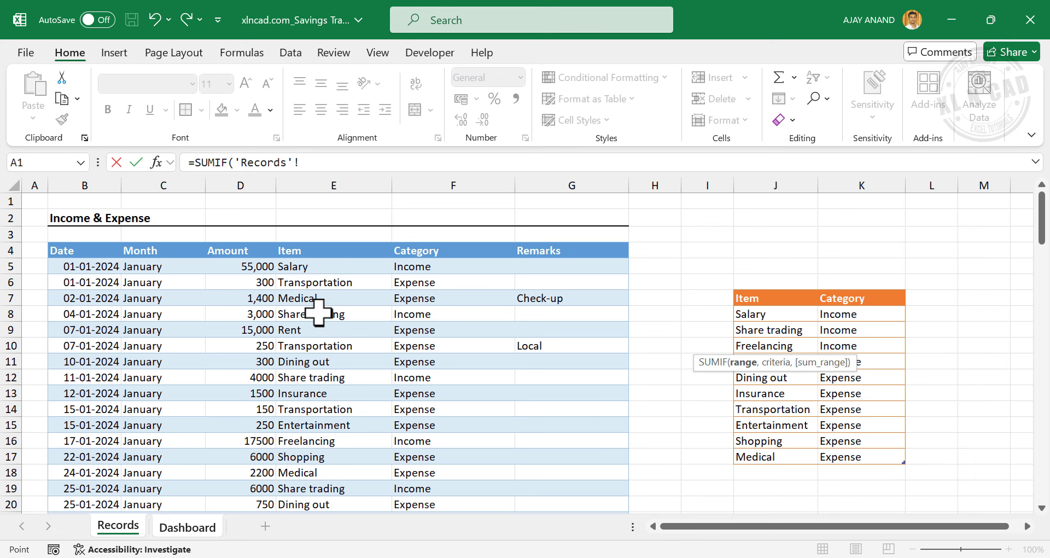
pyautogui.click(331, 237)
pyautogui.write(',')
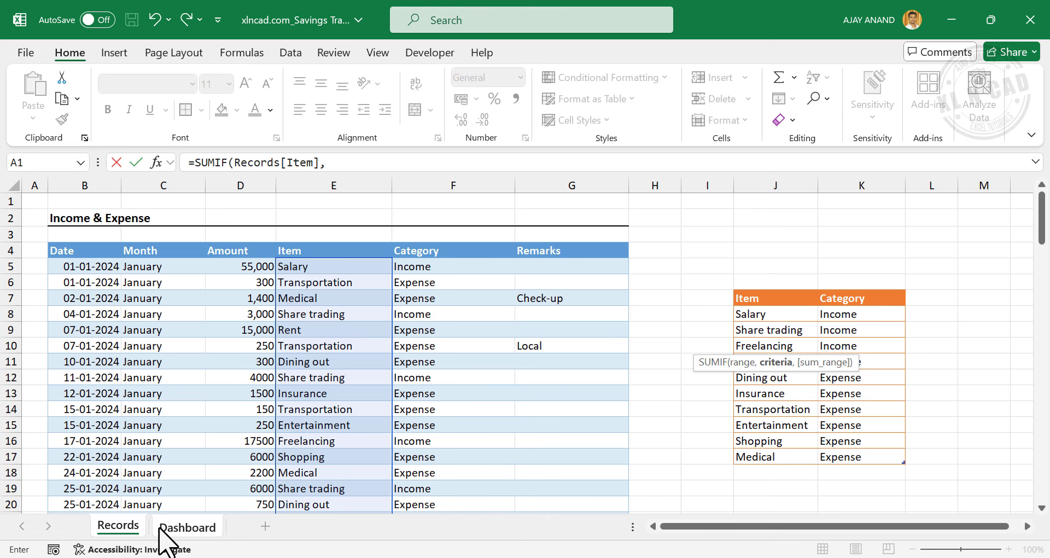
# Complete the SUMIF formula in L11 with Dashboard cell K11 as the criteria and the Amount column of the Records table as the sum range.
pyautogui.click(189, 527)
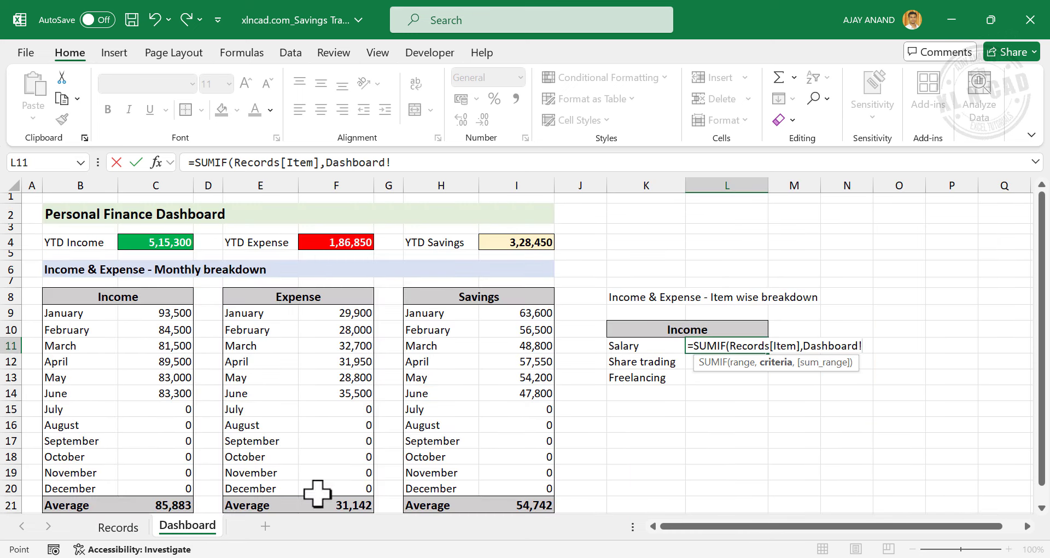
pyautogui.click(653, 347)
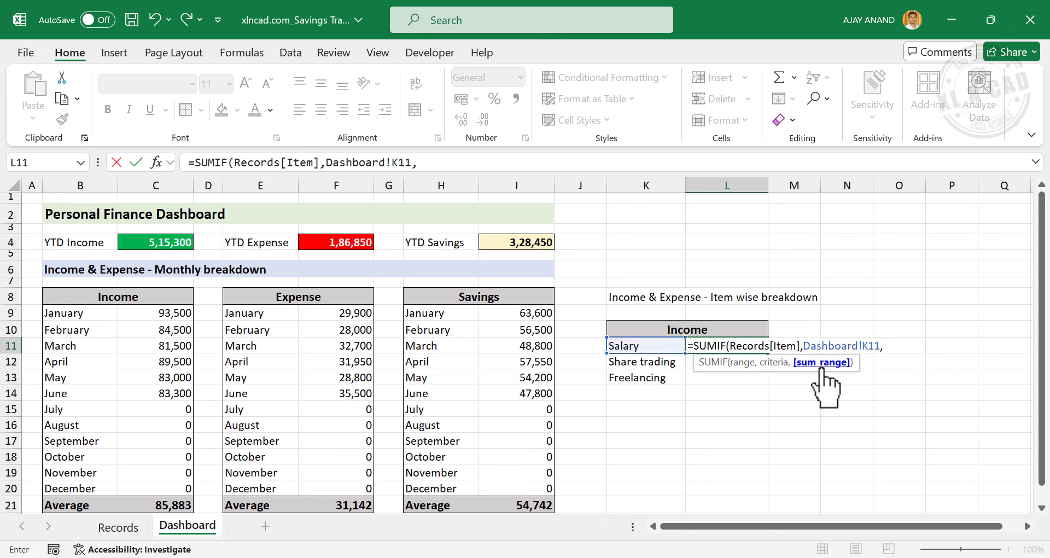
pyautogui.click(125, 527)
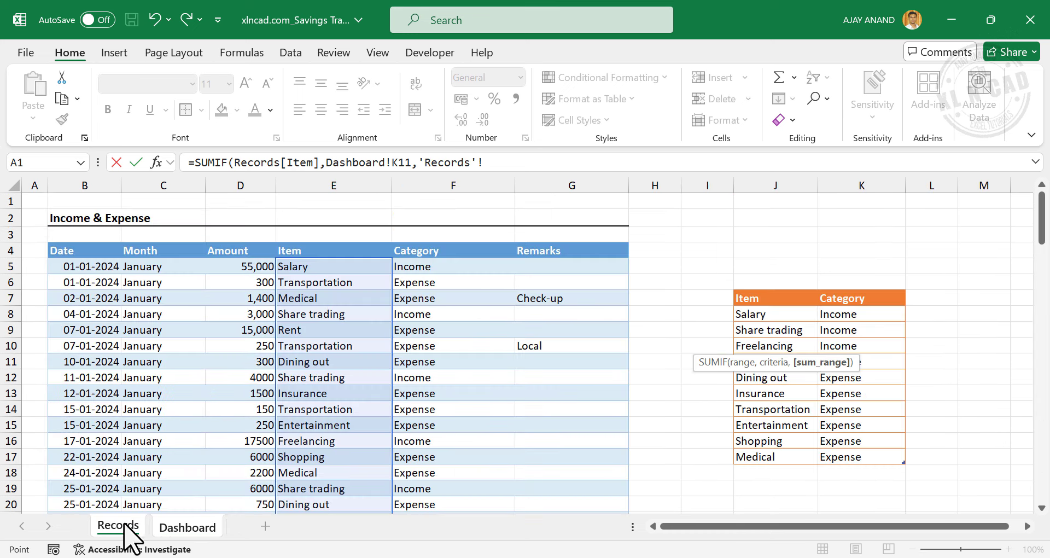
pyautogui.click(239, 236)
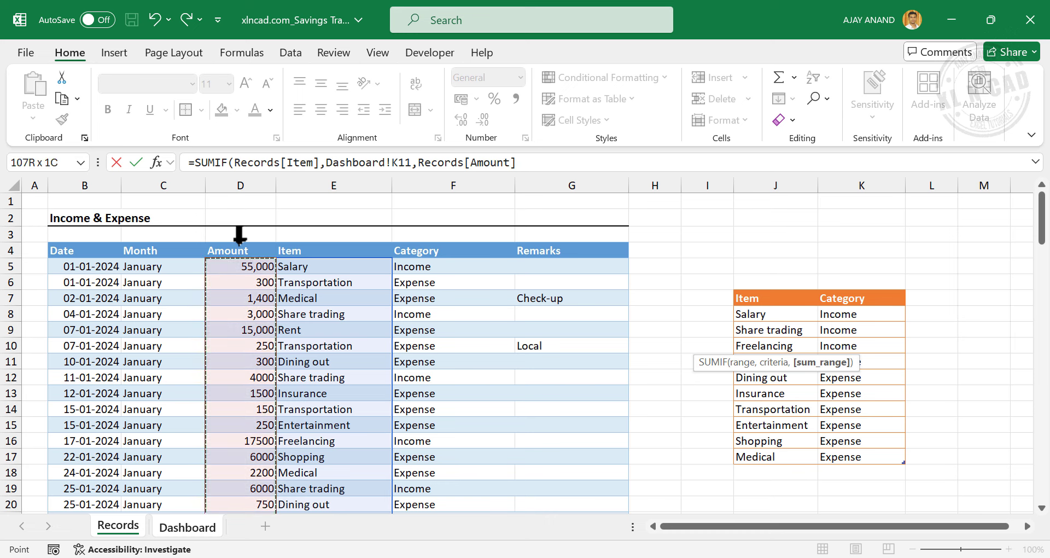
pyautogui.write(')')
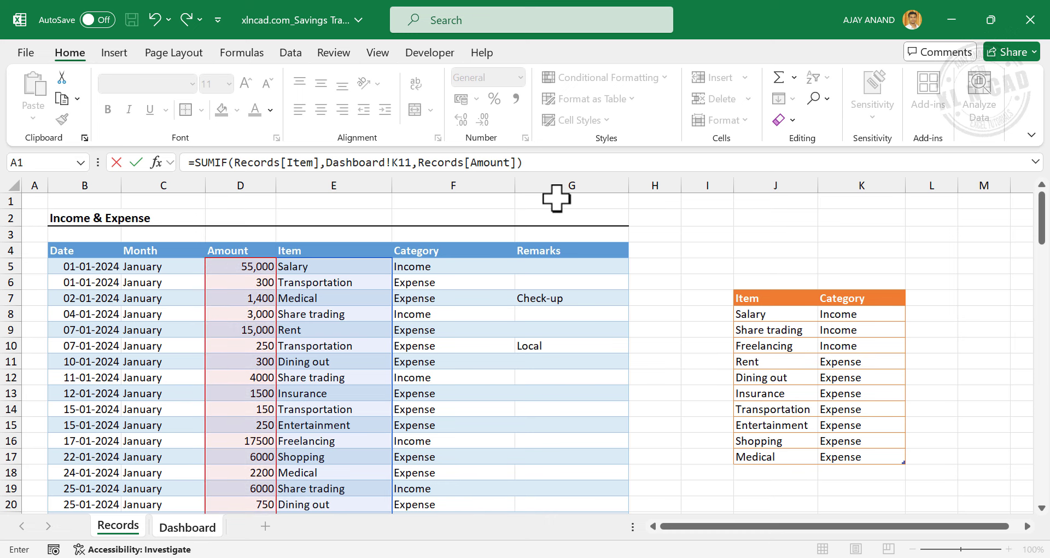
pyautogui.press('Return')
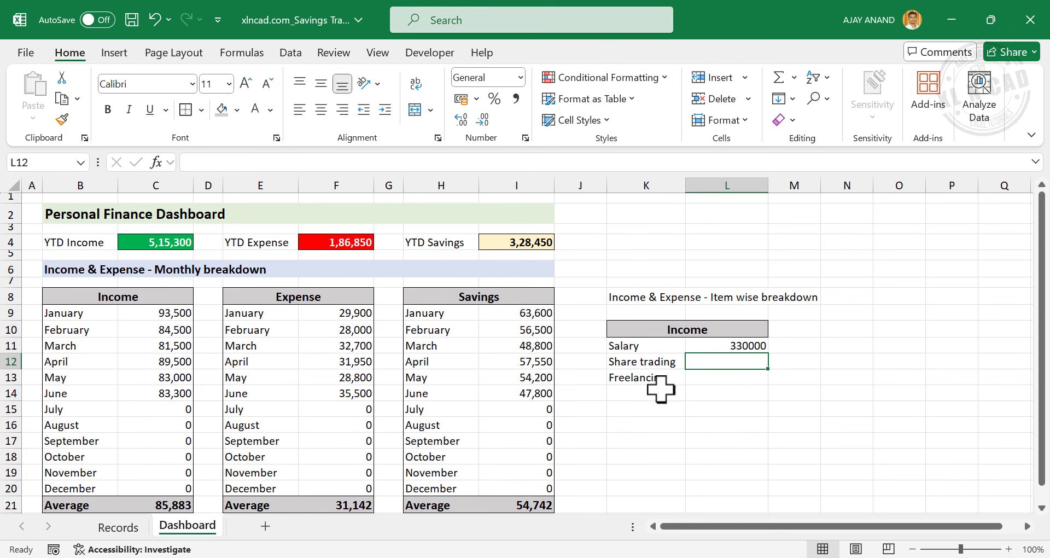
# Fill the L11 formula down to L13 and format L11:L13 as Number with the thousands separator and no decimals.
pyautogui.click(736, 345)
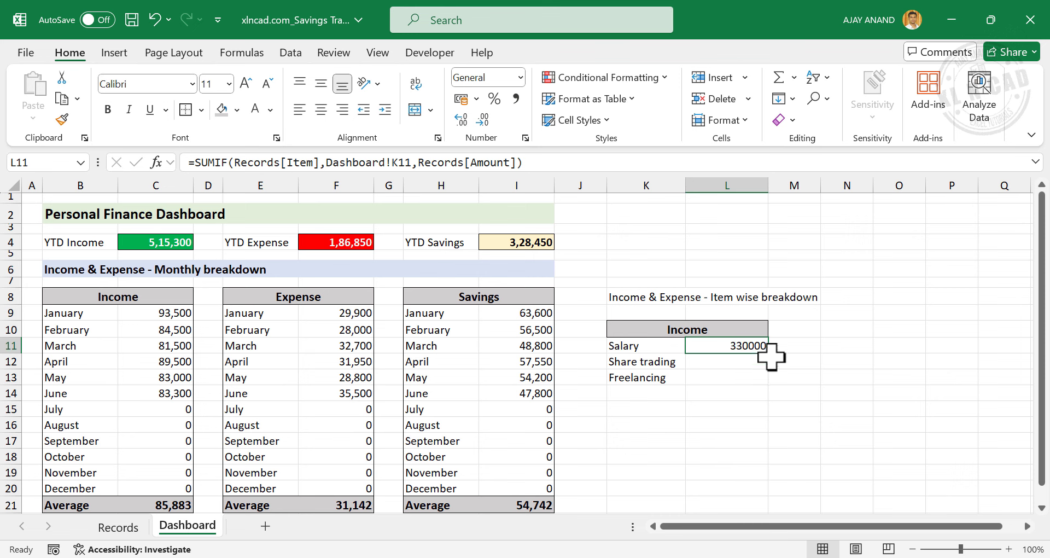
pyautogui.moveTo(767, 354); pyautogui.dragTo(766, 383)
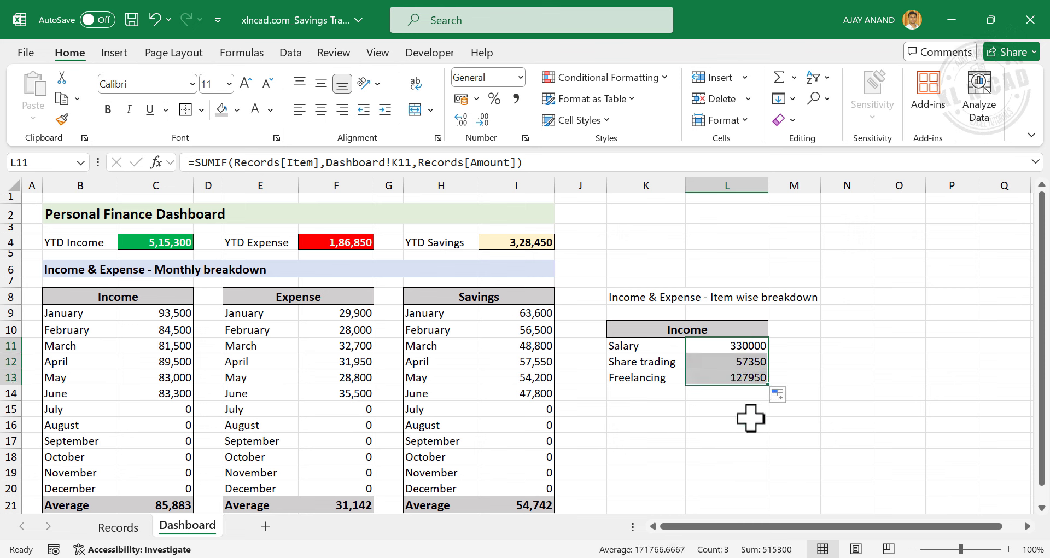
pyautogui.rightClick(712, 361)
pyautogui.click(772, 413)
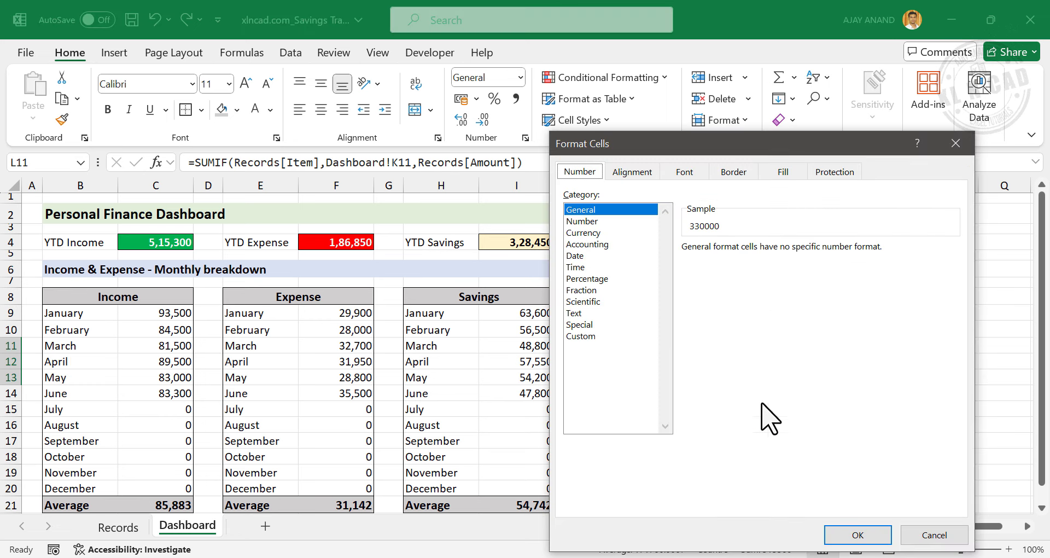
pyautogui.click(613, 221)
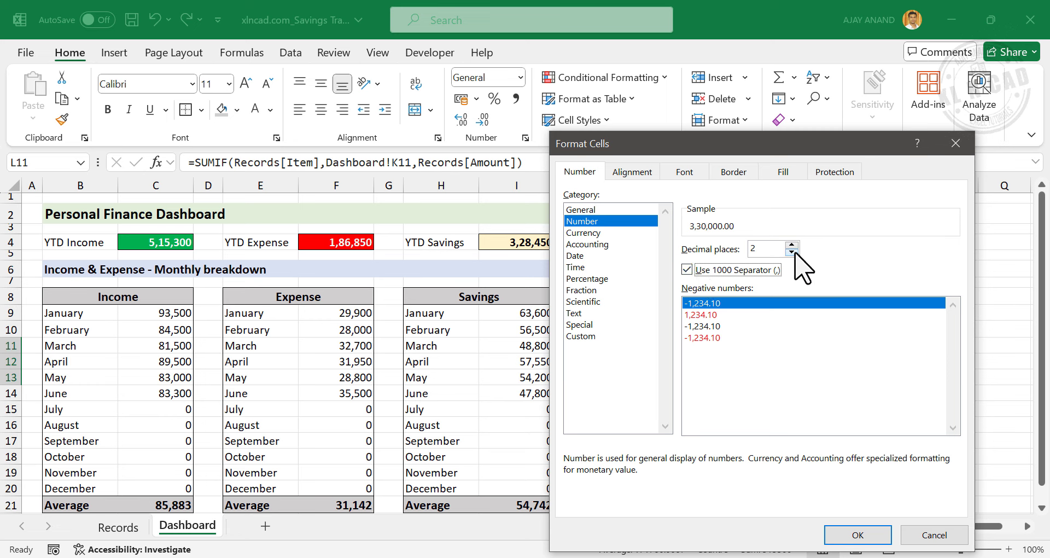
pyautogui.click(857, 535)
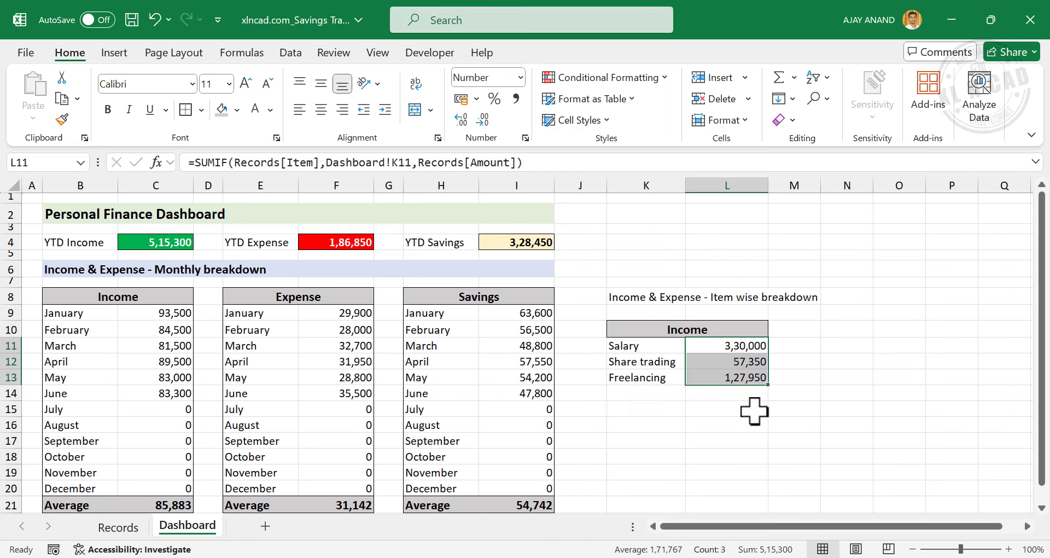
# Apply an outside border around the item-wise income entries in K11:L13.
pyautogui.moveTo(678, 345); pyautogui.dragTo(700, 377)
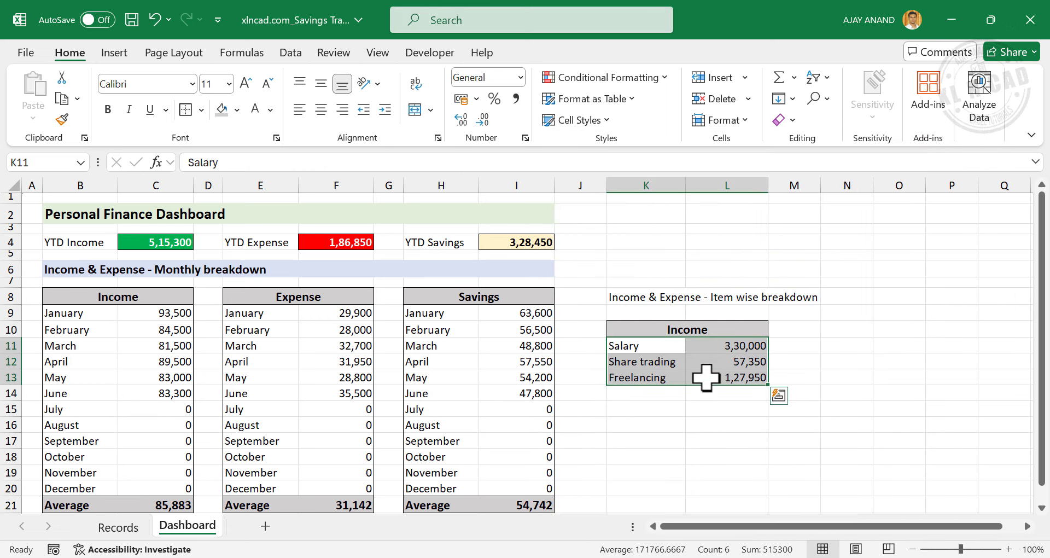
pyautogui.click(189, 109)
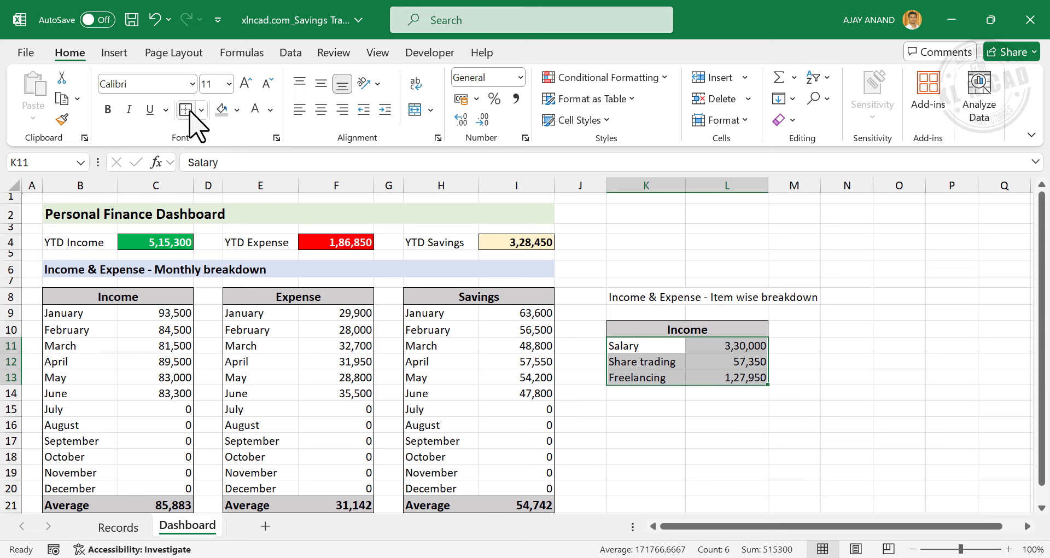
pyautogui.click(673, 424)
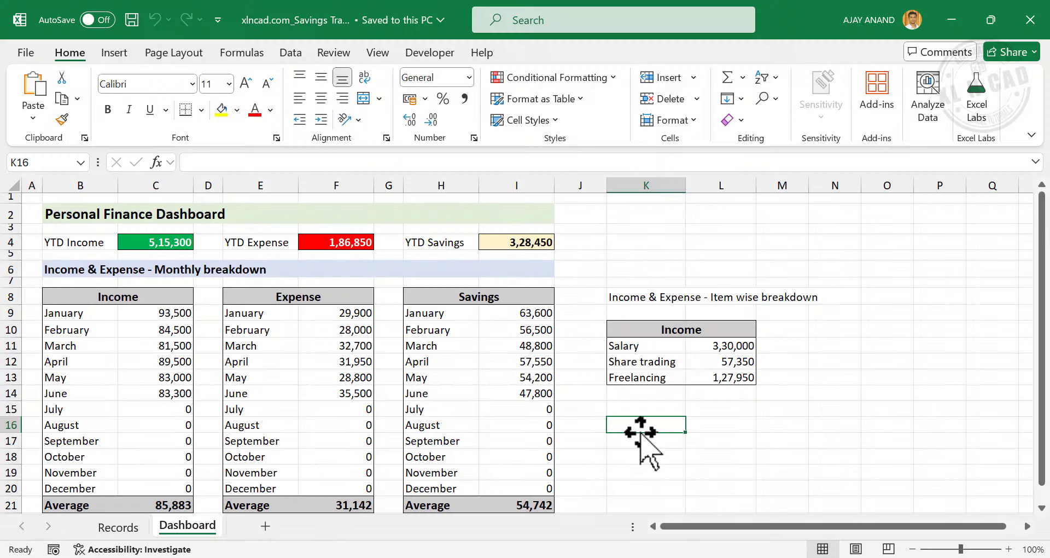
# Copy the formatted Expense header from E8 to N10 as the header of the item-wise expense table.
pyautogui.rightClick(311, 298)
pyautogui.click(408, 60)
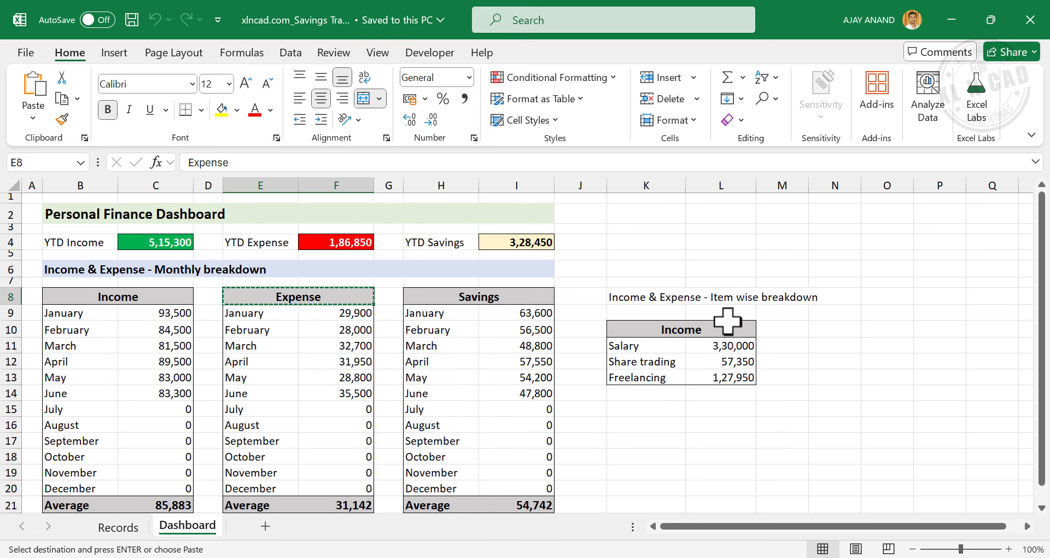
pyautogui.rightClick(828, 329)
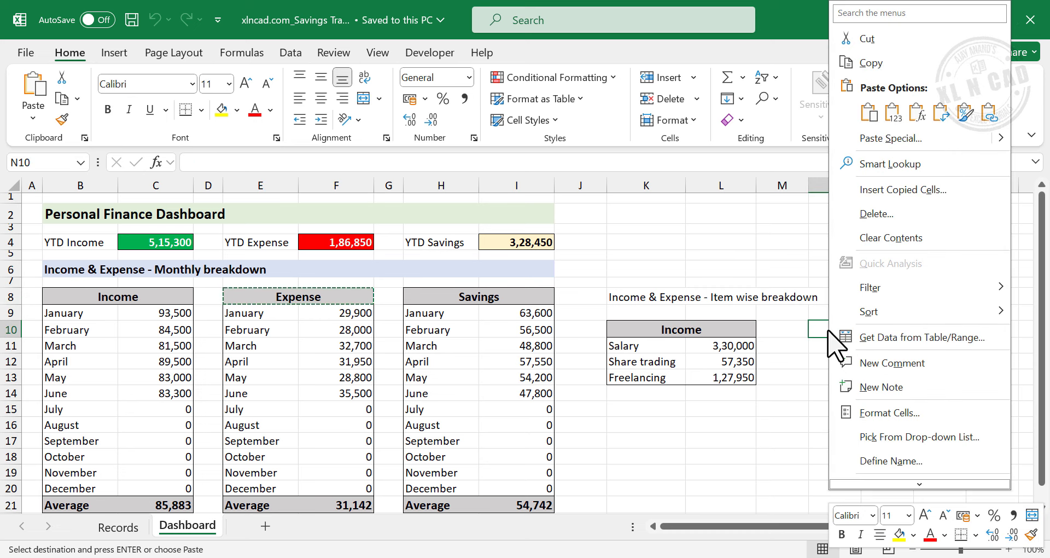
pyautogui.click(862, 118)
# Narrow column M to a spacer and adjust the widths of column pairs K and N, and L and O, to match.
pyautogui.moveTo(809, 186); pyautogui.dragTo(781, 192)
pyautogui.click(808, 186)
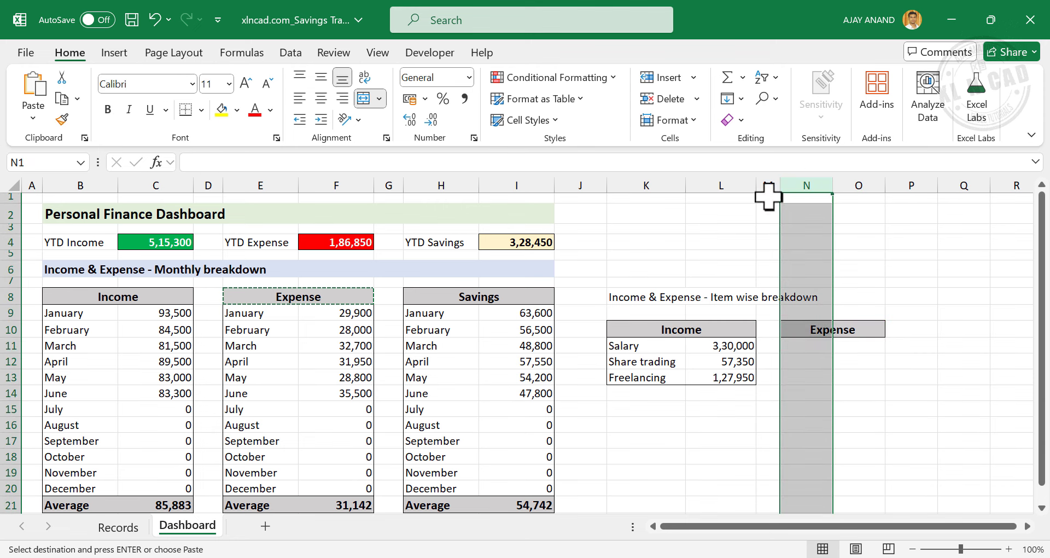
pyautogui.keyDown('ctrl'); pyautogui.click(657, 186); pyautogui.keyUp('ctrl')
pyautogui.moveTo(686, 186); pyautogui.dragTo(690, 188)
pyautogui.click(755, 184)
pyautogui.keyDown('ctrl'); pyautogui.click(881, 186); pyautogui.keyUp('ctrl')
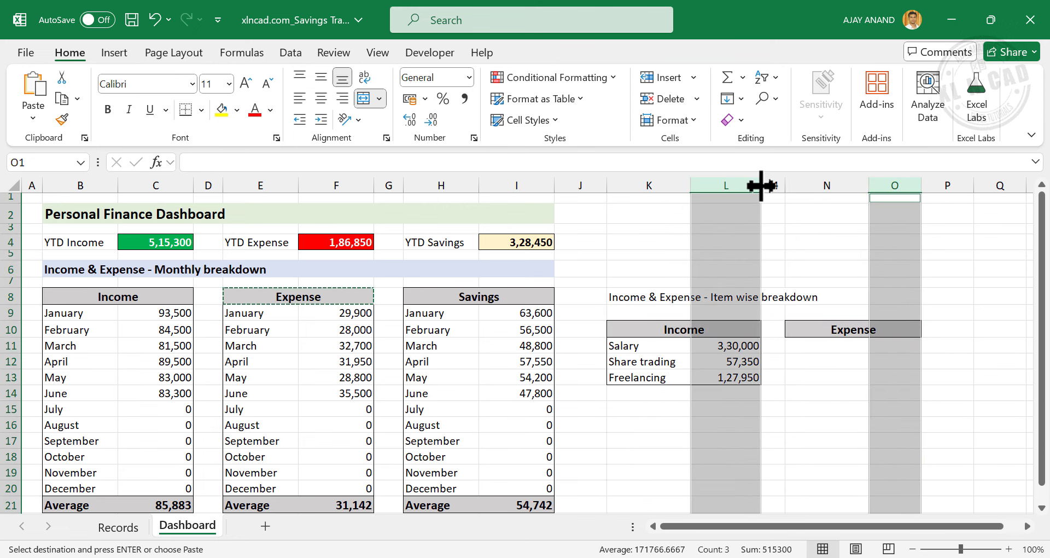
pyautogui.moveTo(760, 186); pyautogui.dragTo(758, 188)
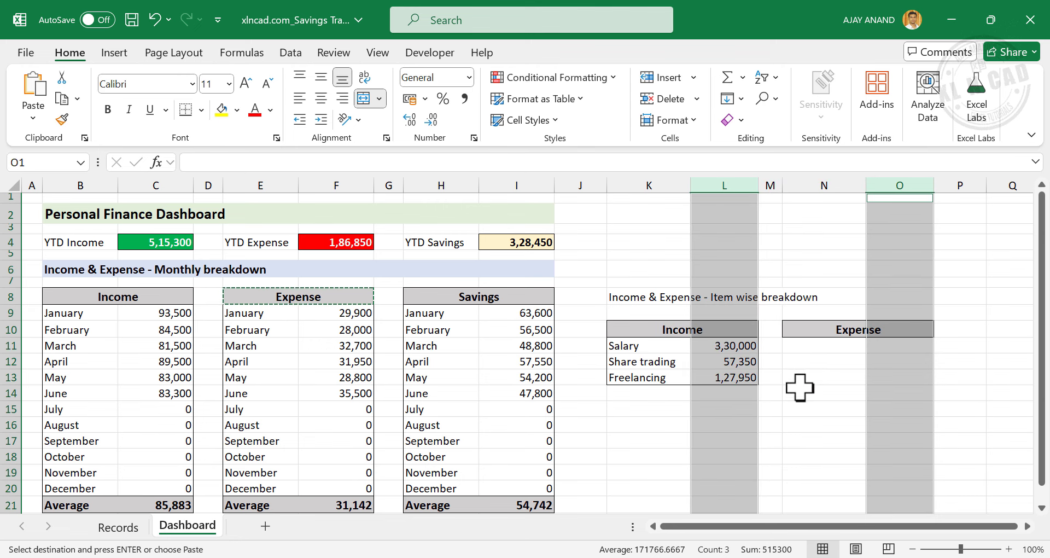
# Copy the expense items Rent through Medical from Records J11:J17 into Dashboard N11:N17 without their formatting.
pyautogui.click(829, 347)
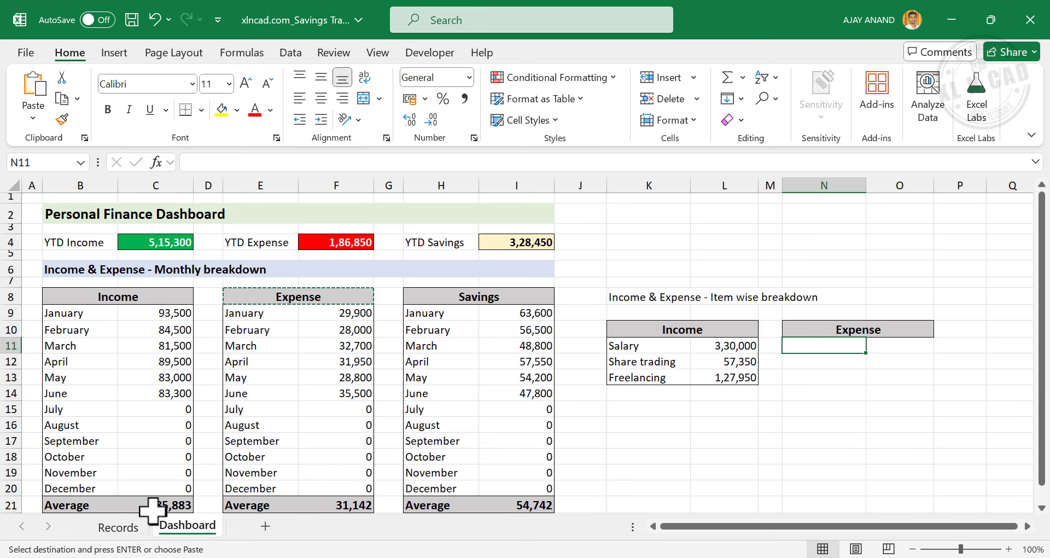
pyautogui.click(116, 527)
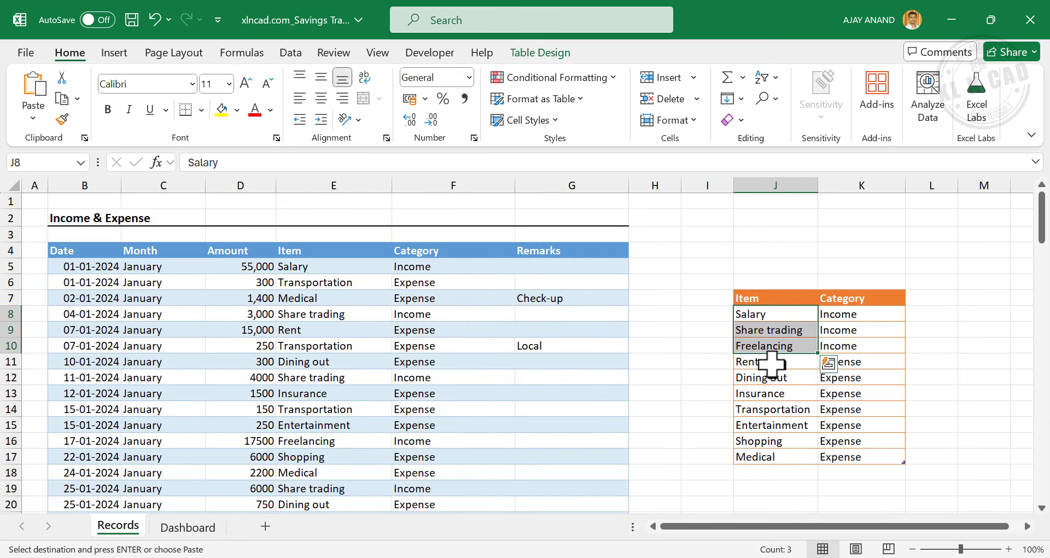
pyautogui.moveTo(771, 364); pyautogui.dragTo(773, 457)
pyautogui.rightClick(780, 403)
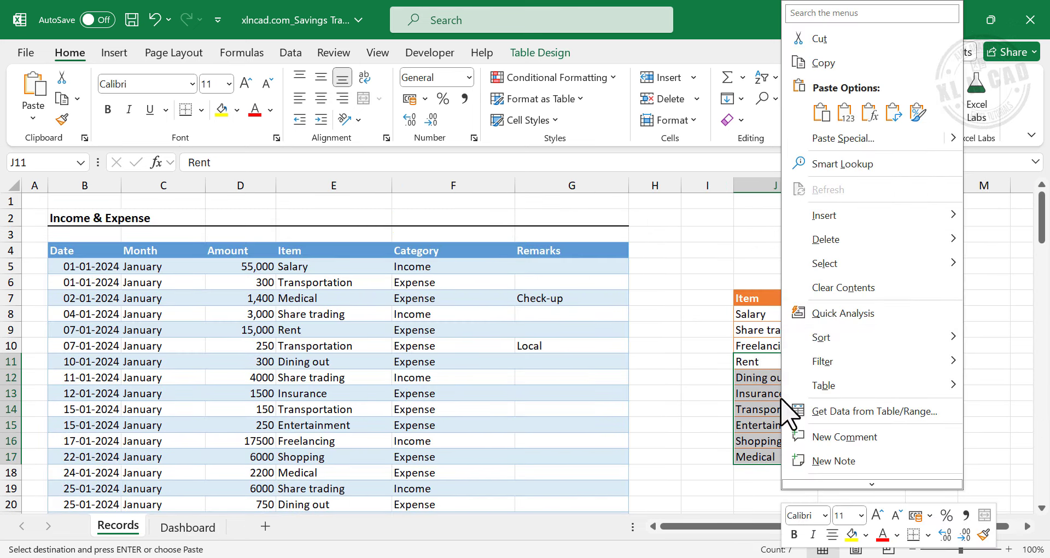
pyautogui.click(861, 63)
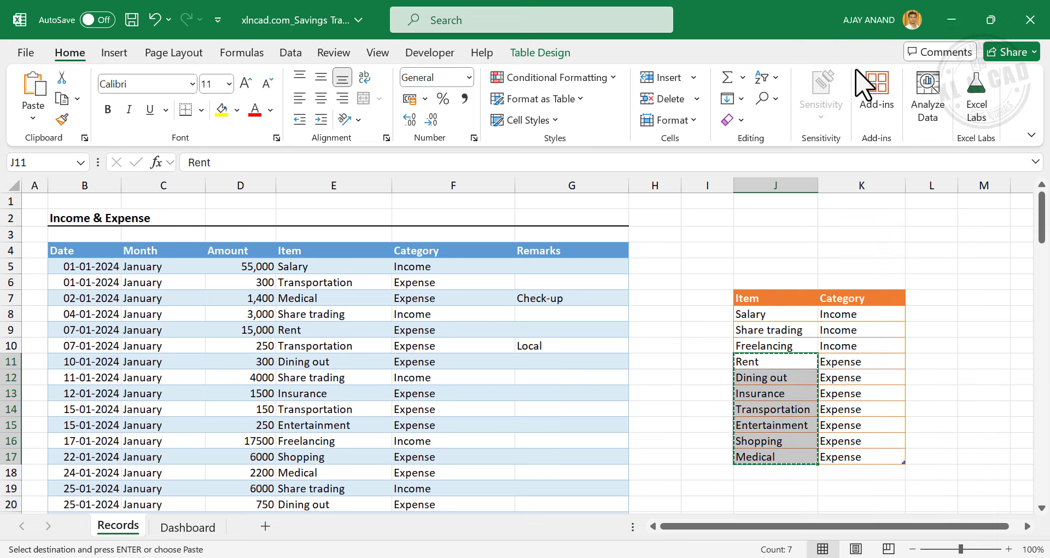
pyautogui.click(206, 530)
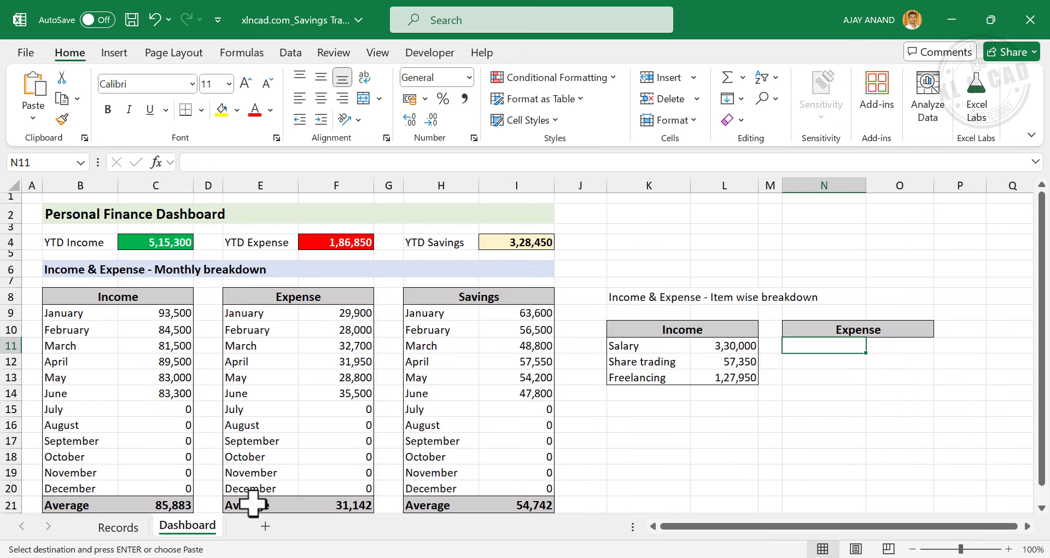
pyautogui.rightClick(818, 346)
pyautogui.click(877, 122)
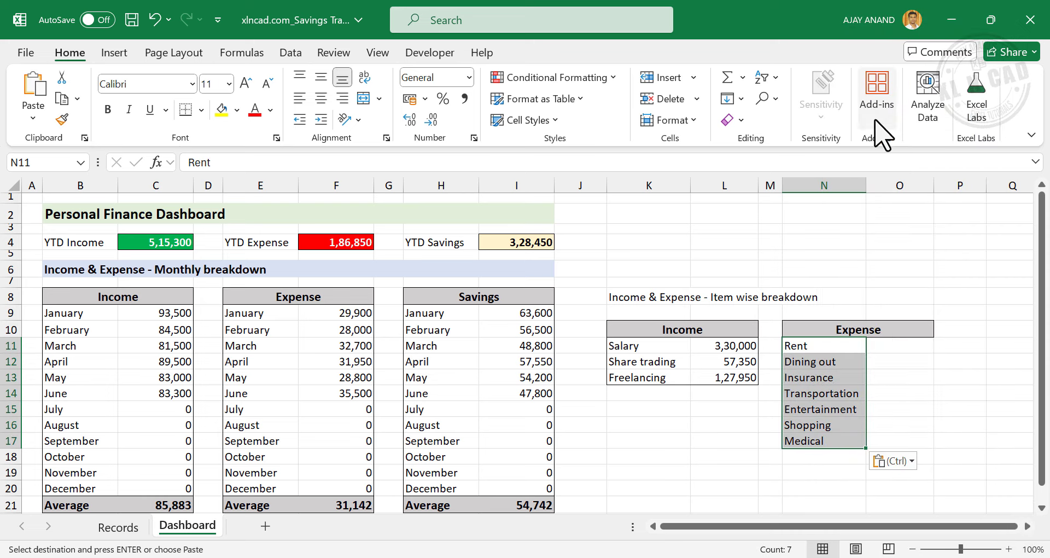
# Enter the formula =SUMIF(Records[Item],Dashboard!N11,Records[Amount]) in O11 to total the Rent expense.
pyautogui.click(881, 346)
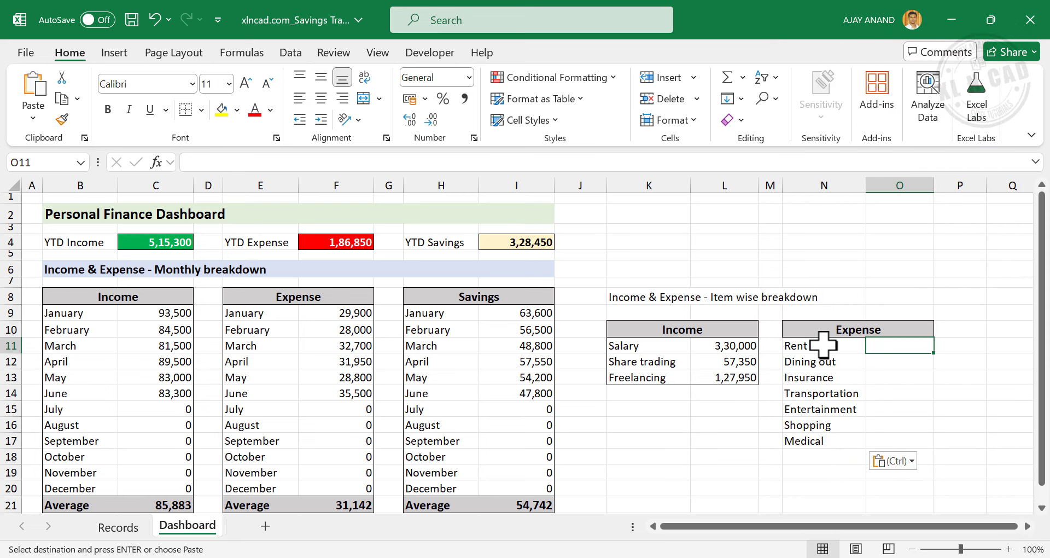
pyautogui.click(264, 164)
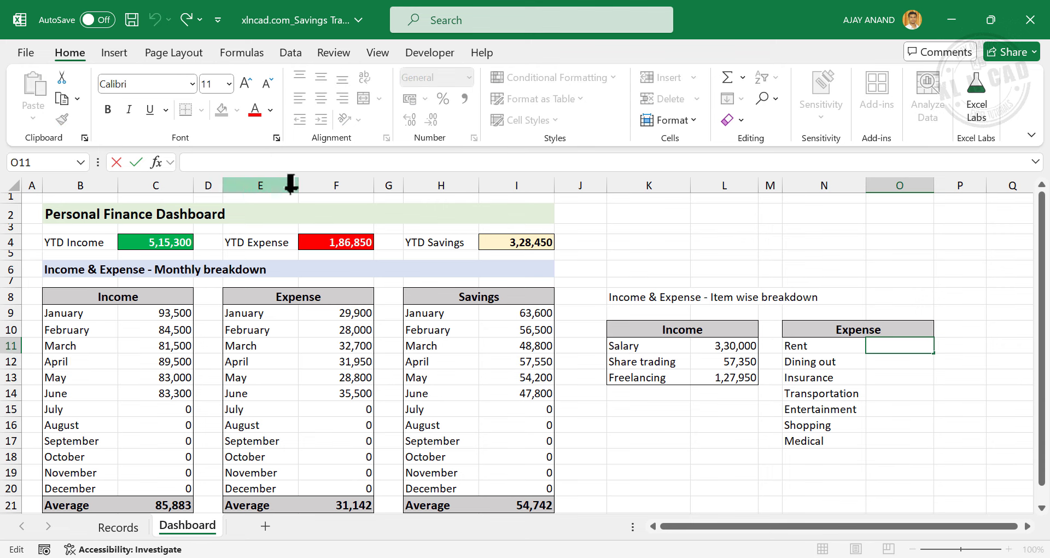
pyautogui.write('=')
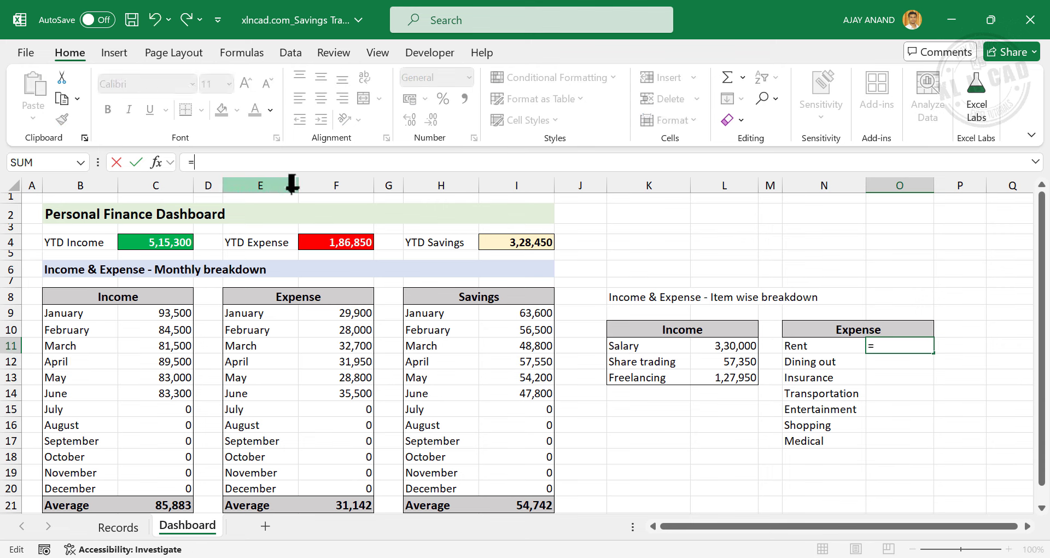
pyautogui.write('SUMIF')
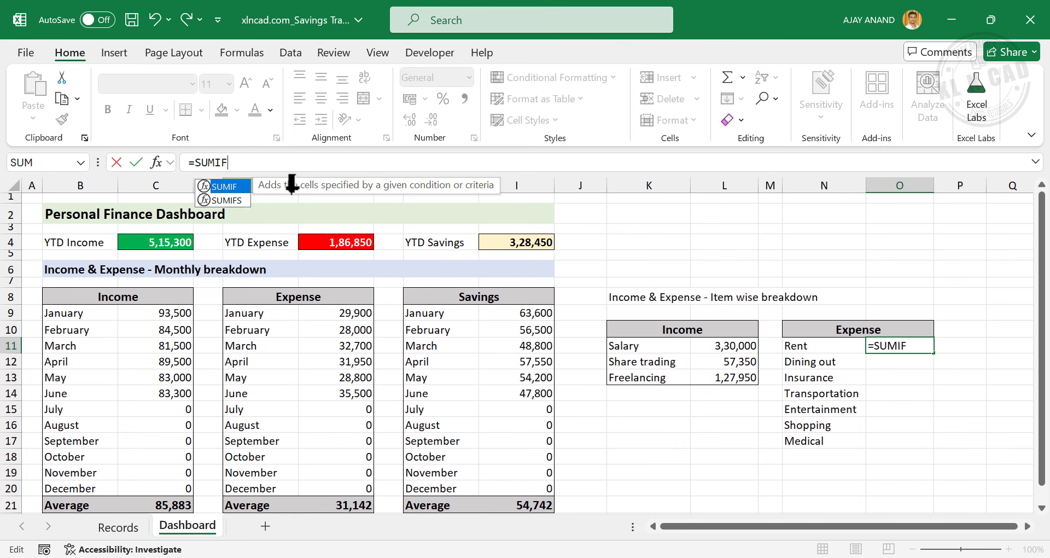
pyautogui.write('(')
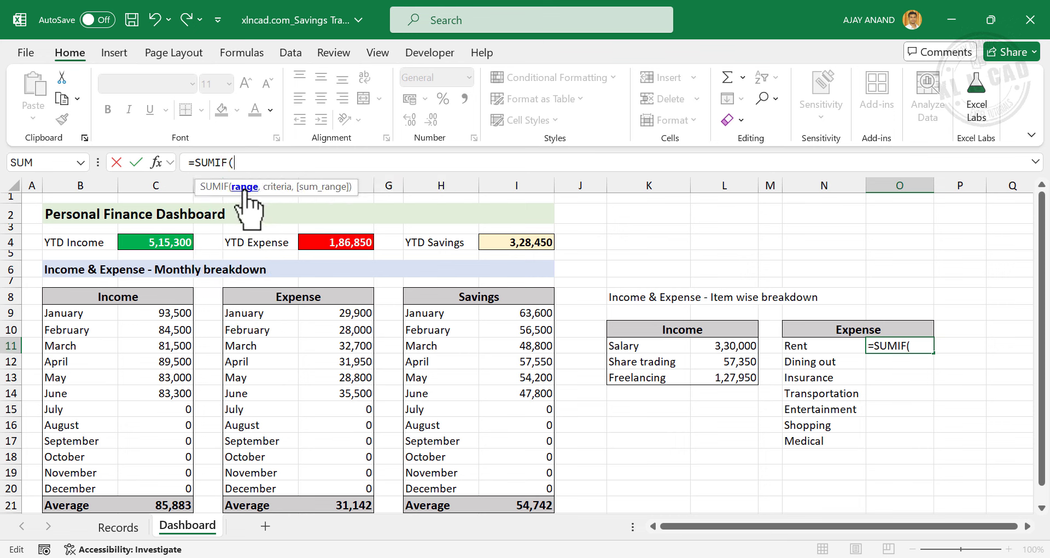
pyautogui.click(118, 527)
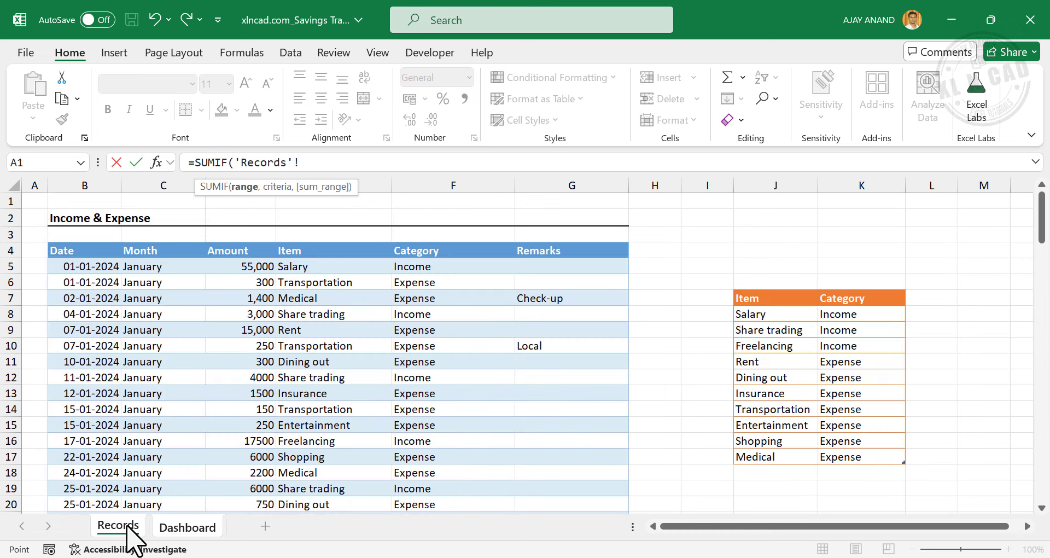
pyautogui.click(319, 236)
pyautogui.write(',')
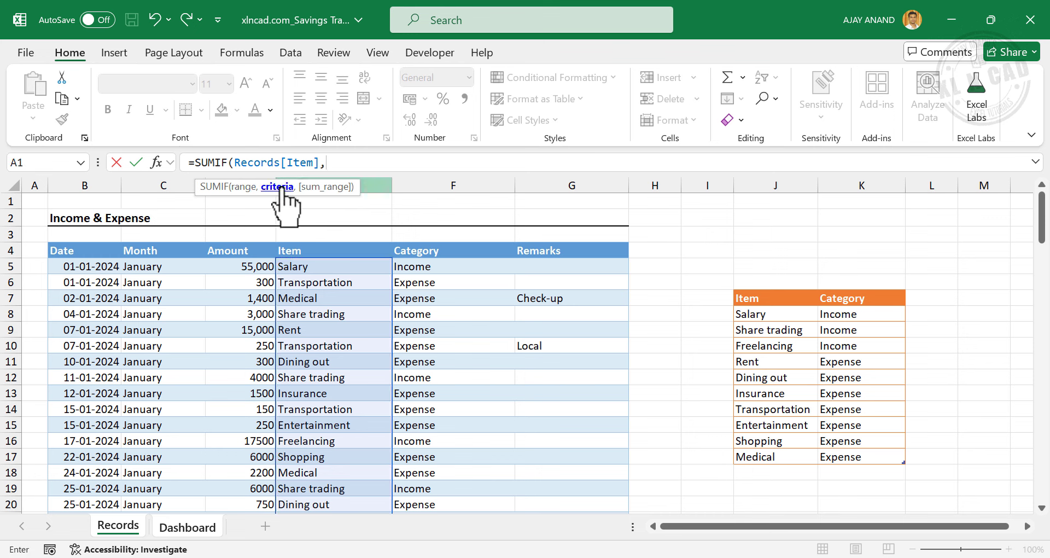
pyautogui.click(206, 526)
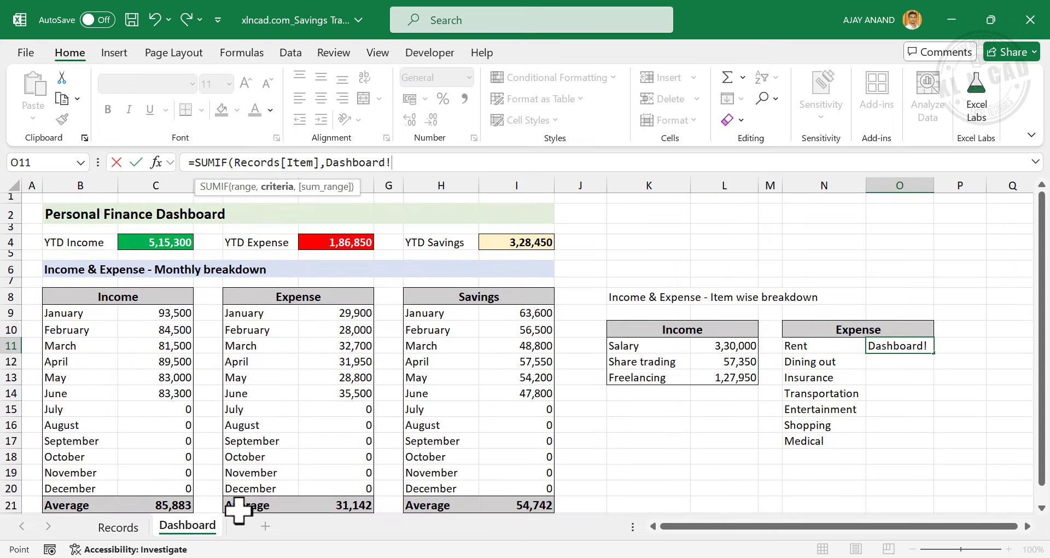
pyautogui.click(820, 348)
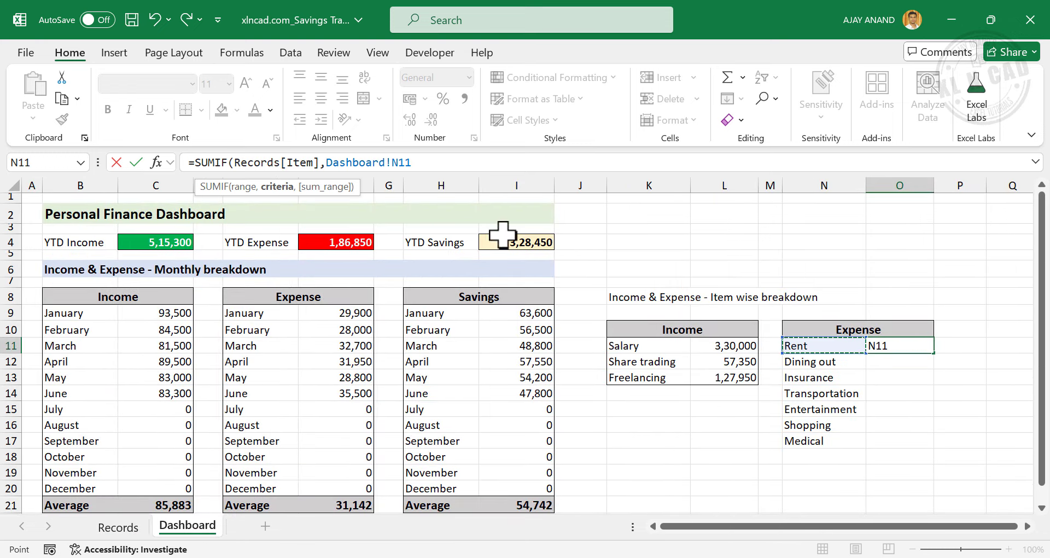
pyautogui.write(',')
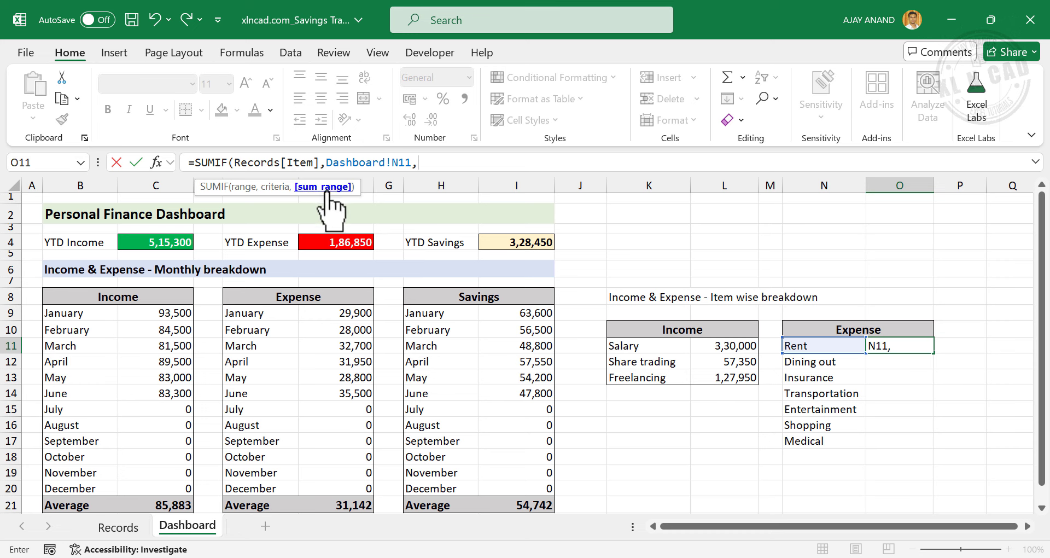
pyautogui.click(128, 526)
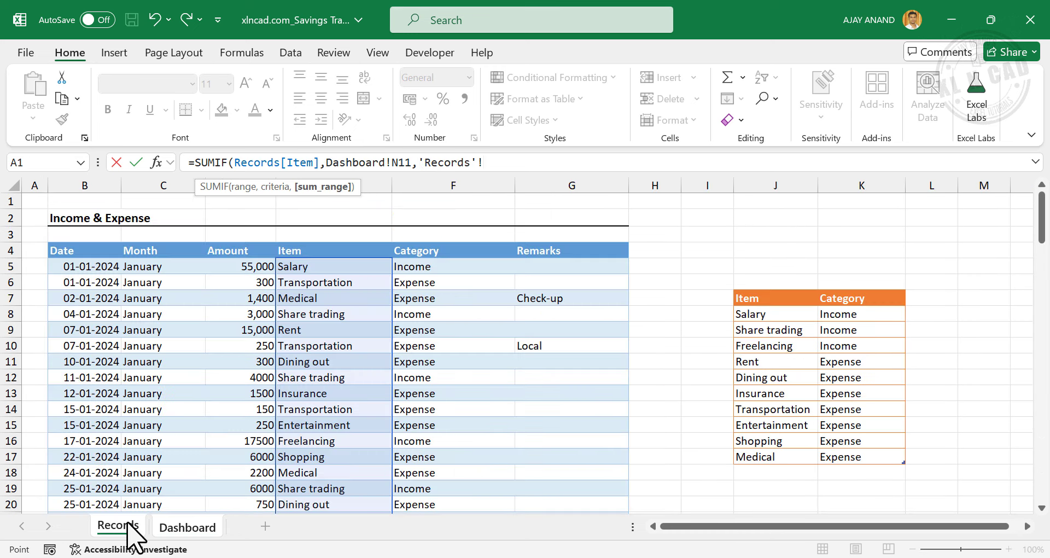
pyautogui.click(240, 236)
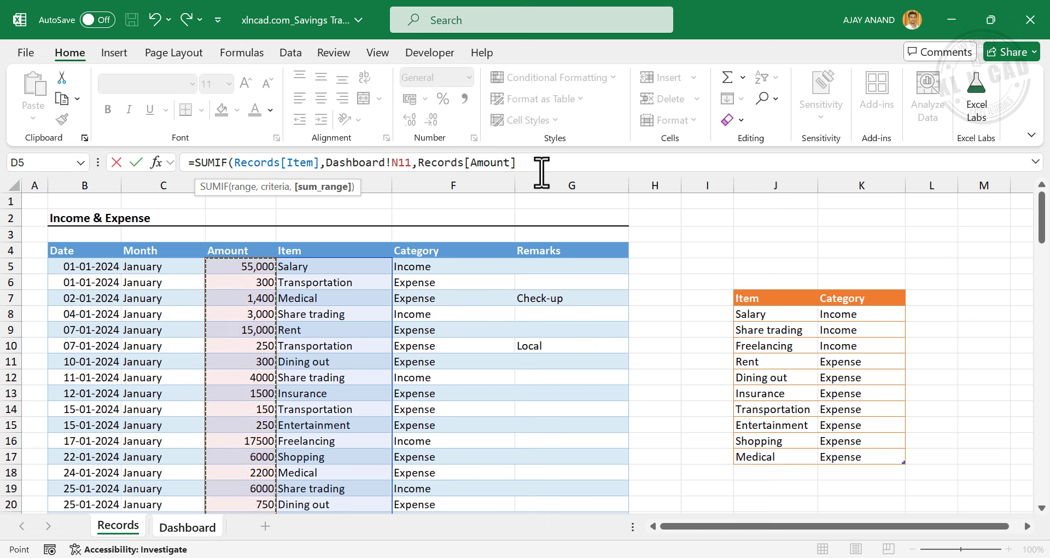
pyautogui.write(')')
pyautogui.press('Return')
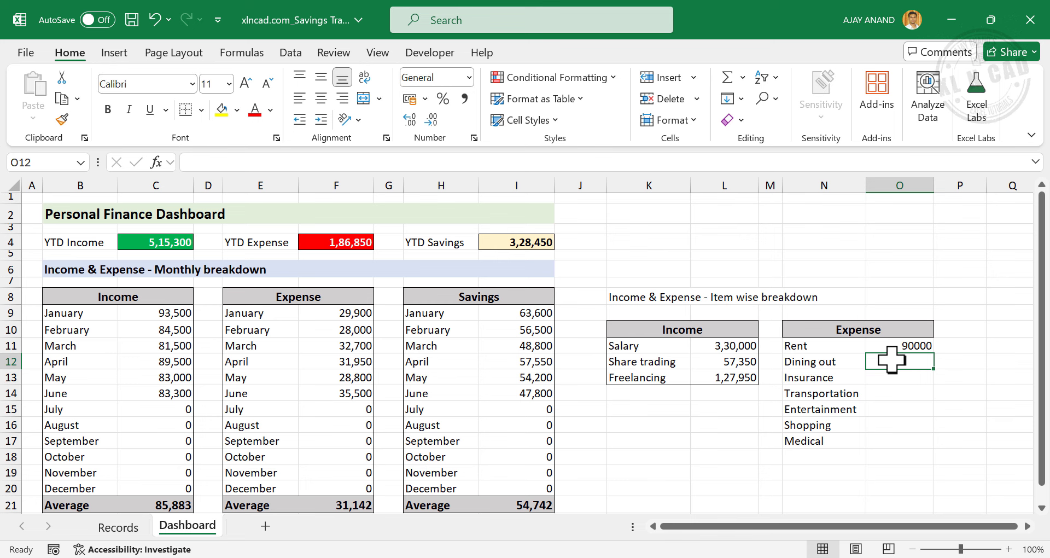
# Fill the SUMIF formula from O11 down to O17 for the remaining expense items.
pyautogui.click(913, 346)
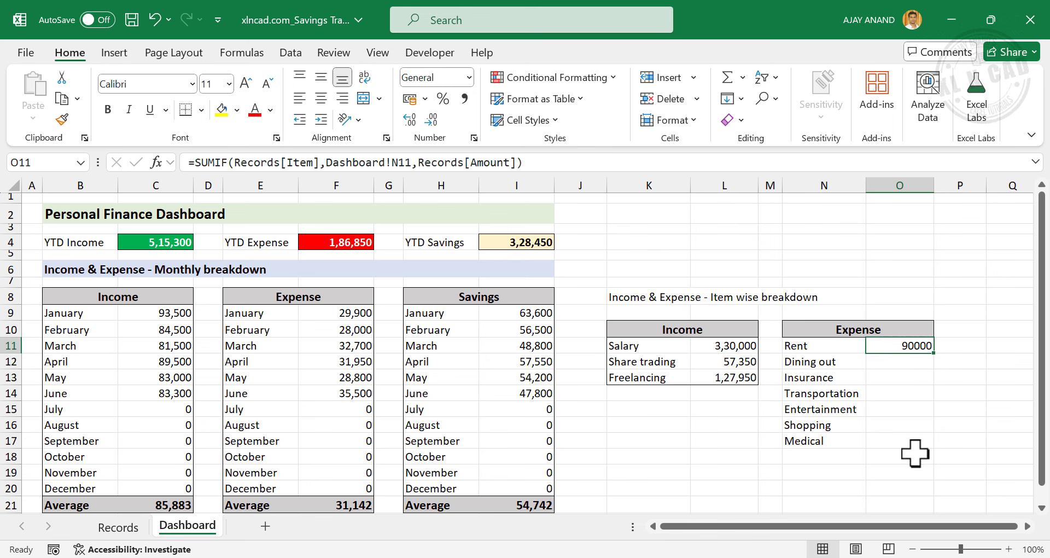
pyautogui.moveTo(936, 353); pyautogui.dragTo(935, 445)
pyautogui.click(916, 395)
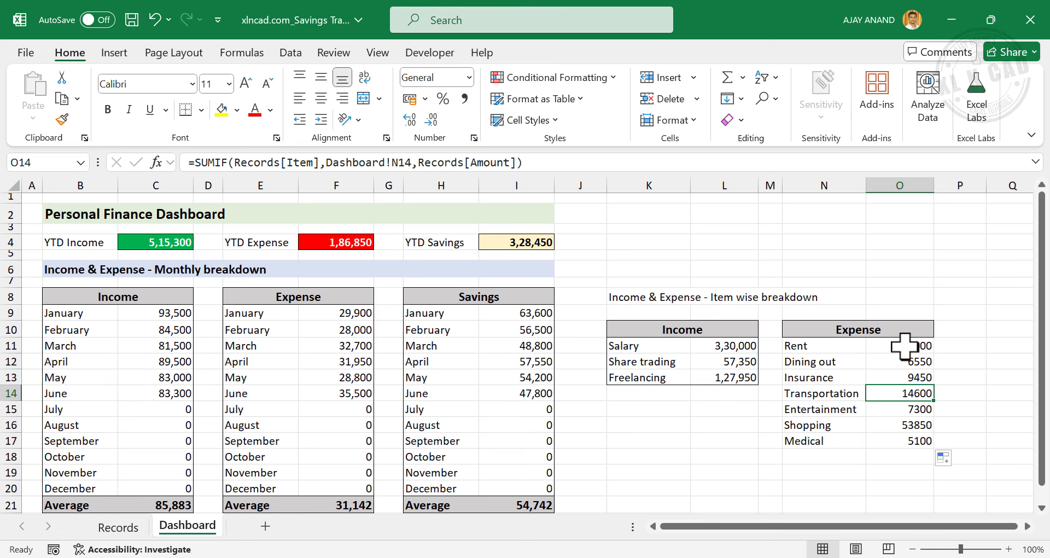
# Format the expense amounts in O11:O17 as Number with the 1000 separator and no decimal places.
pyautogui.moveTo(897, 346); pyautogui.dragTo(898, 440)
pyautogui.rightClick(900, 413)
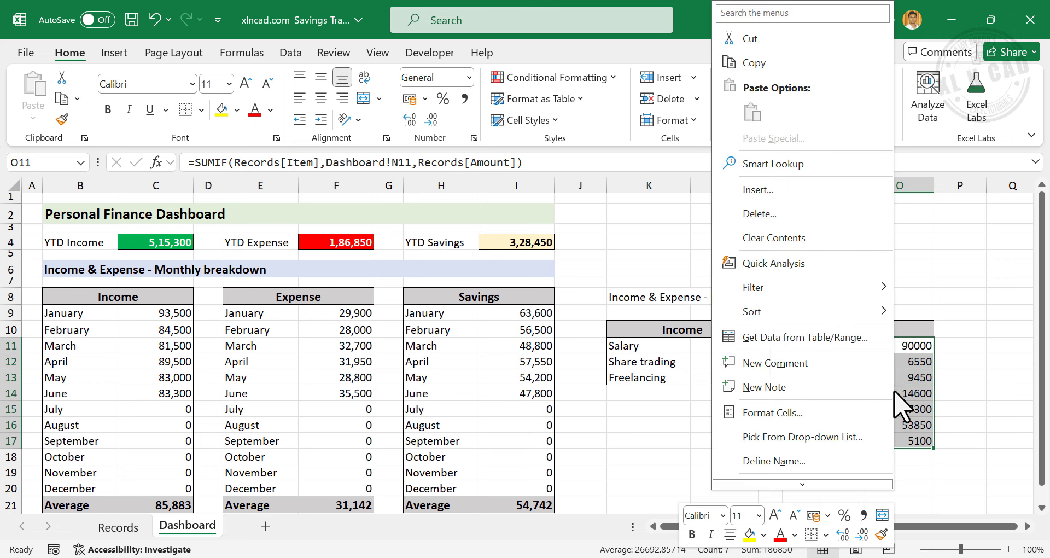
pyautogui.click(854, 413)
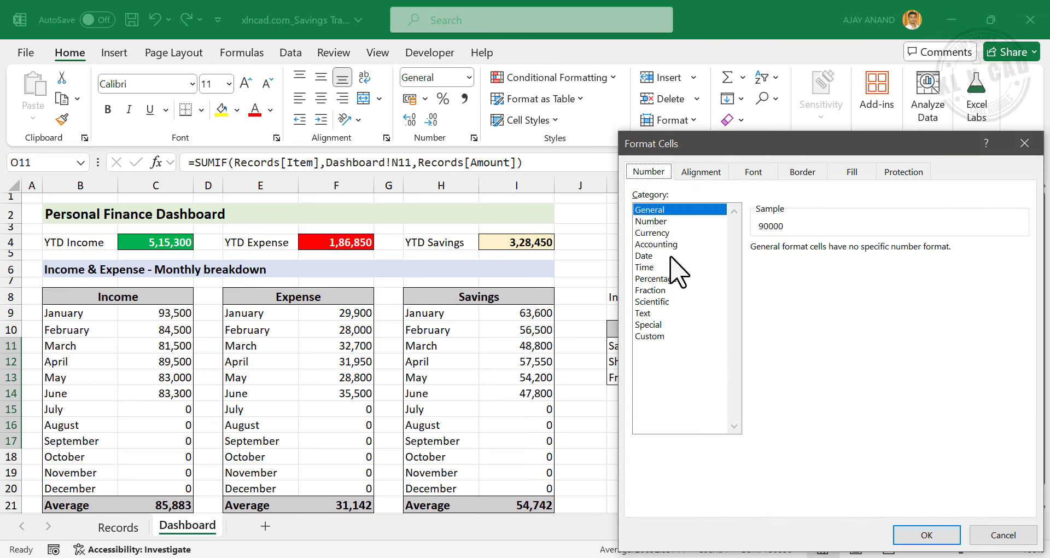
pyautogui.click(662, 222)
pyautogui.click(757, 269)
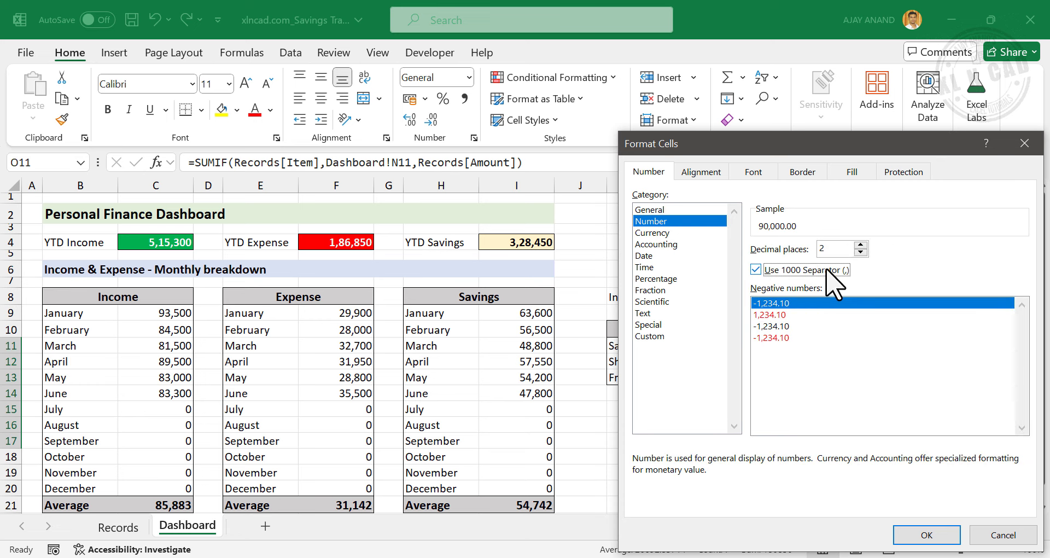
pyautogui.click(927, 535)
# Apply an outside border around the item-wise expense entries in N11:O17.
pyautogui.moveTo(810, 350); pyautogui.dragTo(881, 441)
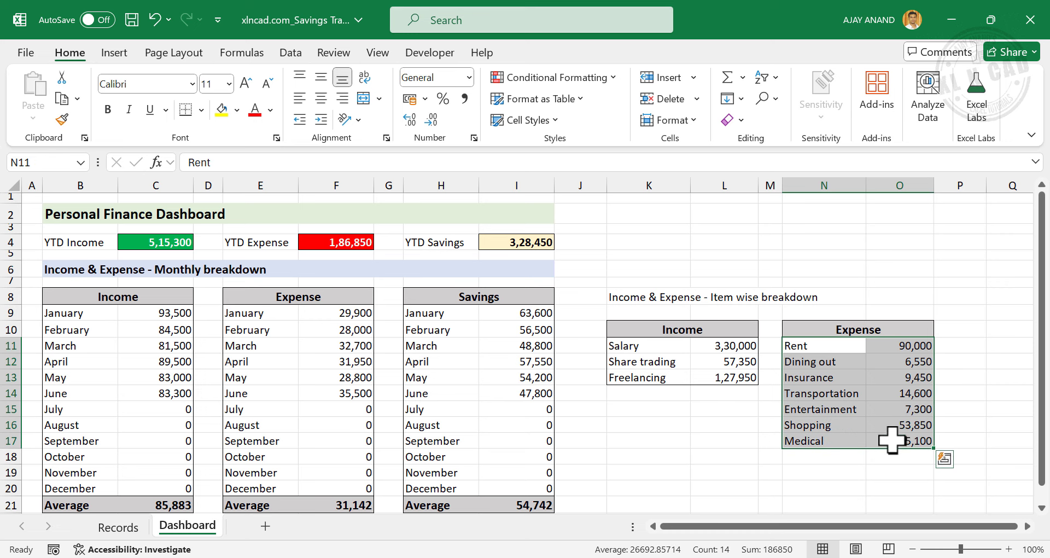
pyautogui.click(201, 110)
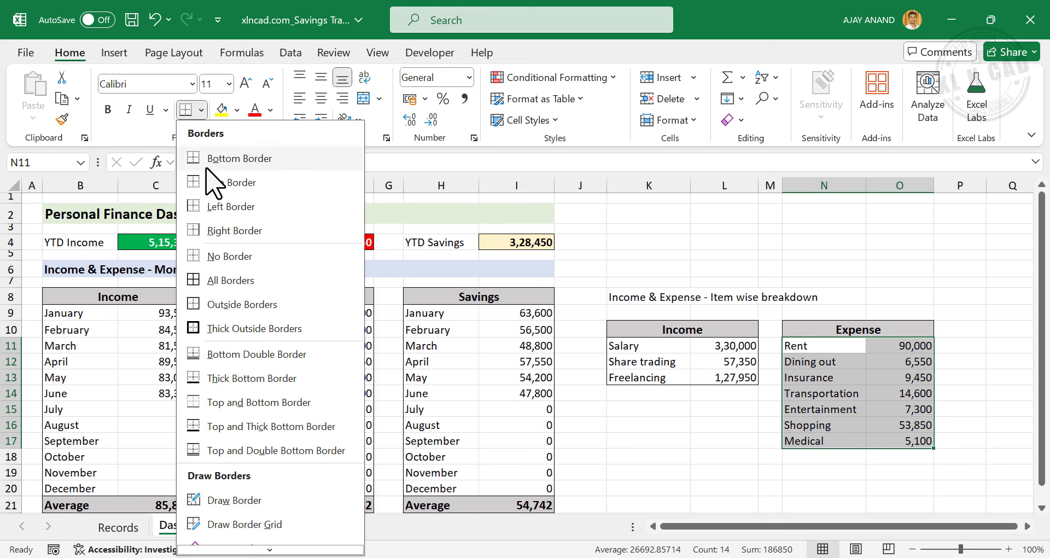
pyautogui.click(271, 306)
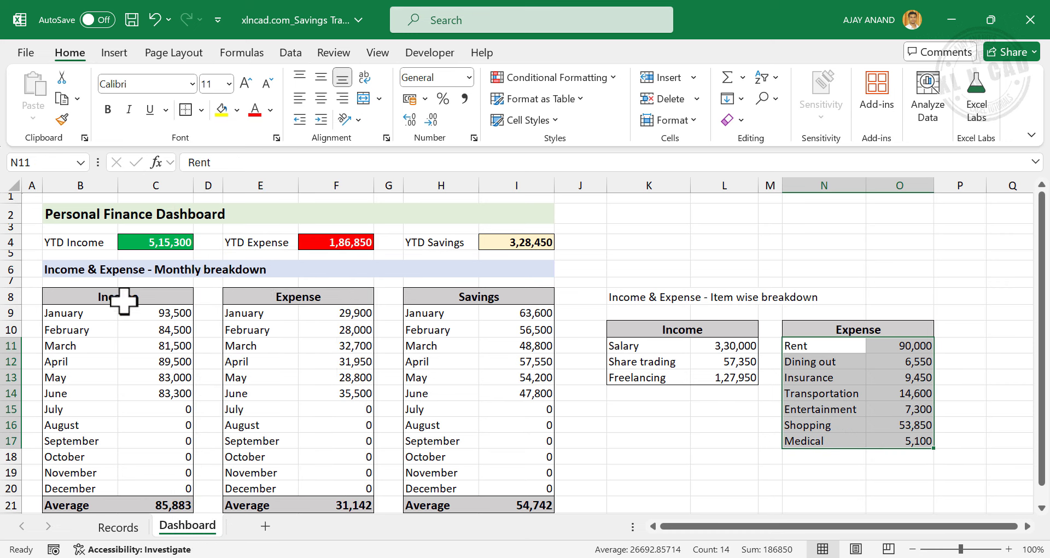
# Copy the formatting of the monthly breakdown heading in B6 onto the item-wise breakdown heading across K8:O8.
pyautogui.click(92, 268)
pyautogui.click(62, 119)
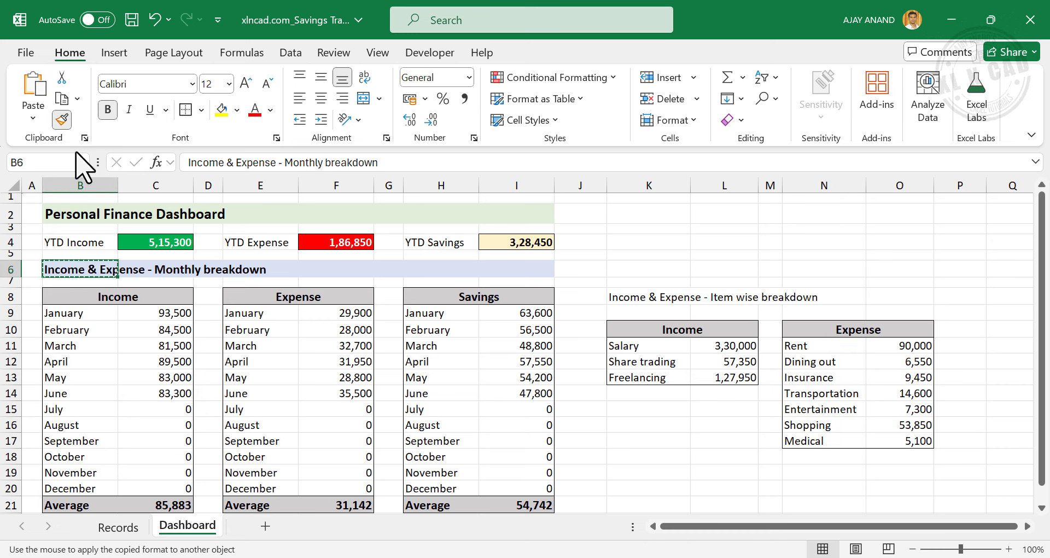
pyautogui.click(634, 299)
pyautogui.moveTo(634, 299); pyautogui.dragTo(908, 298)
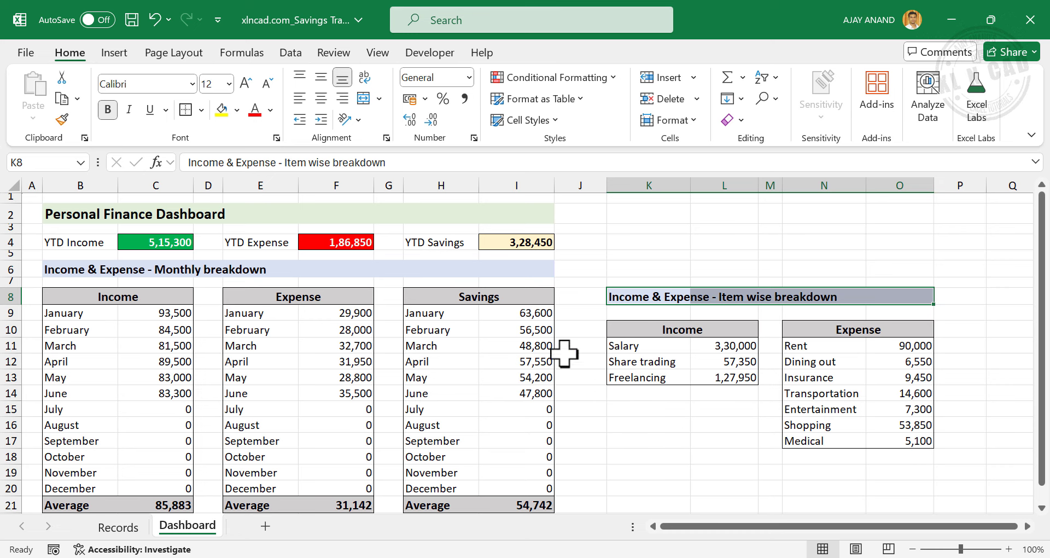
# Hide the gridlines on the Dashboard sheet.
pyautogui.click(379, 53)
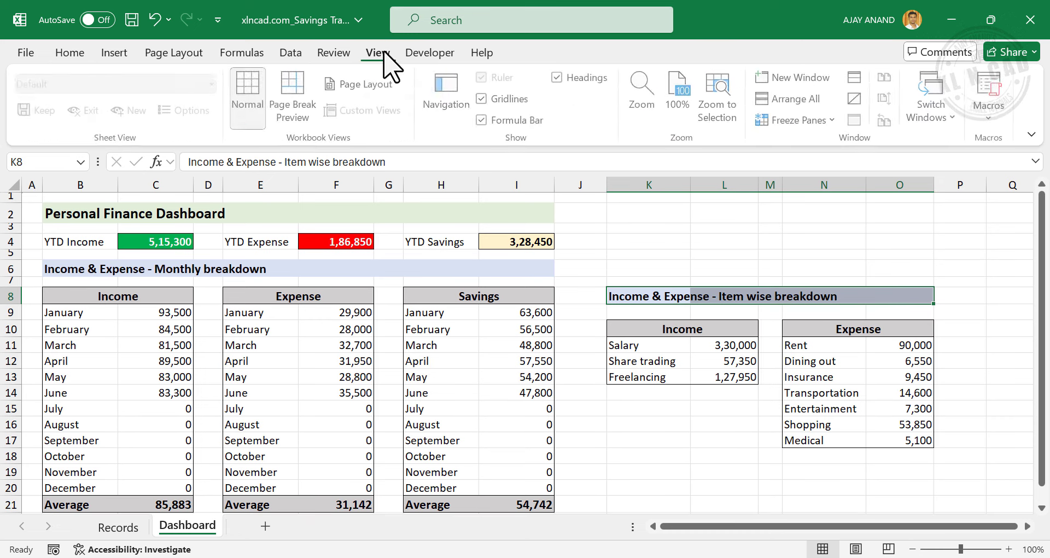
pyautogui.click(484, 100)
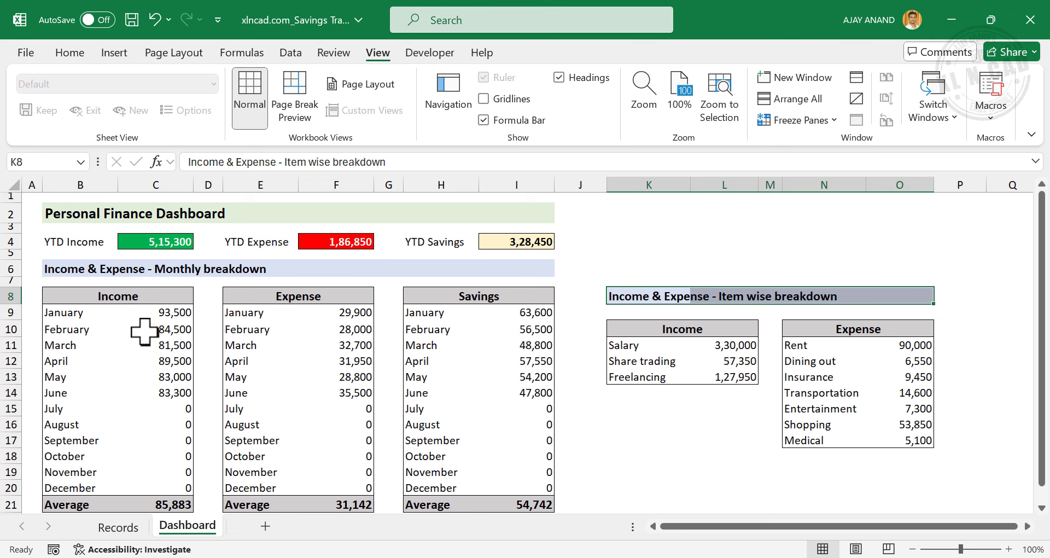
# Add green gradient-fill data bars to the monthly income amounts in C9:C20.
pyautogui.moveTo(169, 310); pyautogui.dragTo(169, 483)
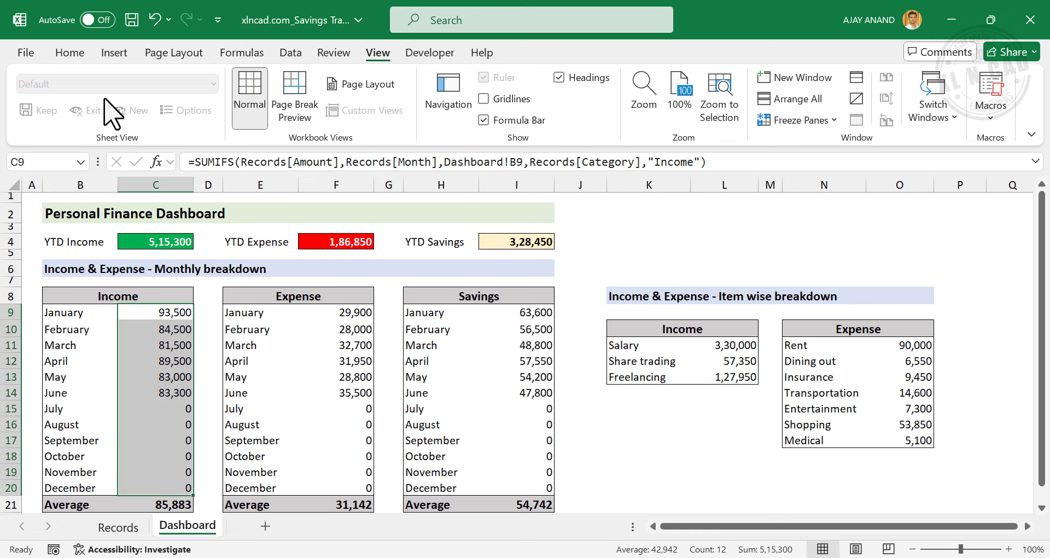
pyautogui.click(81, 52)
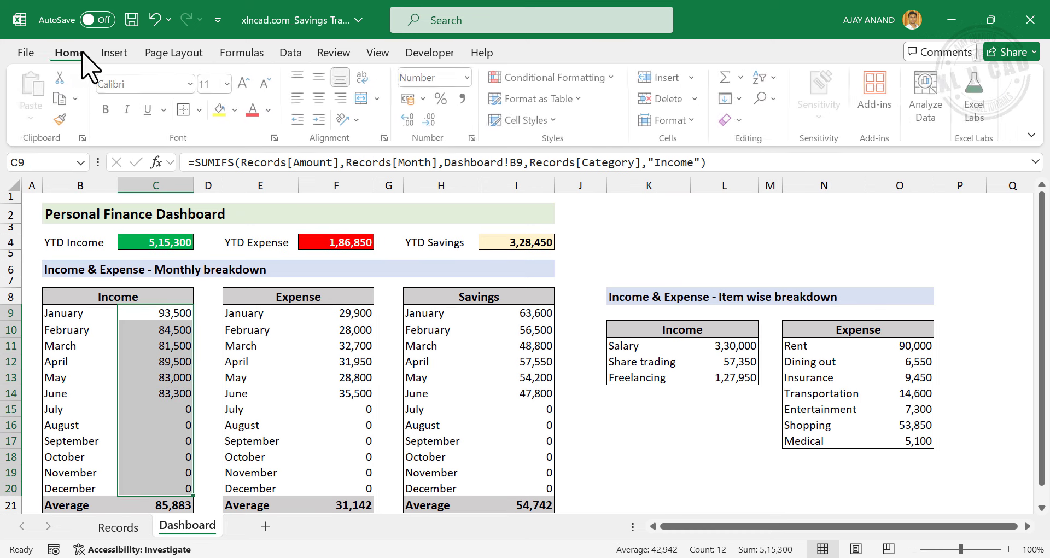
pyautogui.click(570, 77)
pyautogui.moveTo(572, 181)
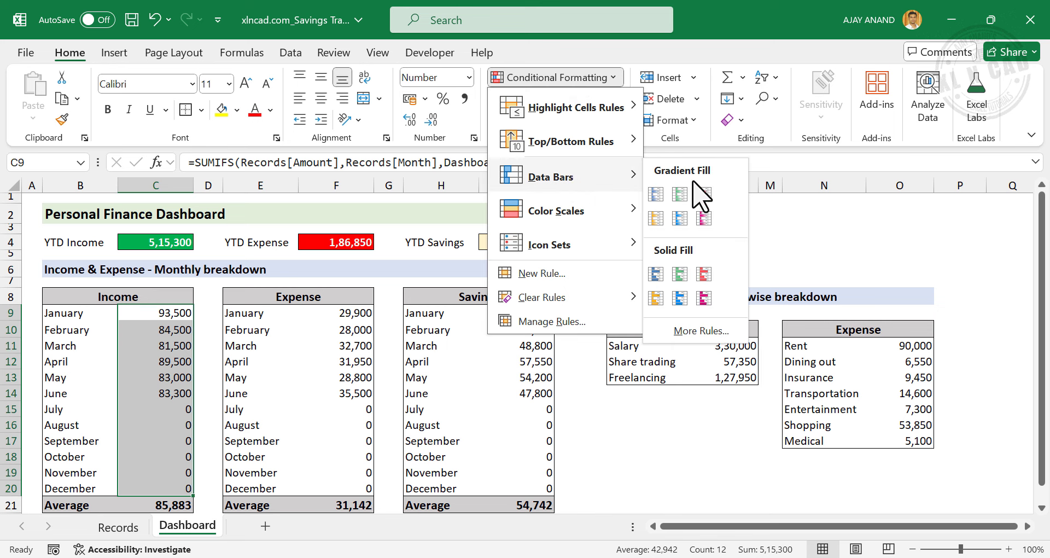
pyautogui.click(680, 195)
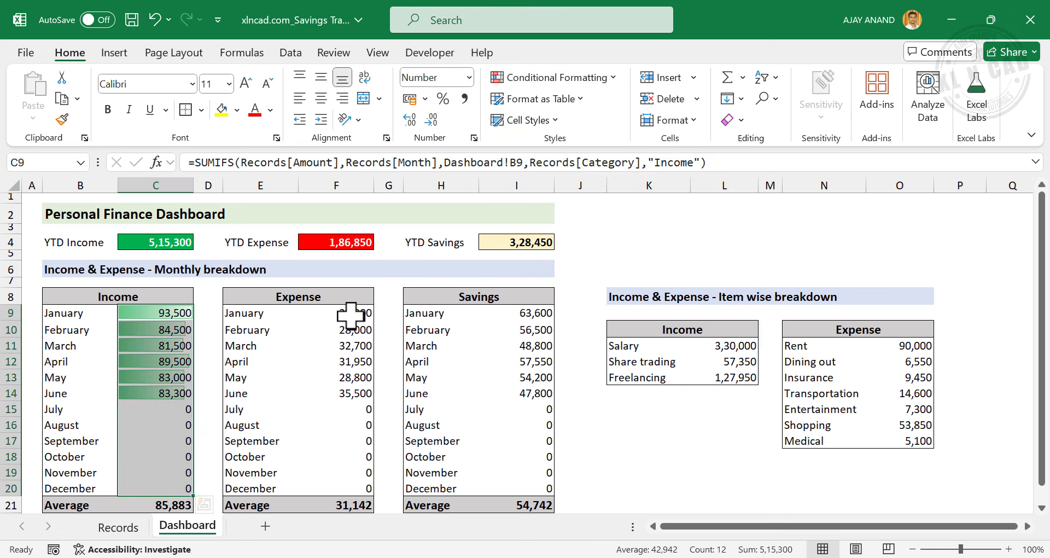
# Add red gradient-fill data bars to the monthly expense amounts in F9:F20.
pyautogui.moveTo(352, 313); pyautogui.dragTo(353, 480)
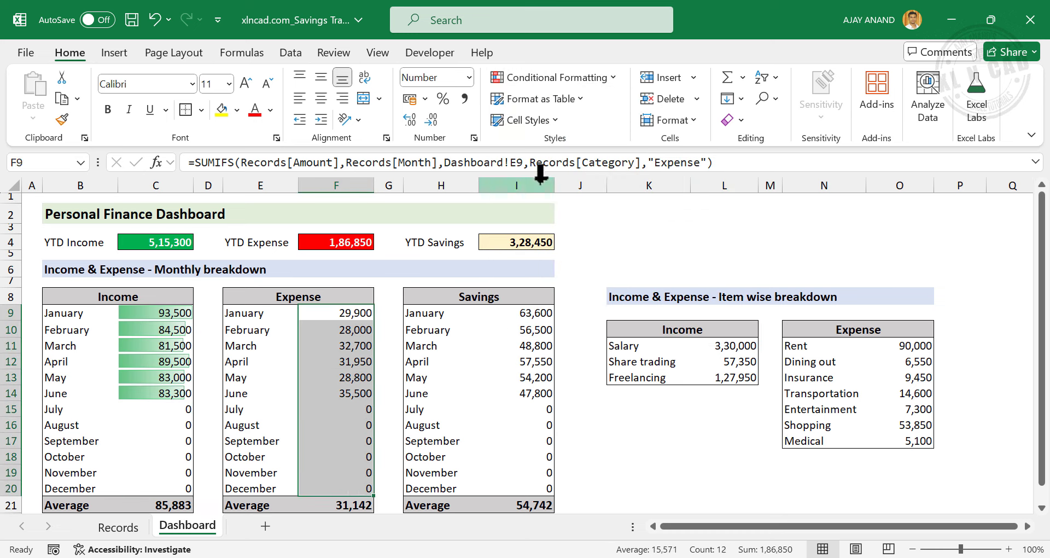
pyautogui.click(575, 77)
pyautogui.moveTo(579, 177)
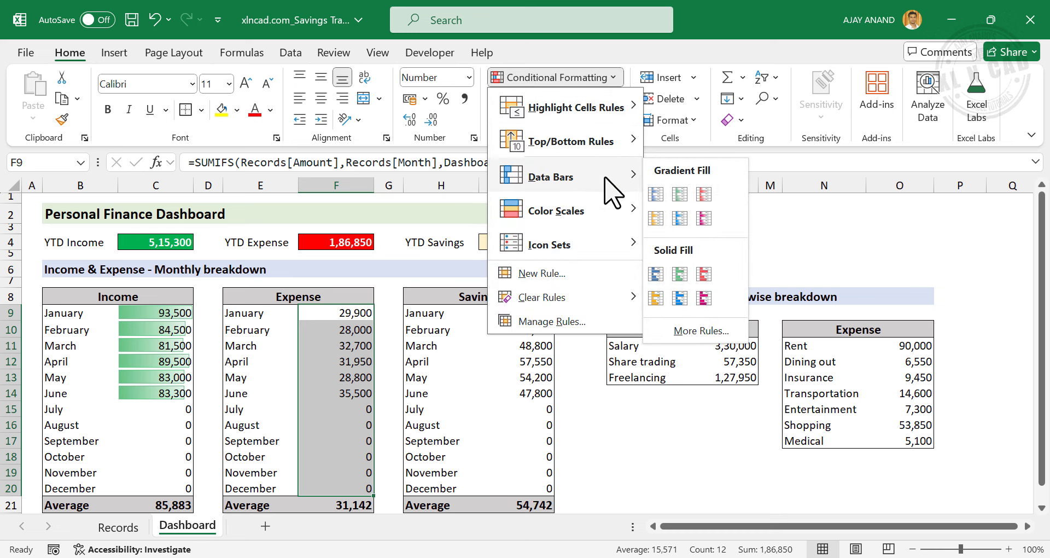
pyautogui.click(703, 195)
# Add orange gradient-fill data bars to the monthly savings amounts in I9:I20.
pyautogui.moveTo(514, 317); pyautogui.dragTo(526, 484)
pyautogui.click(530, 82)
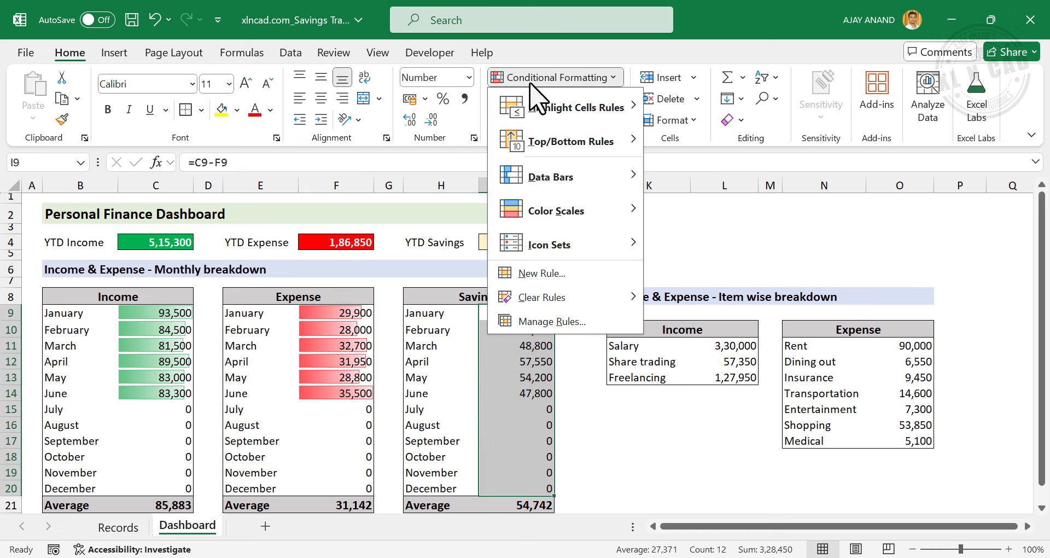
pyautogui.moveTo(607, 176)
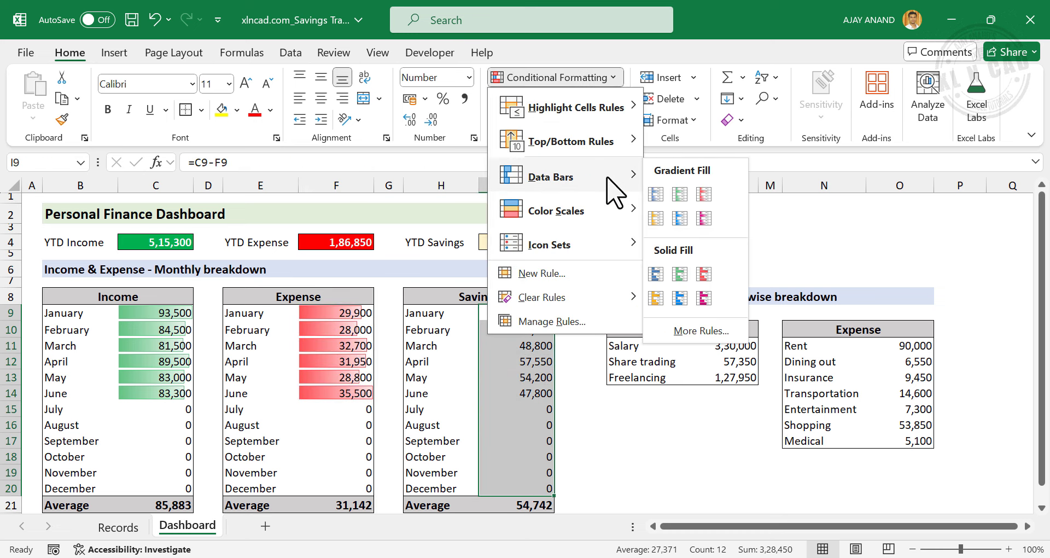
pyautogui.click(656, 220)
# Add green gradient-fill data bars to the item-wise income amounts in L11:L13.
pyautogui.moveTo(729, 350); pyautogui.dragTo(733, 378)
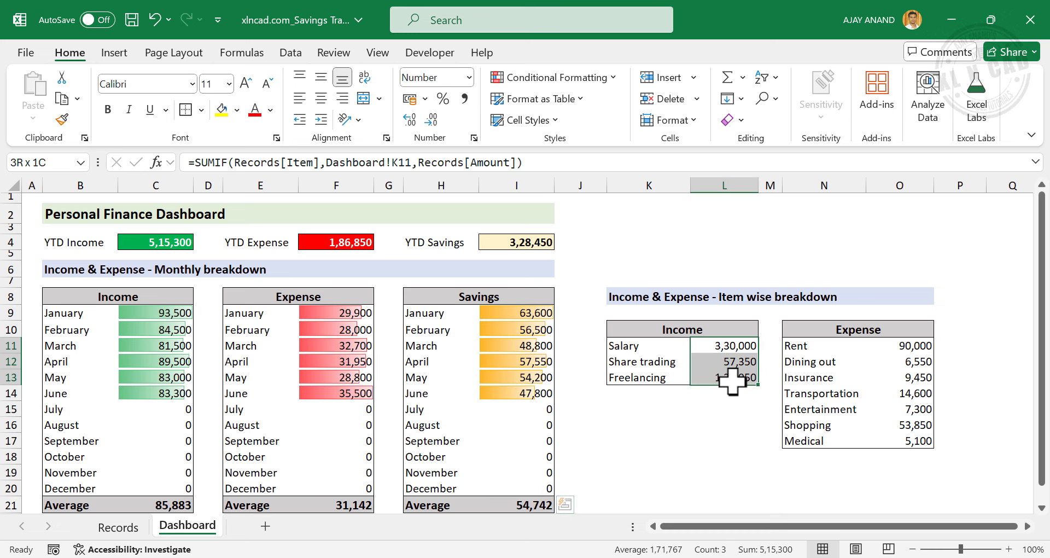
pyautogui.click(588, 79)
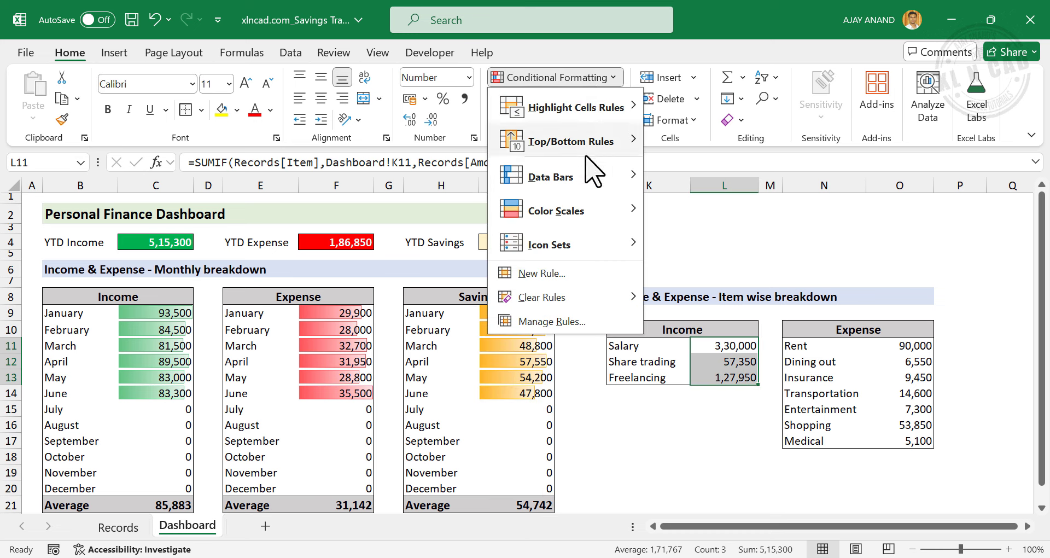
pyautogui.moveTo(602, 177)
pyautogui.click(681, 195)
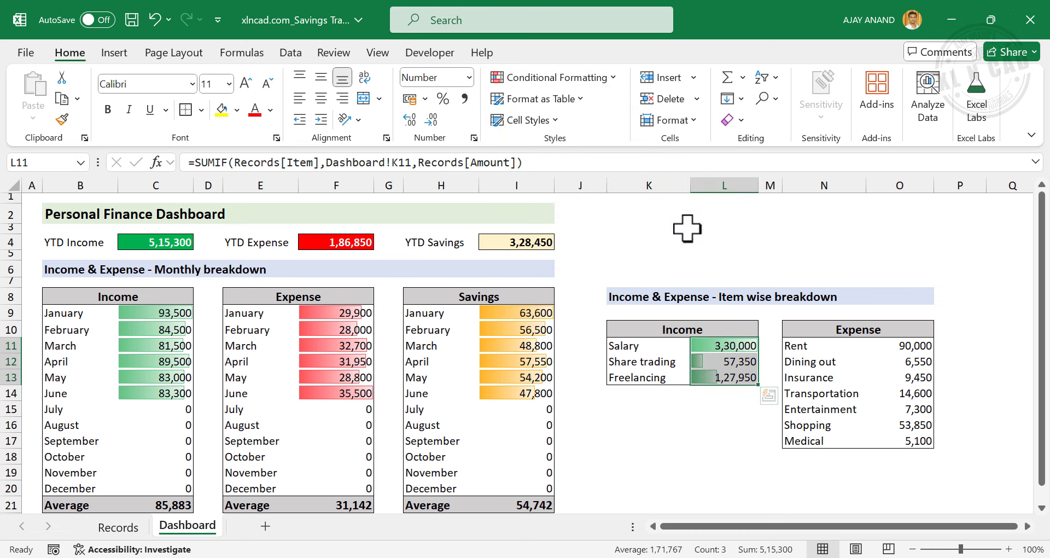
# Add red gradient-fill data bars to the item-wise expense amounts in O11:O17.
pyautogui.moveTo(900, 346); pyautogui.dragTo(906, 436)
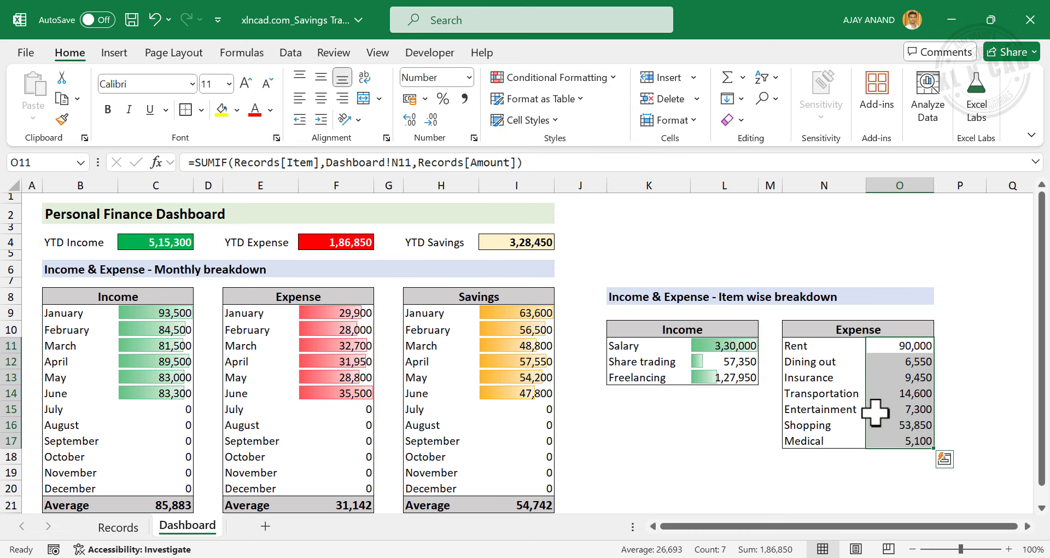
pyautogui.click(597, 78)
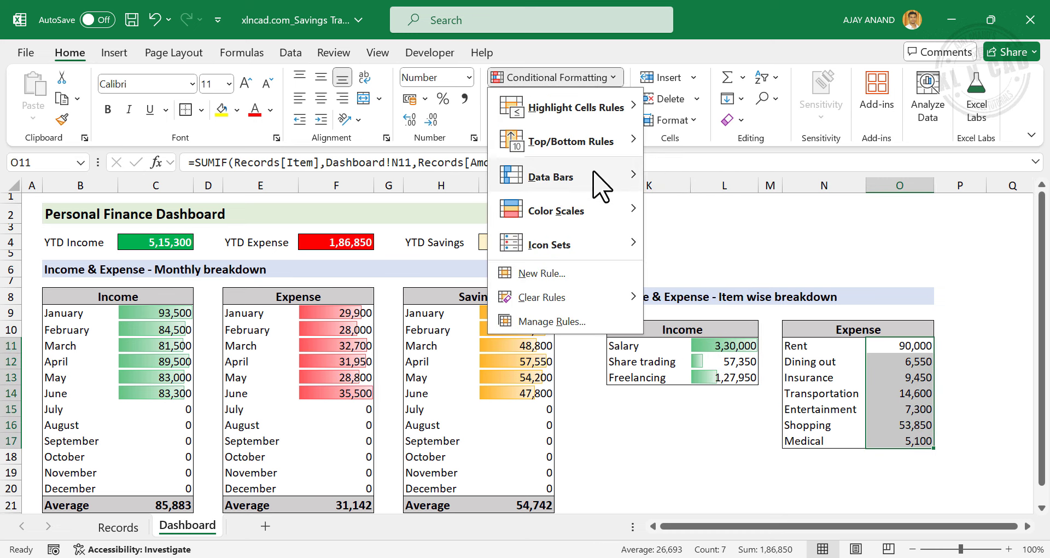
pyautogui.moveTo(598, 181)
pyautogui.click(702, 193)
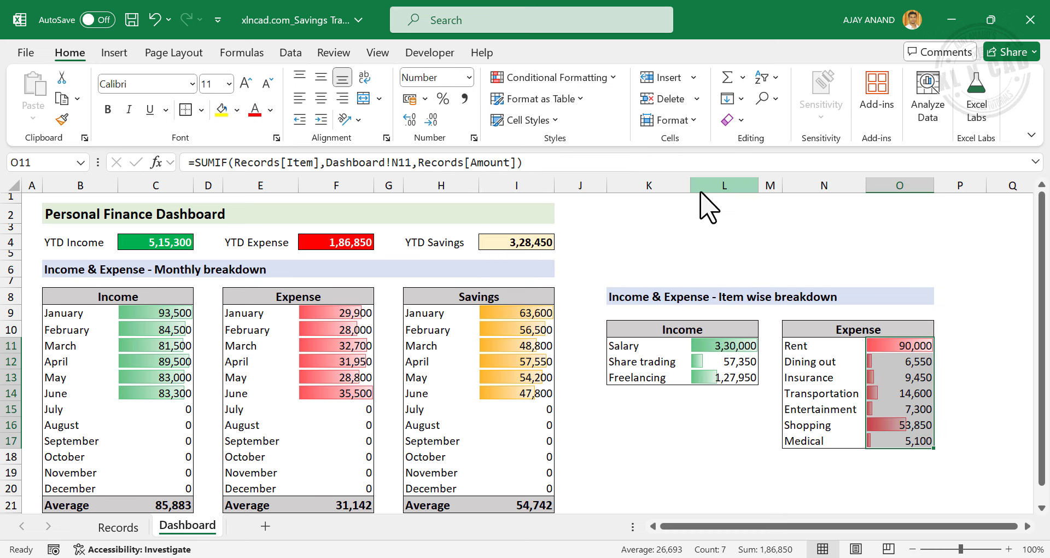
pyautogui.click(626, 424)
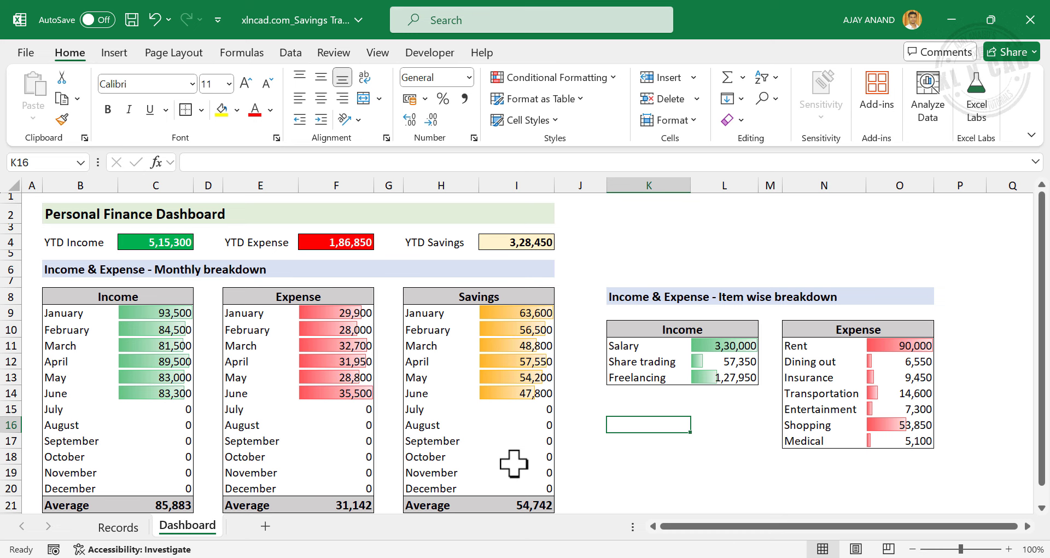
# Add a record below the last row of the Records sheet's table, dated 02-07-2024, with amount 55000 and item Salary.
pyautogui.click(134, 532)
pyautogui.scroll(-7, 162, 379)
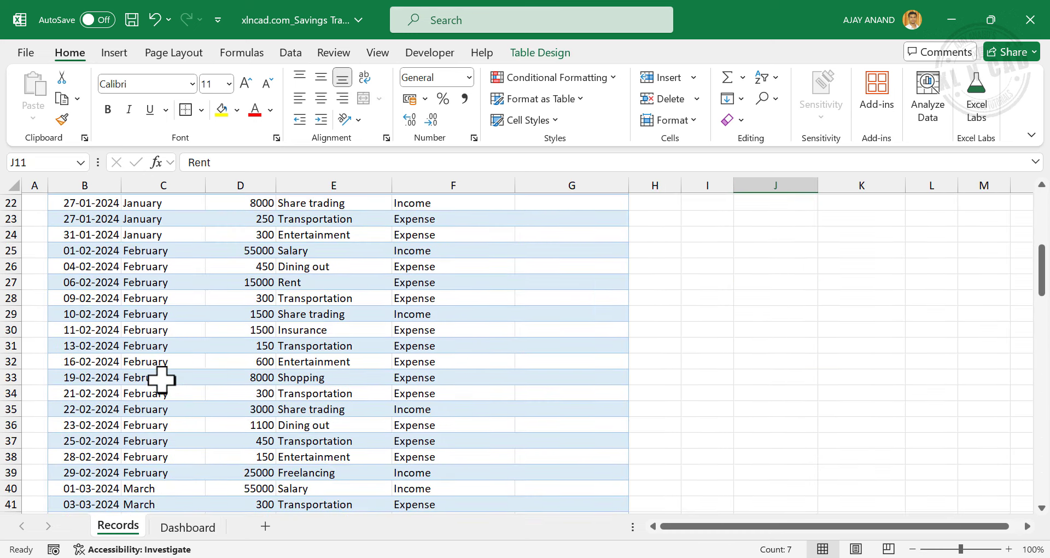
pyautogui.scroll(-20, 161, 379)
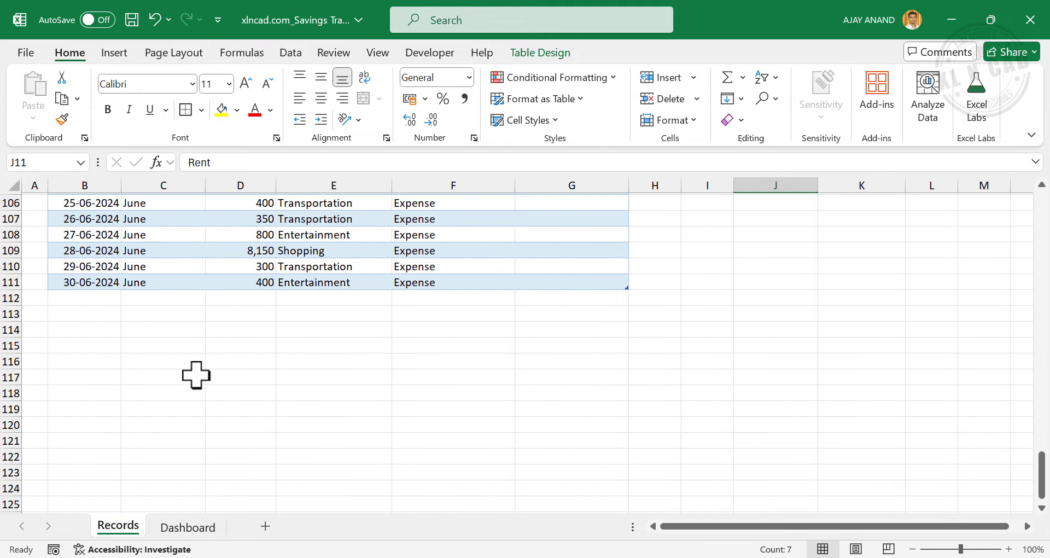
pyautogui.click(86, 299)
pyautogui.write('02-07-2024')
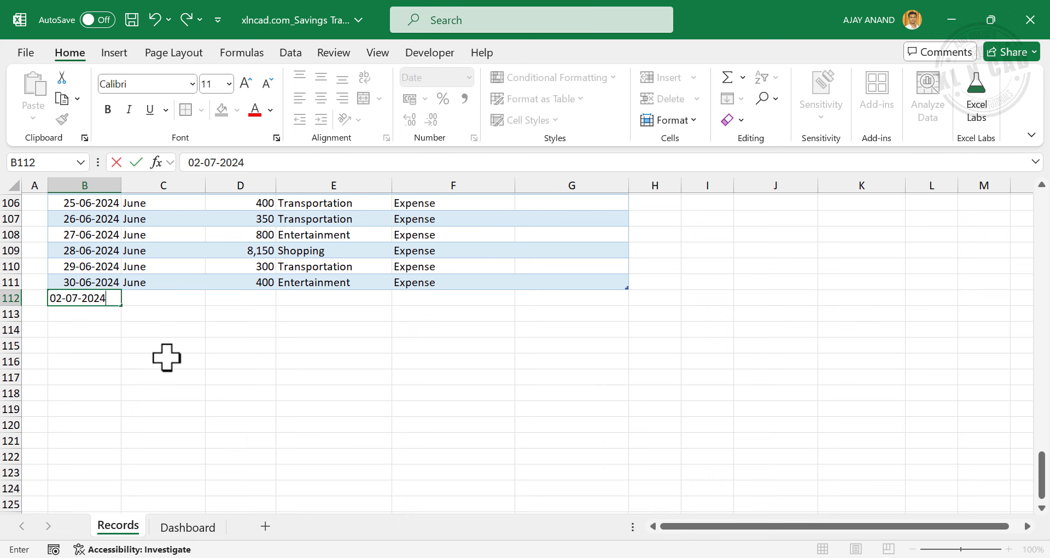
pyautogui.press('Tab')
pyautogui.press('Tab')
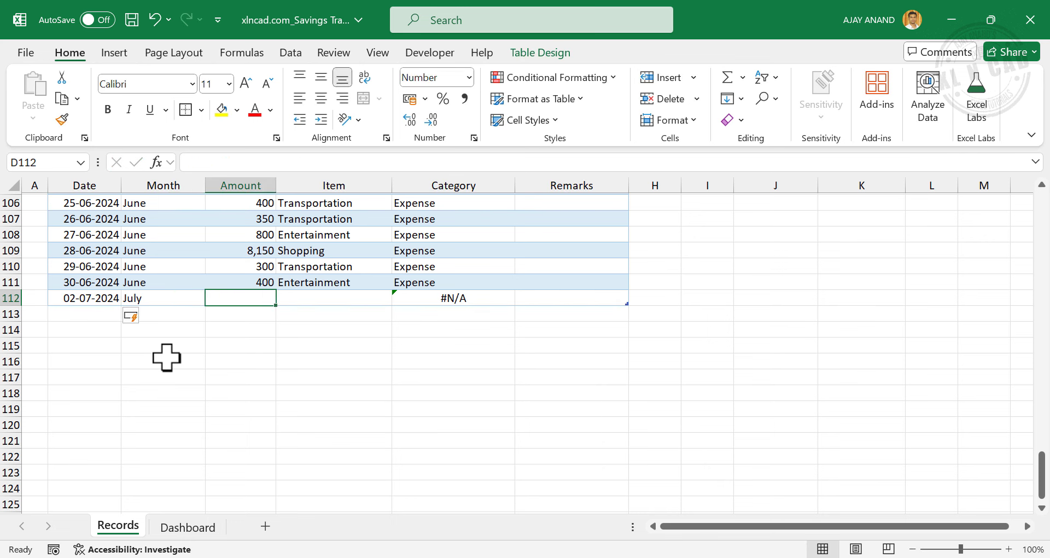
pyautogui.write('55000')
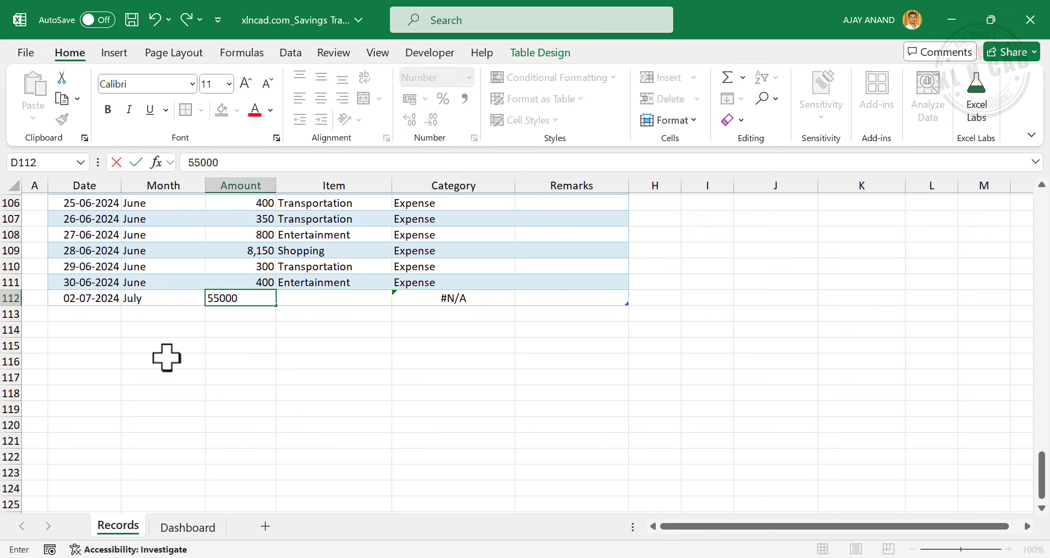
pyautogui.press('Tab')
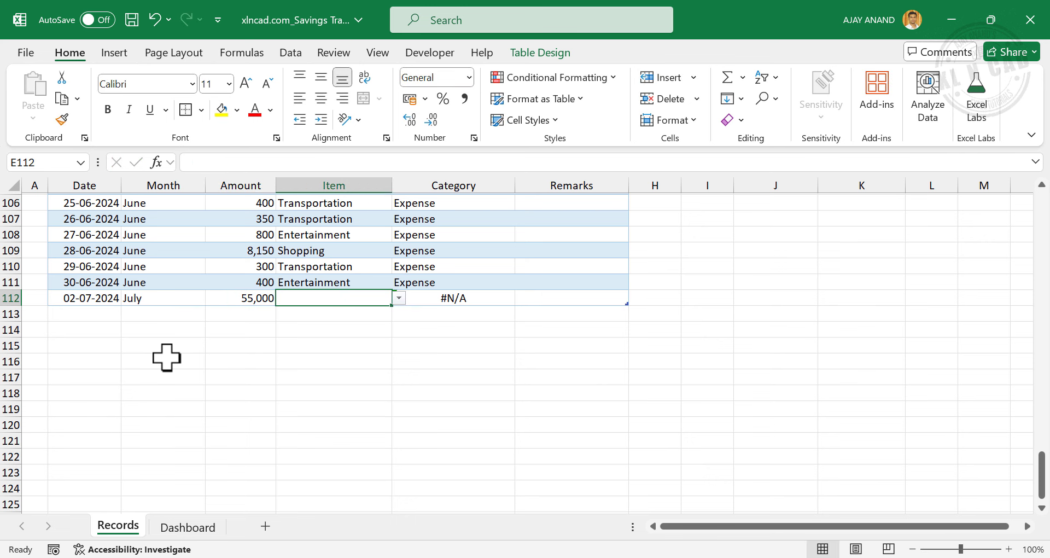
pyautogui.click(400, 298)
pyautogui.click(368, 313)
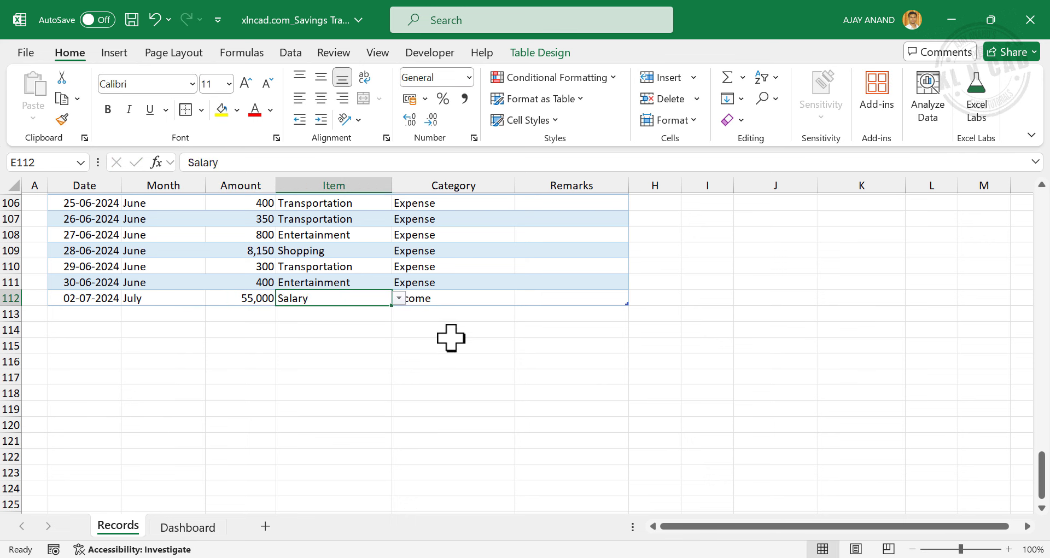
pyautogui.press('Tab')
pyautogui.press('Tab')
# Add a table record in row 113 dated 03-07-2024, with amount 1,350, item Transportation and the remark Kochi.
pyautogui.press('Tab')
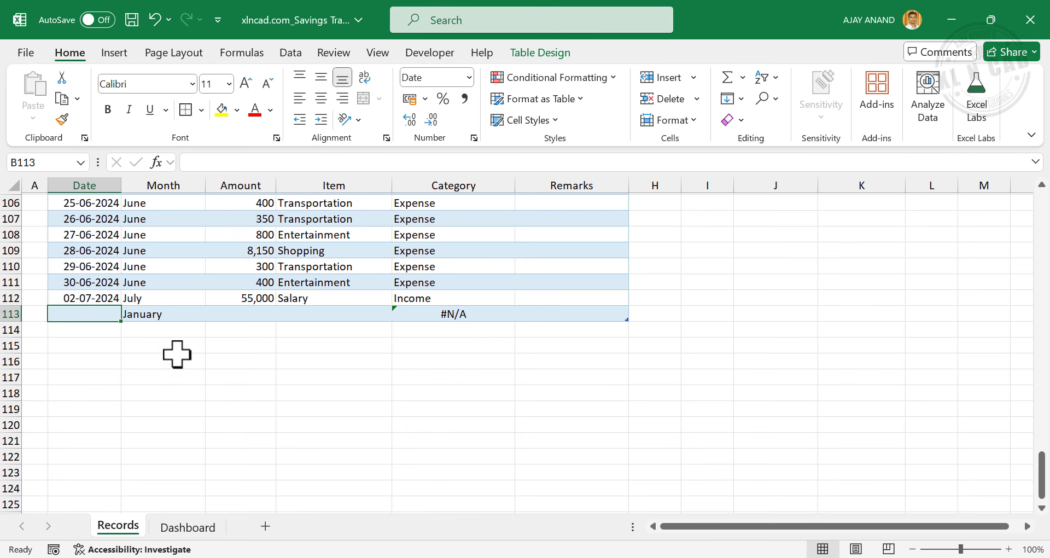
pyautogui.write('03-0')
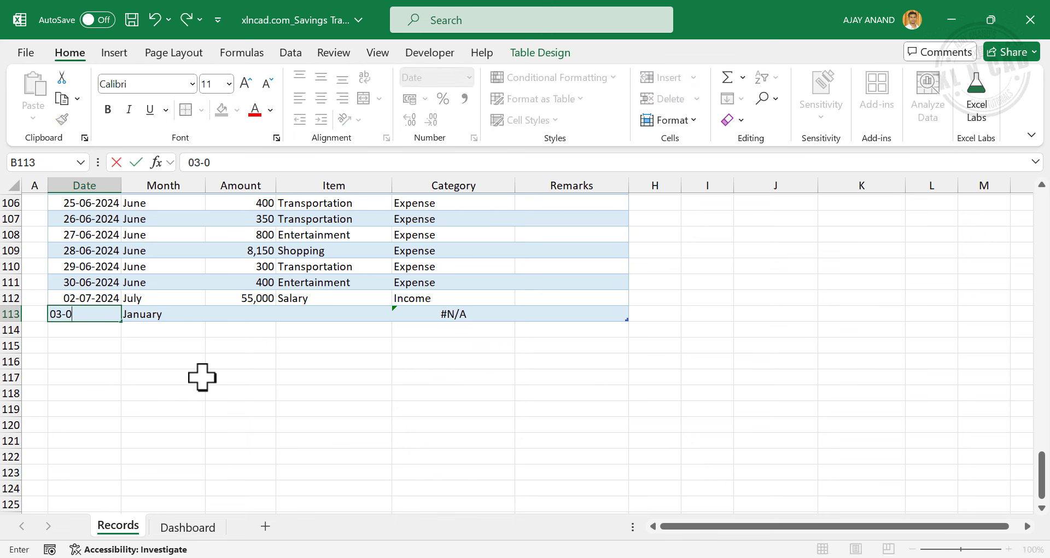
pyautogui.write('7-2024')
pyautogui.press('Tab')
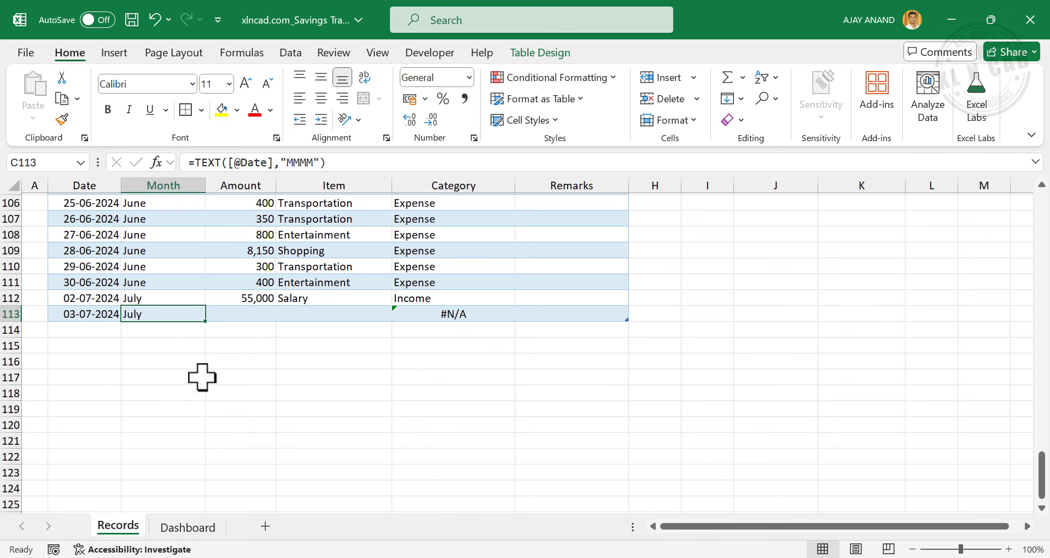
pyautogui.press('Tab')
pyautogui.write('13')
pyautogui.press('Tab')
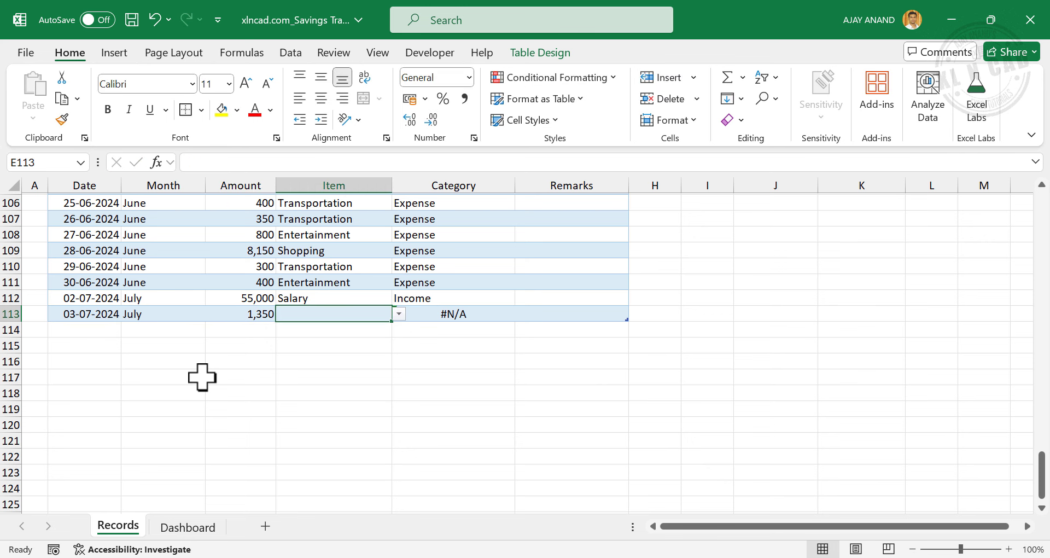
pyautogui.click(399, 314)
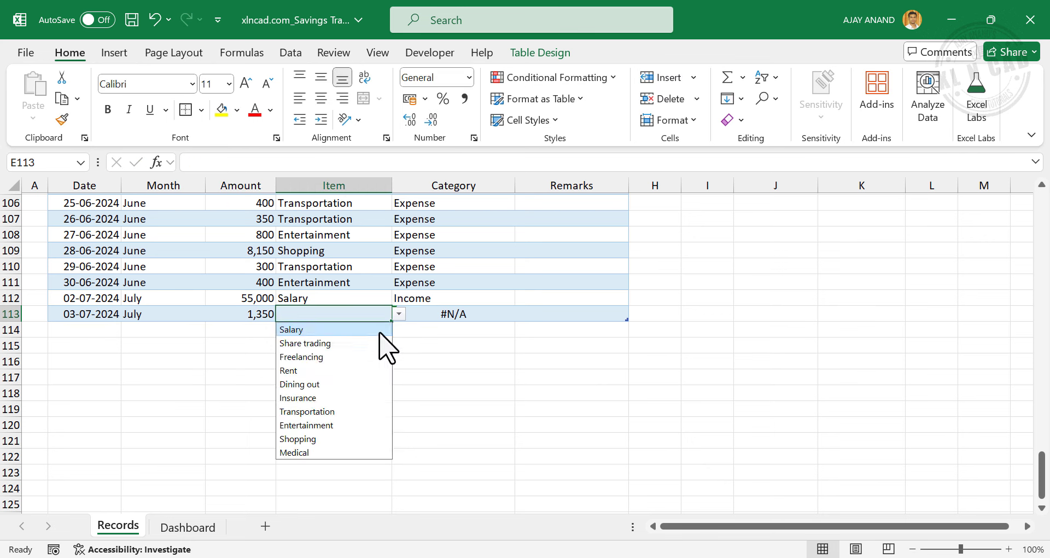
pyautogui.click(334, 411)
pyautogui.press('Tab')
pyautogui.press('Tab')
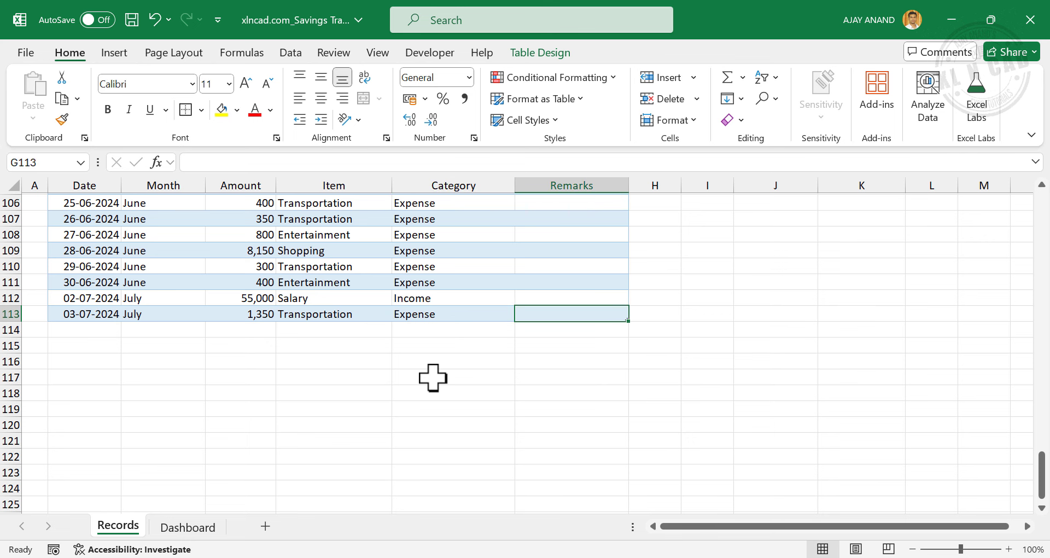
pyautogui.write('Kochi')
# Add a table record in row 114 dated 03-07-2024, with amount 8,500 and item Shopping, and return to the Dashboard sheet.
pyautogui.press('Tab')
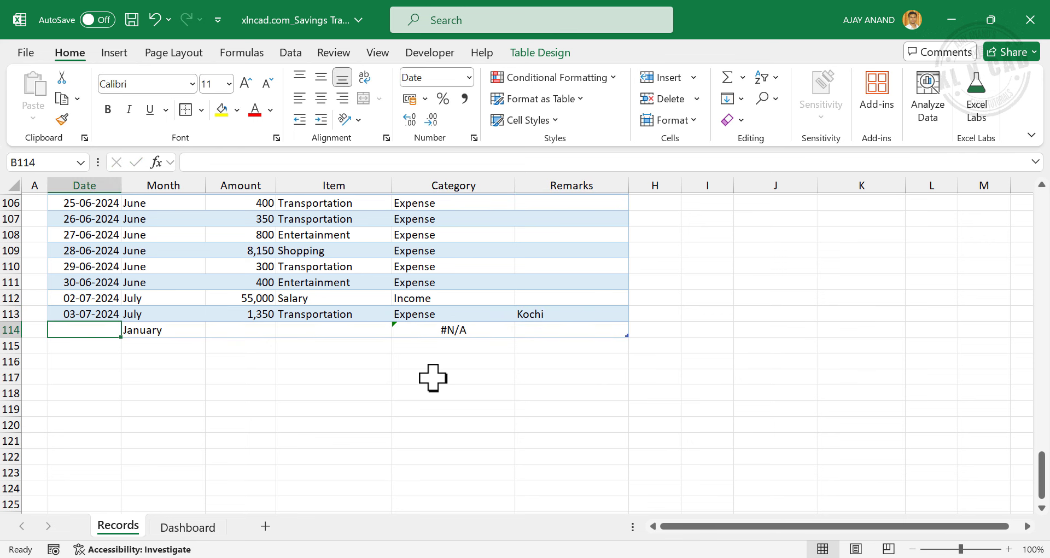
pyautogui.write('03-07')
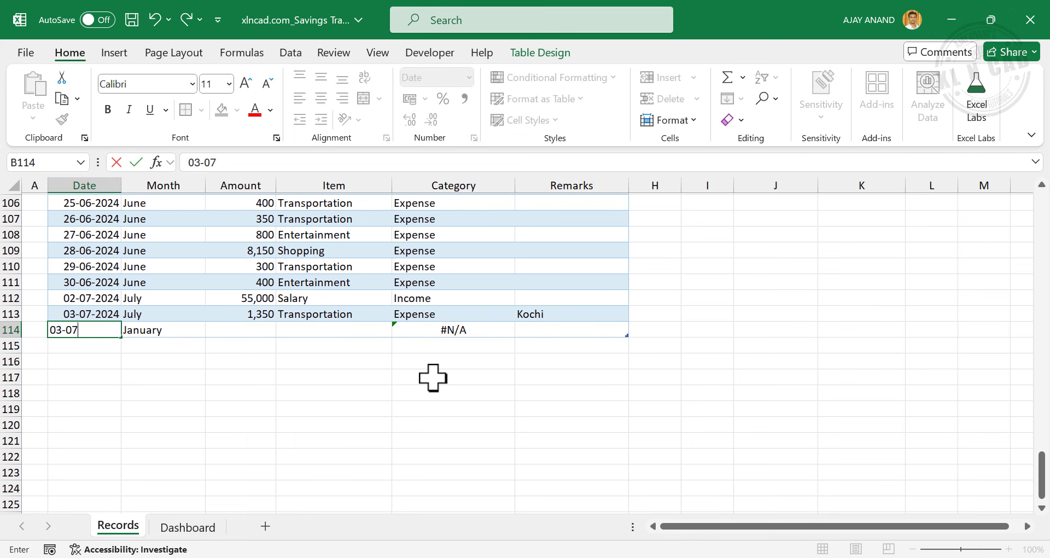
pyautogui.write('-2024')
pyautogui.press('Tab')
pyautogui.press('Tab')
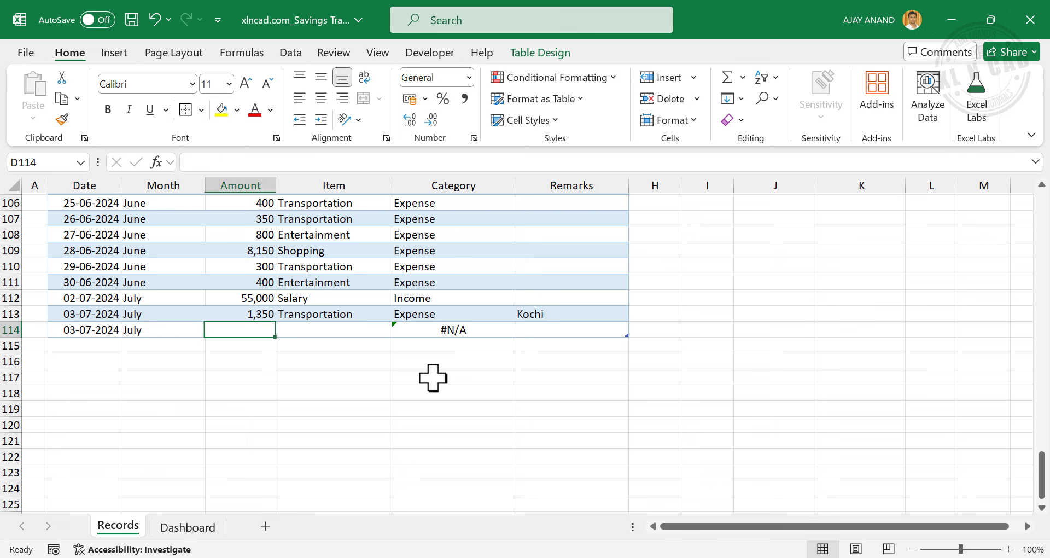
pyautogui.write('8,5')
pyautogui.write('00')
pyautogui.press('Tab')
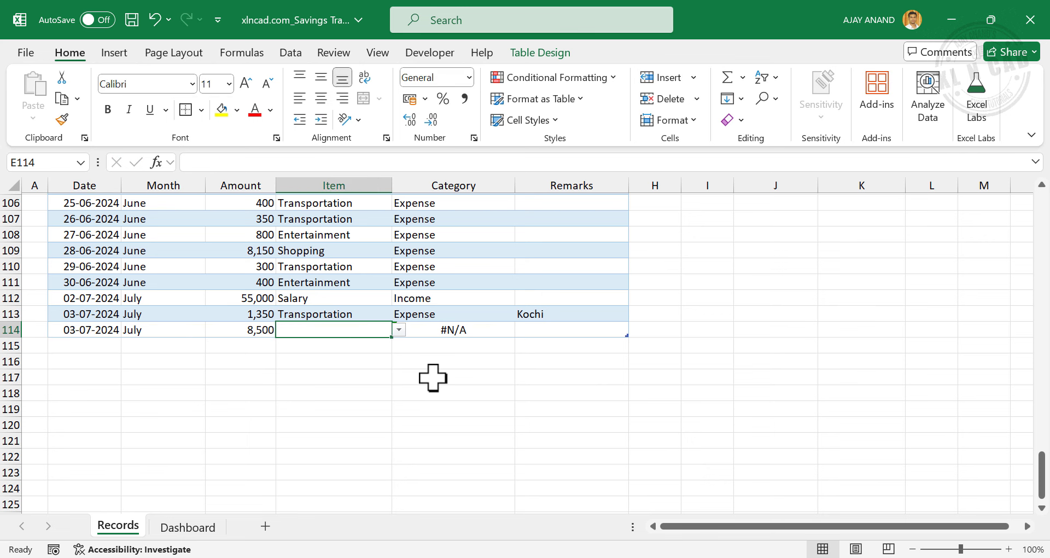
pyautogui.click(401, 331)
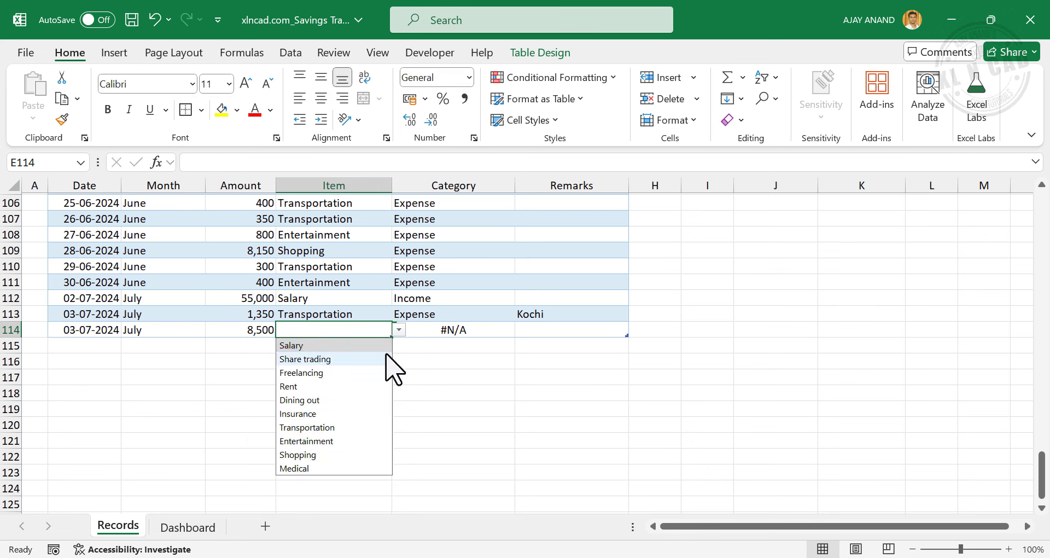
pyautogui.click(350, 454)
pyautogui.press('Tab')
pyautogui.press('Tab')
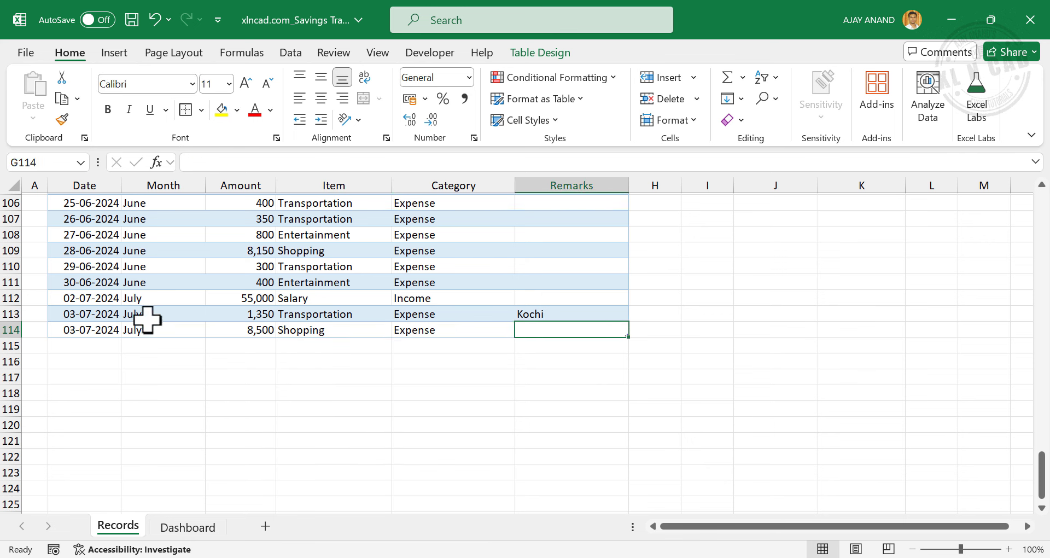
pyautogui.click(187, 527)
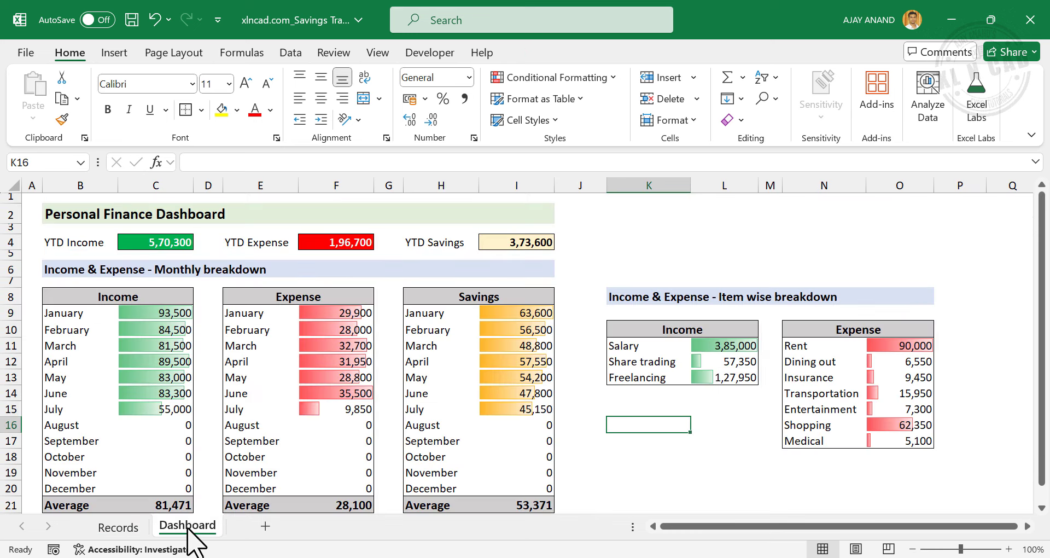